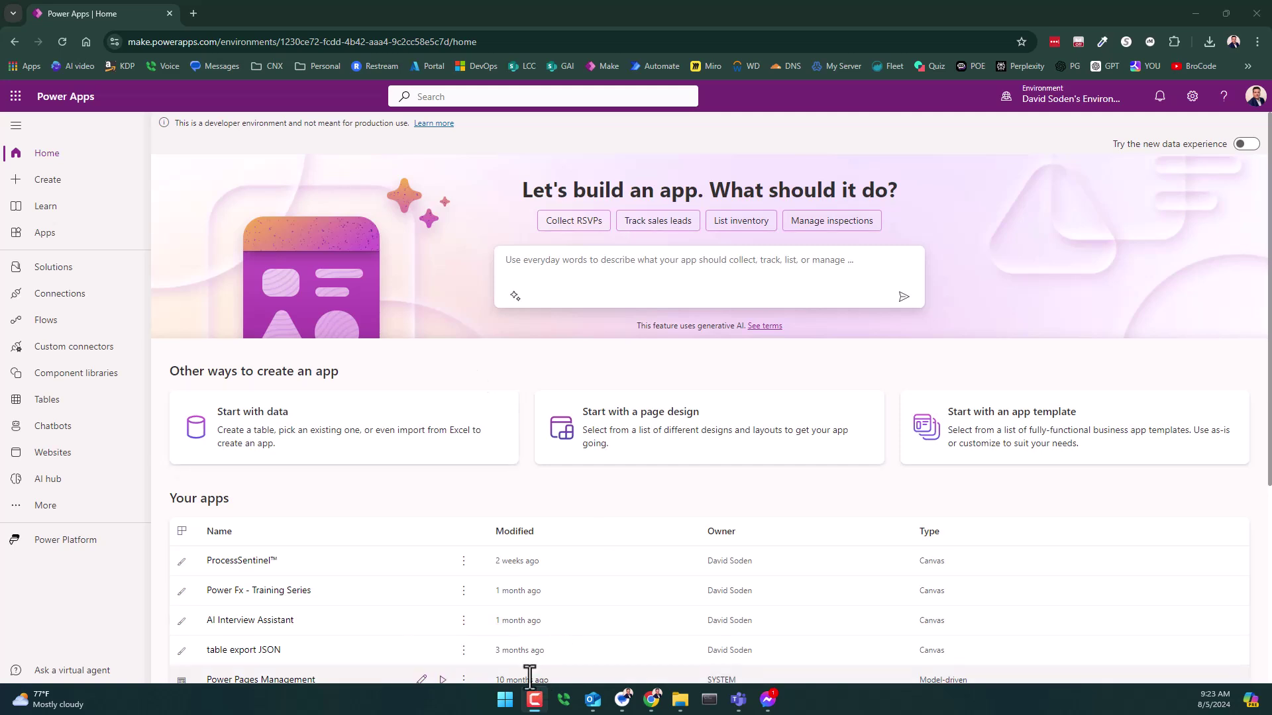
Start a blank report in Power BI Desktop and show its model view.
click(511, 700)
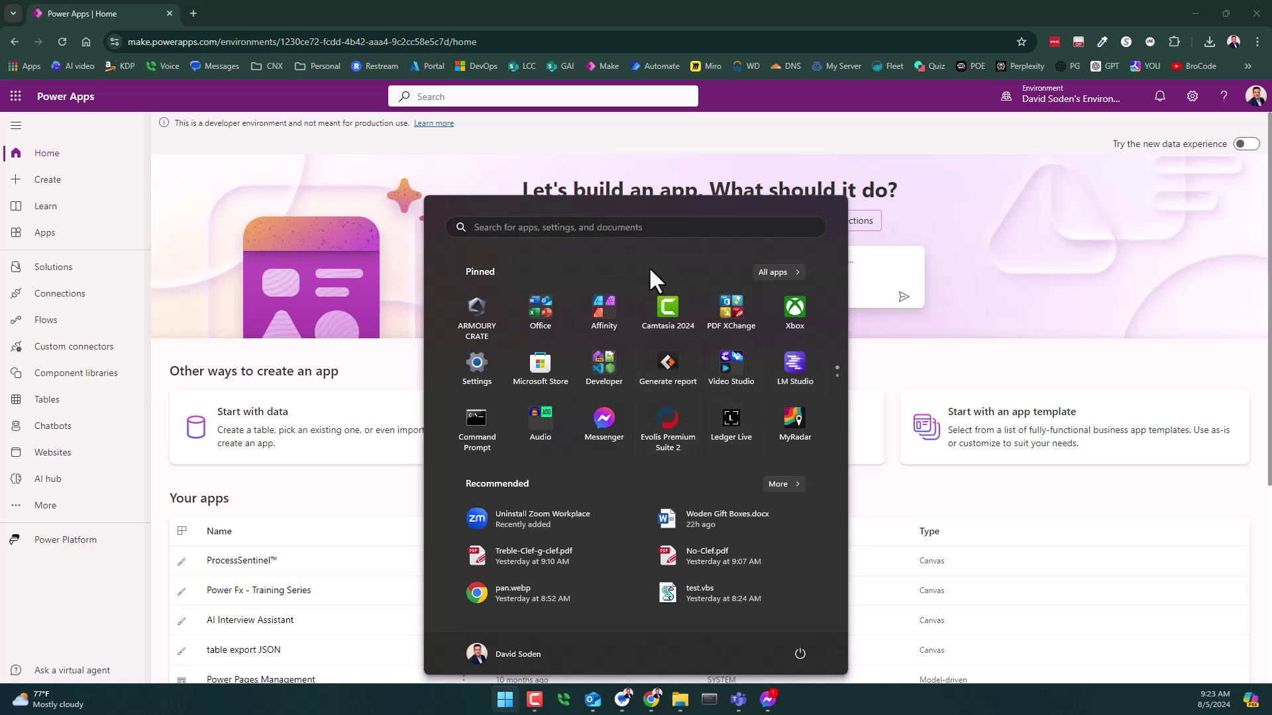
text(power bi desktop)
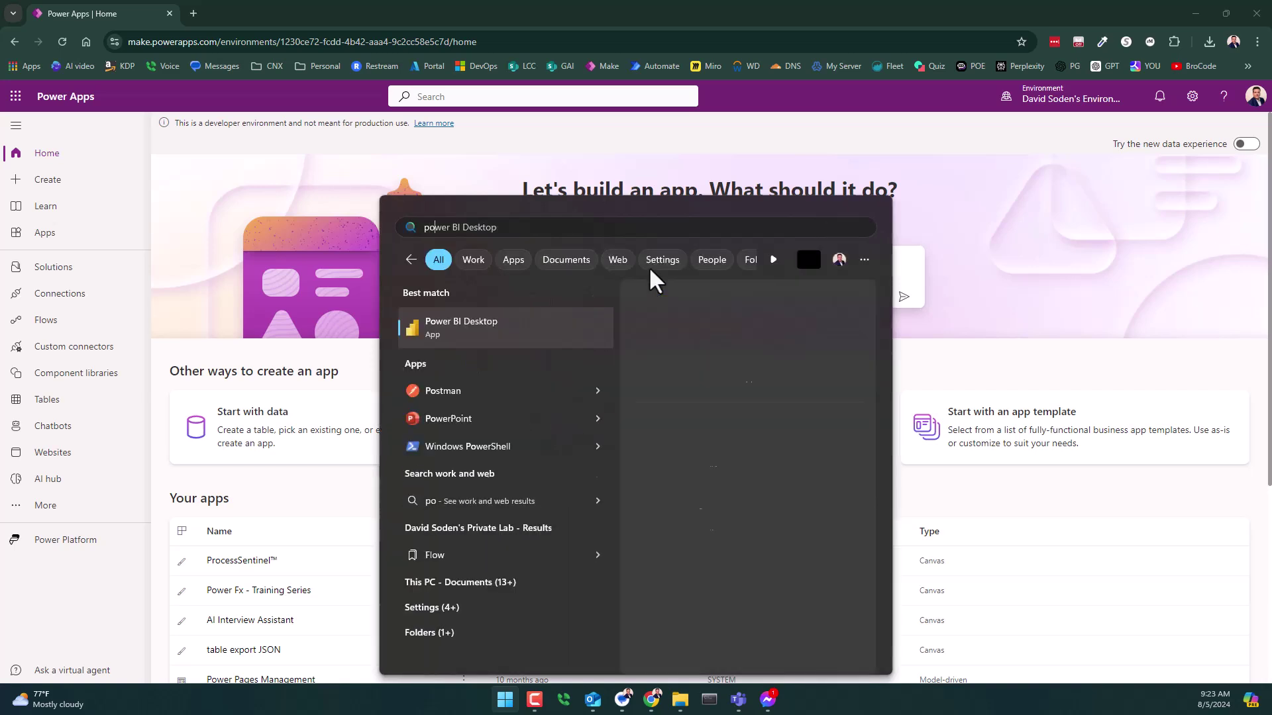
click(478, 340)
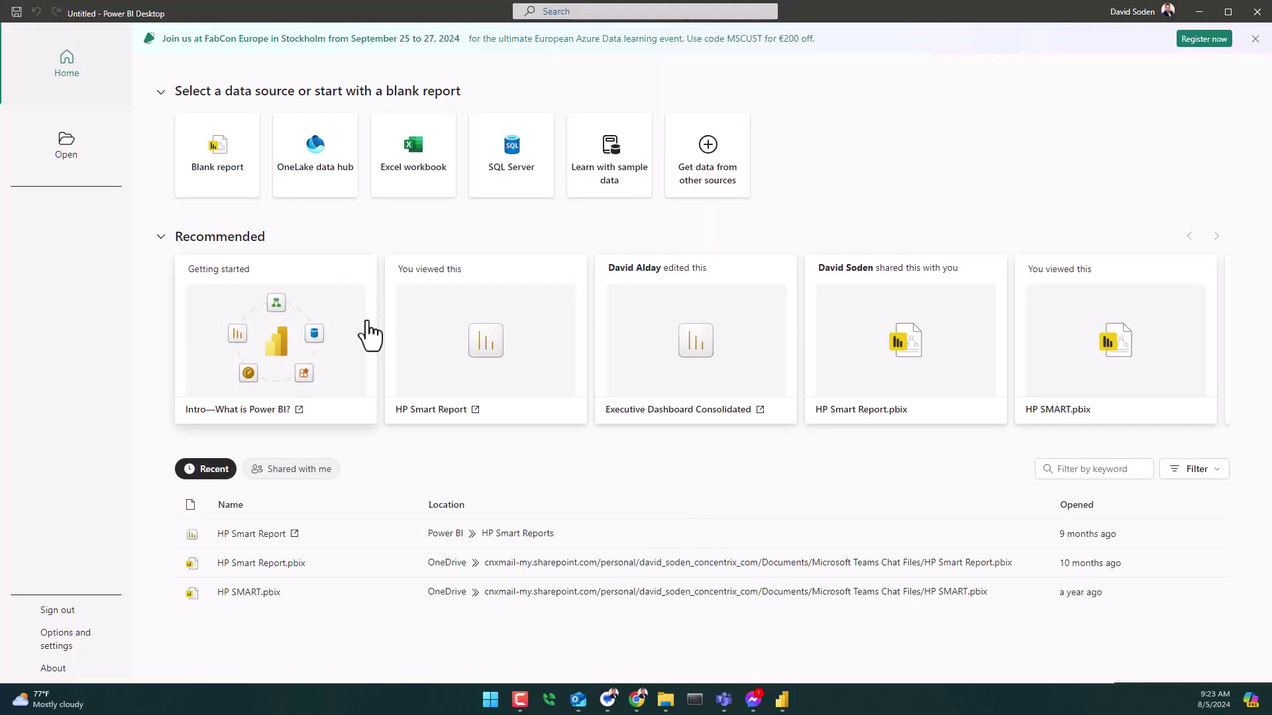
click(219, 182)
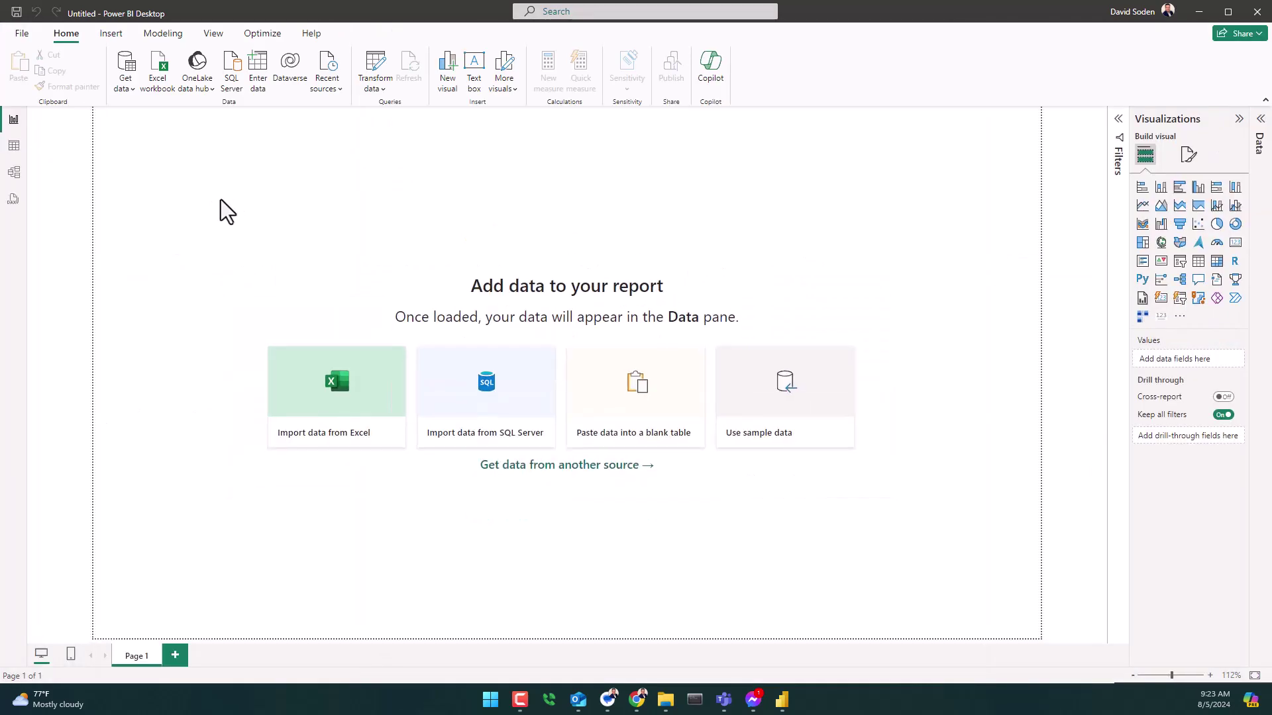
click(15, 176)
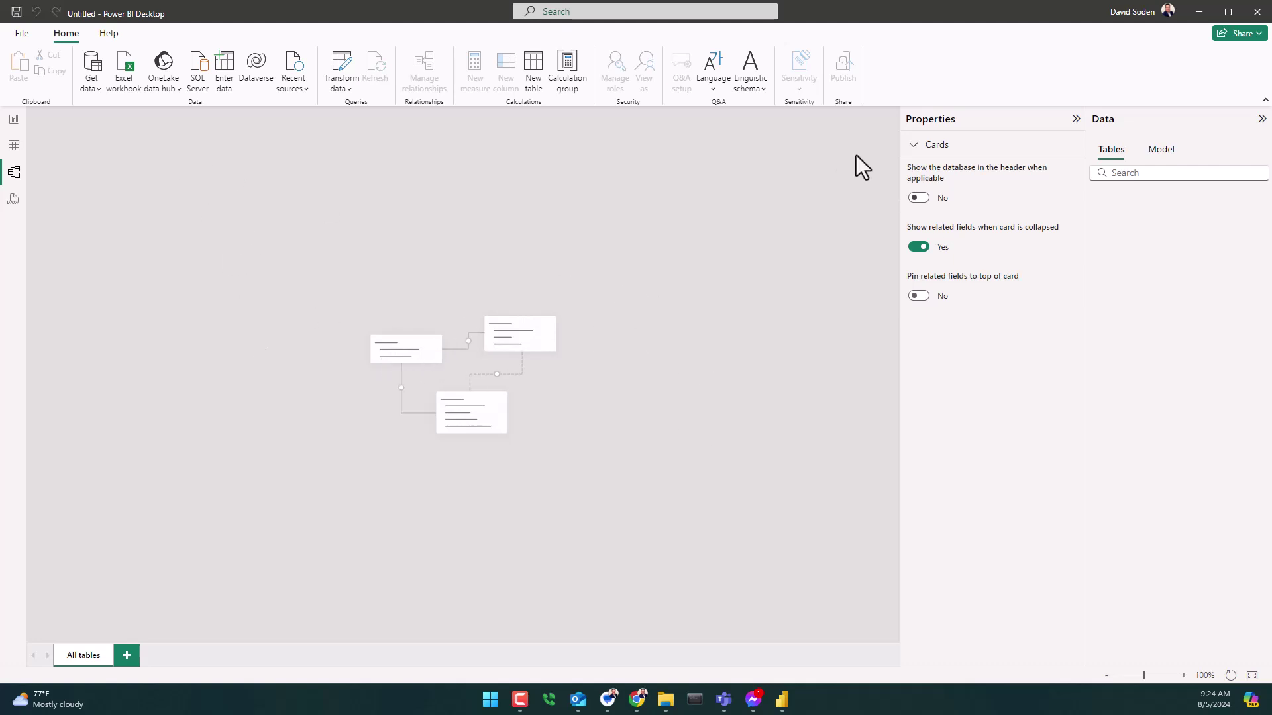
Return to Power Apps in the browser, open the Tables page and look over the new-table options.
click(1200, 12)
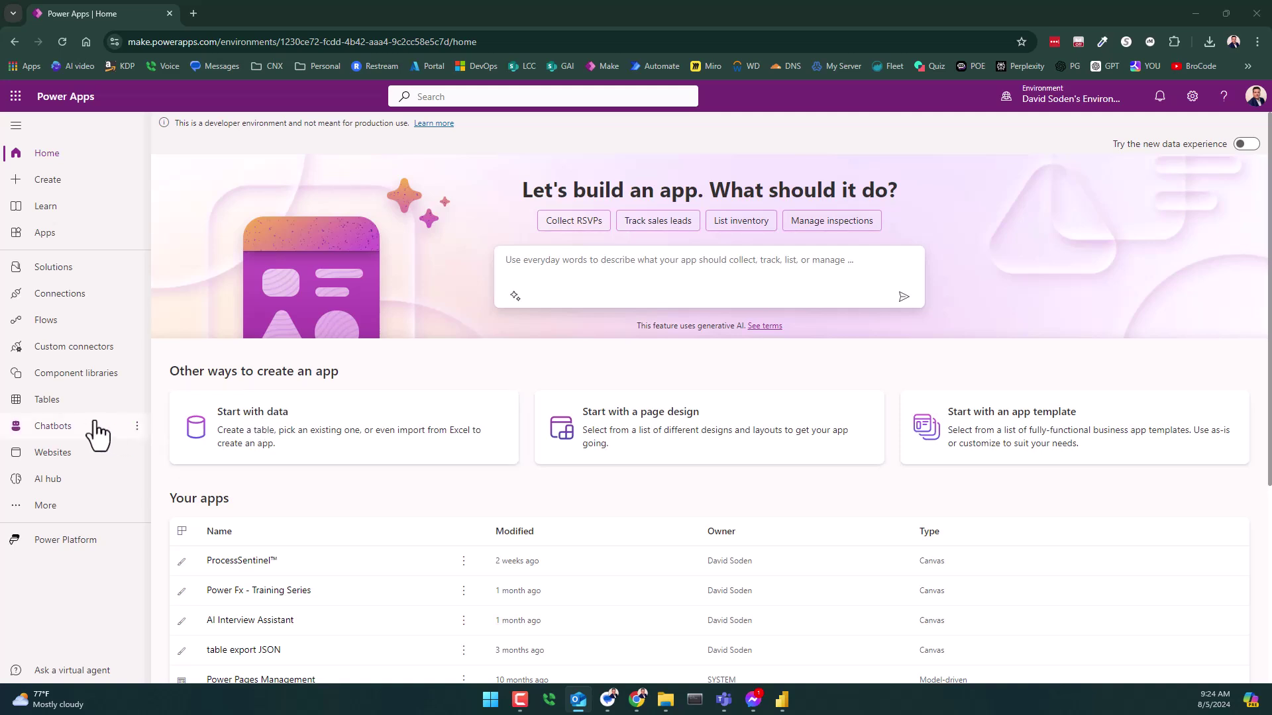
click(57, 414)
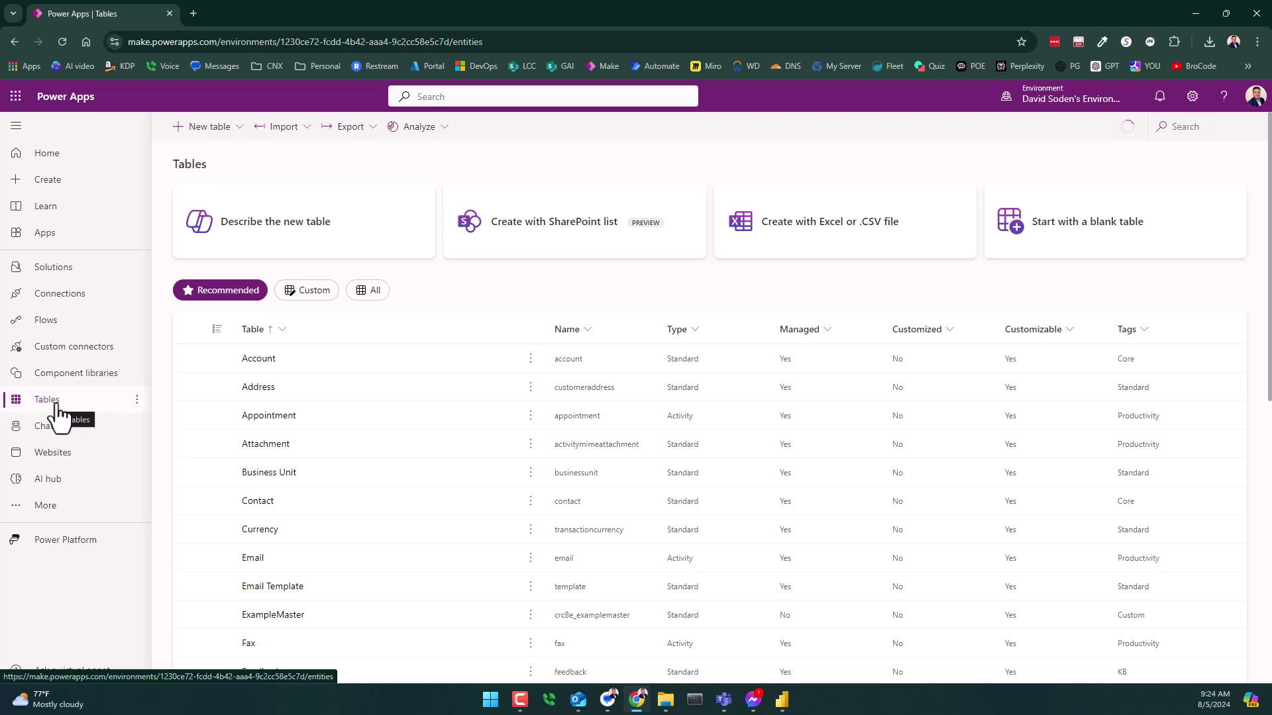
click(222, 132)
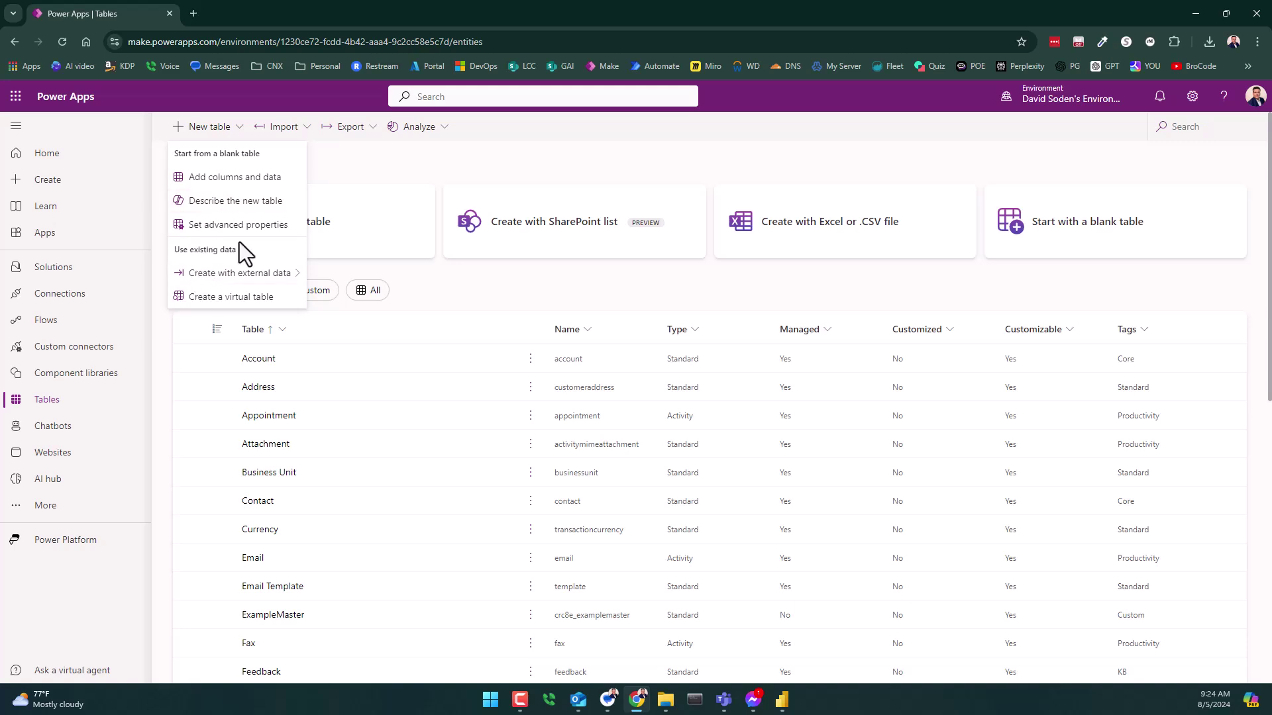
click(441, 165)
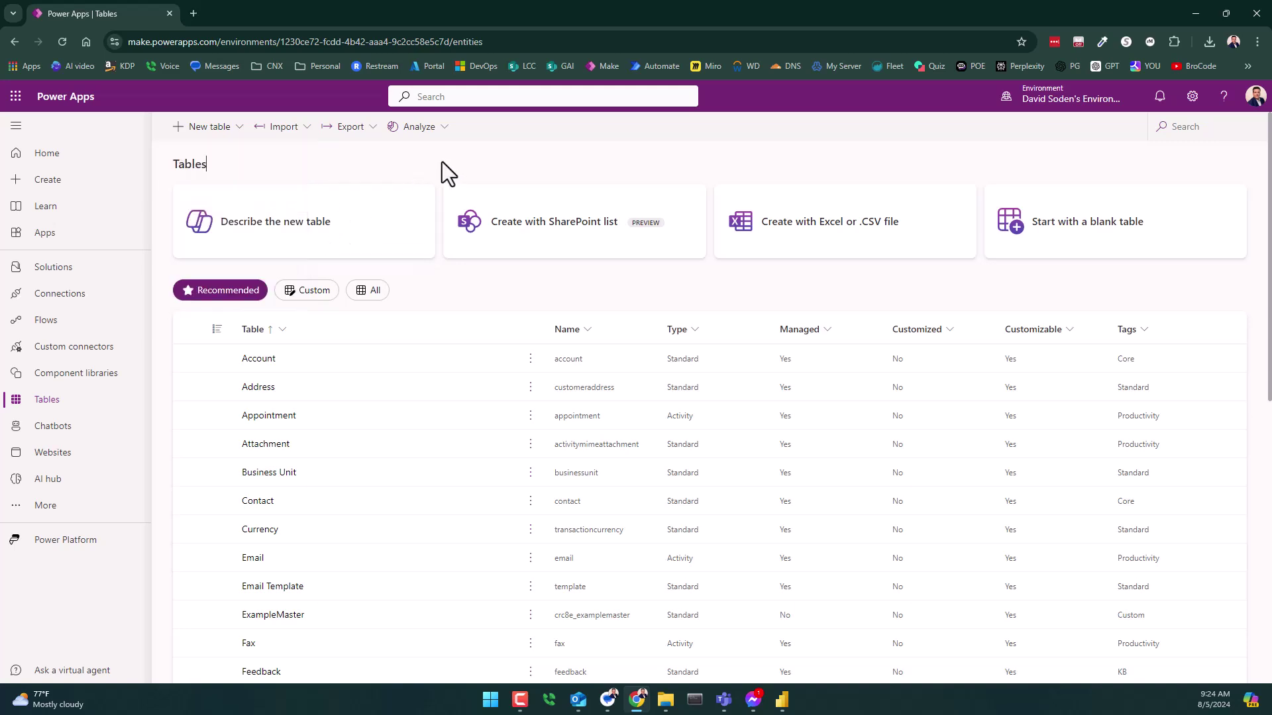
Look at the Copilot table builder under "Describe the new table", then return to the new-table options on the Tables page.
click(298, 229)
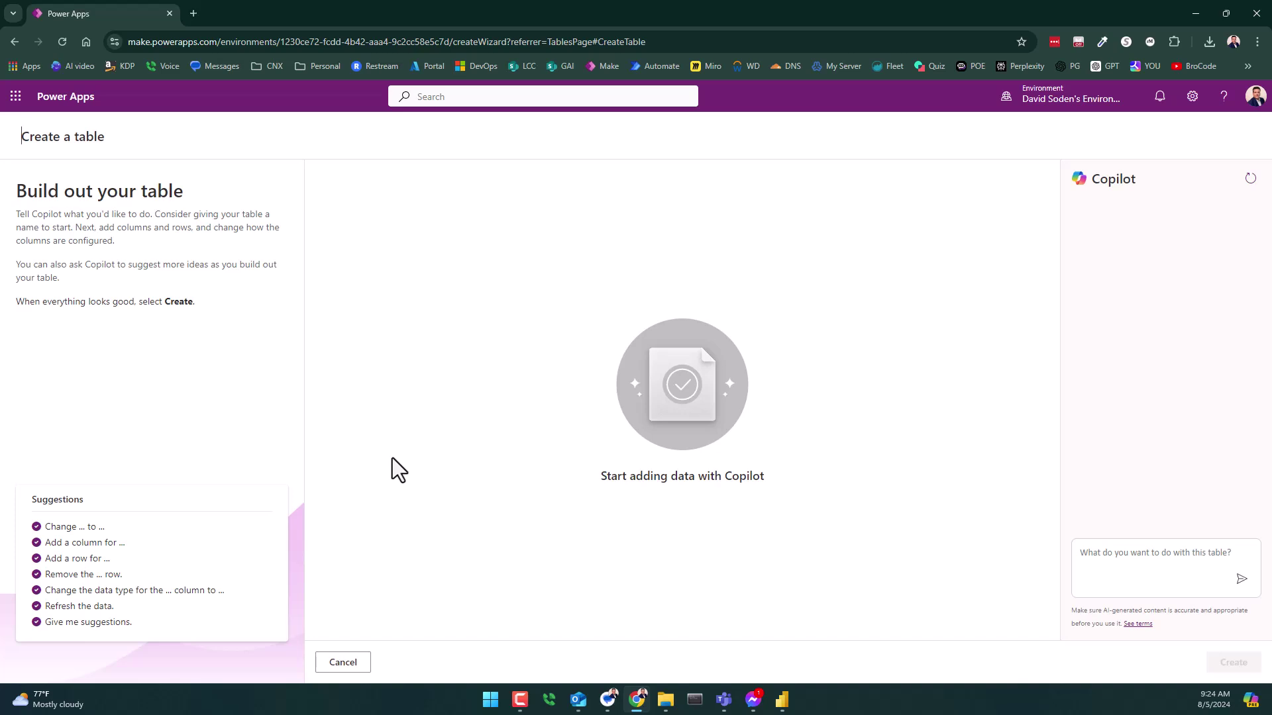
click(14, 41)
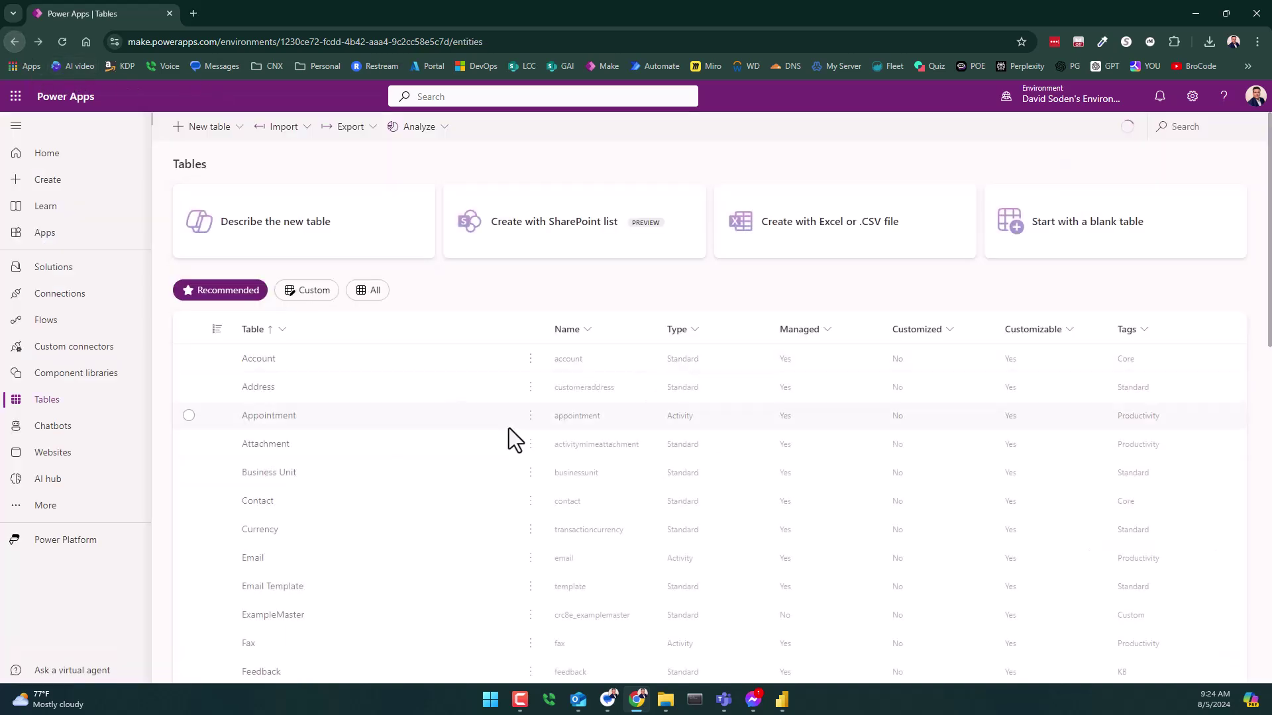
click(210, 134)
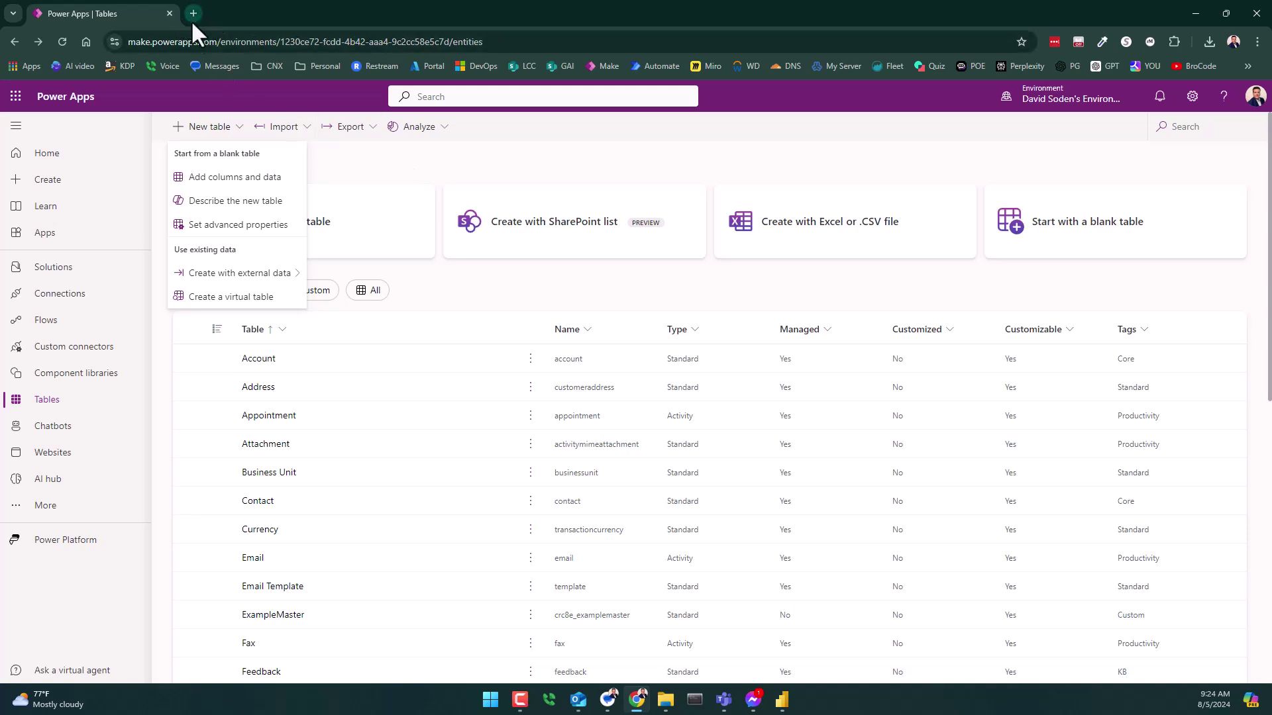
Load the Tables page address in a new browser tab with "preview." inserted after "make." to reach make.preview.powerapps.com.
click(504, 45)
key(ctrl+c)
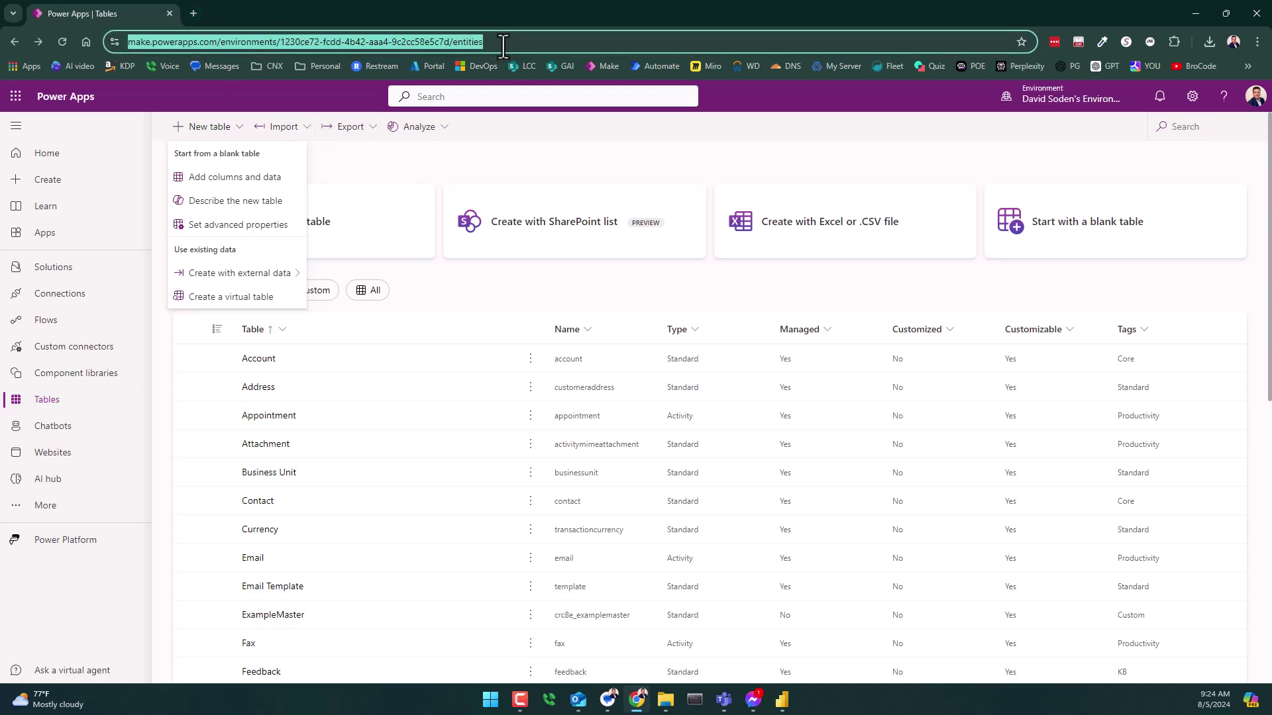
click(193, 13)
key(ctrl+v)
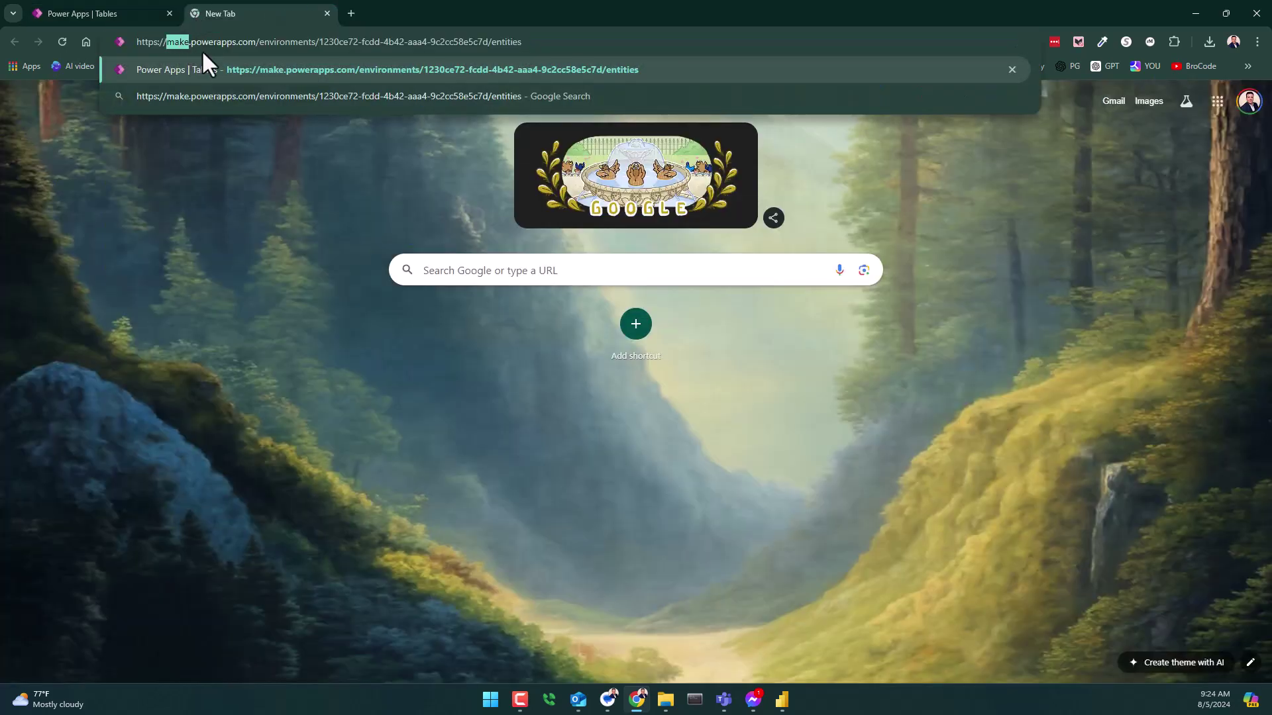
double_click(221, 44)
double_click(251, 44)
click(196, 44)
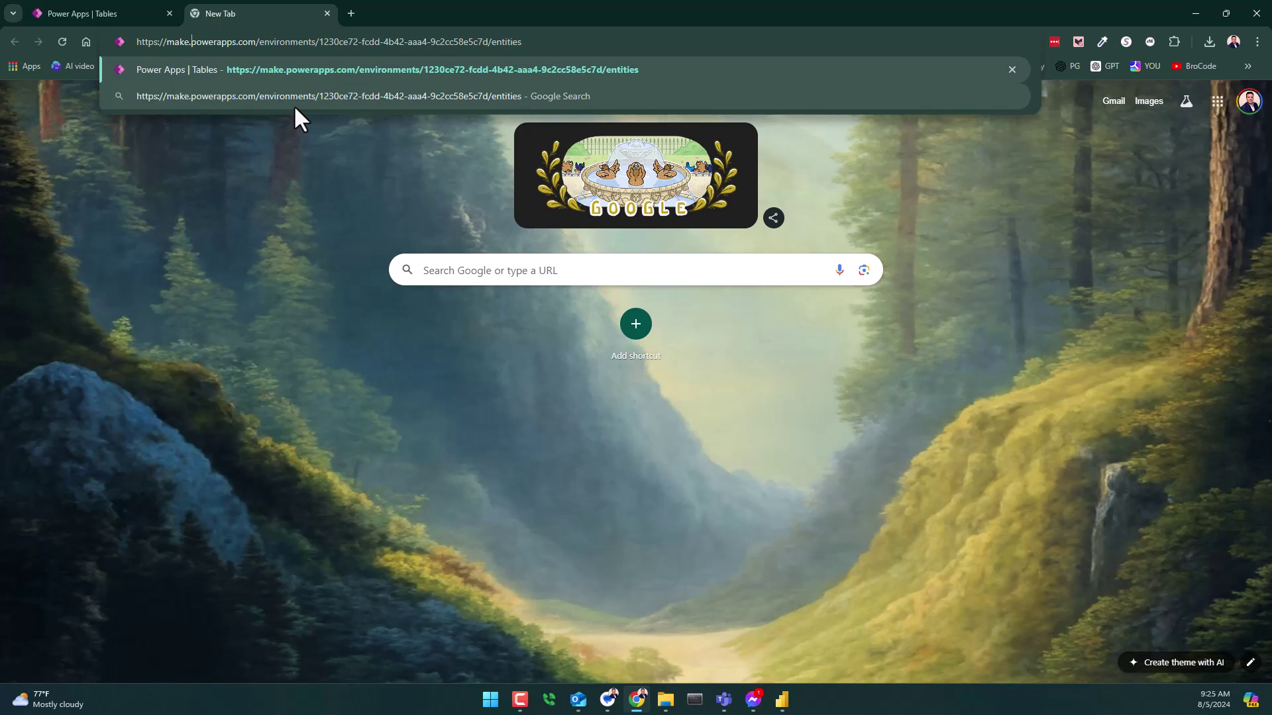
text(preview)
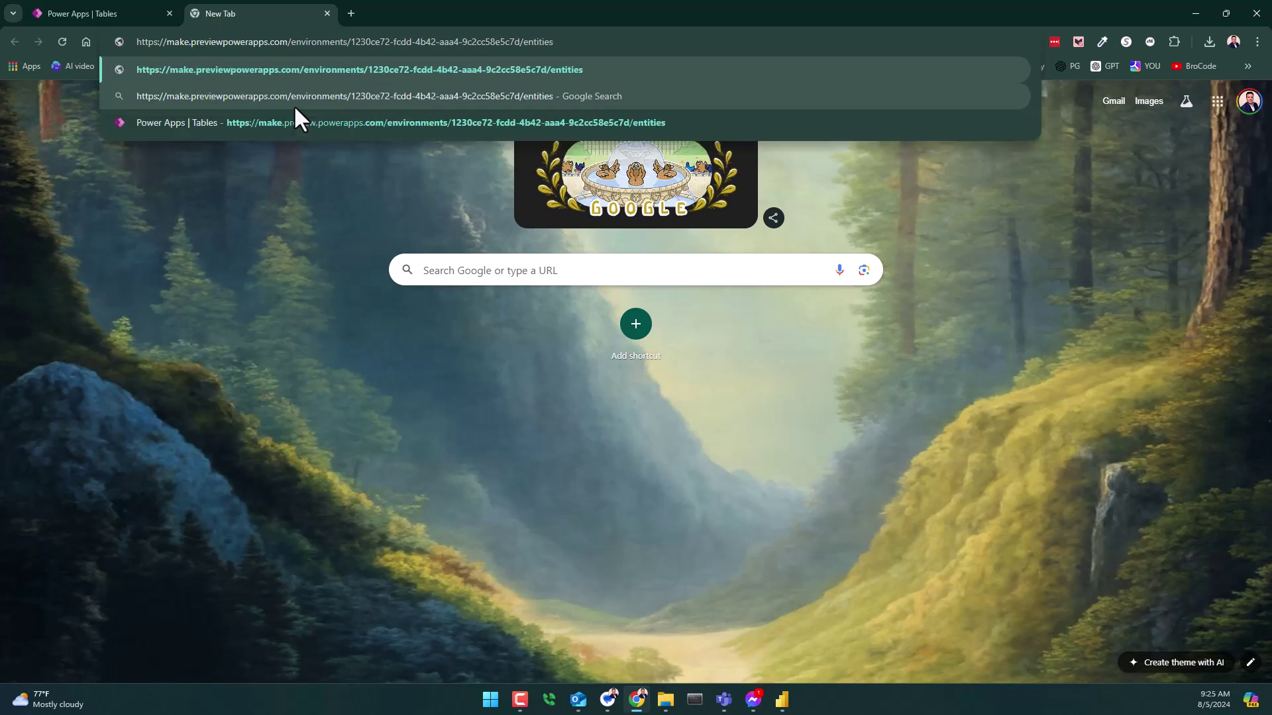
text(.)
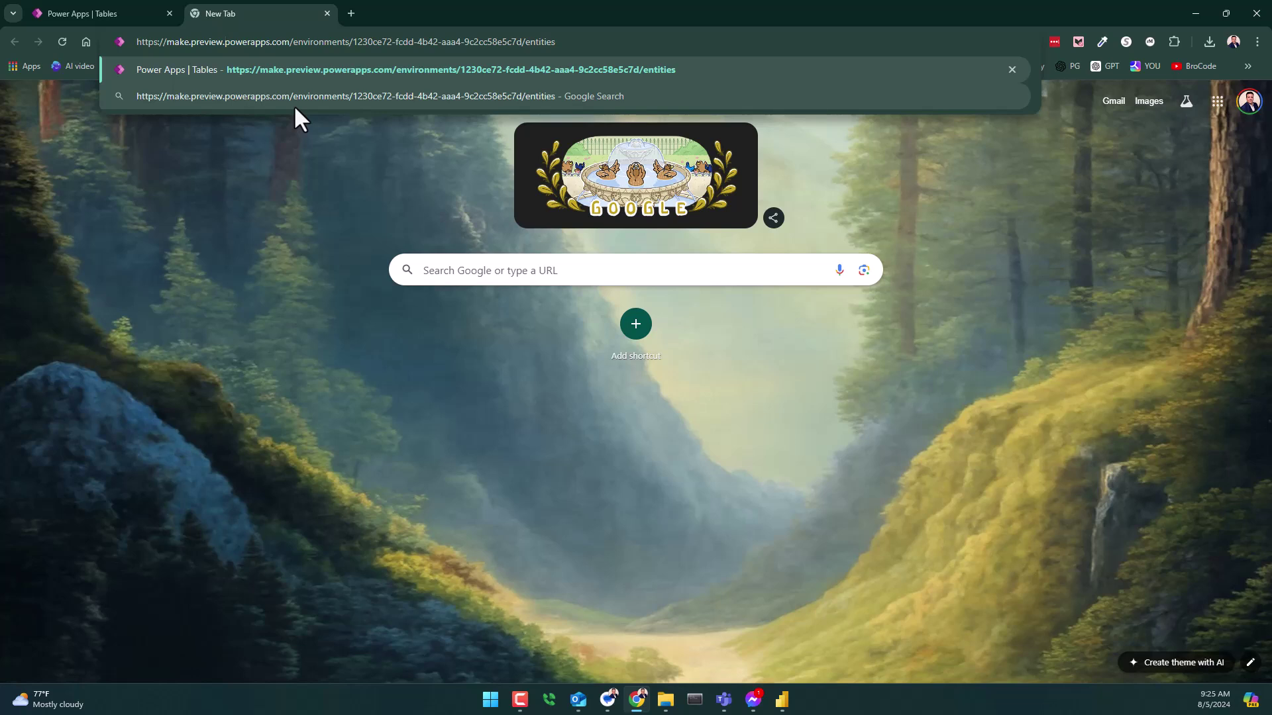
double_click(198, 42)
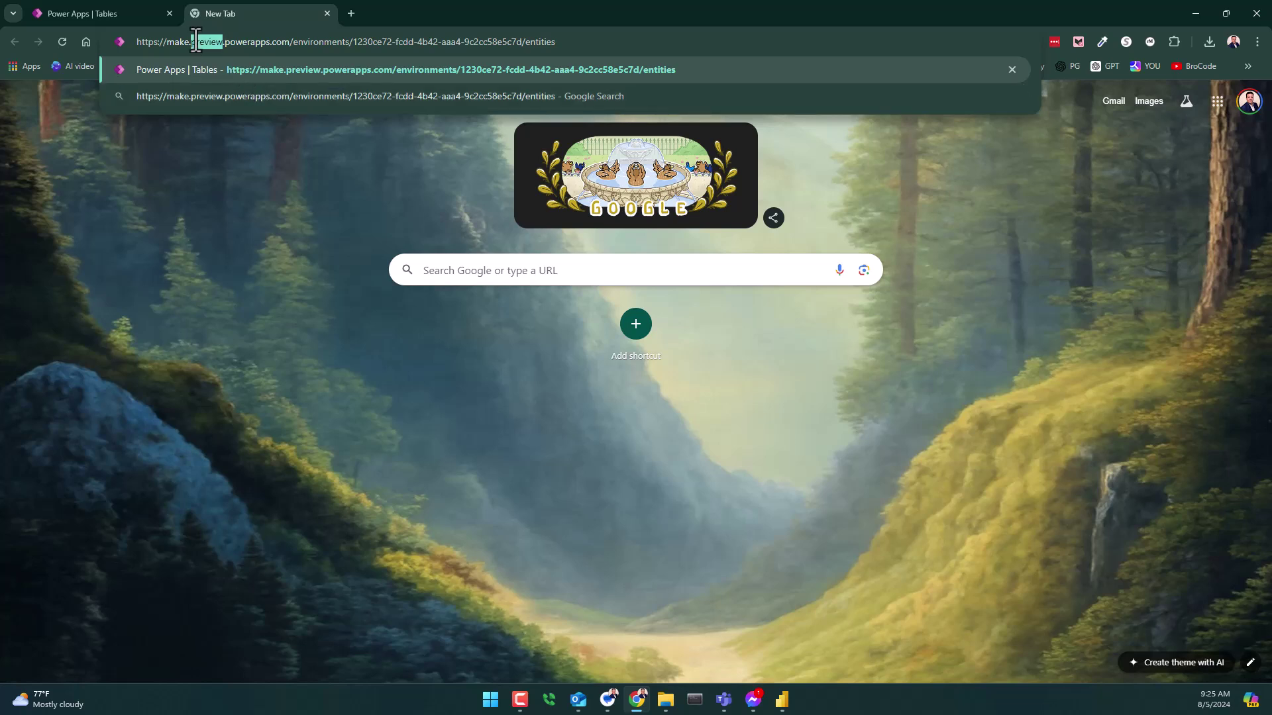
click(221, 42)
key(Return)
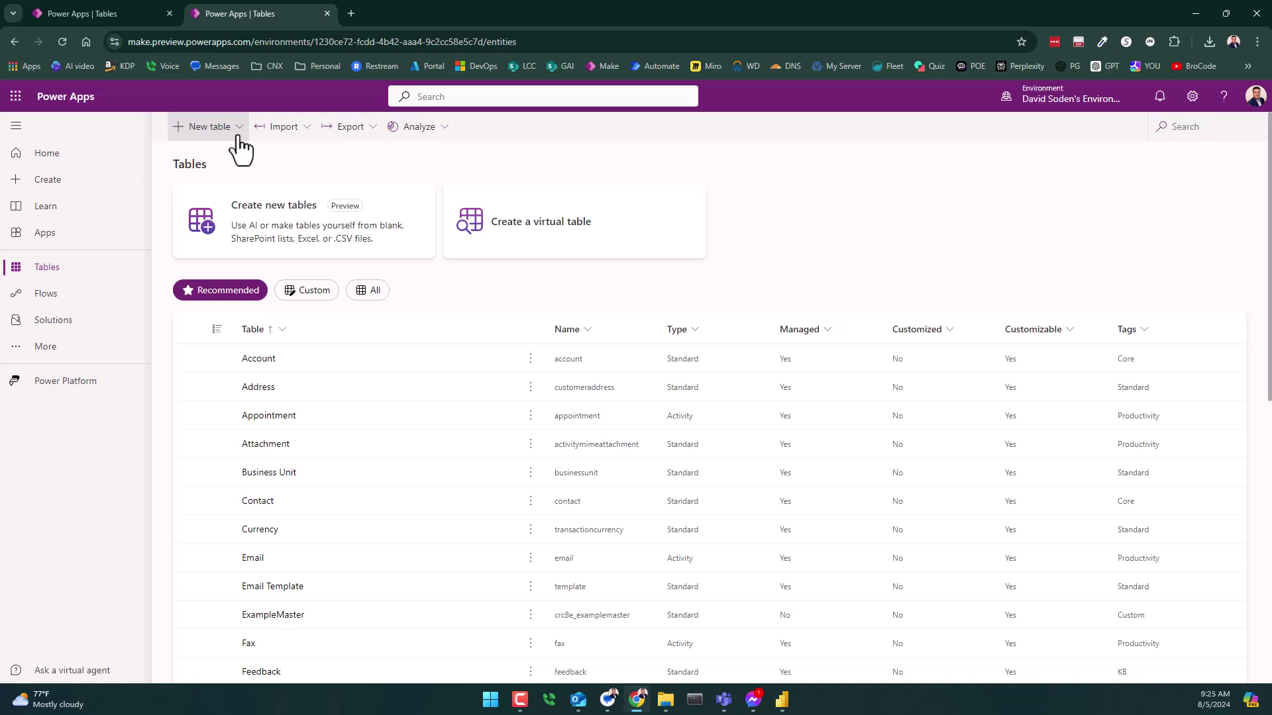
Compare the new-table options on the preview site with those on the standard Power Apps site.
double_click(165, 41)
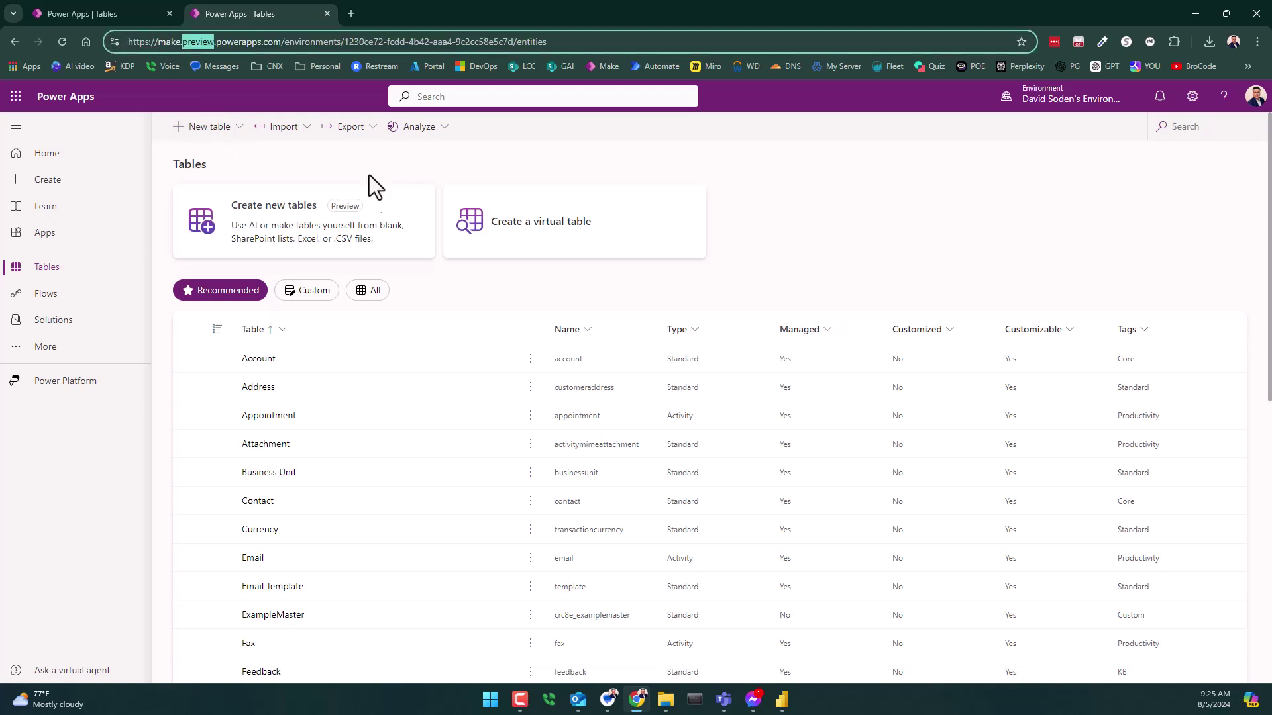
click(785, 208)
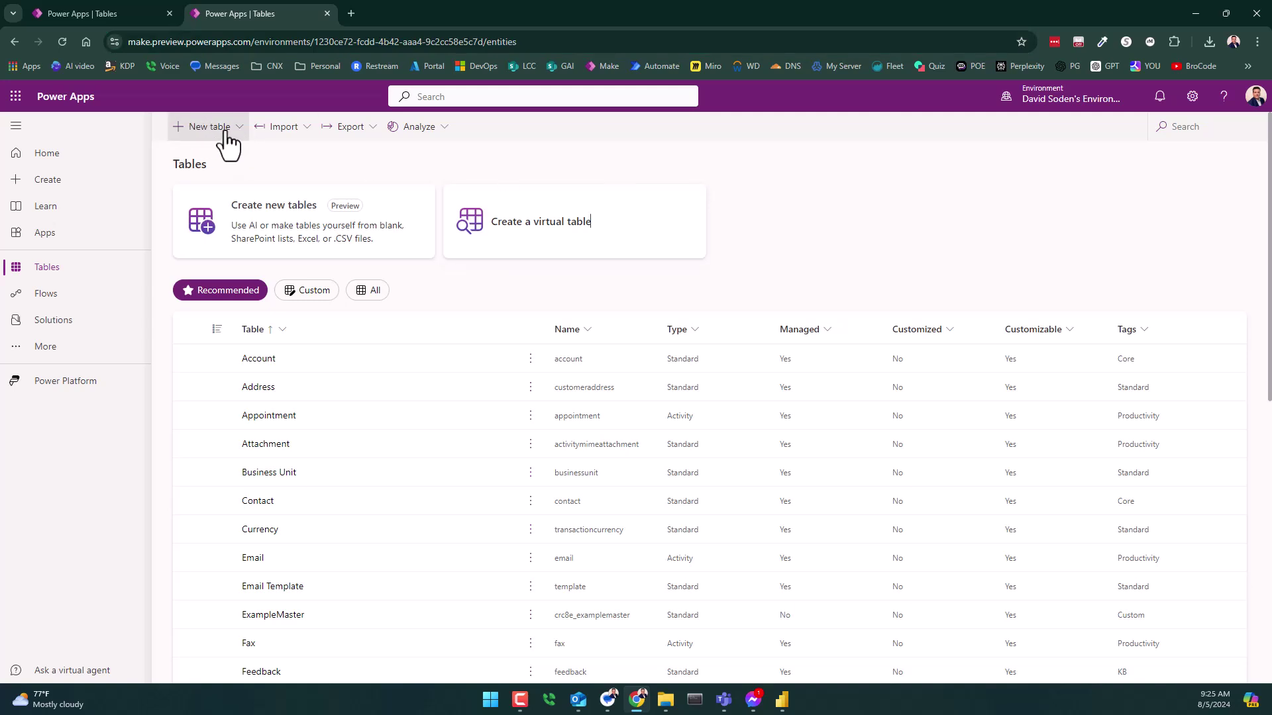
click(226, 141)
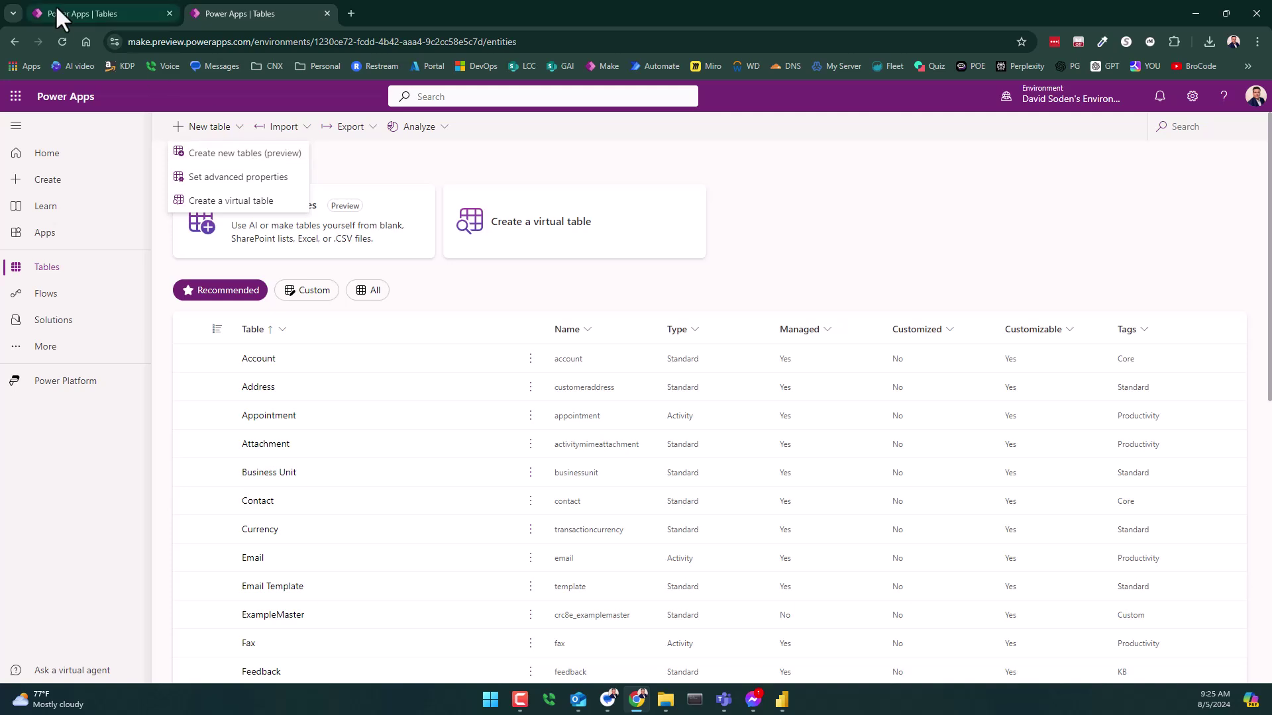
click(109, 14)
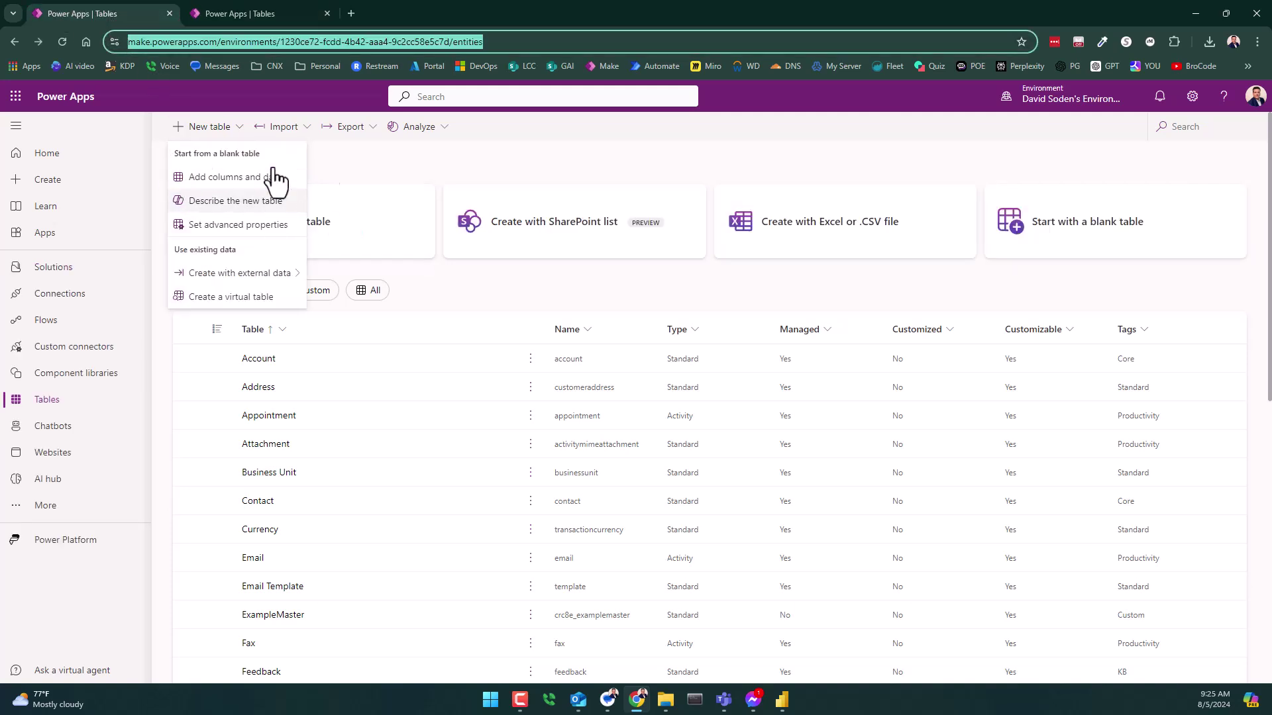
Open the "Create new tables (preview)" workspace on the Power Apps preview site.
click(215, 10)
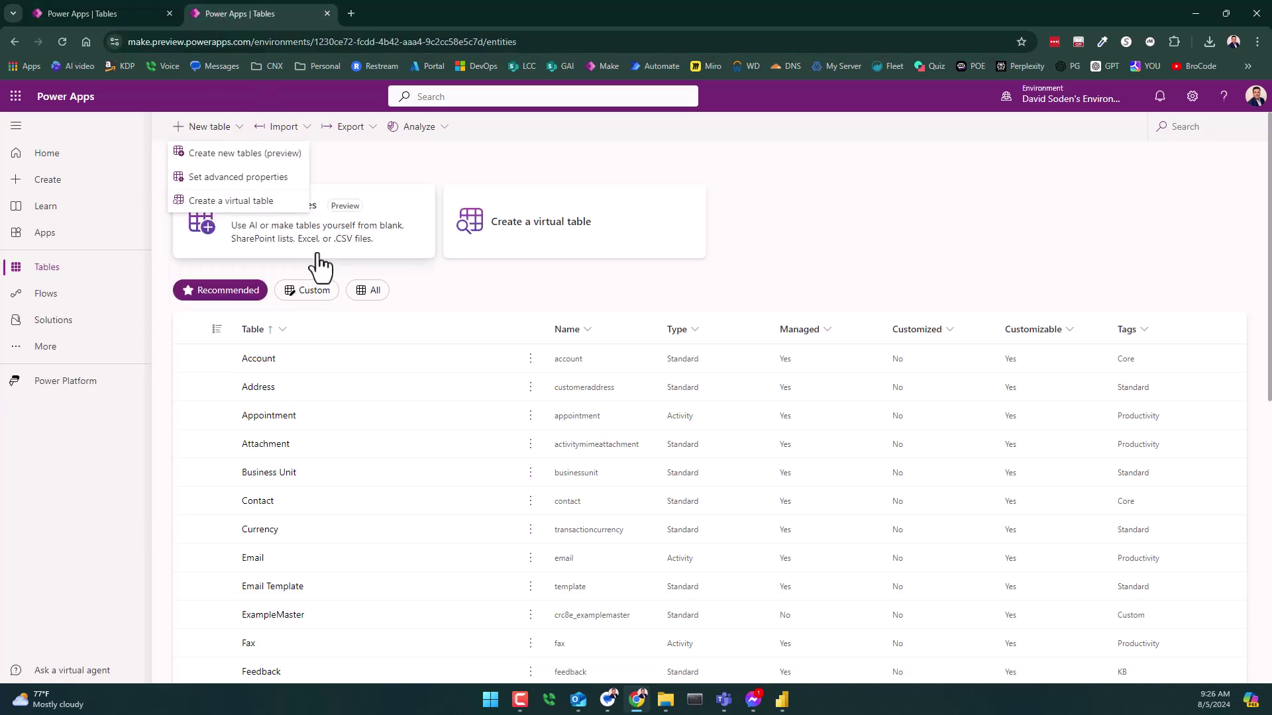
click(241, 155)
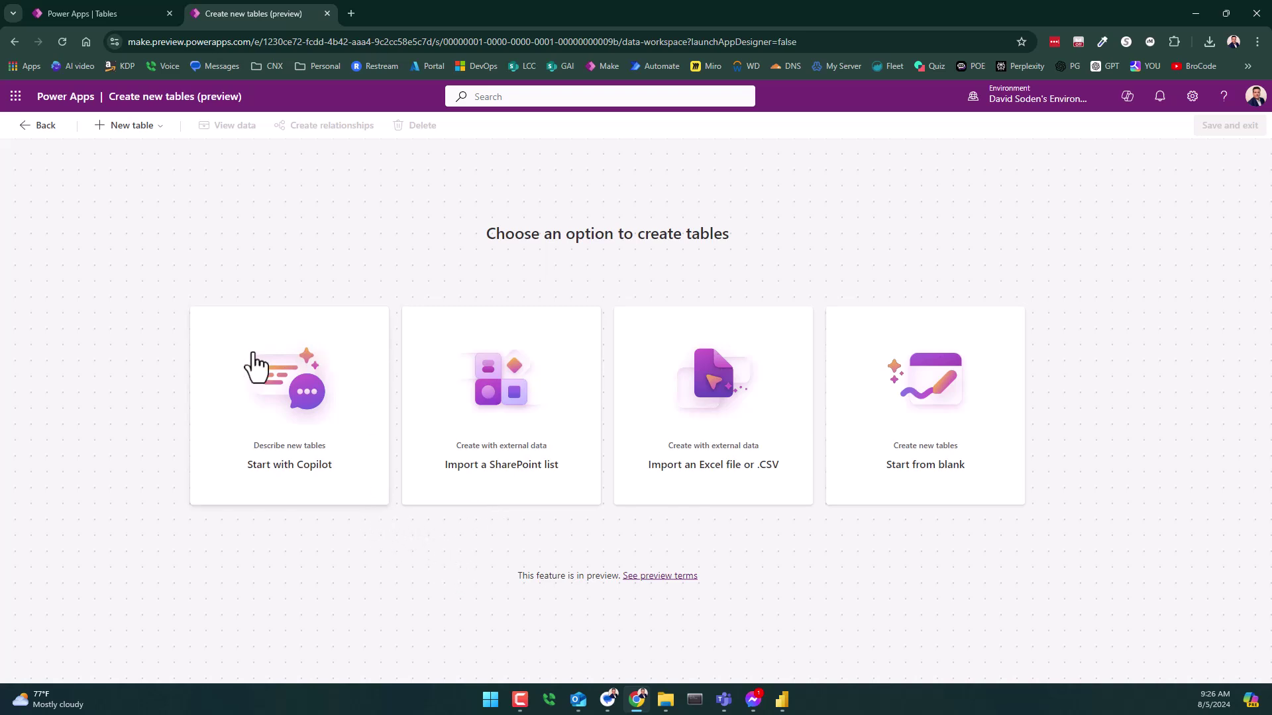
Open the Poe website in a new browser tab.
click(351, 13)
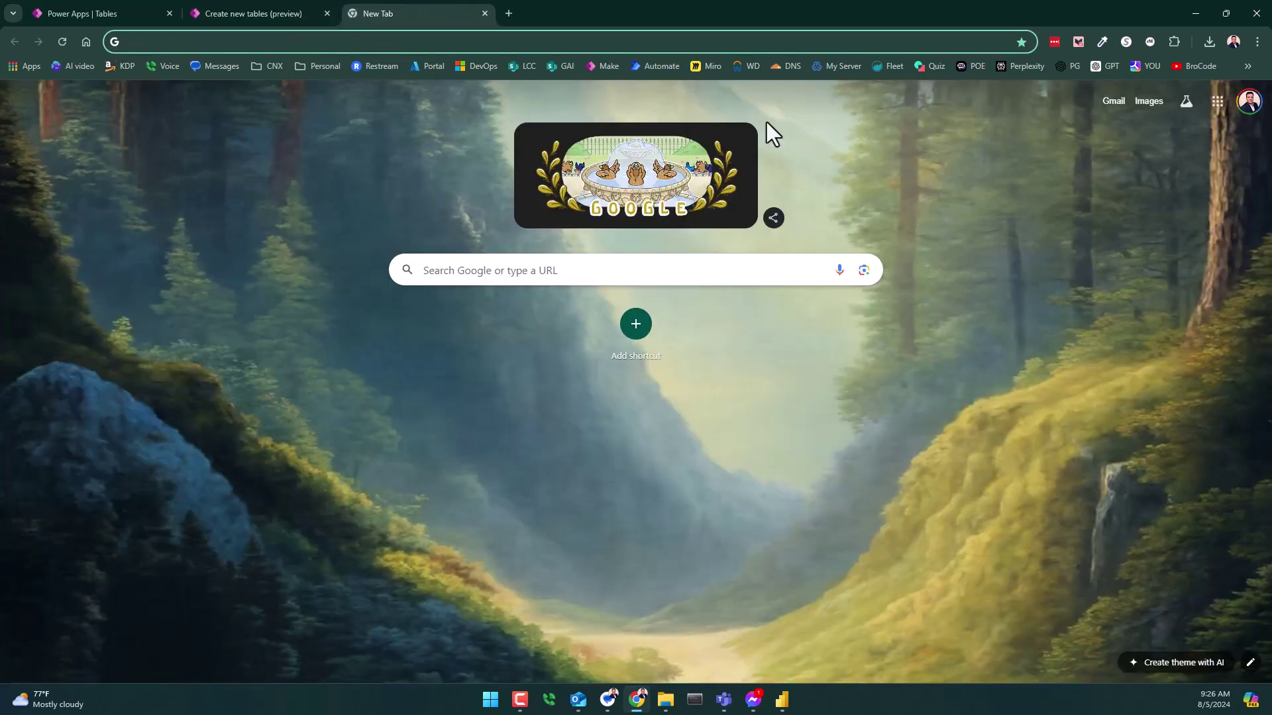
click(973, 66)
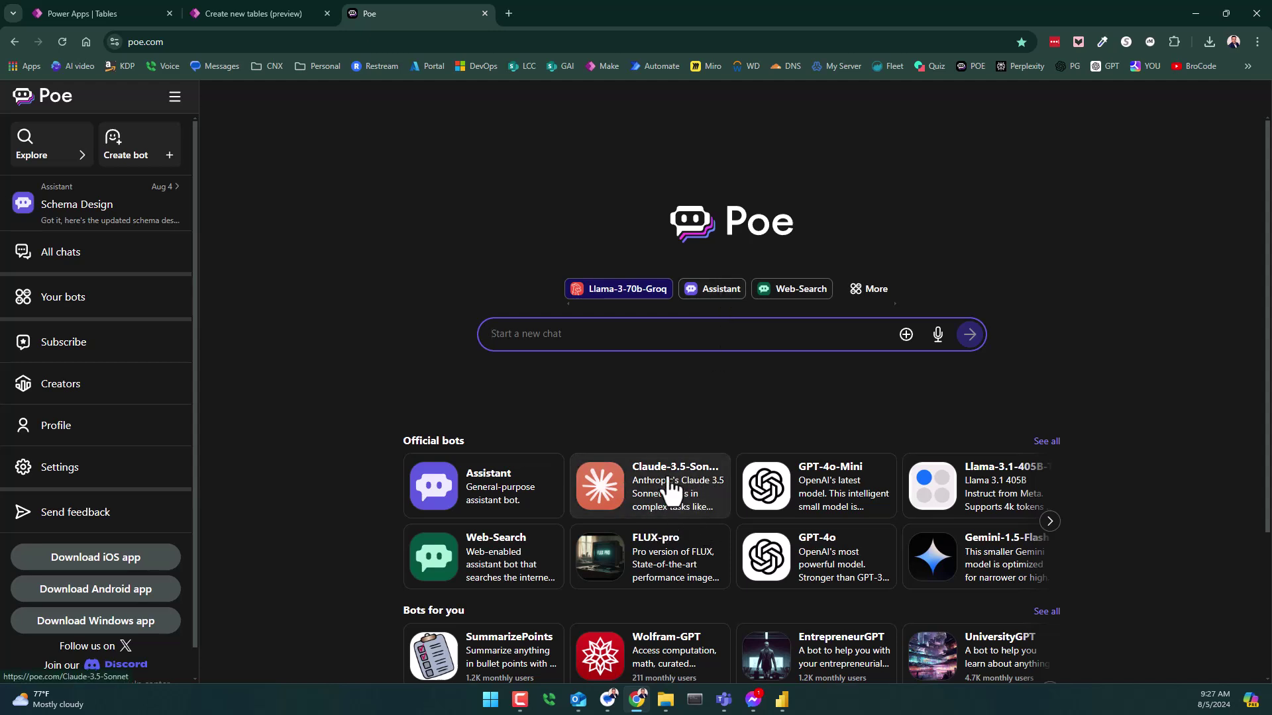
Examine the full list of bots available for chatting in Poe, then close the list.
click(874, 290)
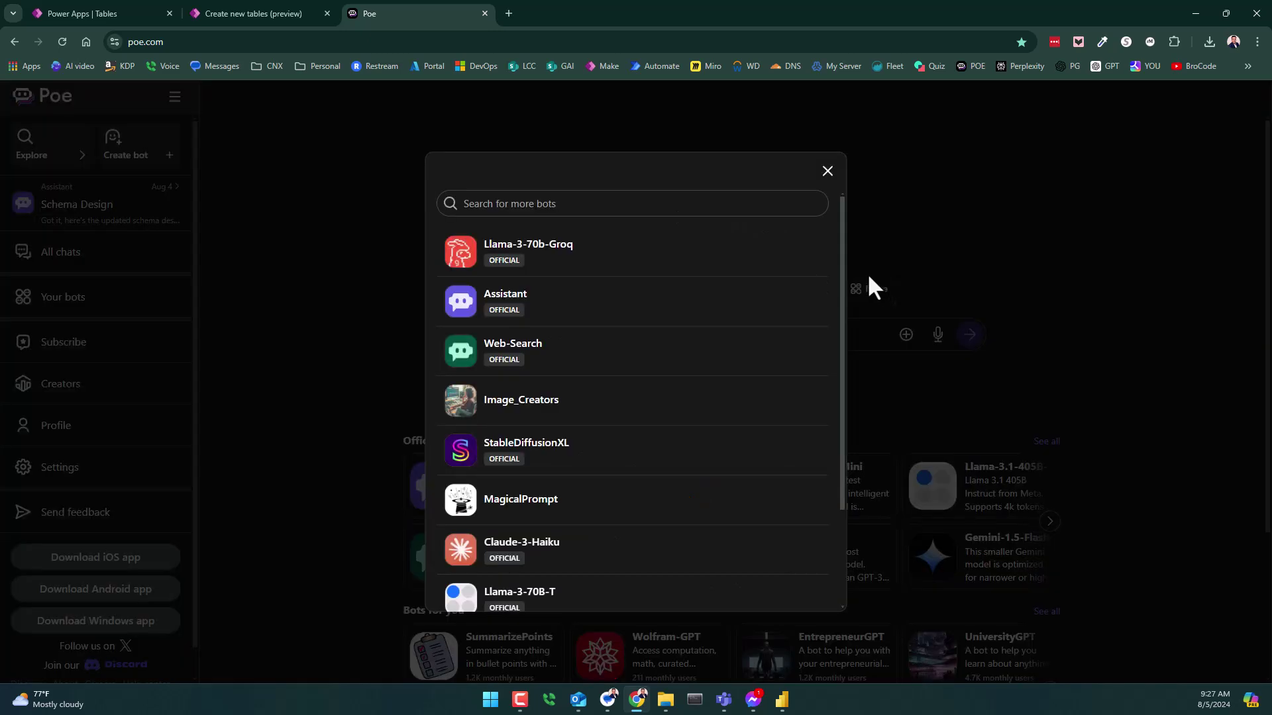
scroll(582, 296, down, 1)
scroll(583, 296, down, 2)
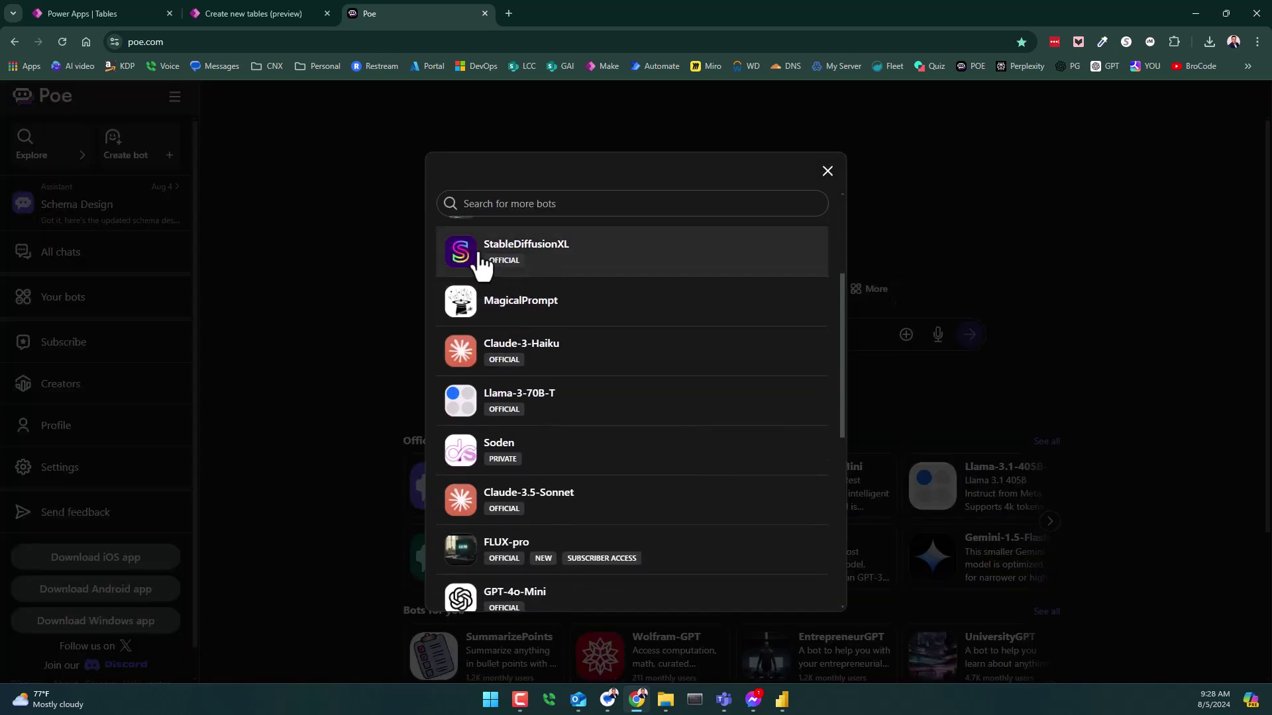
scroll(605, 405, up, 2)
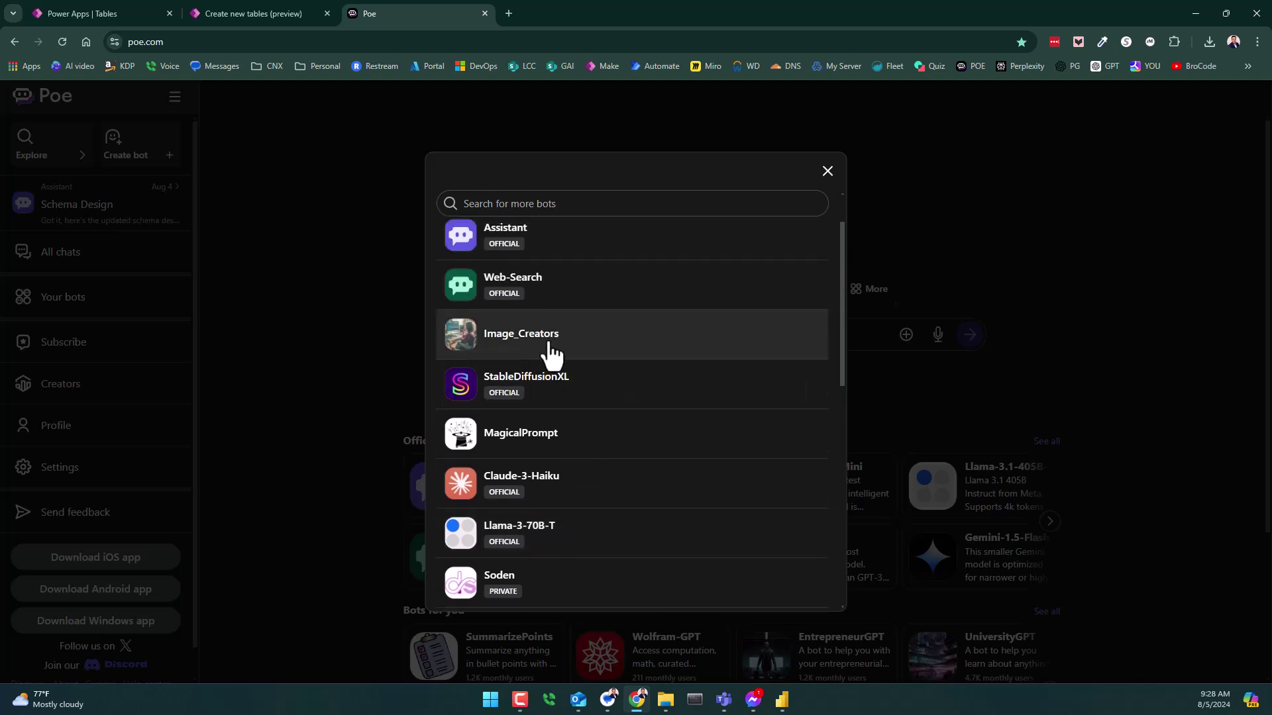
scroll(563, 348, down, 8)
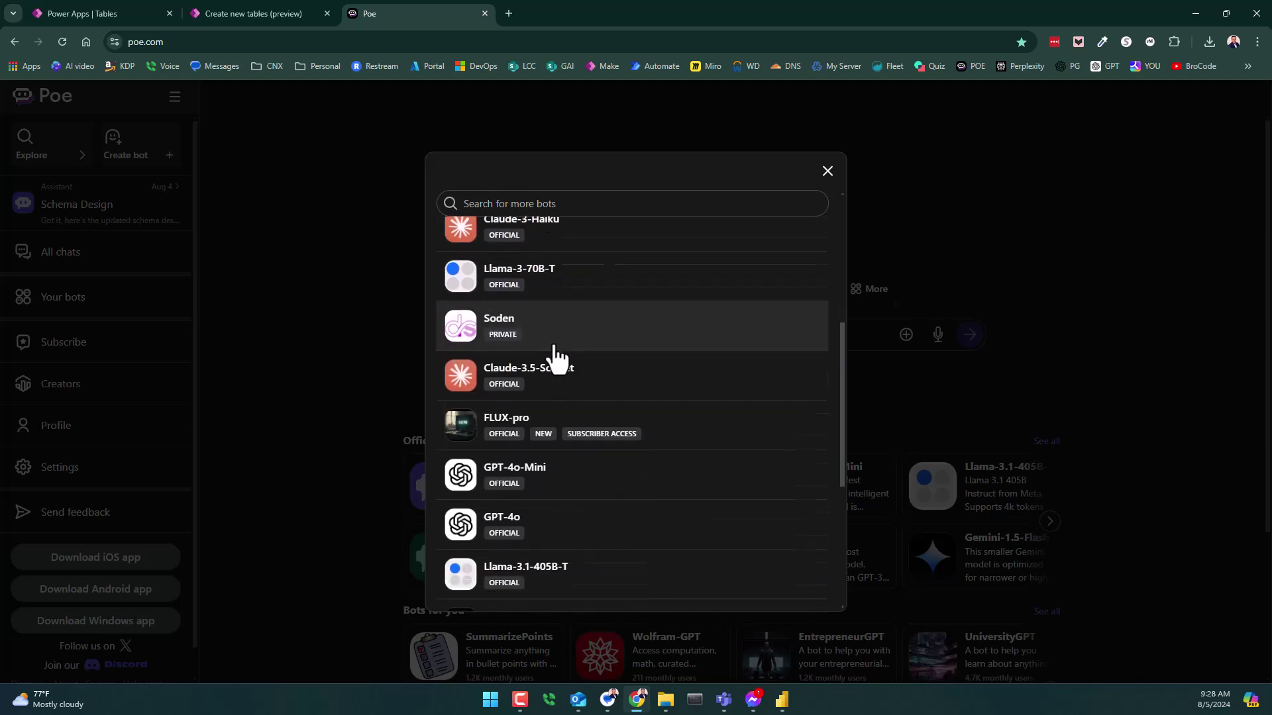
scroll(521, 386, down, 5)
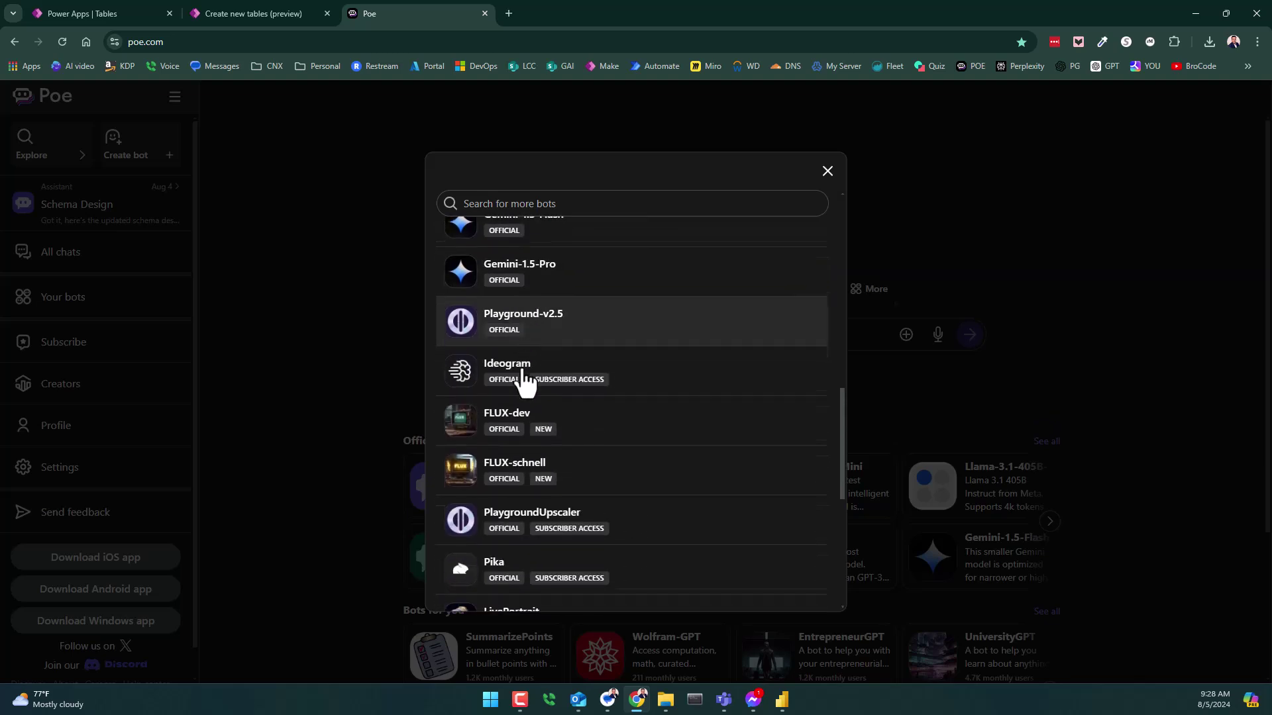
scroll(524, 374, down, 4)
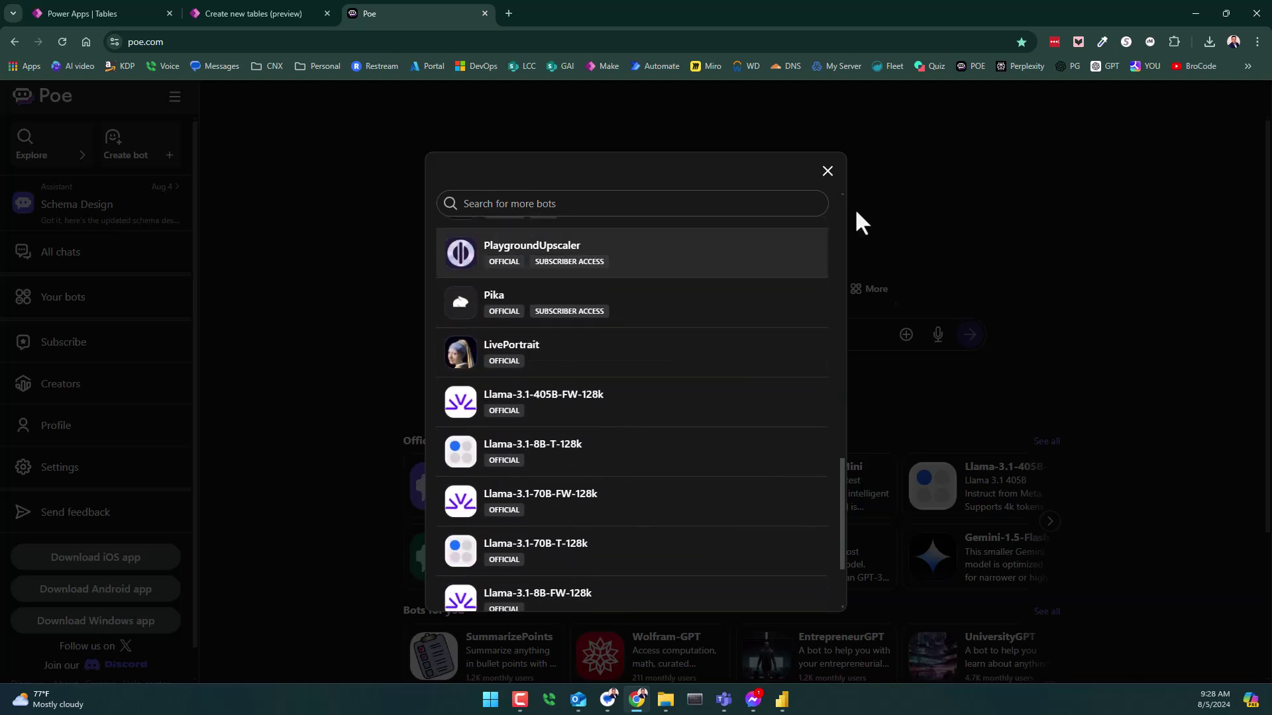
click(828, 171)
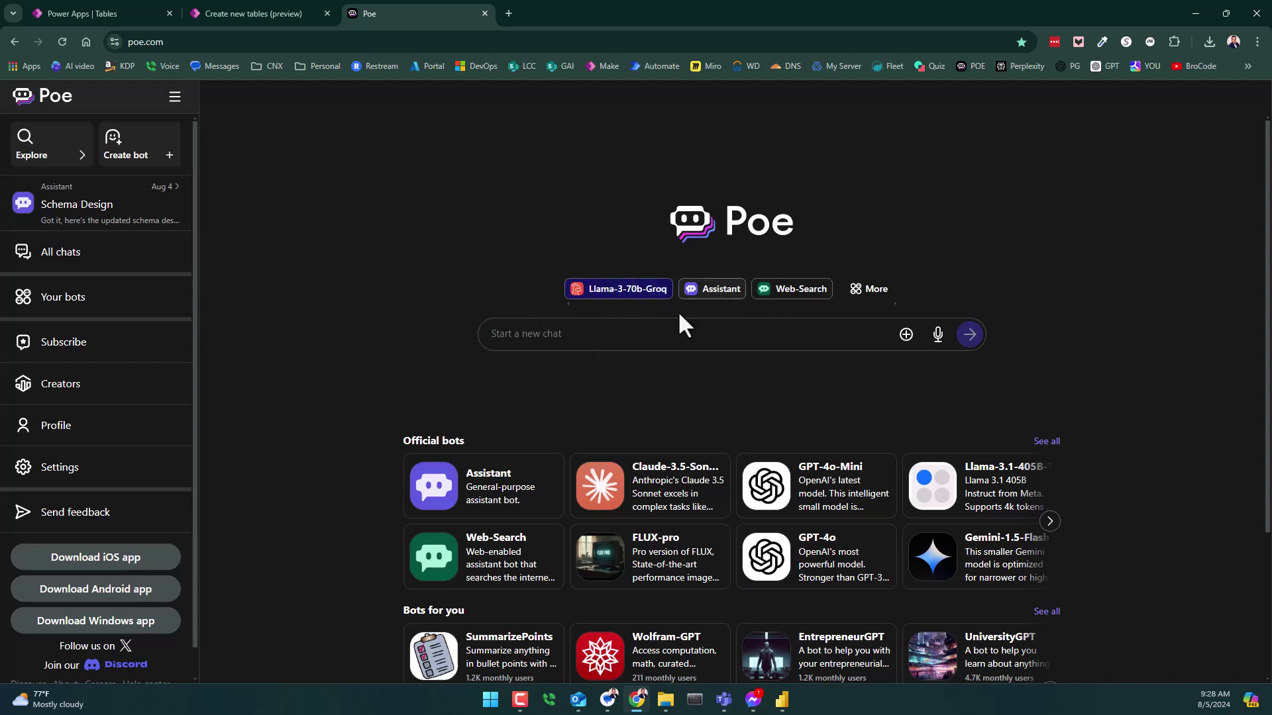
Look at the default bot setting and its choices in Poe's settings, then return to the Poe home page.
click(58, 469)
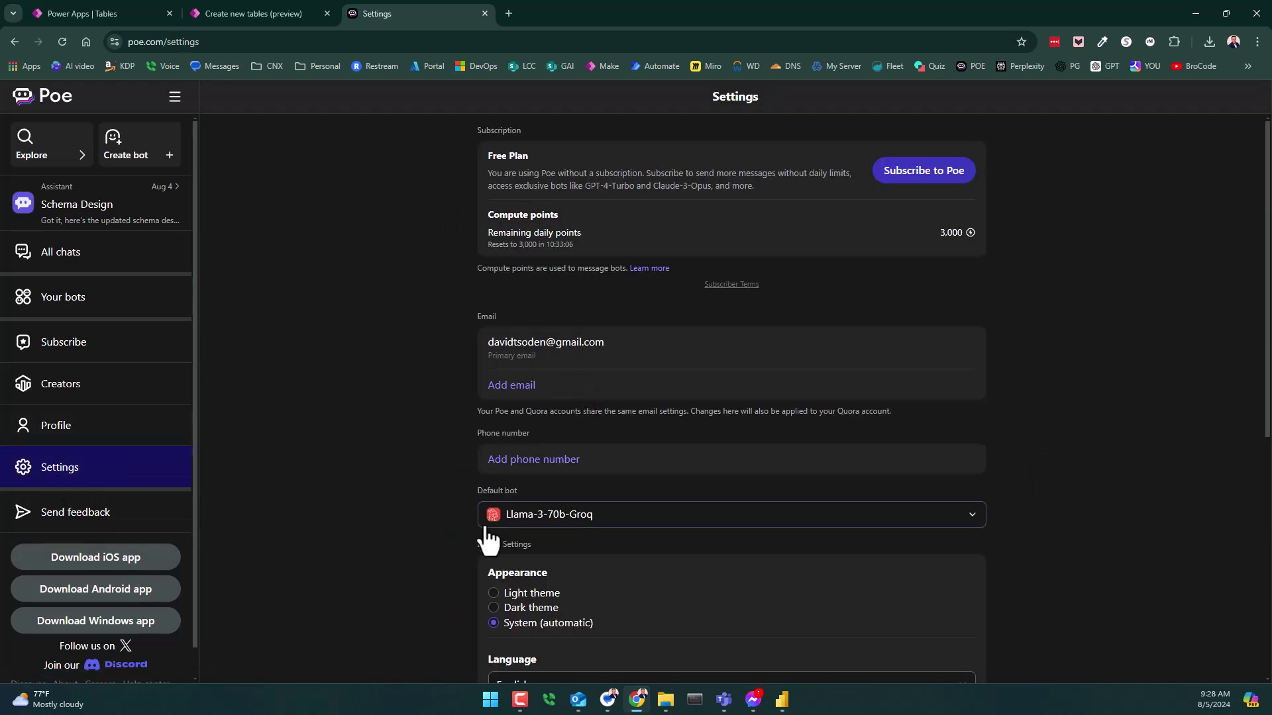
drag(475, 491, 551, 486)
click(560, 524)
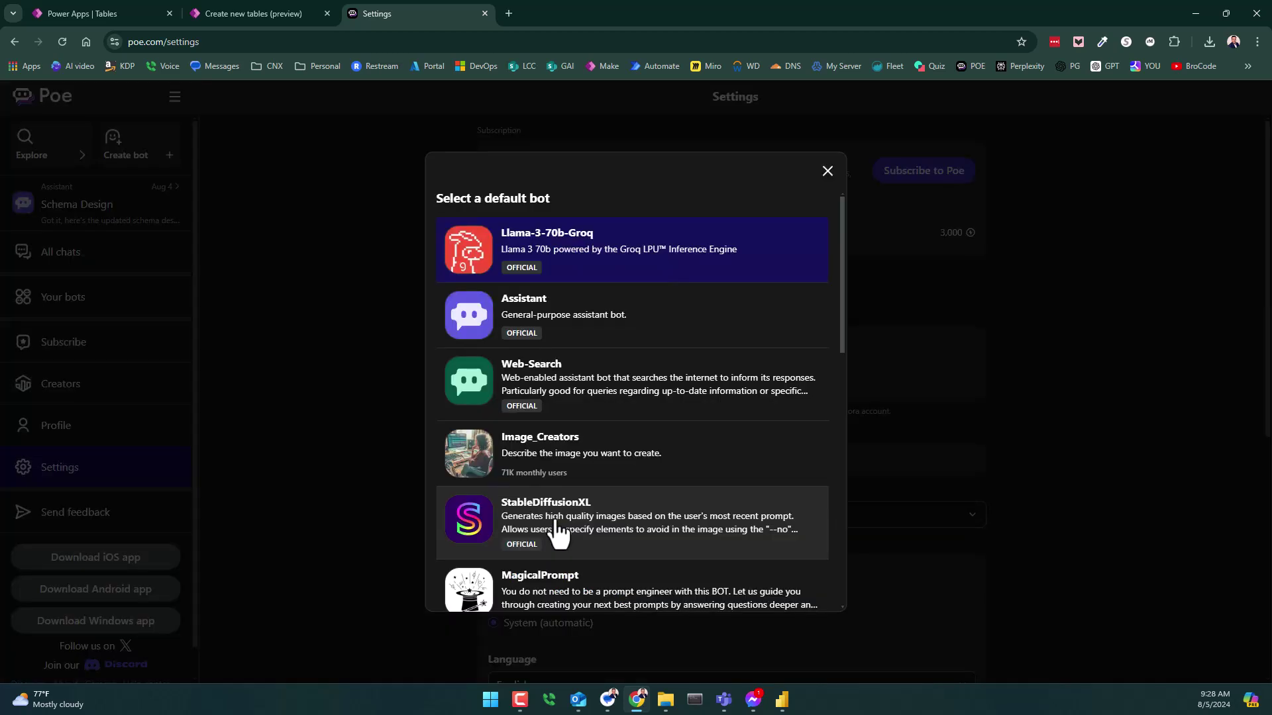
click(828, 171)
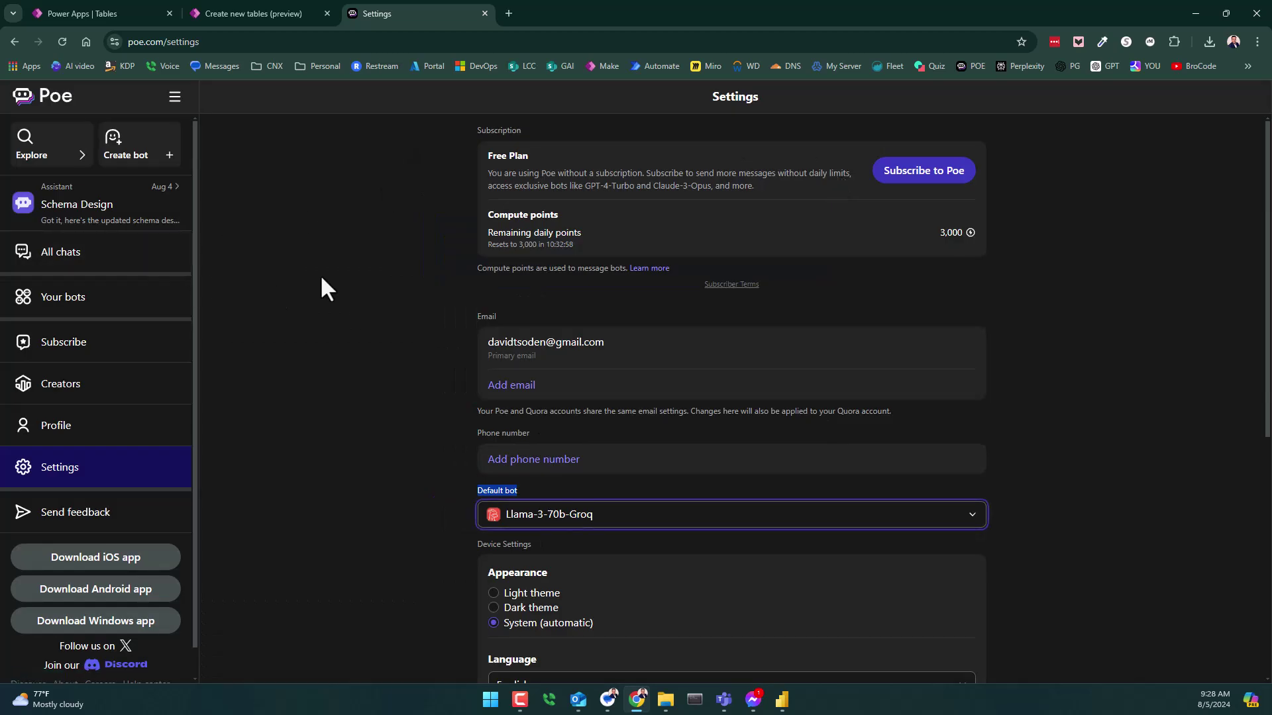
click(47, 103)
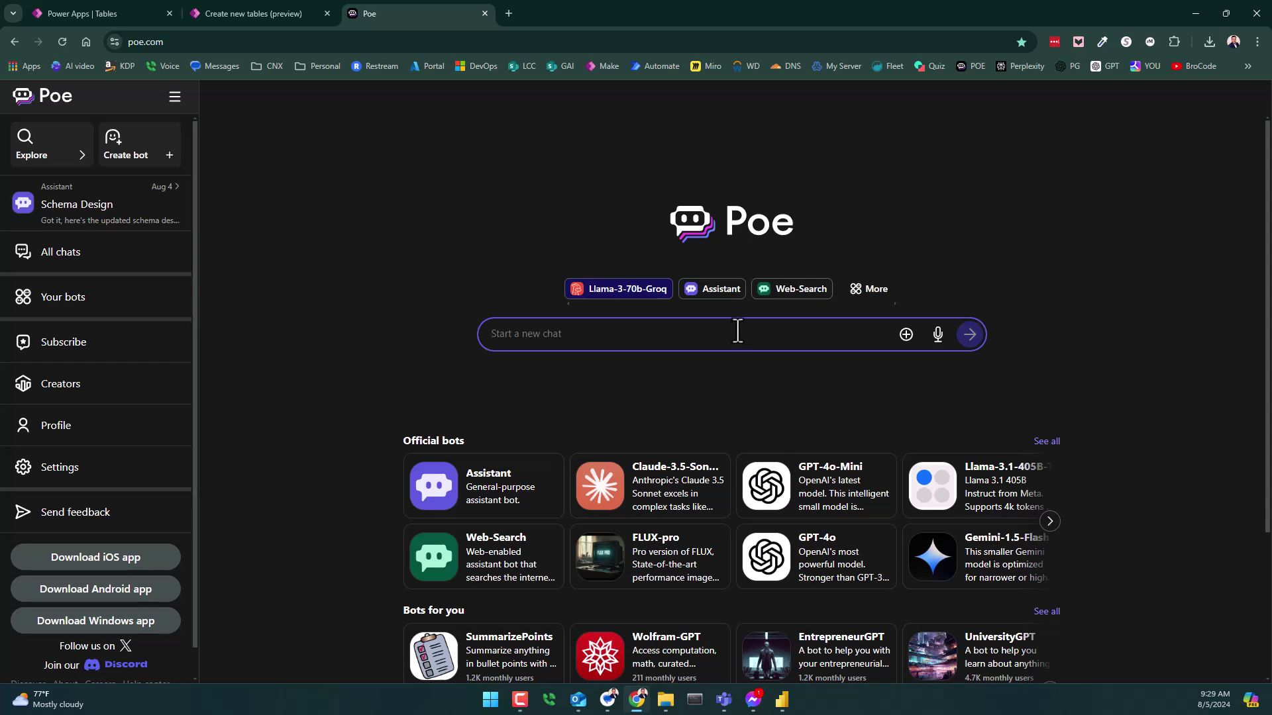
Draft a Poe prompt requesting features and a Copilot schema for a Power Platform canvas app tracking leads, assigned sales people and process stages from new to lost.
click(244, 14)
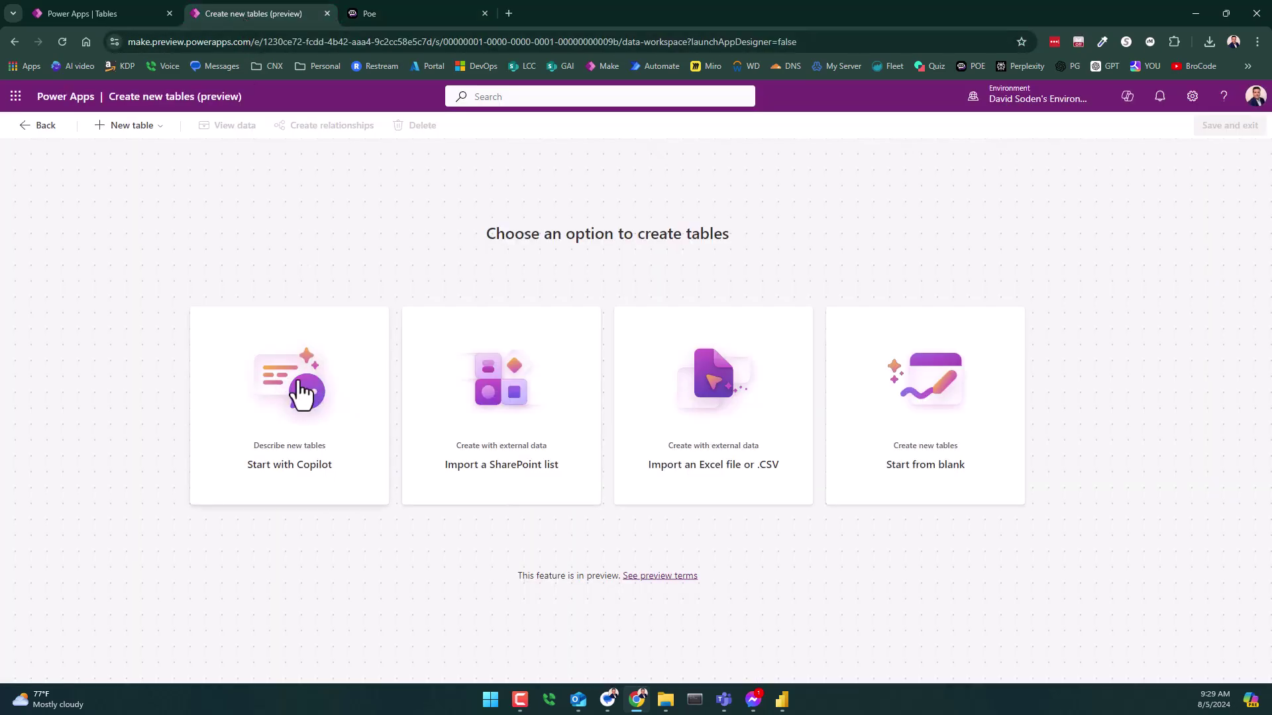
click(376, 9)
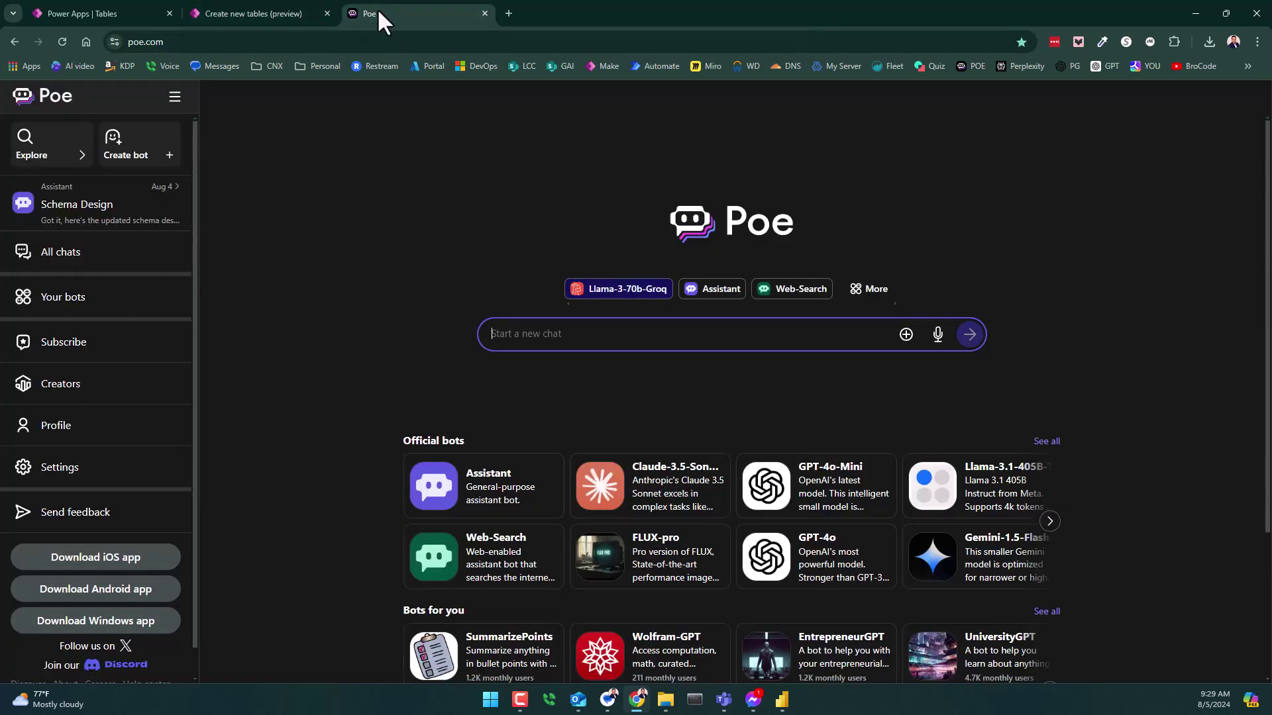
click(938, 334)
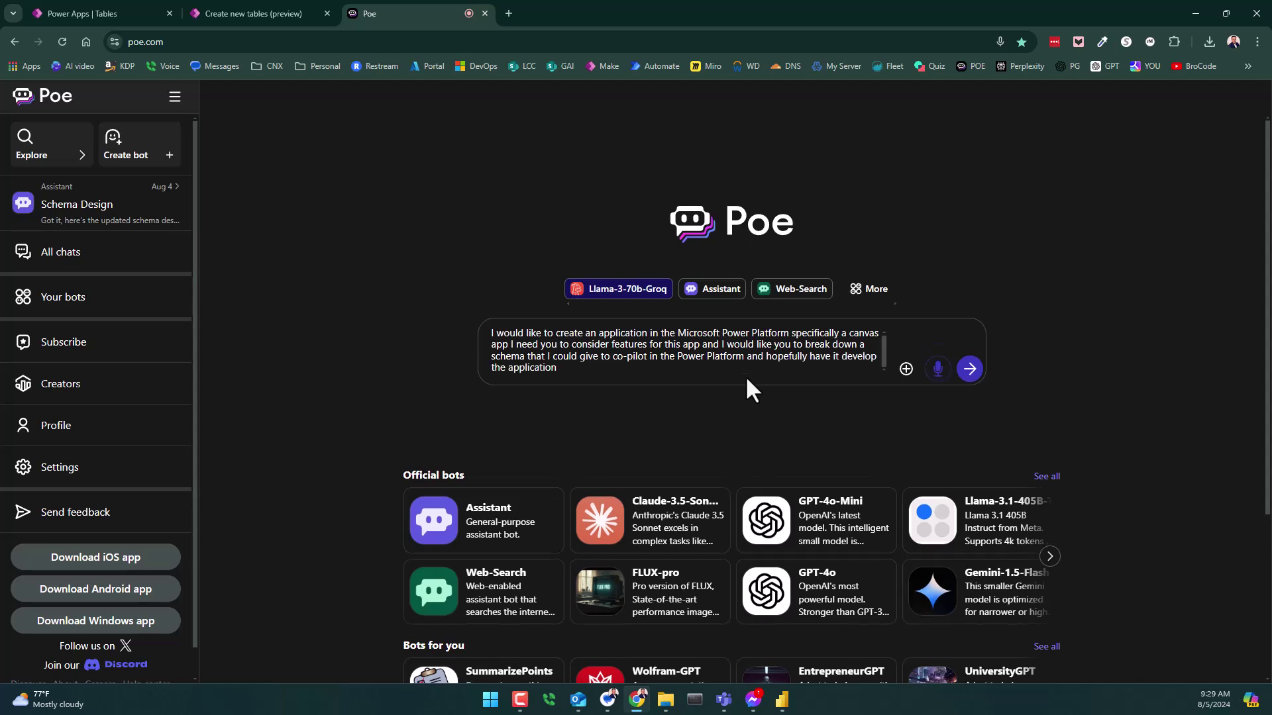
text(application that I am thinking about is a very simple app where I)
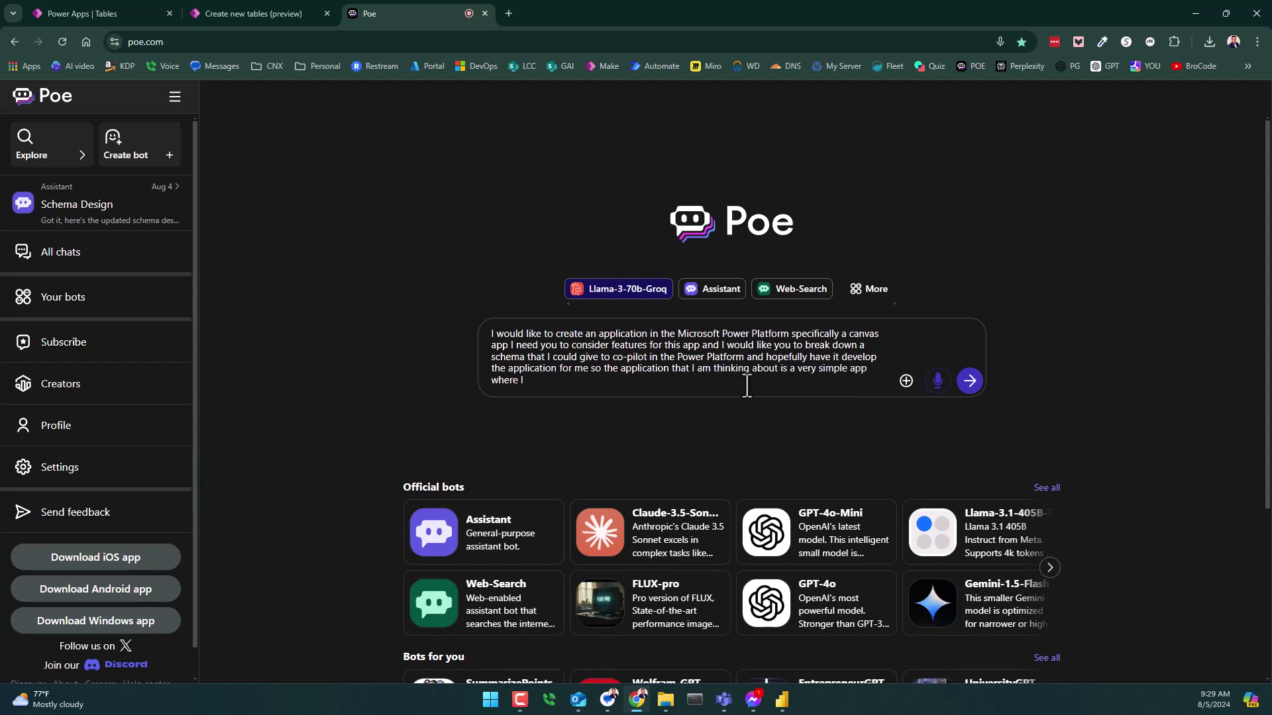
text( have a list of leads that I want to have)
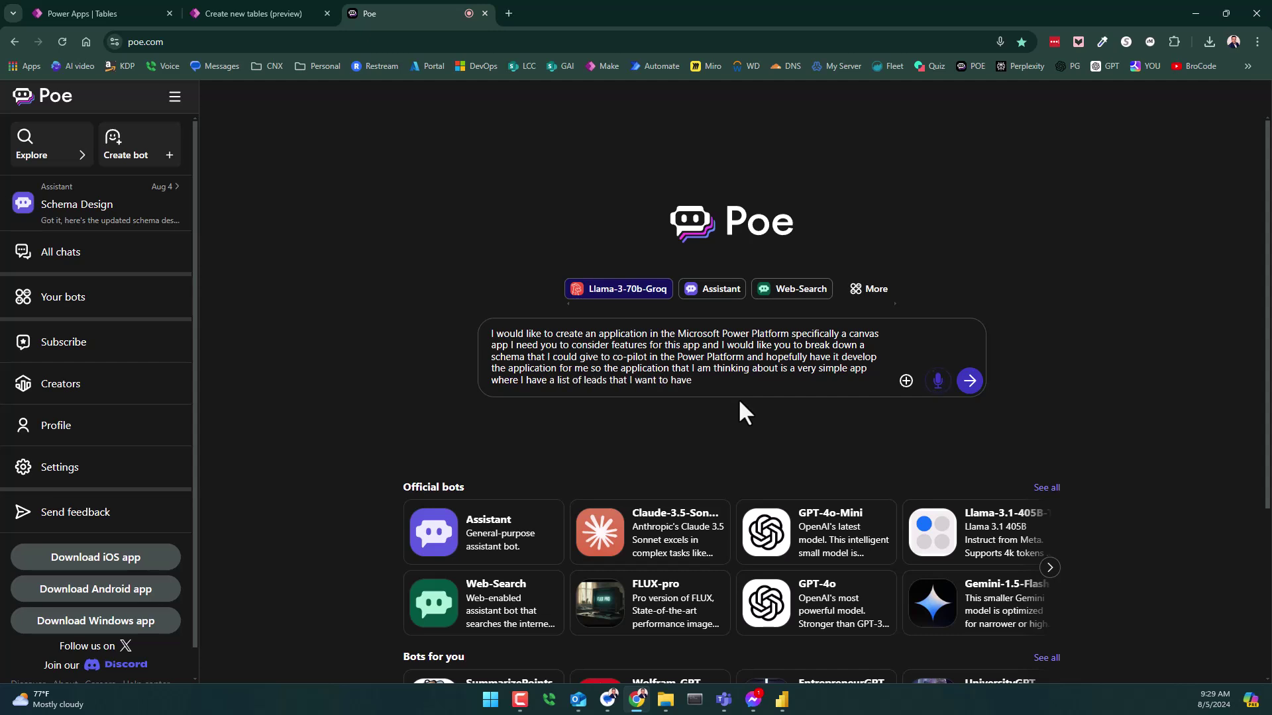
text( various sales people that are assigned to the lead)
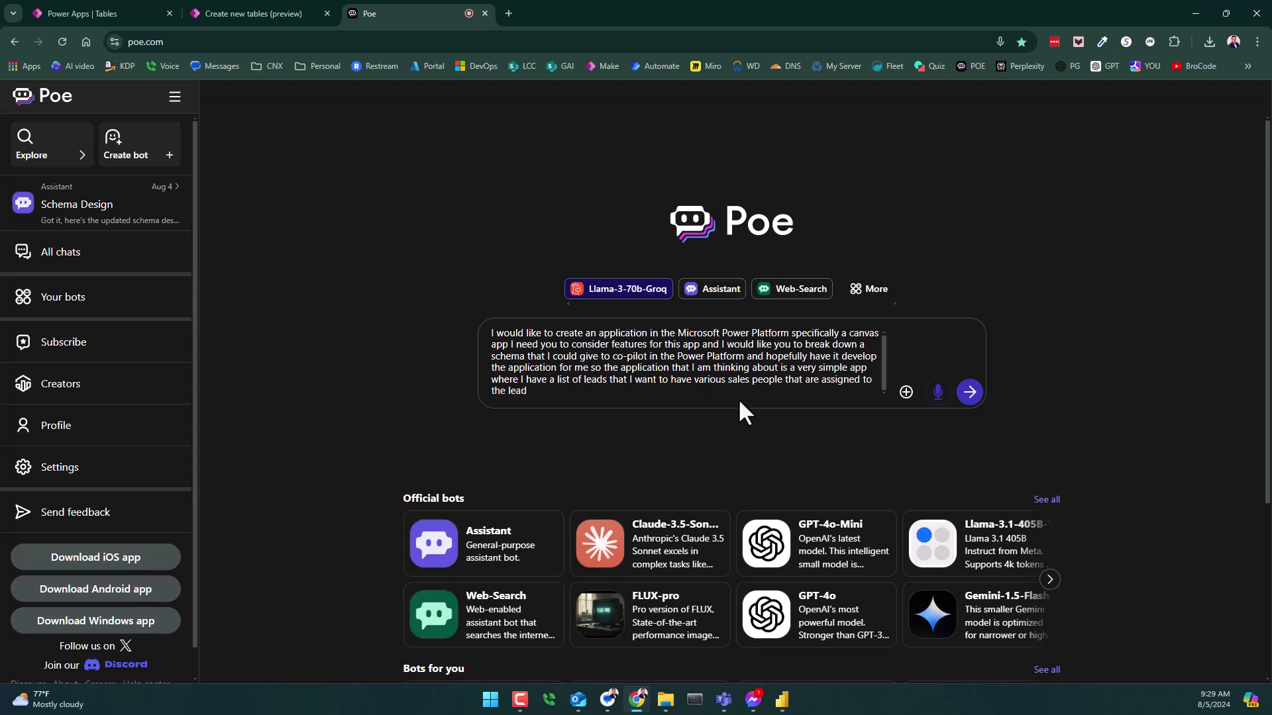
text( execute and follow up on those leads now the key is going to be meas)
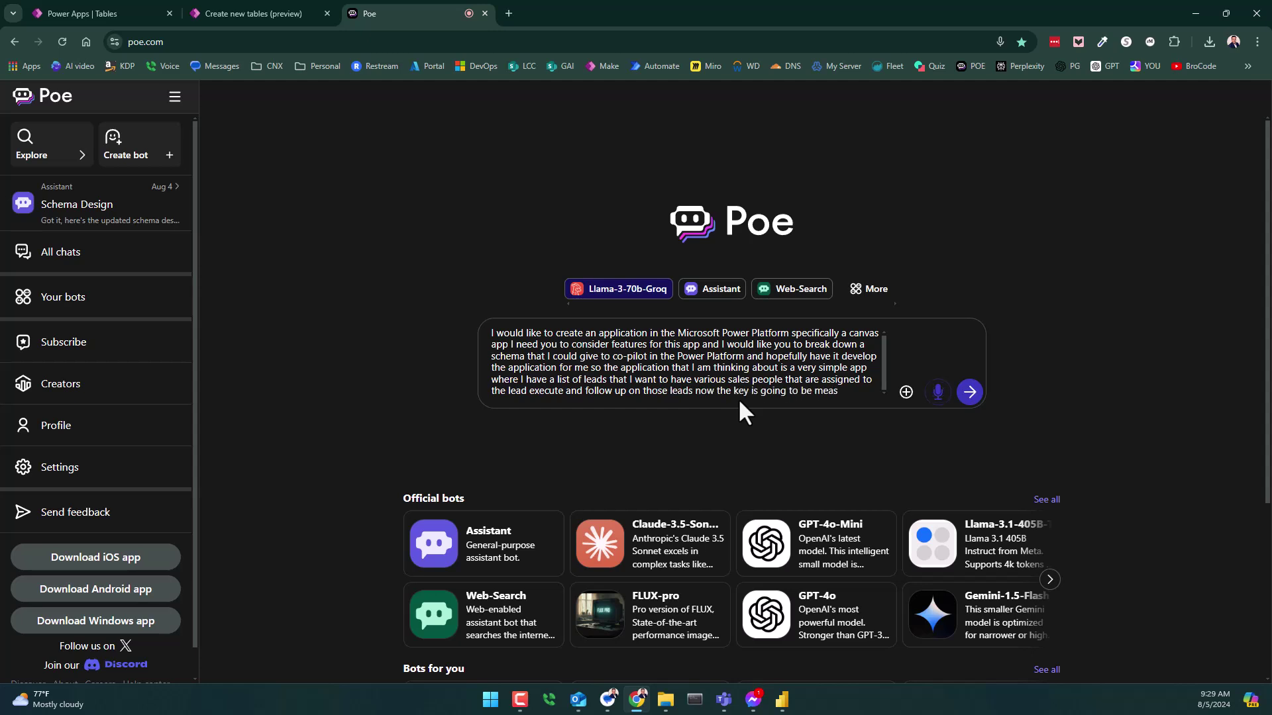
text(uring where we are at with)
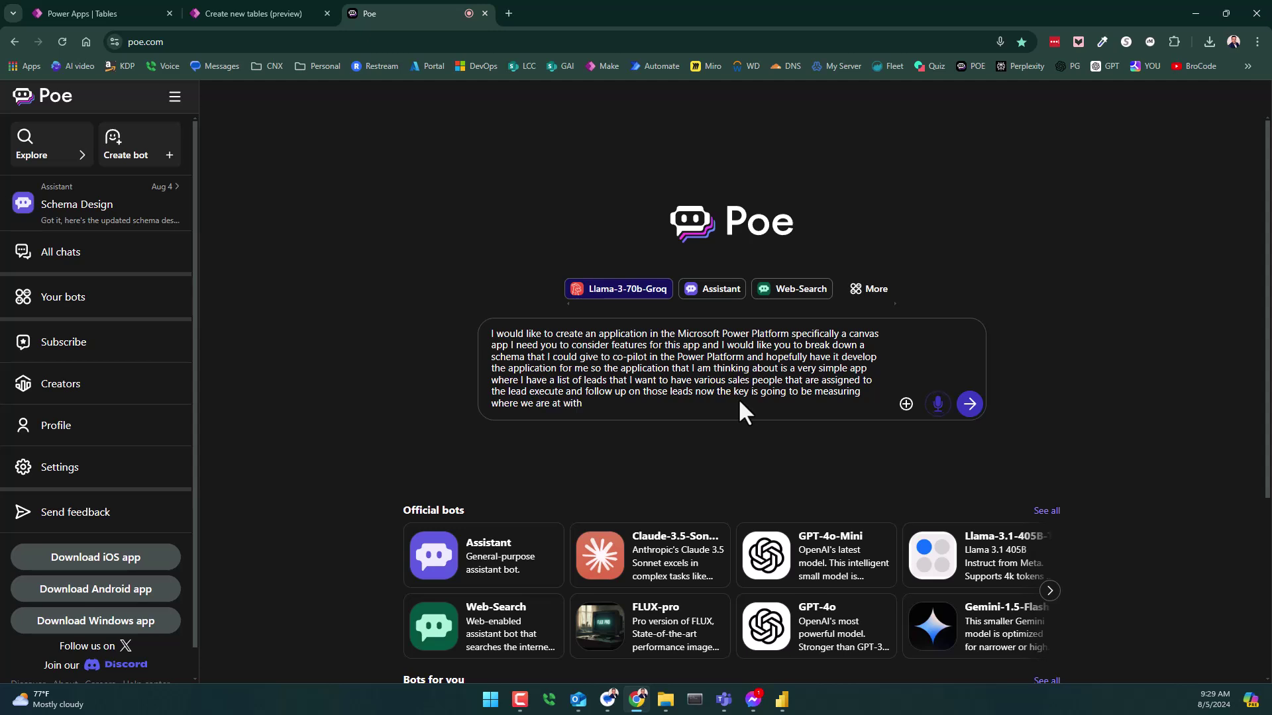
text( the leads and which stage in the process now the following)
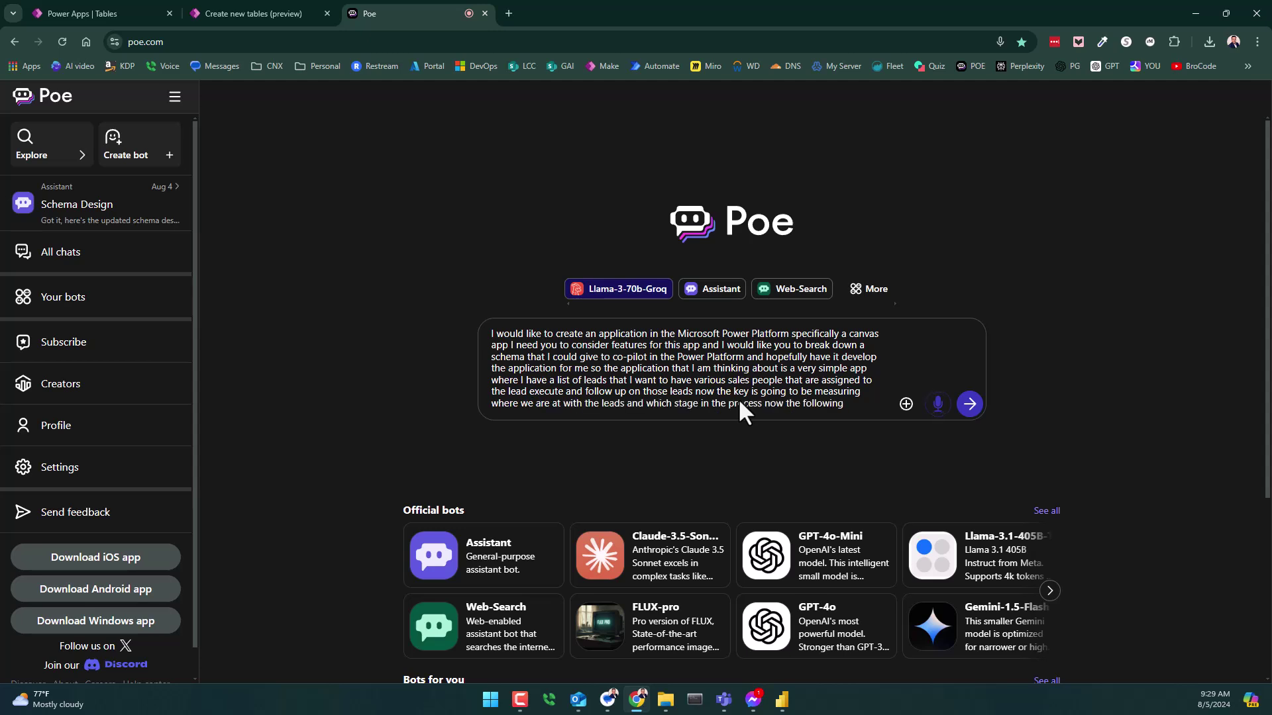
text( process stages are available)
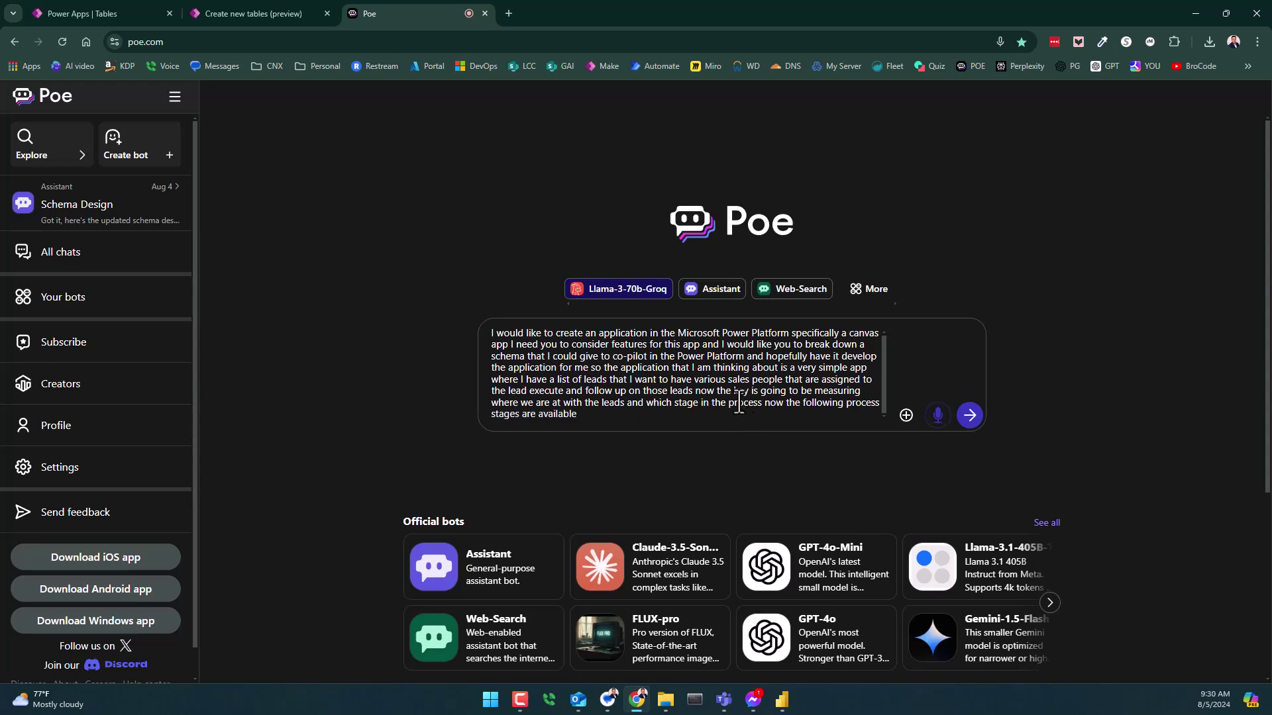
text( new in process closed one and lost)
Correct "closed one" to "closed won" in the prompt and send it to Llama-3-70b-Groq.
click(686, 422)
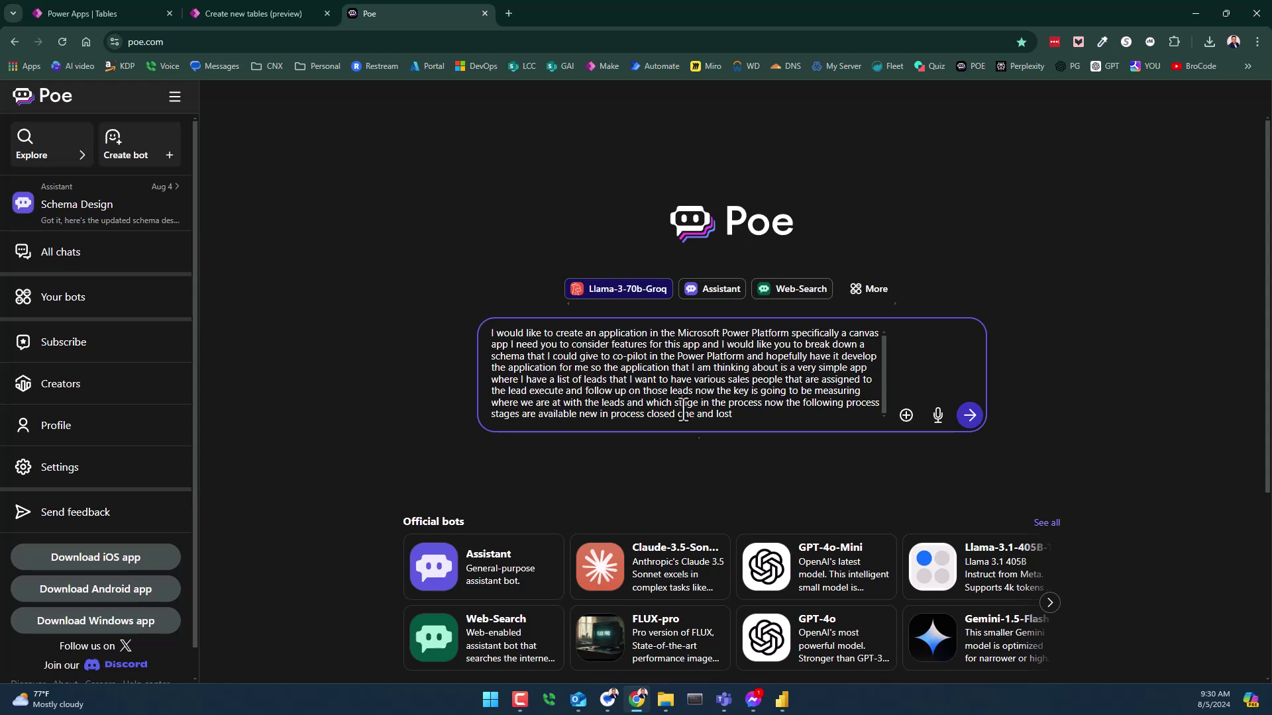
key(BackSpace)
text(w)
key(Delete)
text(o)
key(Delete)
text(n)
click(969, 415)
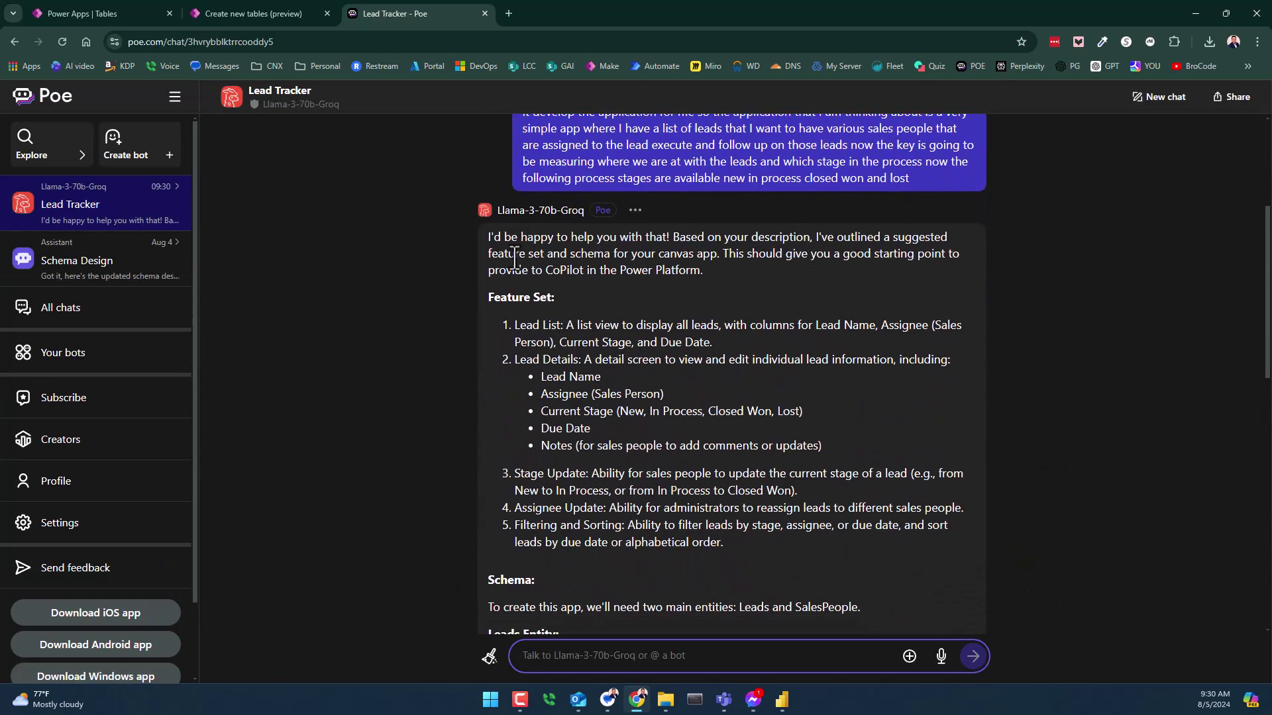
Read through the reply's Feature Set, Leads Entity, SalesPeople Entity, Relationships and Additional Considerations sections.
drag(492, 299, 559, 301)
scroll(542, 322, down, 1)
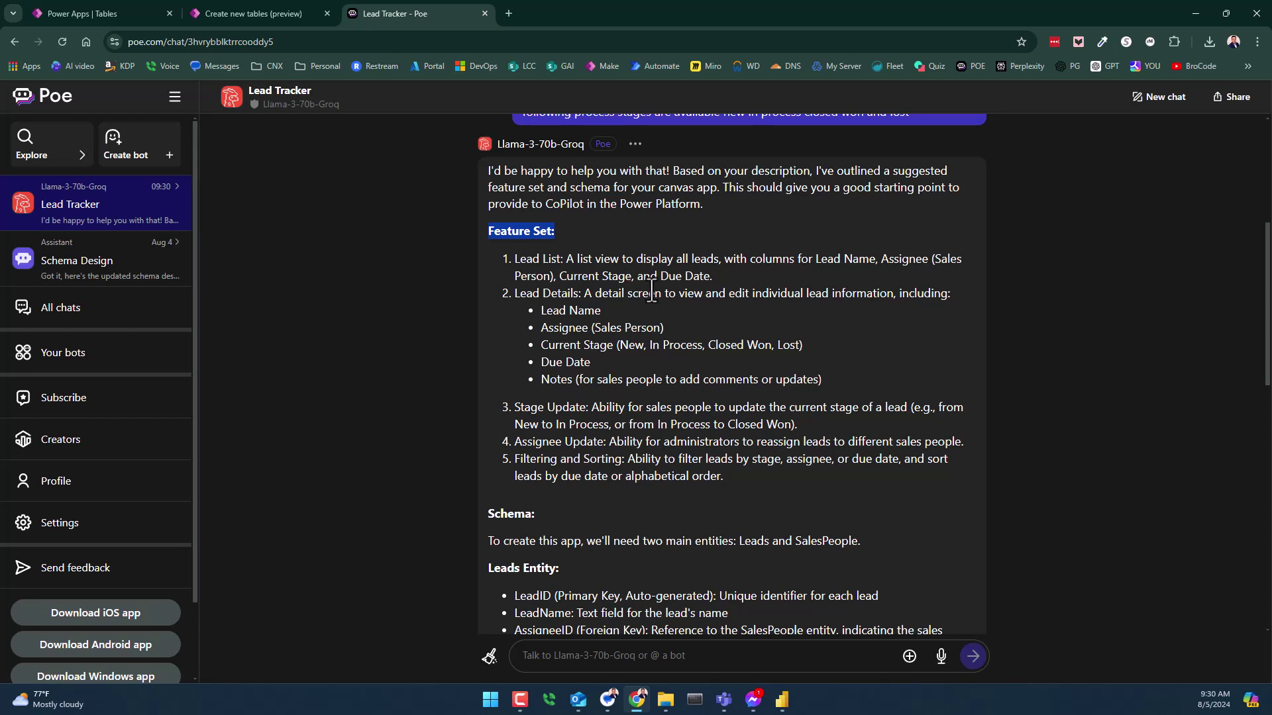
scroll(651, 291, down, 1)
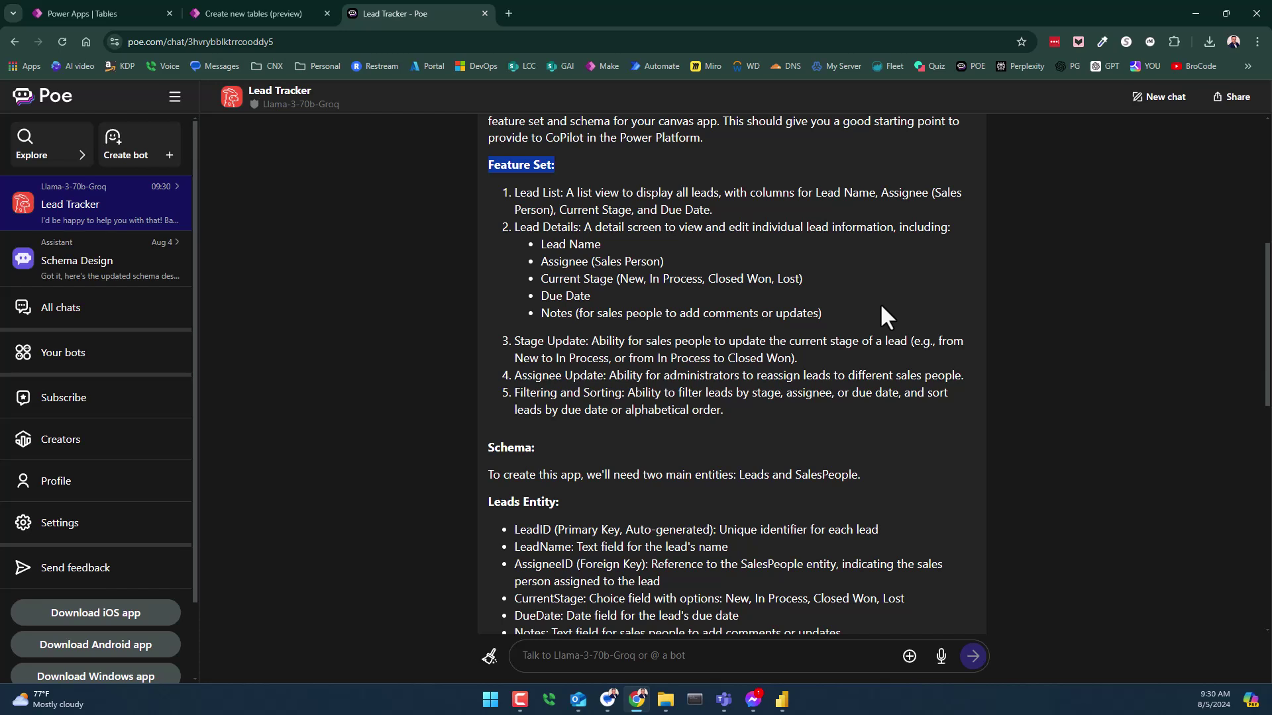
scroll(576, 408, down, 2)
scroll(511, 358, down, 1)
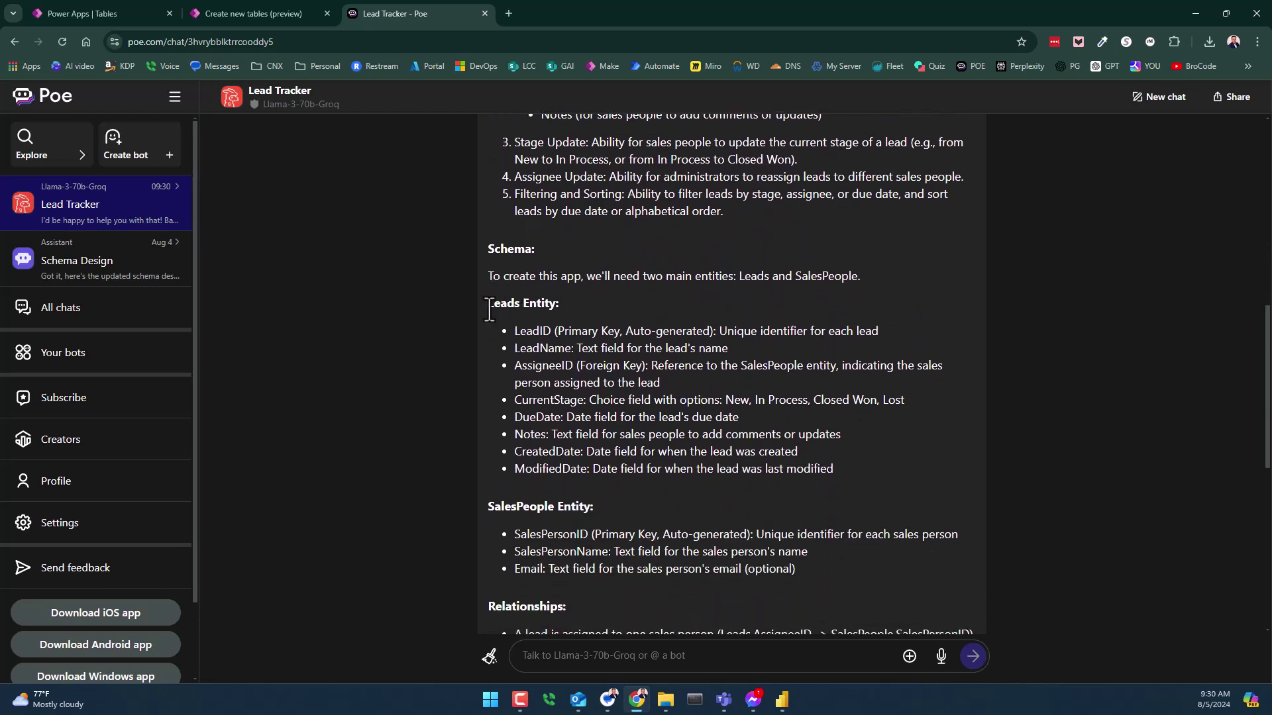
scroll(539, 451, down, 2)
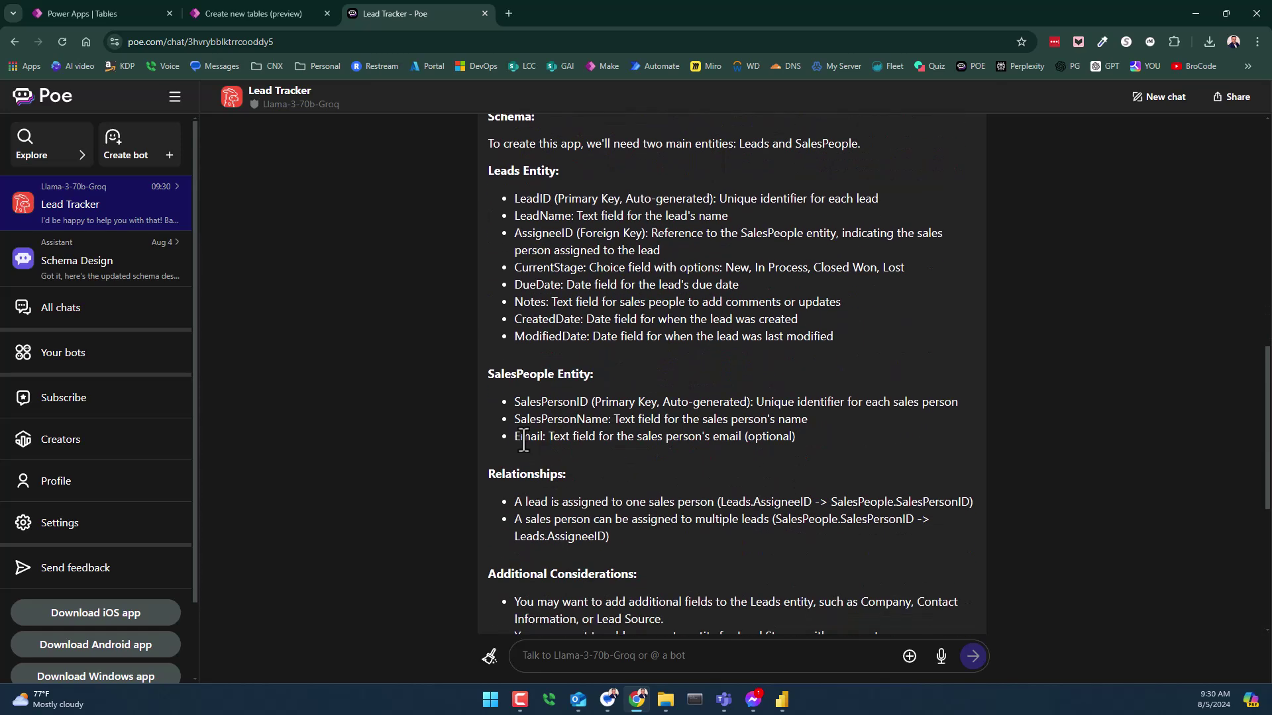
scroll(528, 482, down, 2)
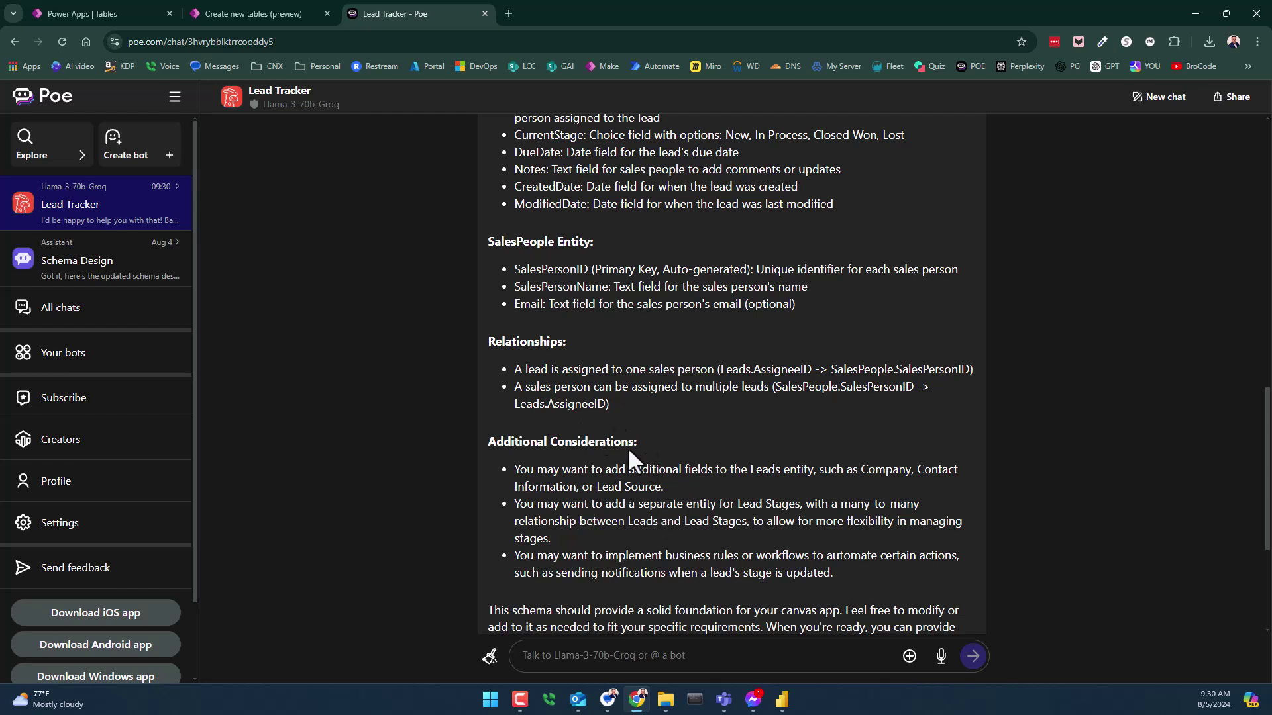
Copy the schema's entities and relationships from Poe into the Start with Copilot table description in Power Apps.
drag(604, 405, 474, 384)
click(265, 16)
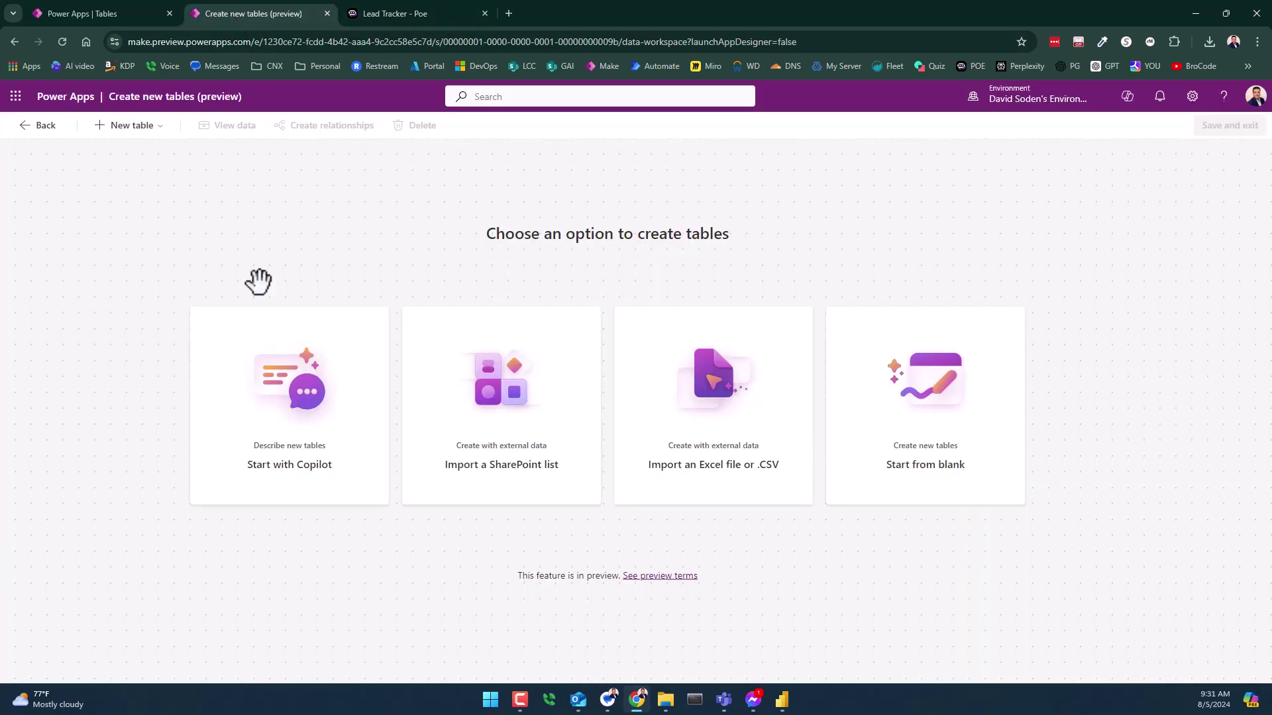
click(296, 411)
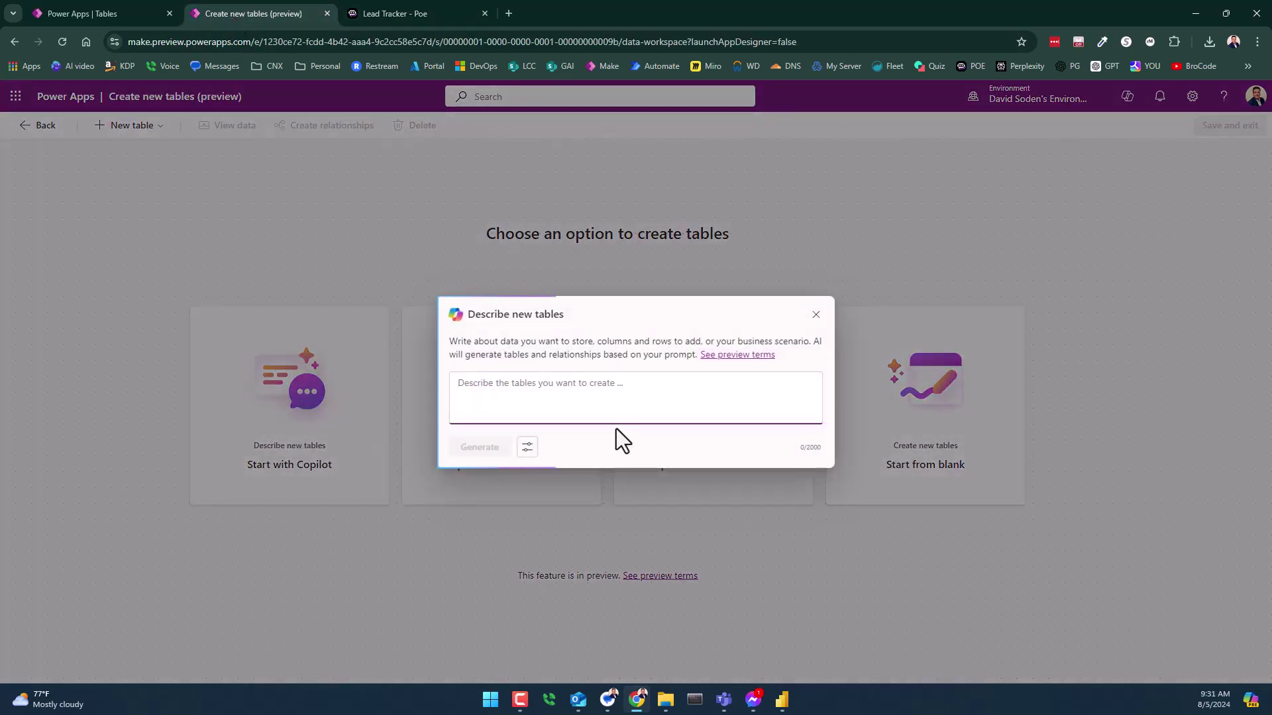
click(539, 400)
key(ctrl+v)
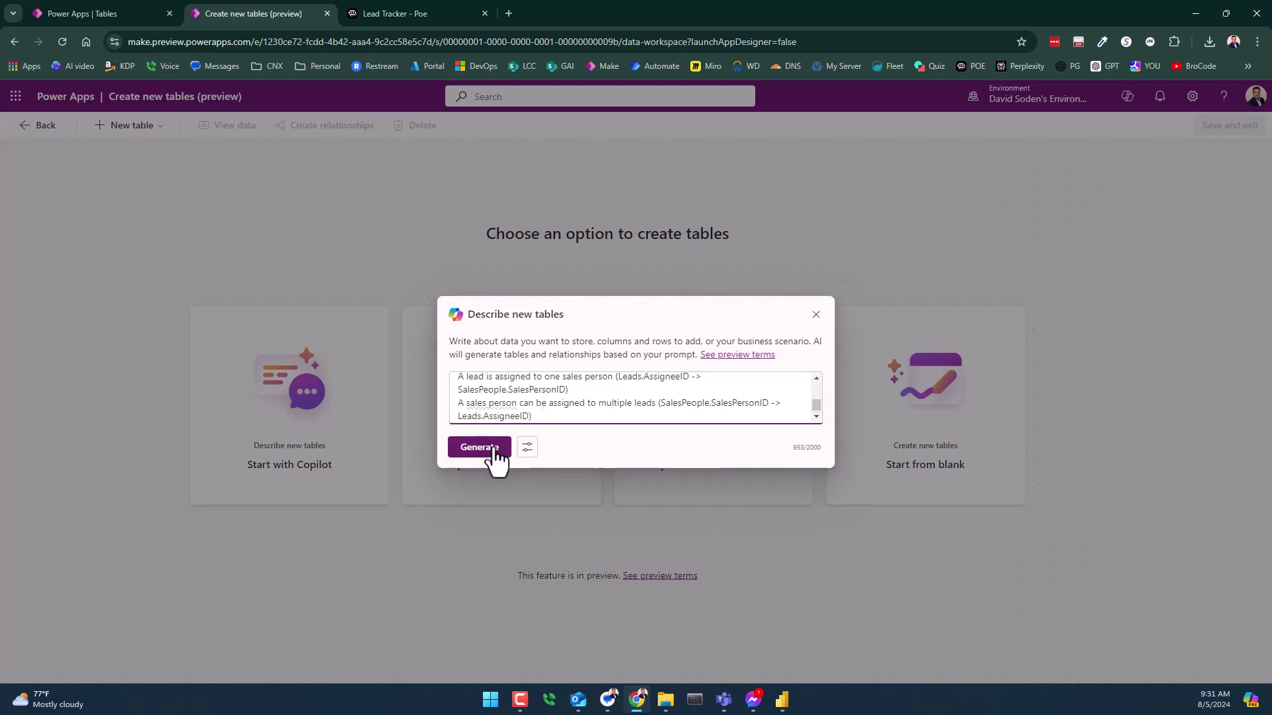
Check the table options and prompt length, then try to generate the tables from the full schema description.
click(528, 447)
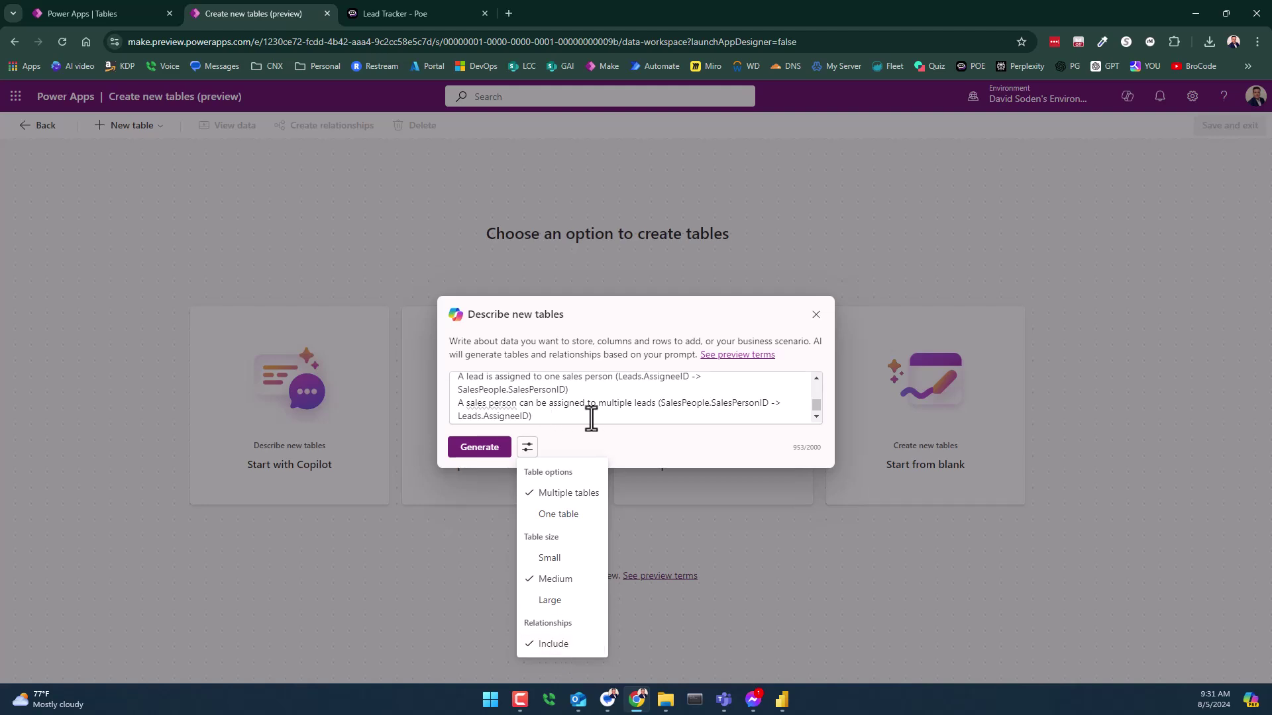
click(638, 450)
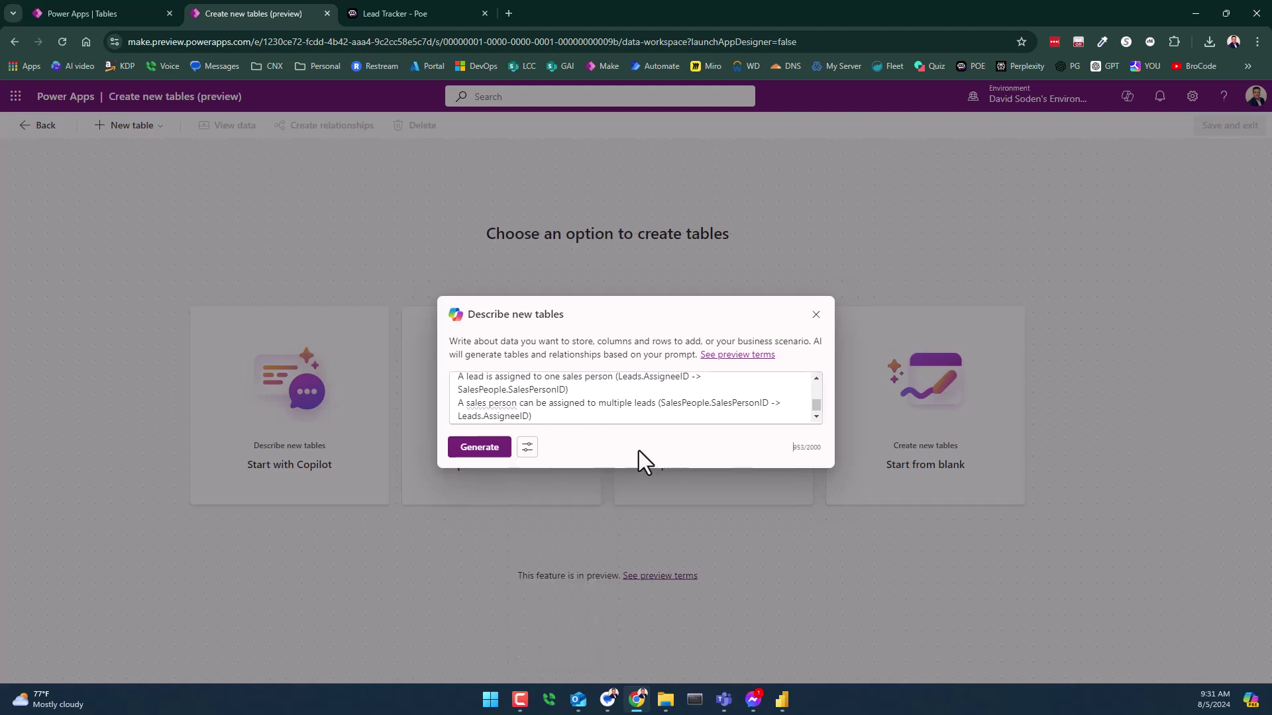
double_click(798, 447)
double_click(811, 448)
click(479, 448)
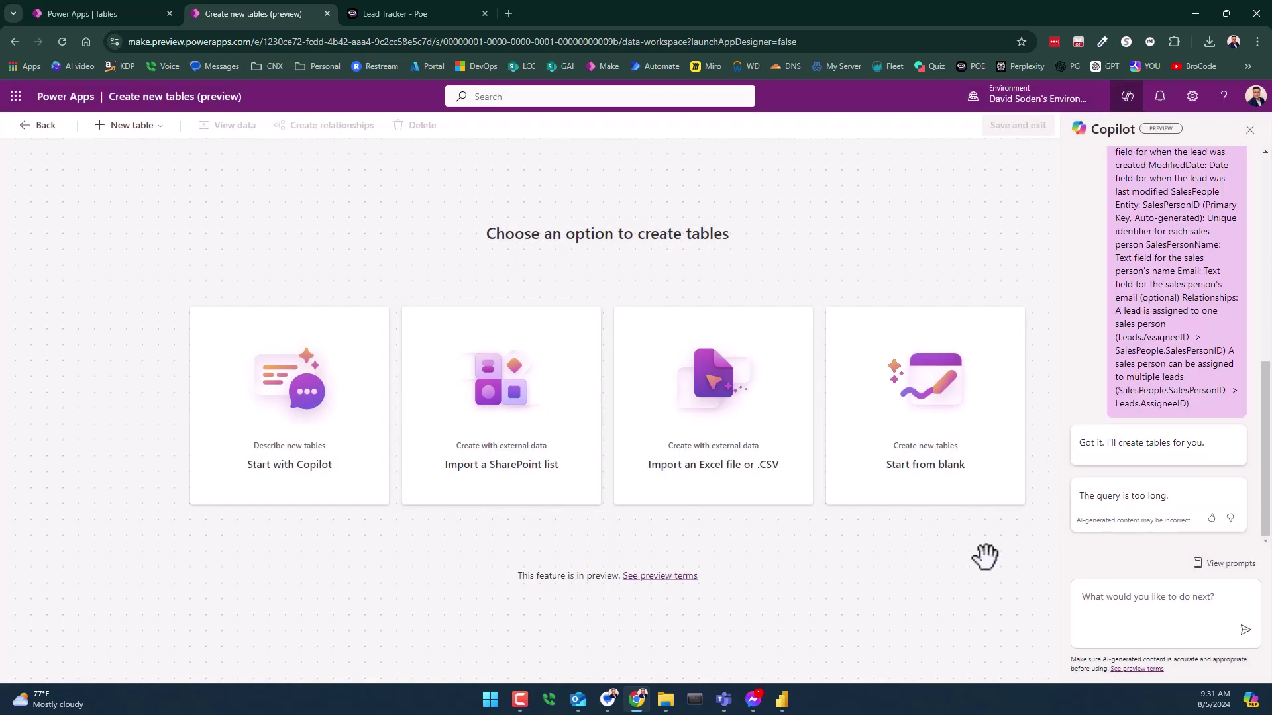
drag(1076, 495, 1179, 494)
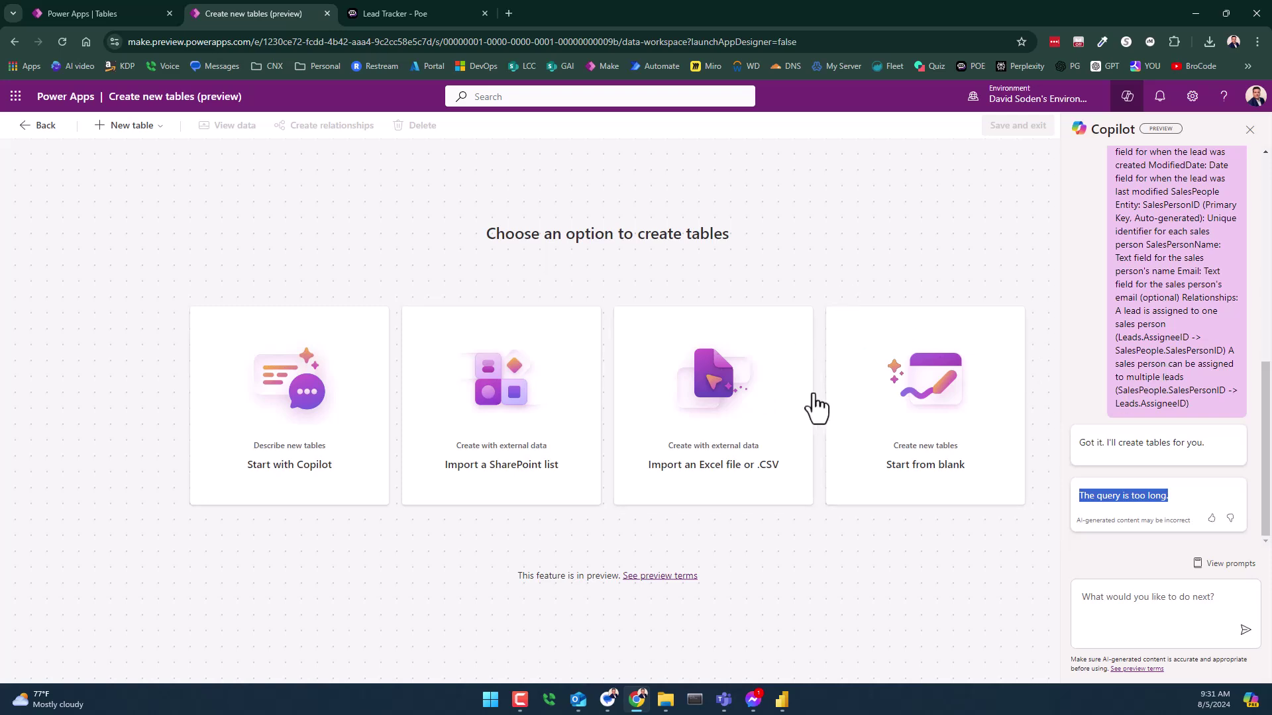
Return to the Poe chat and copy only the Leads Entity section, from its heading through the ModifiedDate field.
click(412, 14)
scroll(705, 390, up, 2)
scroll(762, 397, down, 4)
click(846, 413)
drag(844, 412, 475, 240)
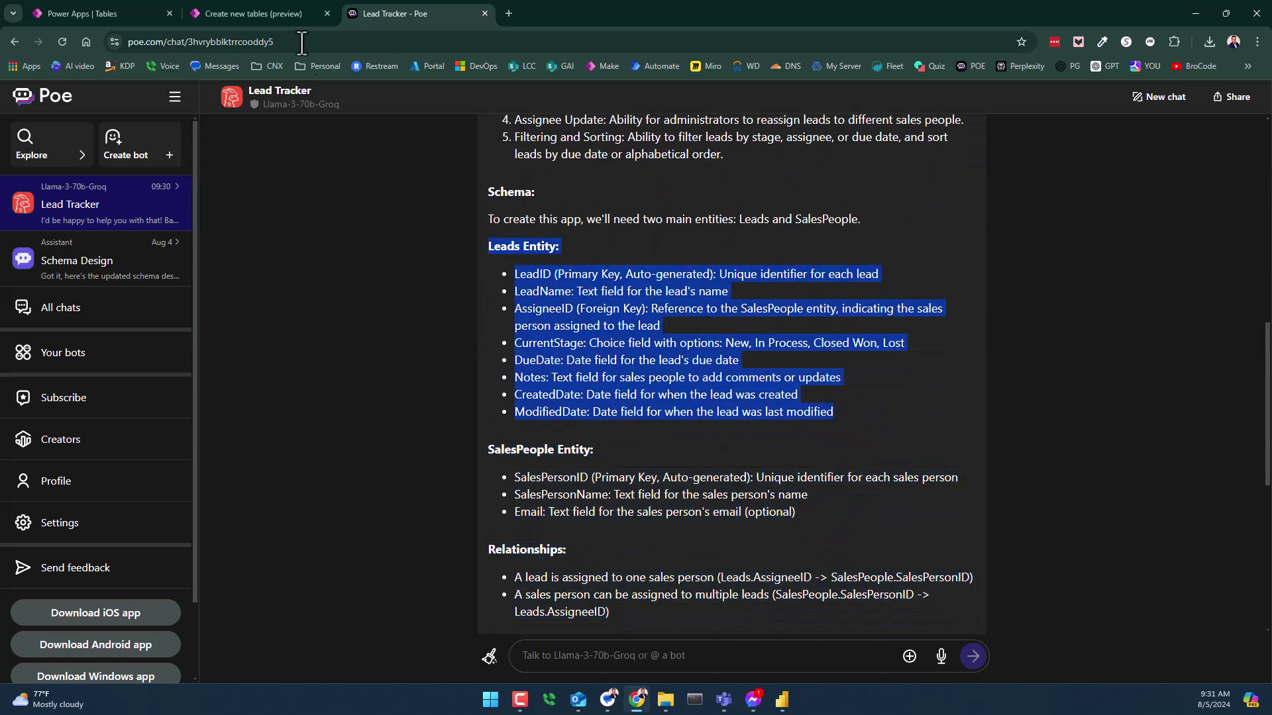
Start with Copilot again in the Power Apps workspace and generate tables from the copied Leads Entity description.
click(298, 13)
click(315, 363)
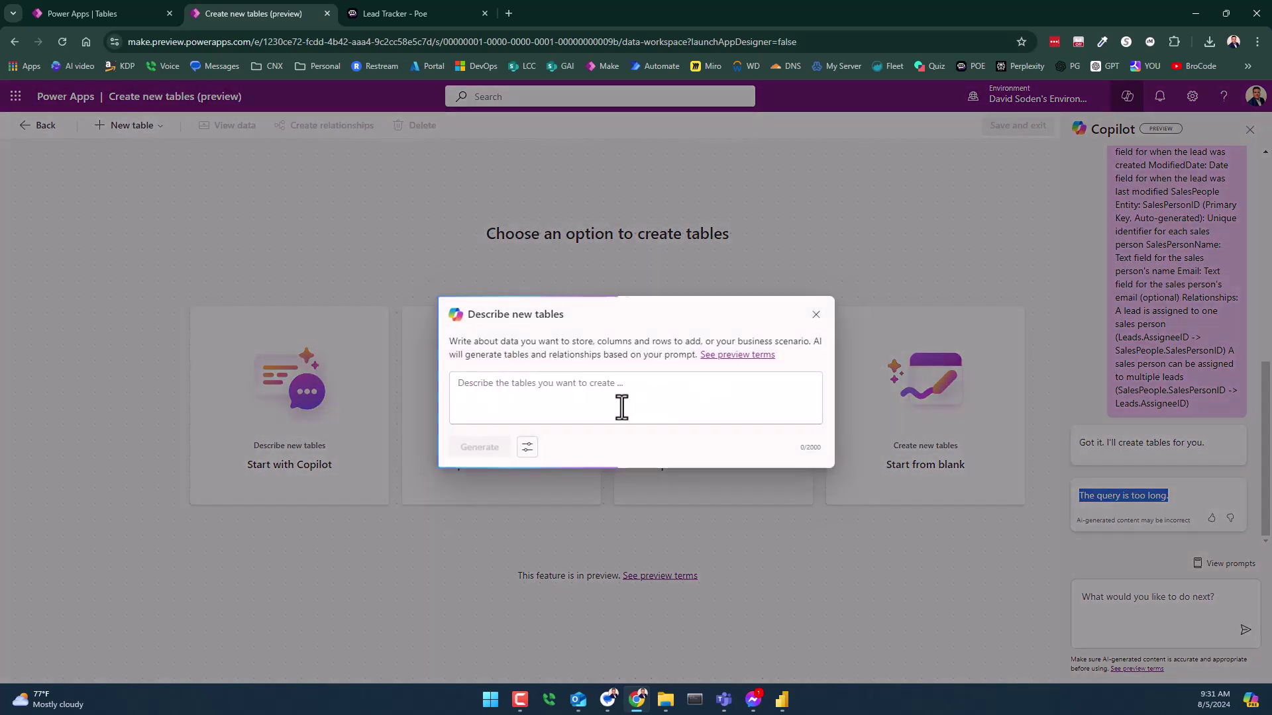
click(630, 403)
key(ctrl+v)
click(480, 445)
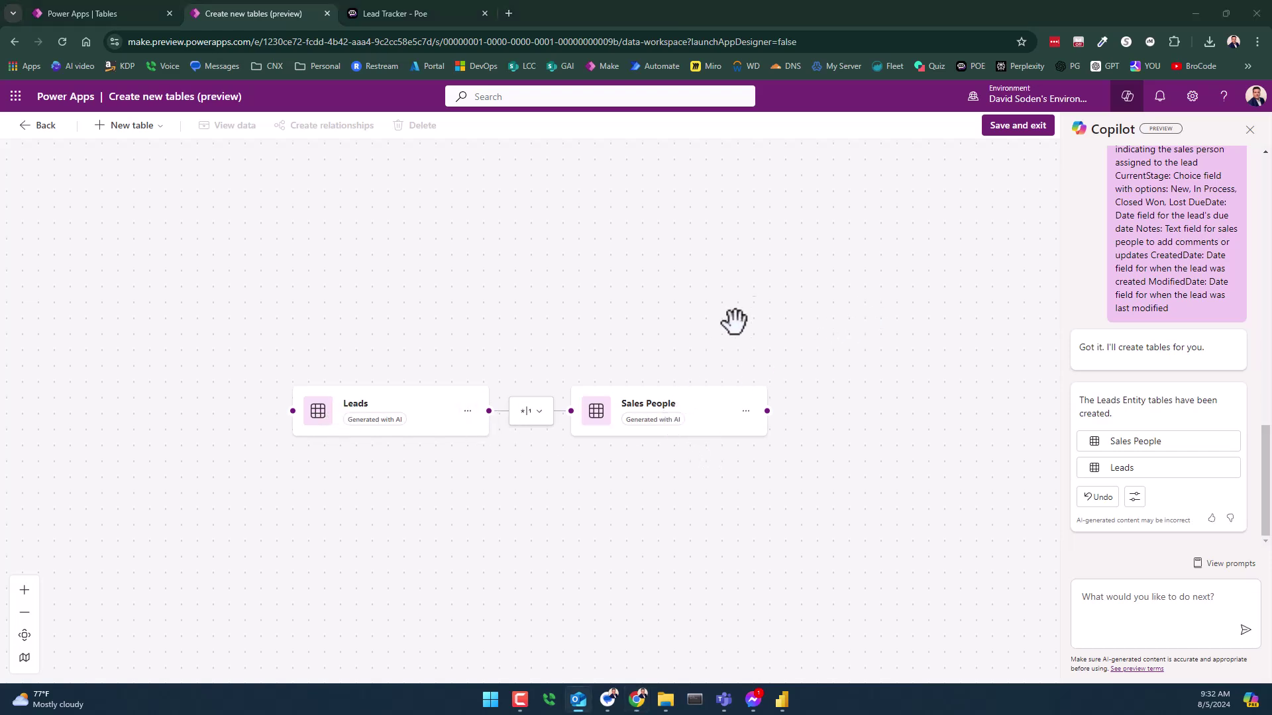
Review the SalesPeople Entity and the AssigneeID reference in Poe's schema against the generated tables.
click(395, 13)
scroll(650, 463, down, 3)
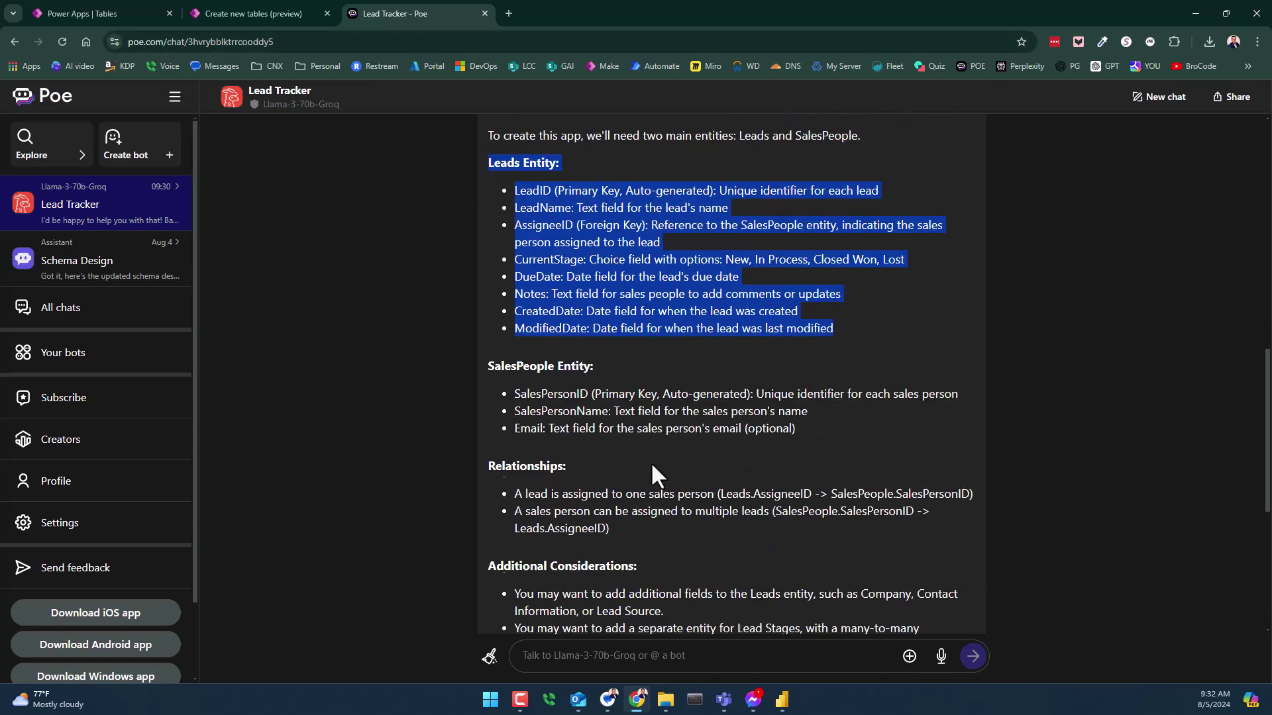
click(492, 257)
drag(491, 256, 607, 260)
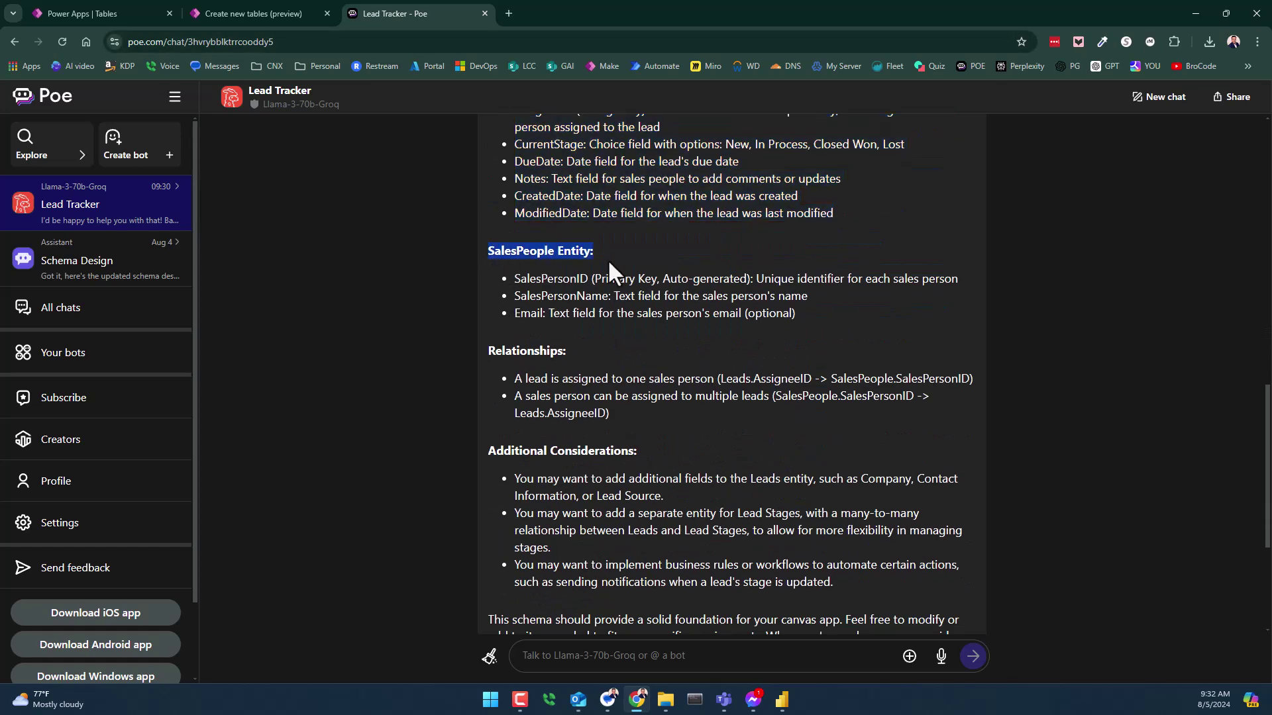
scroll(570, 212, up, 2)
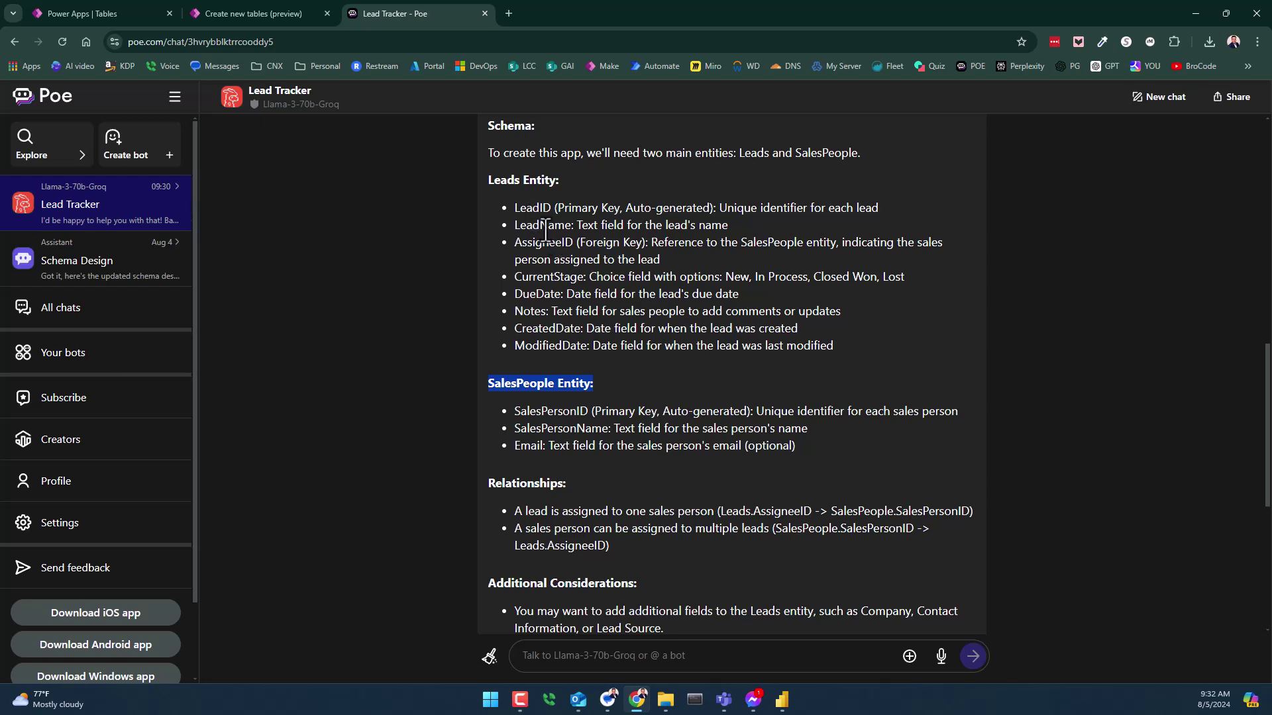
double_click(537, 259)
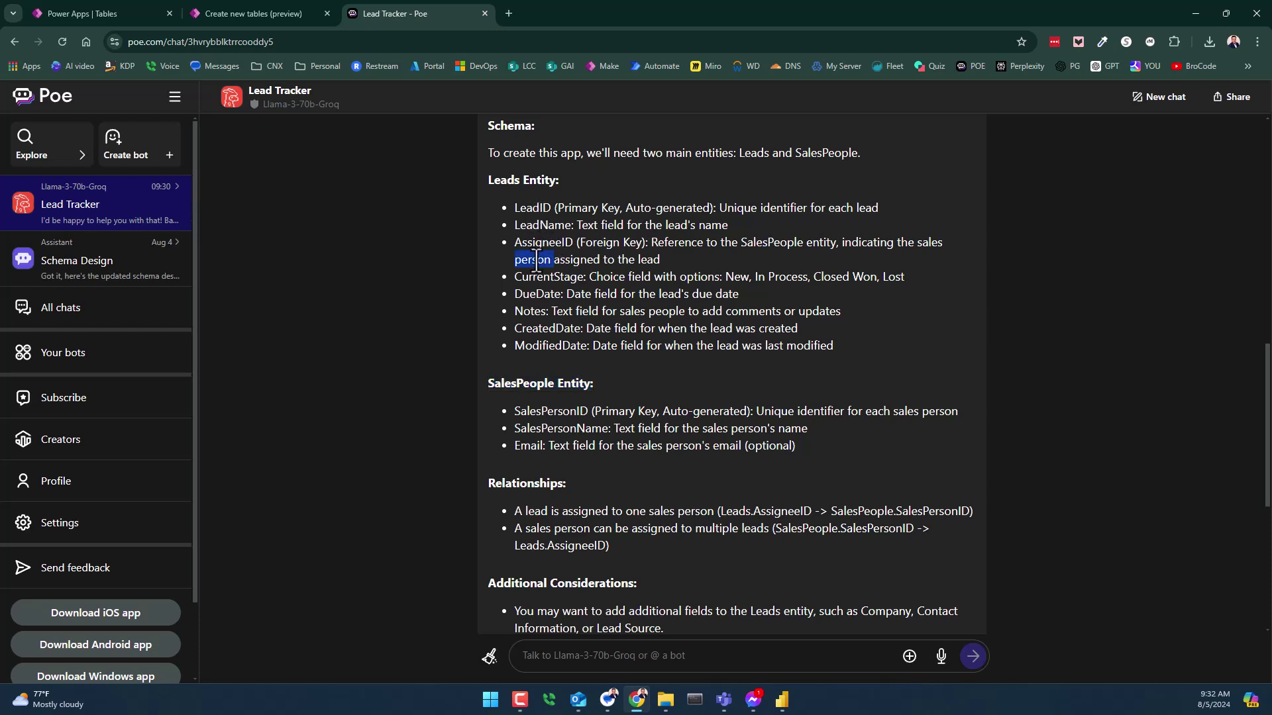
Examine how the AssigneeID foreign key in Poe's Leads Entity refers to the SalesPeople Entity and the Relationships section.
double_click(538, 243)
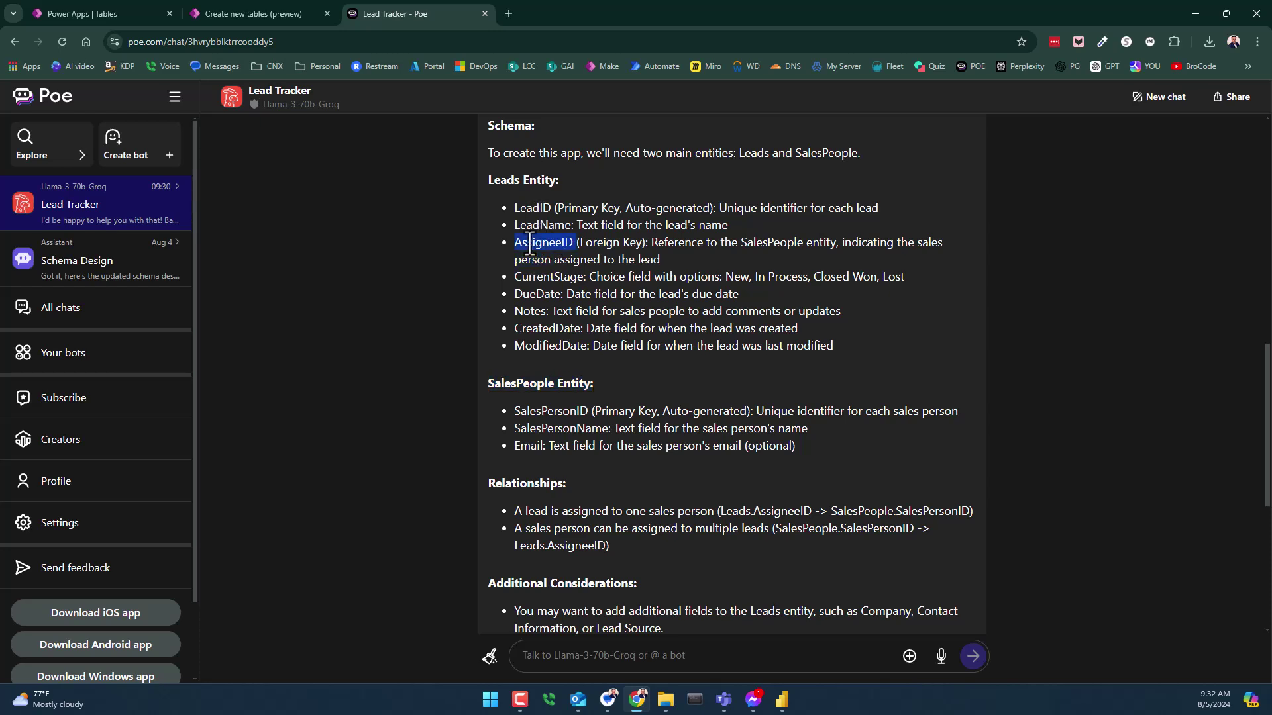
double_click(604, 244)
click(622, 250)
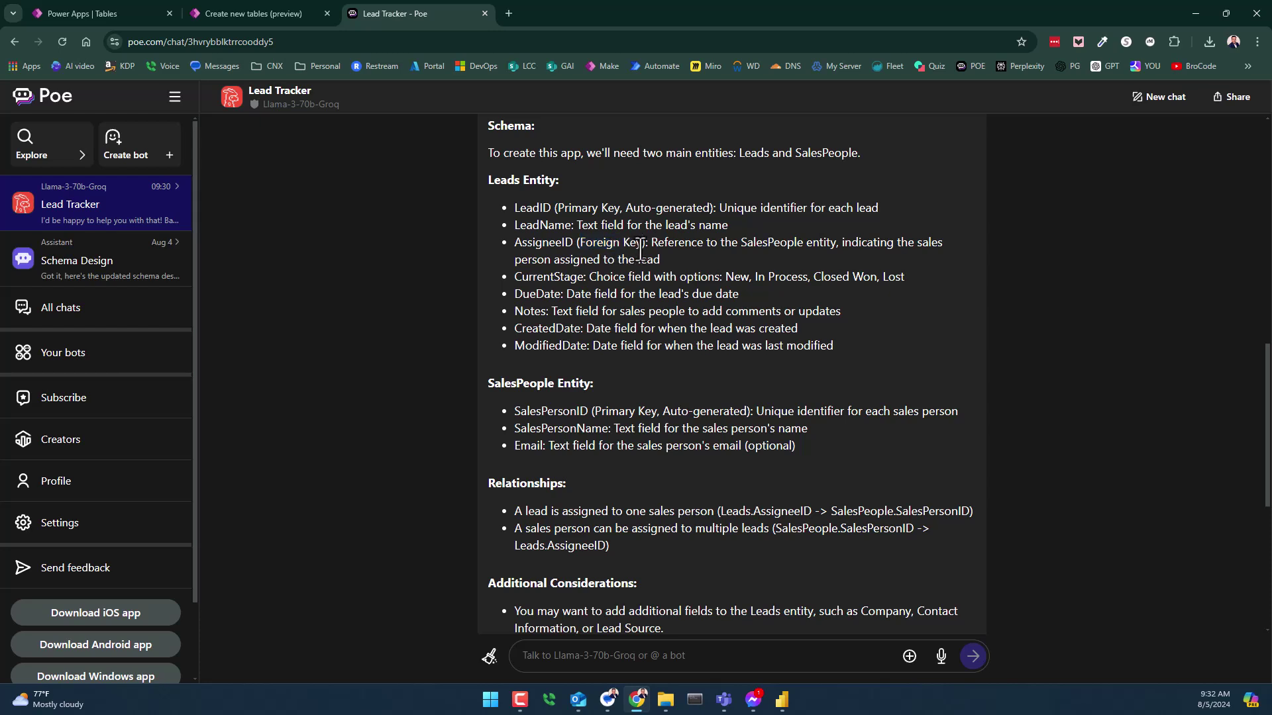
double_click(678, 243)
click(777, 249)
double_click(777, 249)
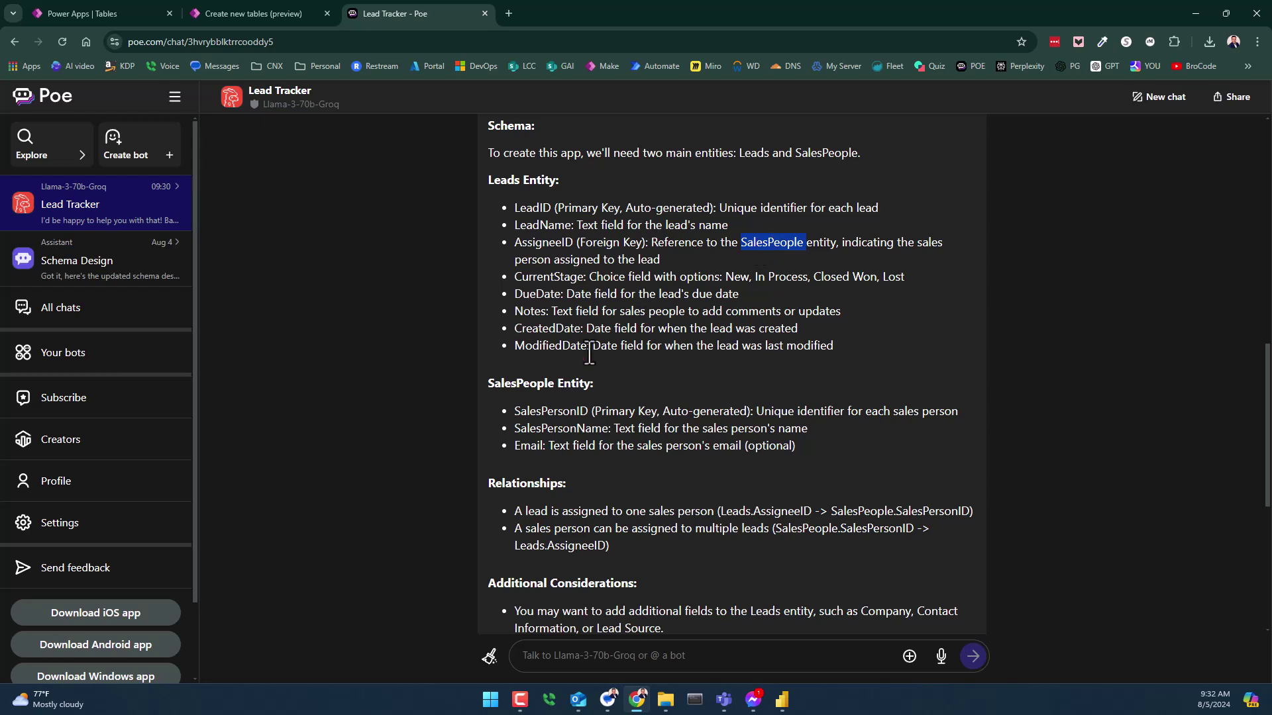
drag(489, 387, 560, 389)
click(561, 389)
double_click(531, 387)
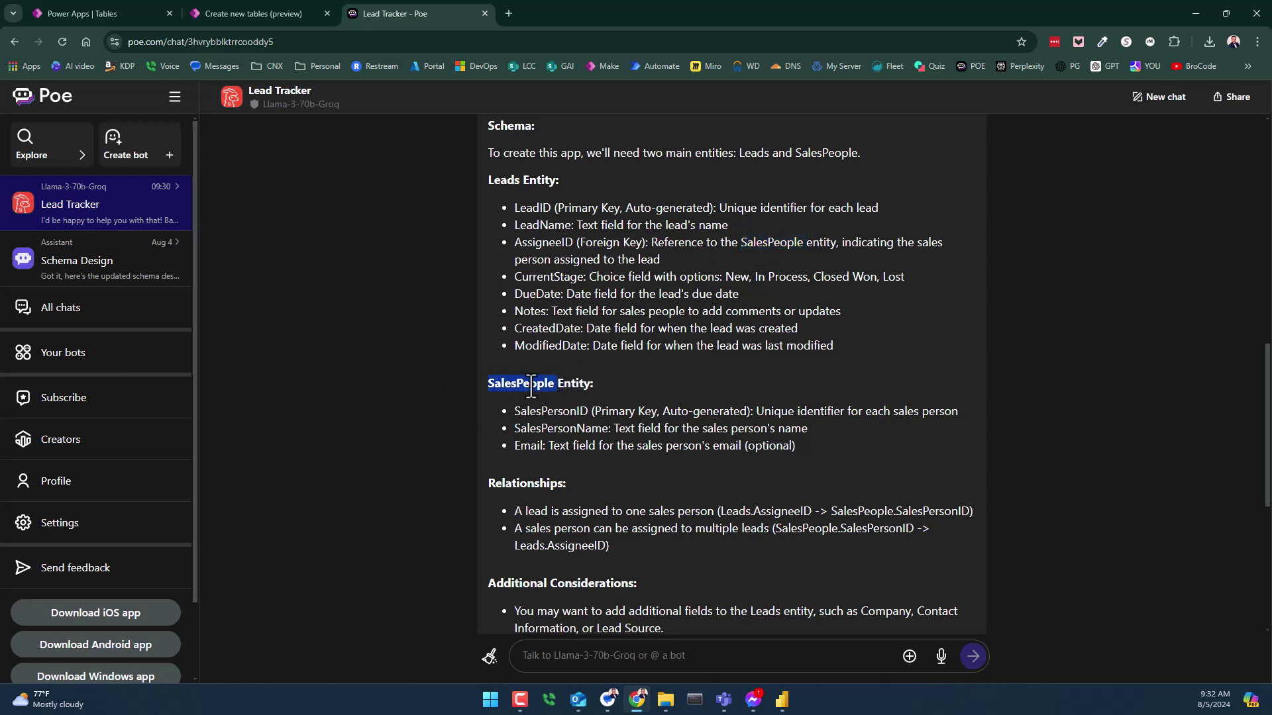
scroll(536, 424, down, 1)
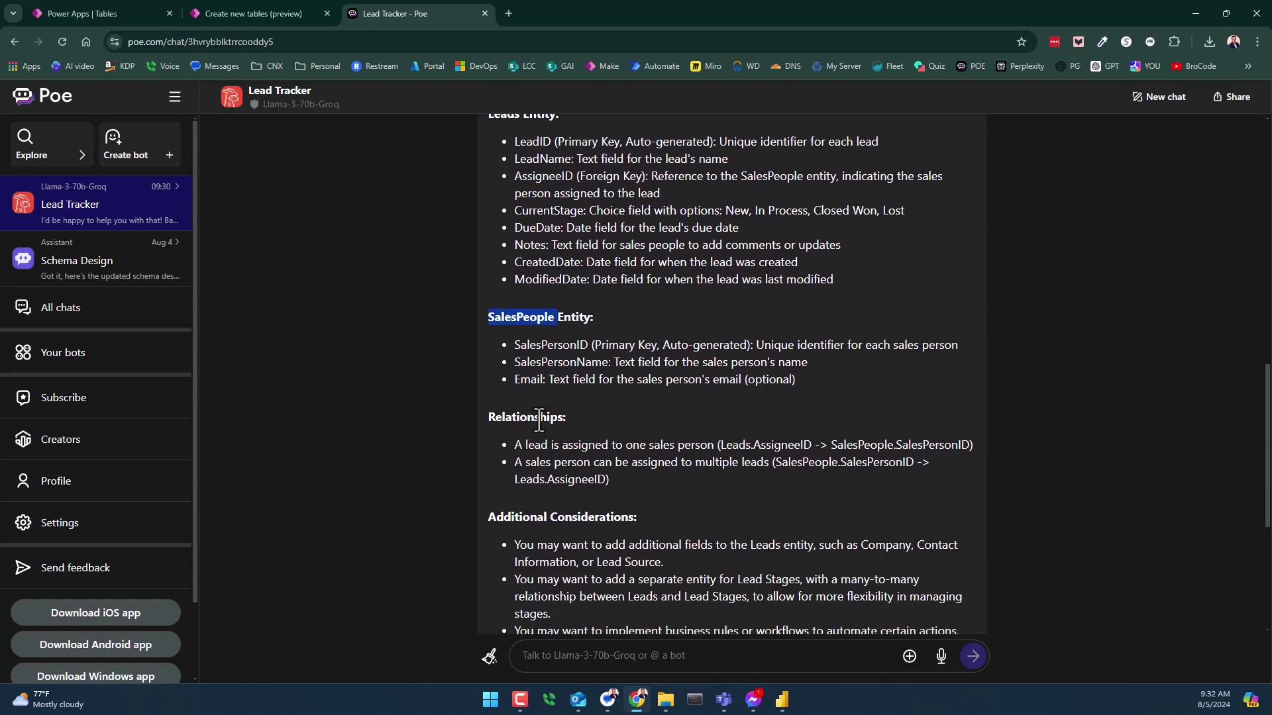
Return to the Power Apps workspace and compare the Copilot prompts with the generated Leads and Sales People tables and their relationship.
click(262, 9)
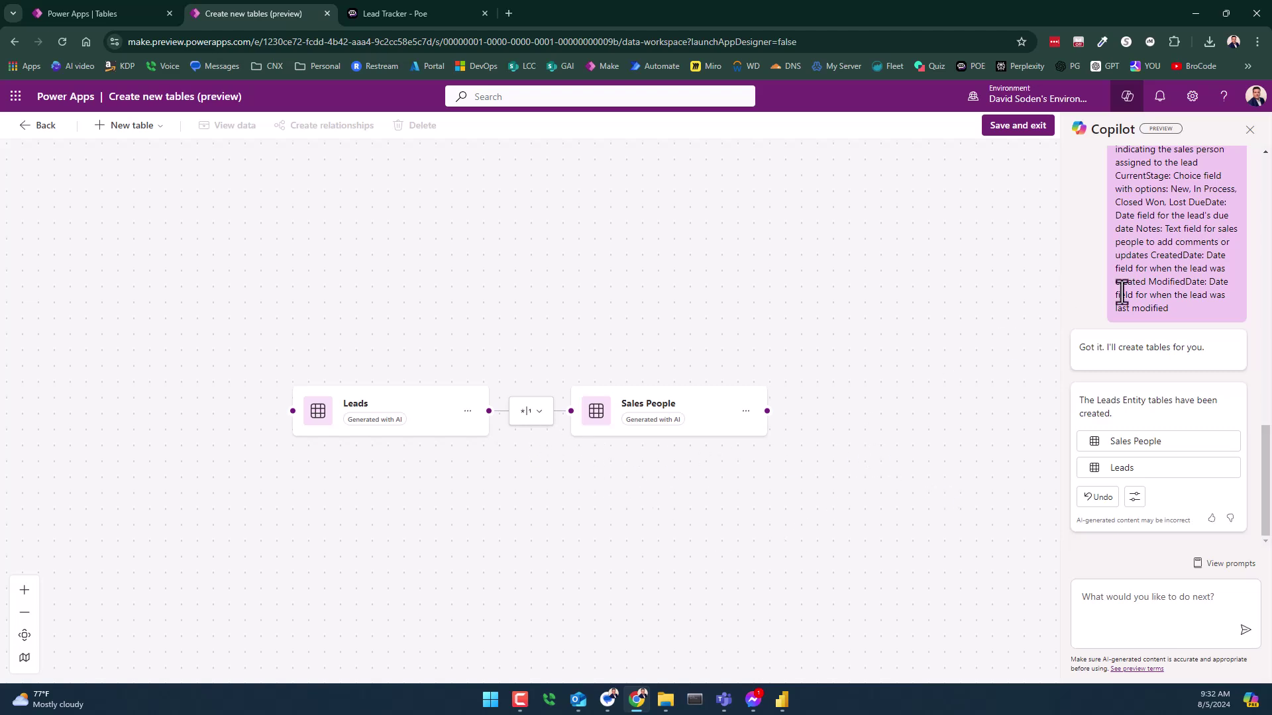
scroll(1149, 244, up, 2)
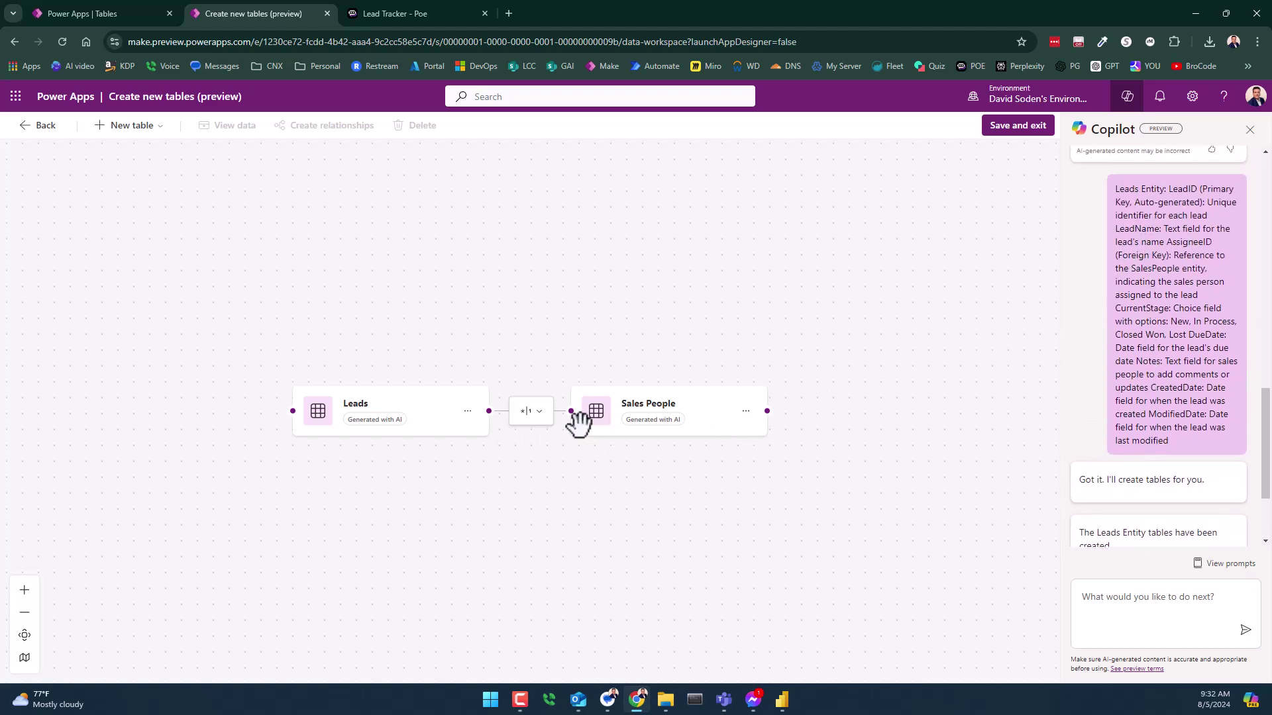
scroll(1122, 327, up, 3)
scroll(1122, 328, up, 7)
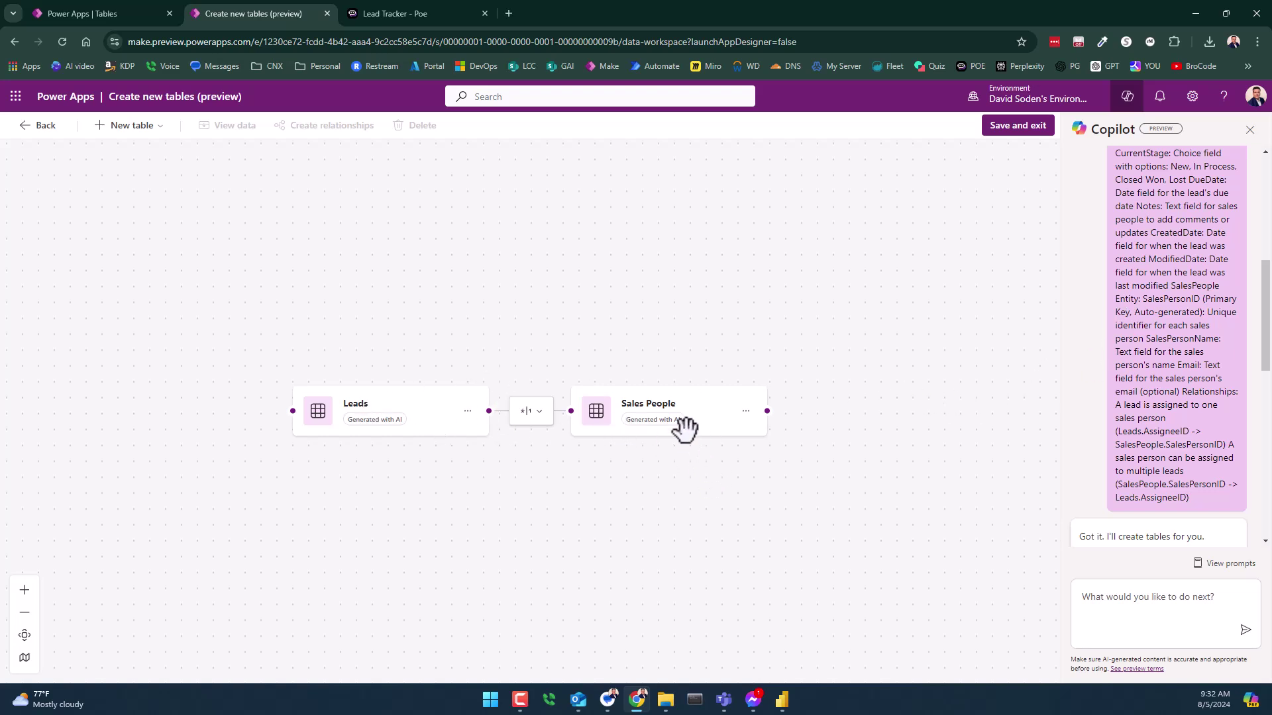
drag(647, 505, 661, 455)
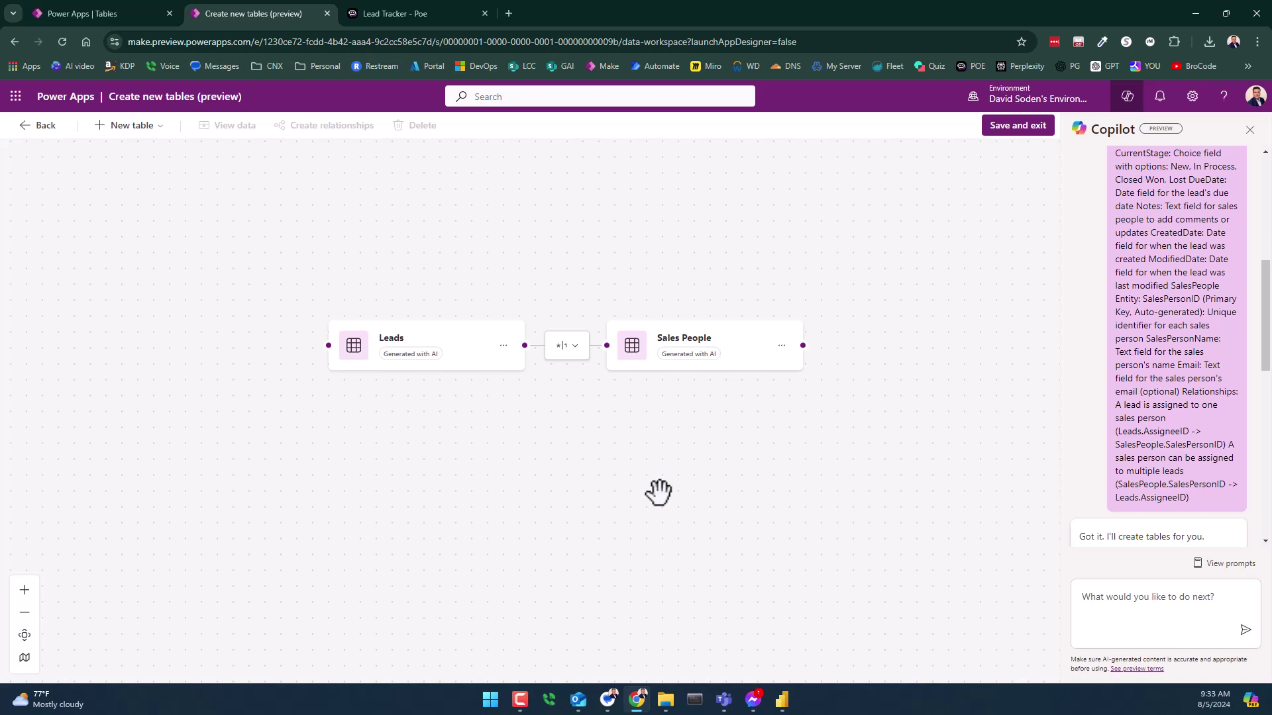
drag(578, 434, 612, 429)
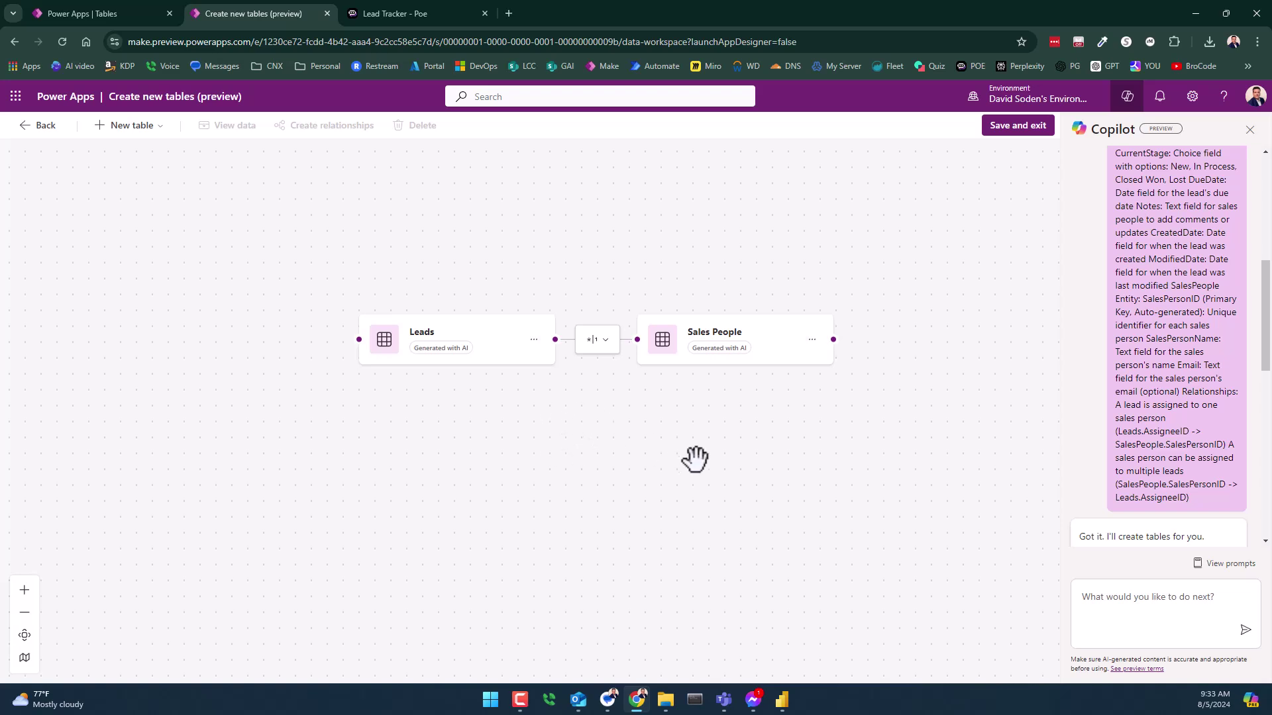
drag(530, 428, 515, 464)
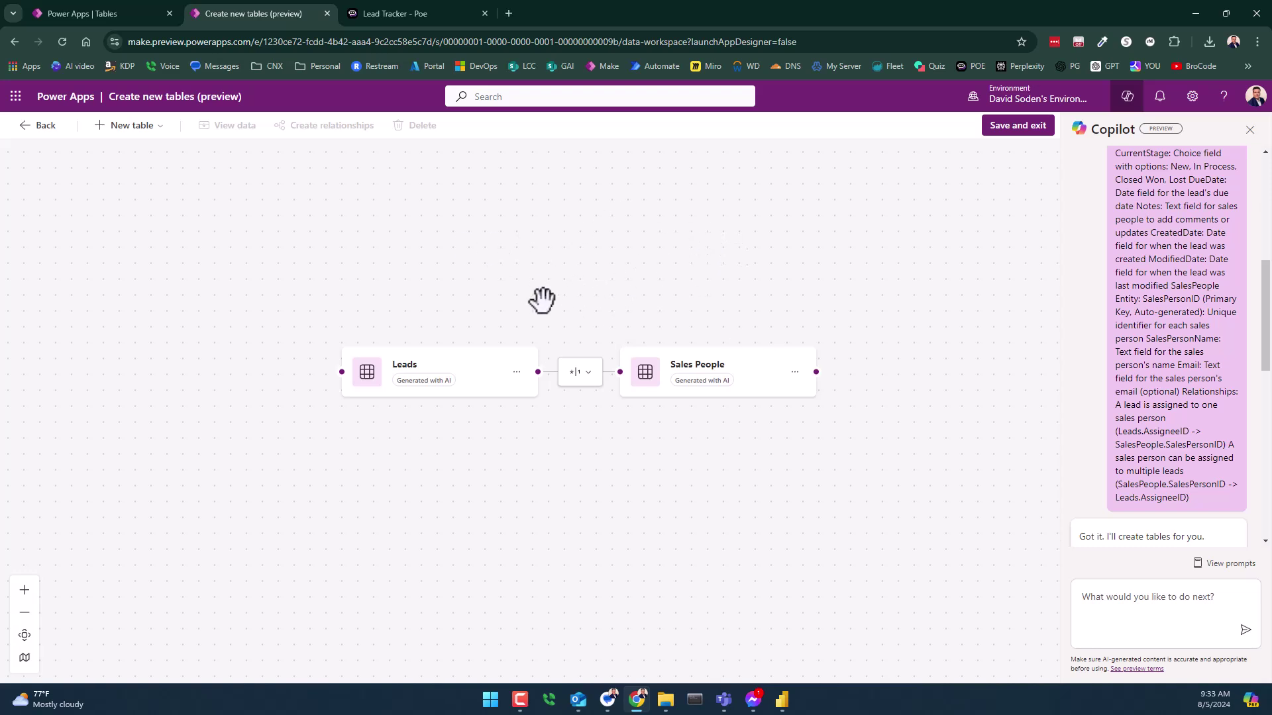
drag(493, 446, 482, 387)
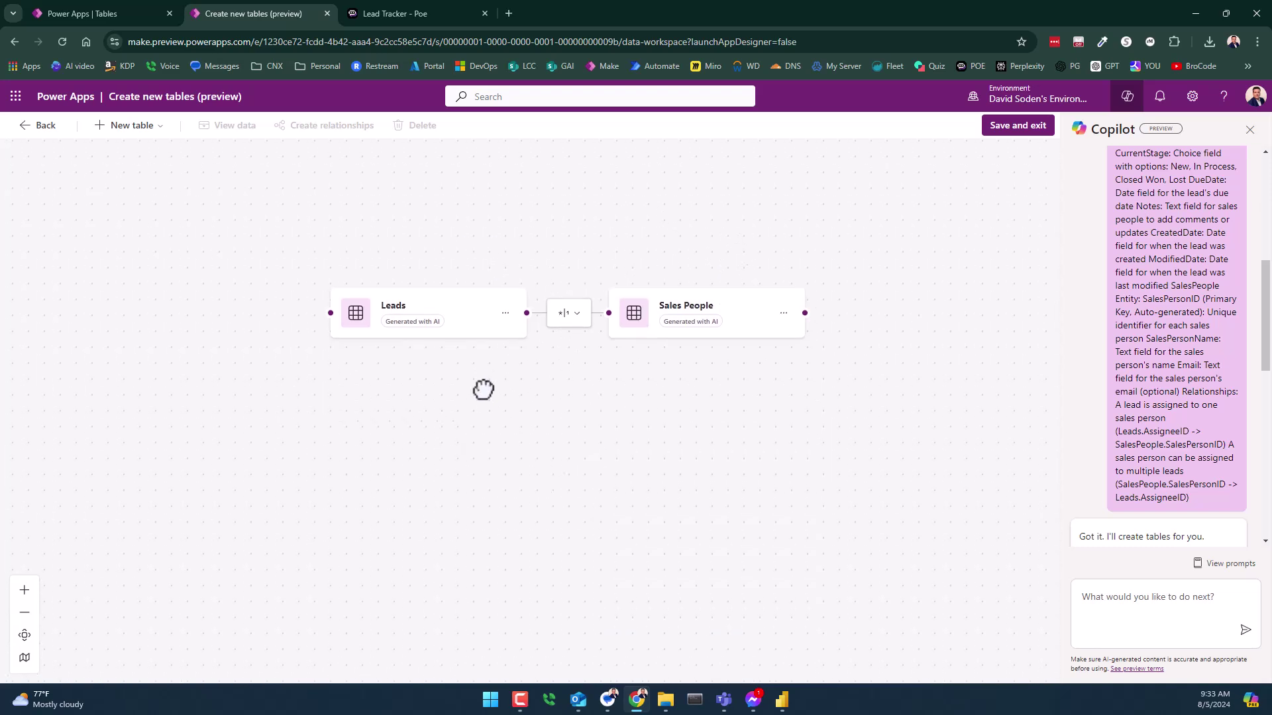
Show the Leads table's data and close the Copilot pane.
click(504, 316)
click(533, 339)
click(1249, 130)
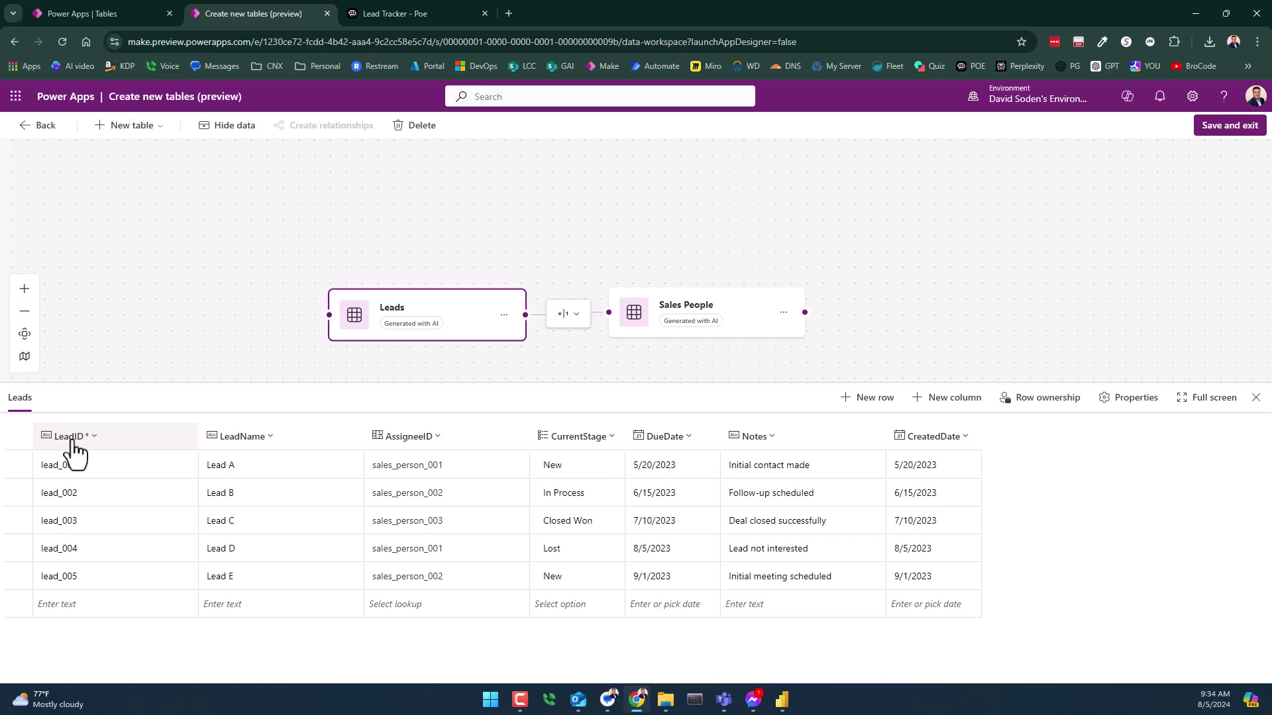
Check the LeadID column's data type, format and required setting without changing them.
click(93, 438)
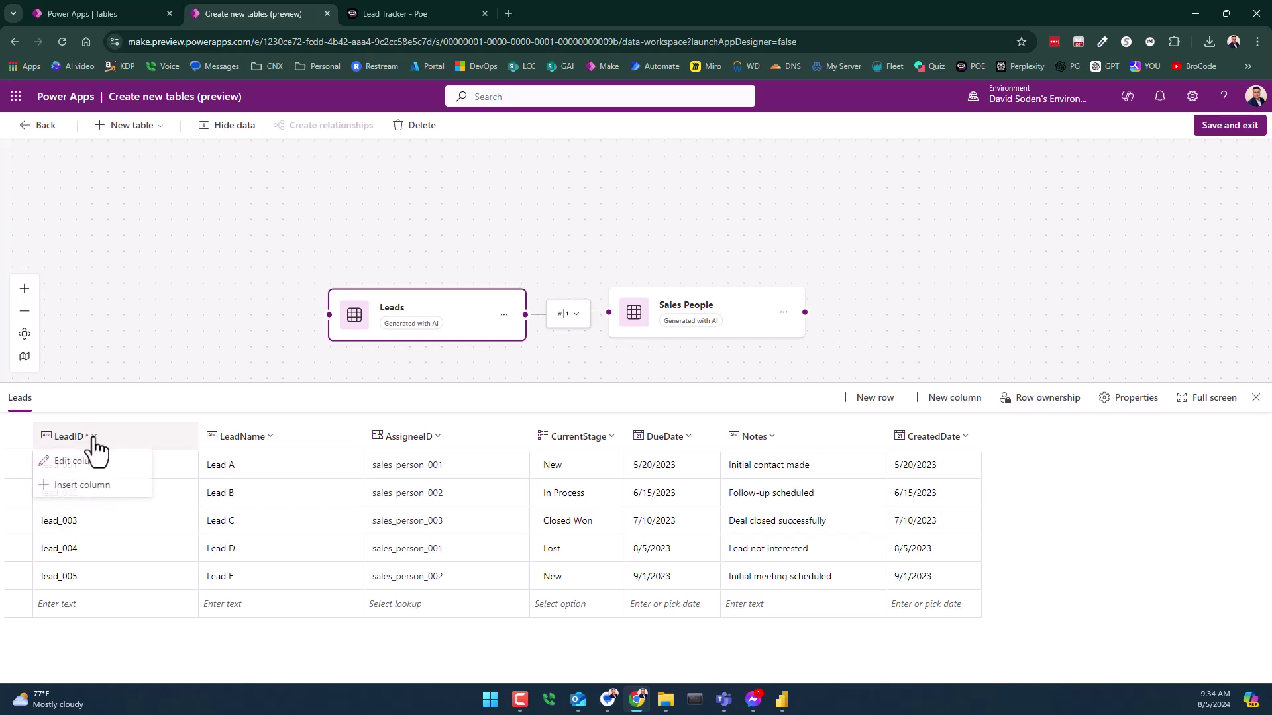
click(100, 463)
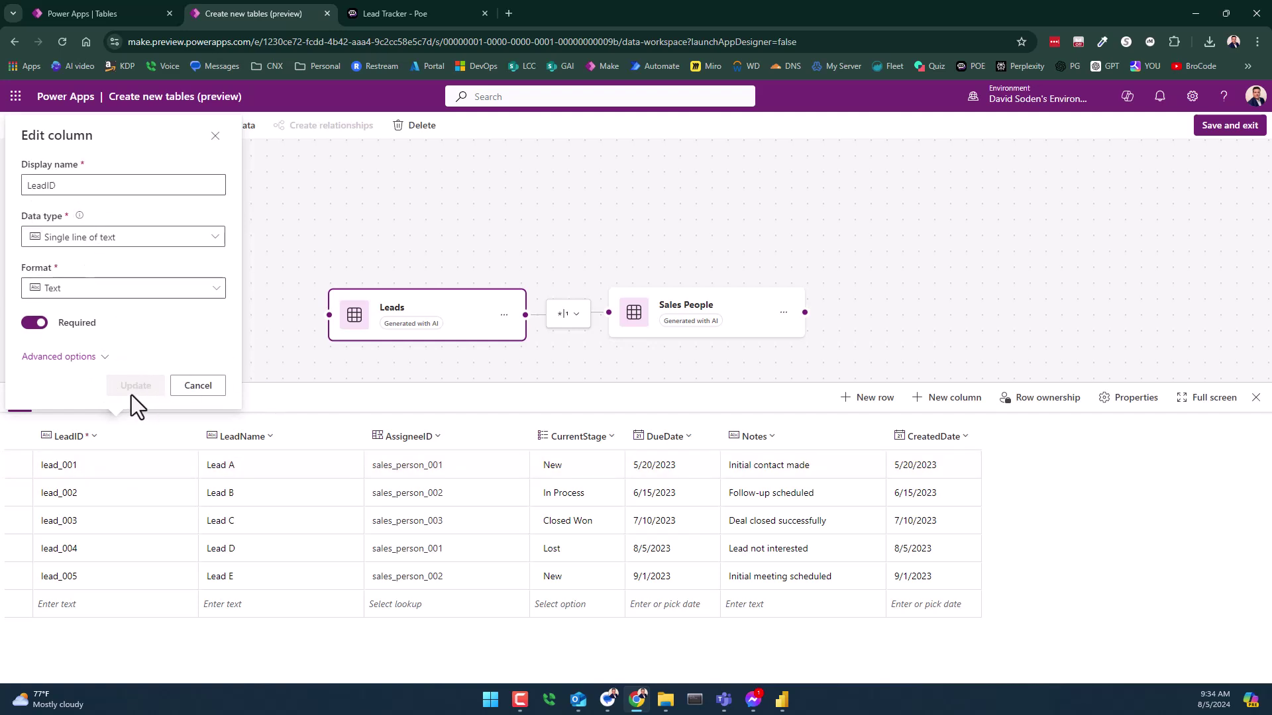
click(193, 387)
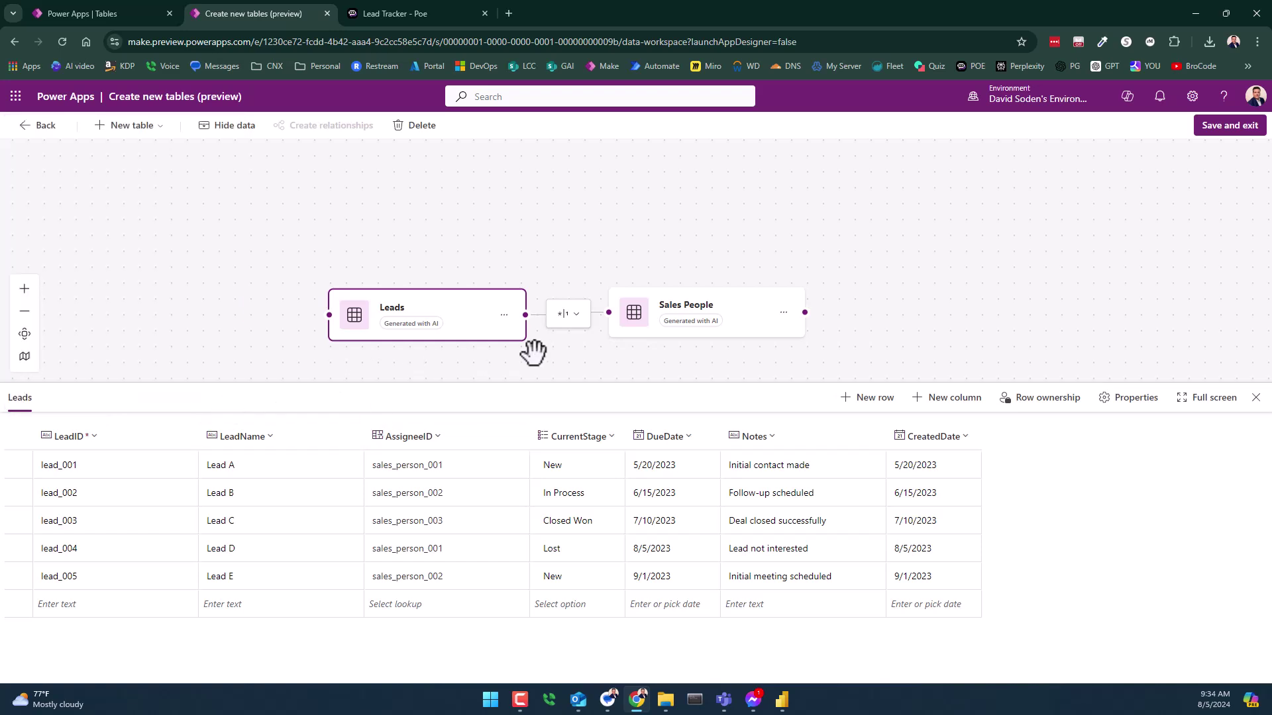
Set the primary column of the Leads table to LeadName in its properties and save.
click(503, 316)
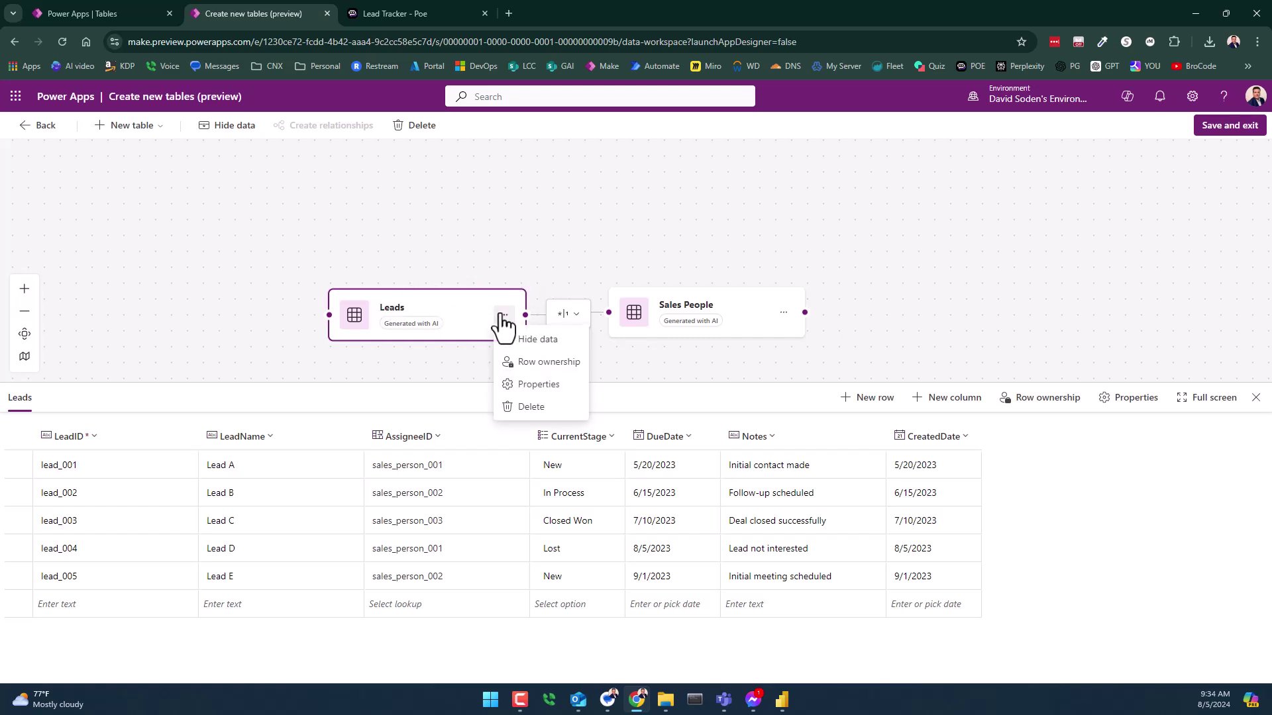
click(535, 386)
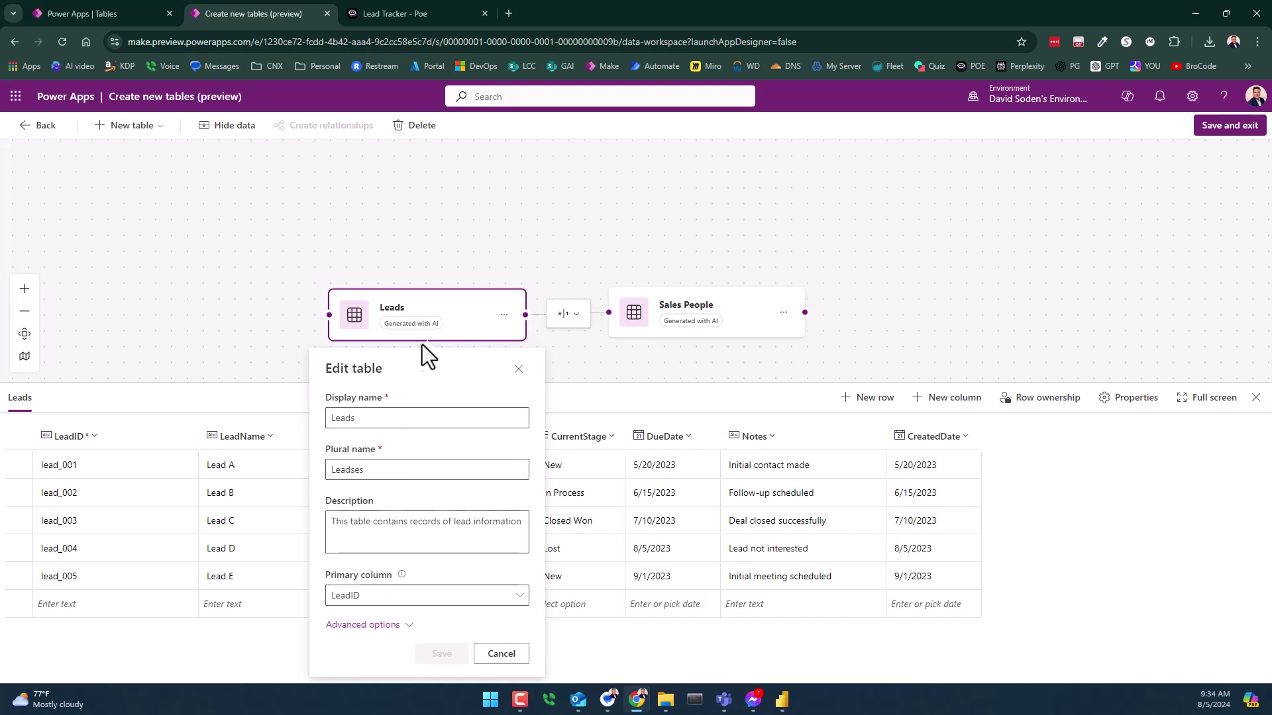
click(387, 598)
click(387, 643)
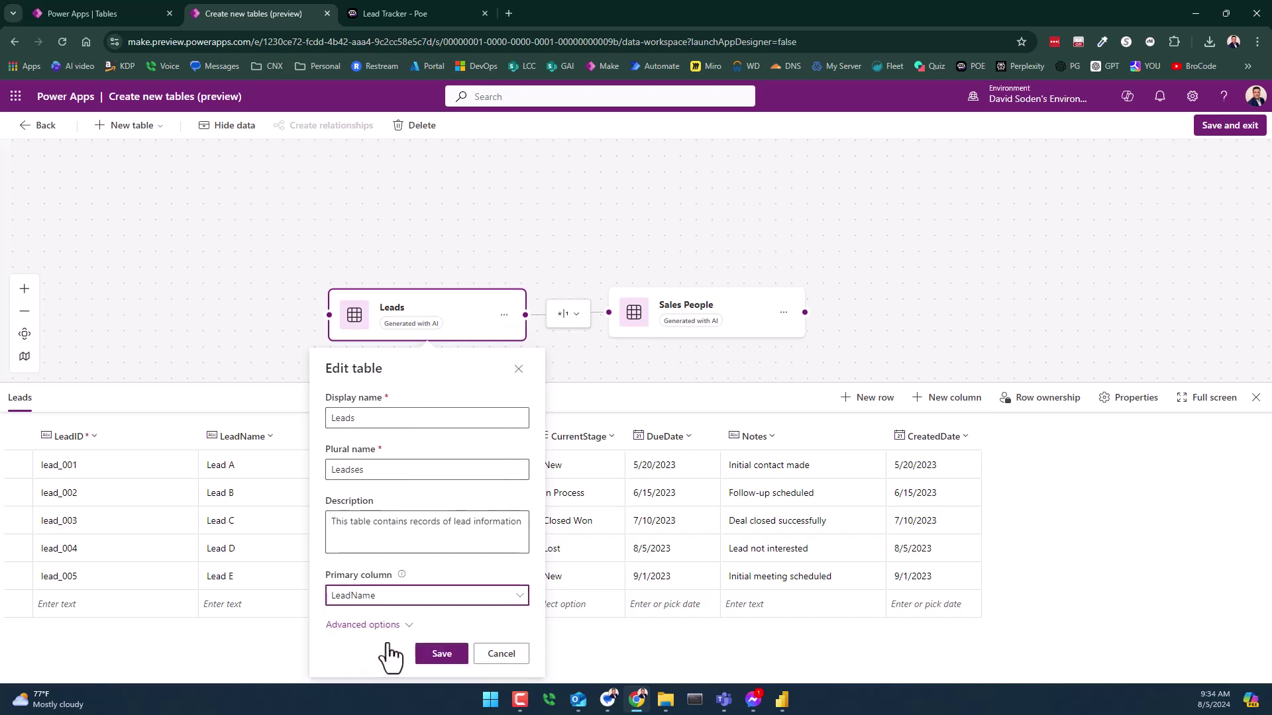
click(443, 655)
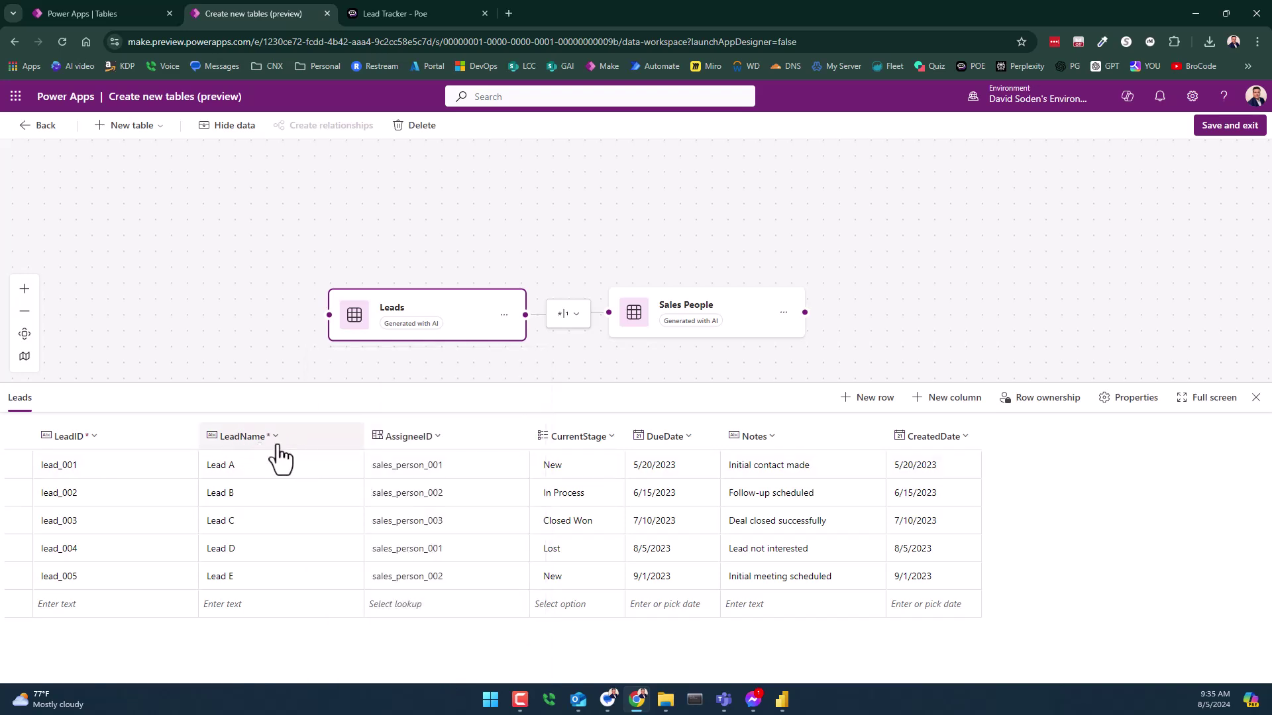
Delete the LeadID column and its data from the Leads table.
click(169, 439)
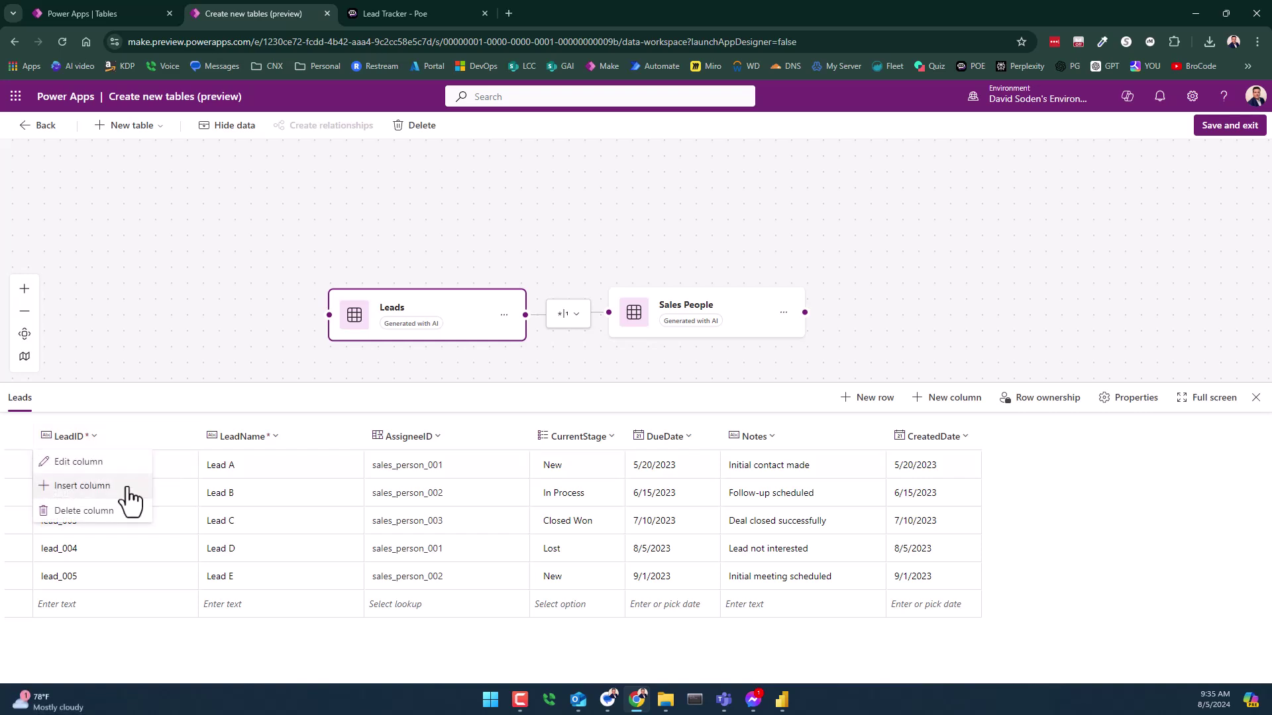
click(73, 519)
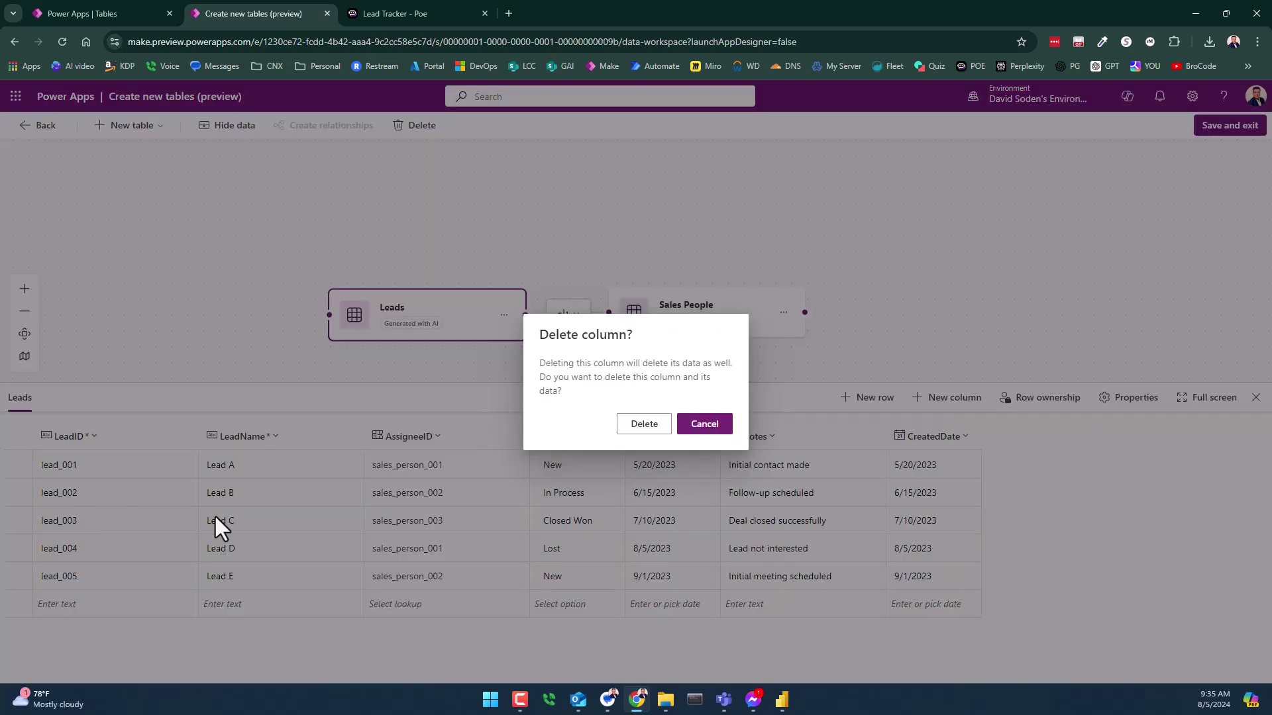
click(640, 429)
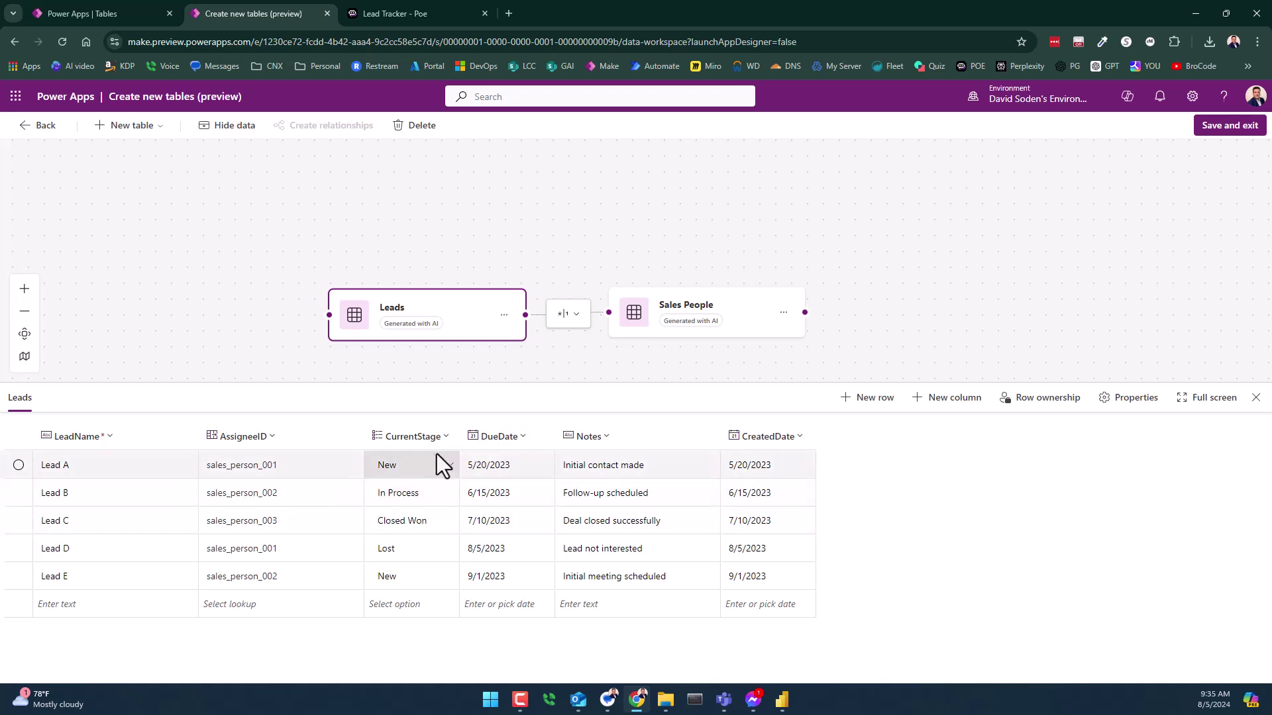
Review the CurrentStage column's choices, keep New as the default choice, and update the column.
click(411, 437)
click(409, 463)
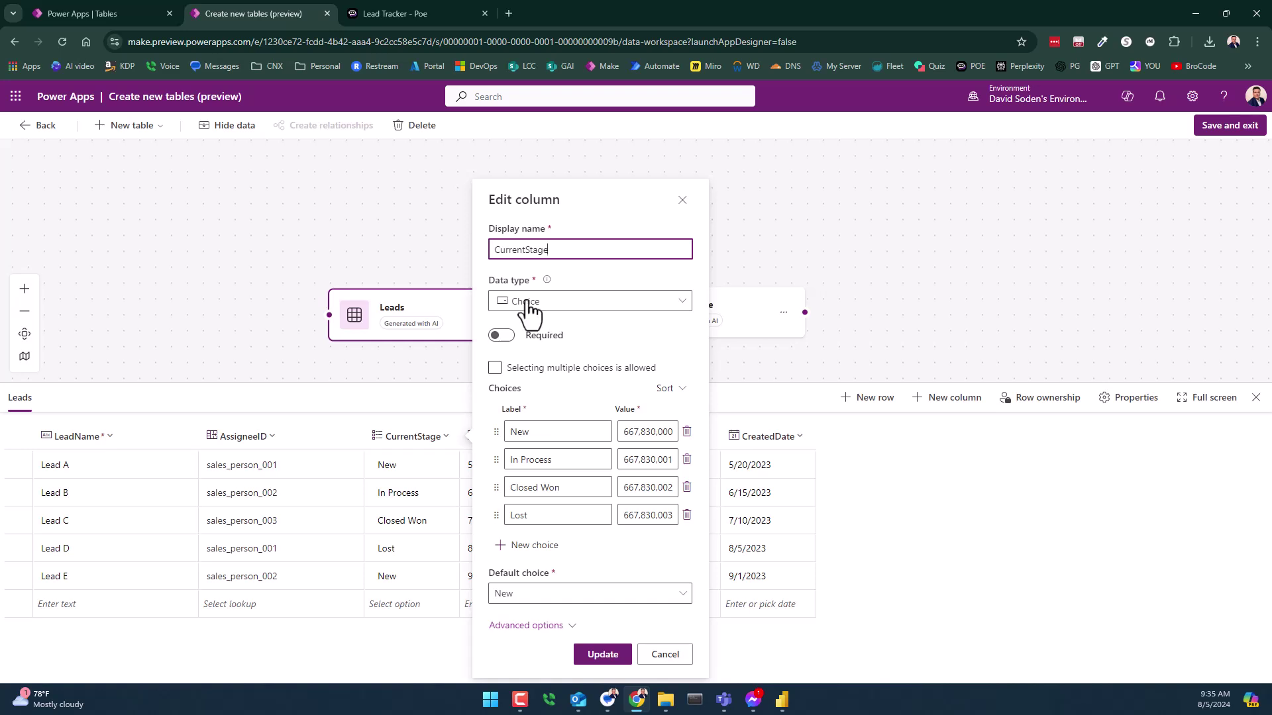
drag(580, 249, 465, 245)
click(543, 595)
click(507, 502)
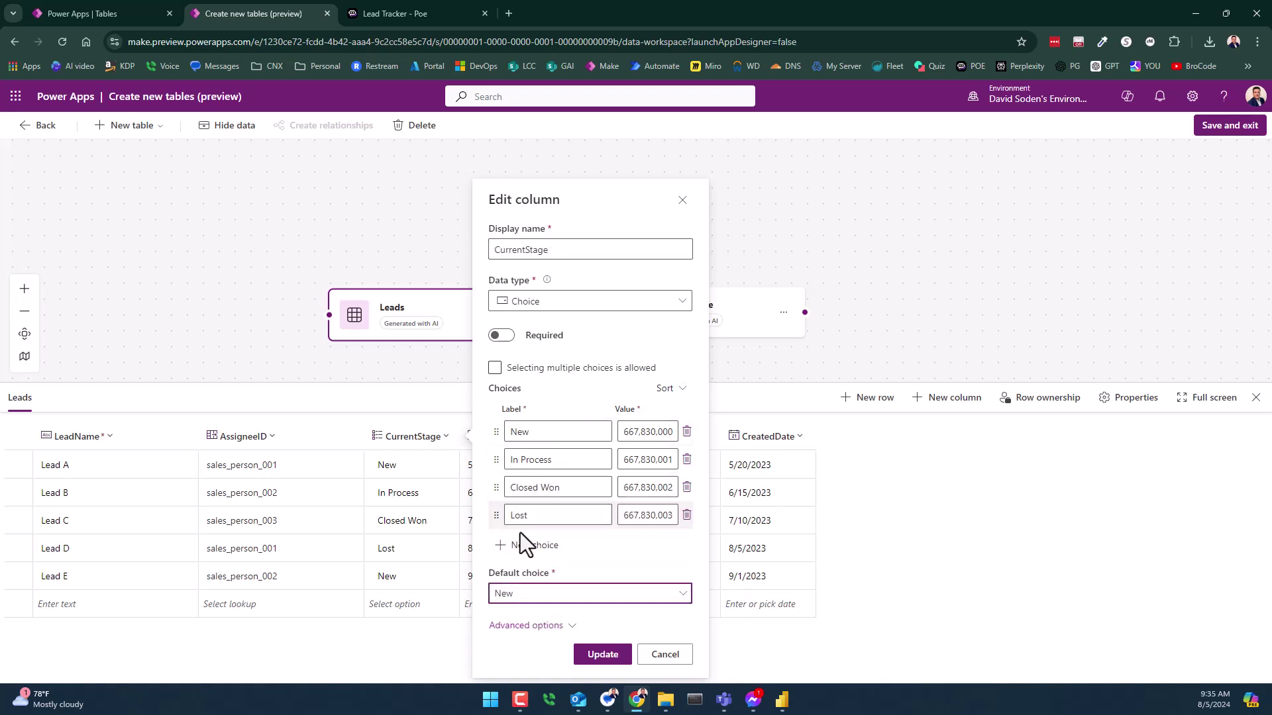
click(602, 655)
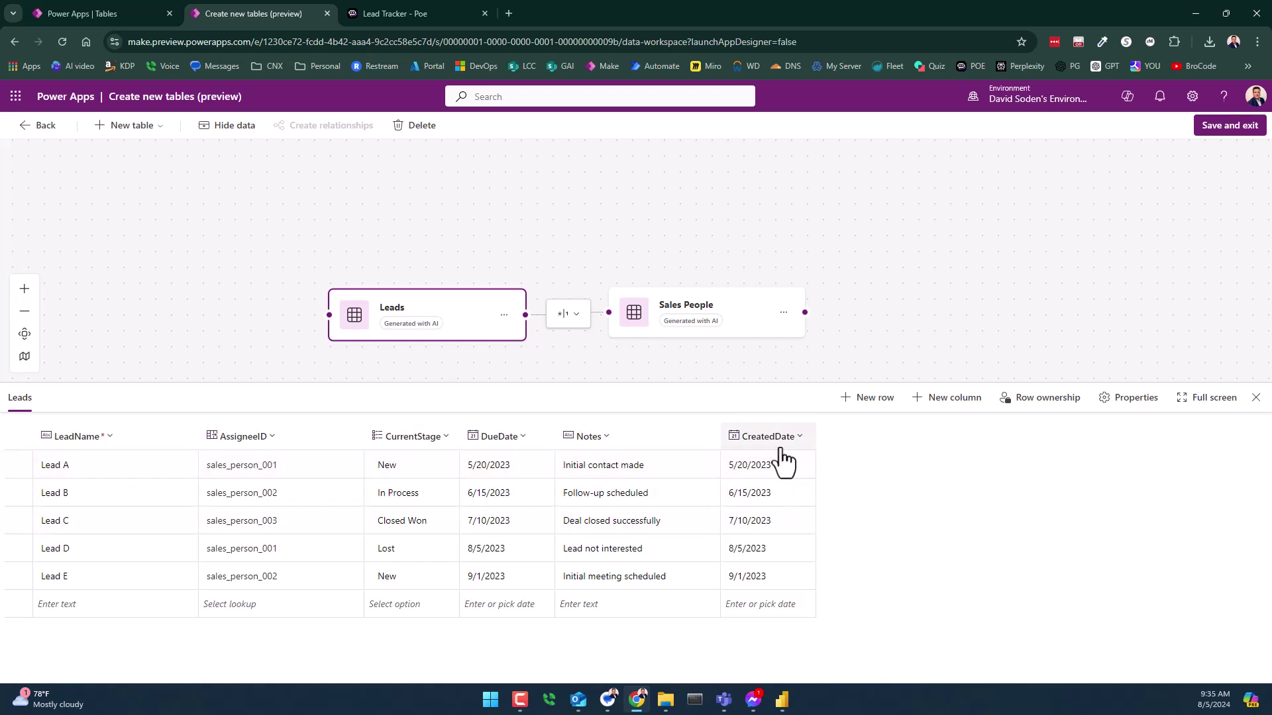
Change the Notes column's data type to Multiple lines of text and update it.
click(613, 437)
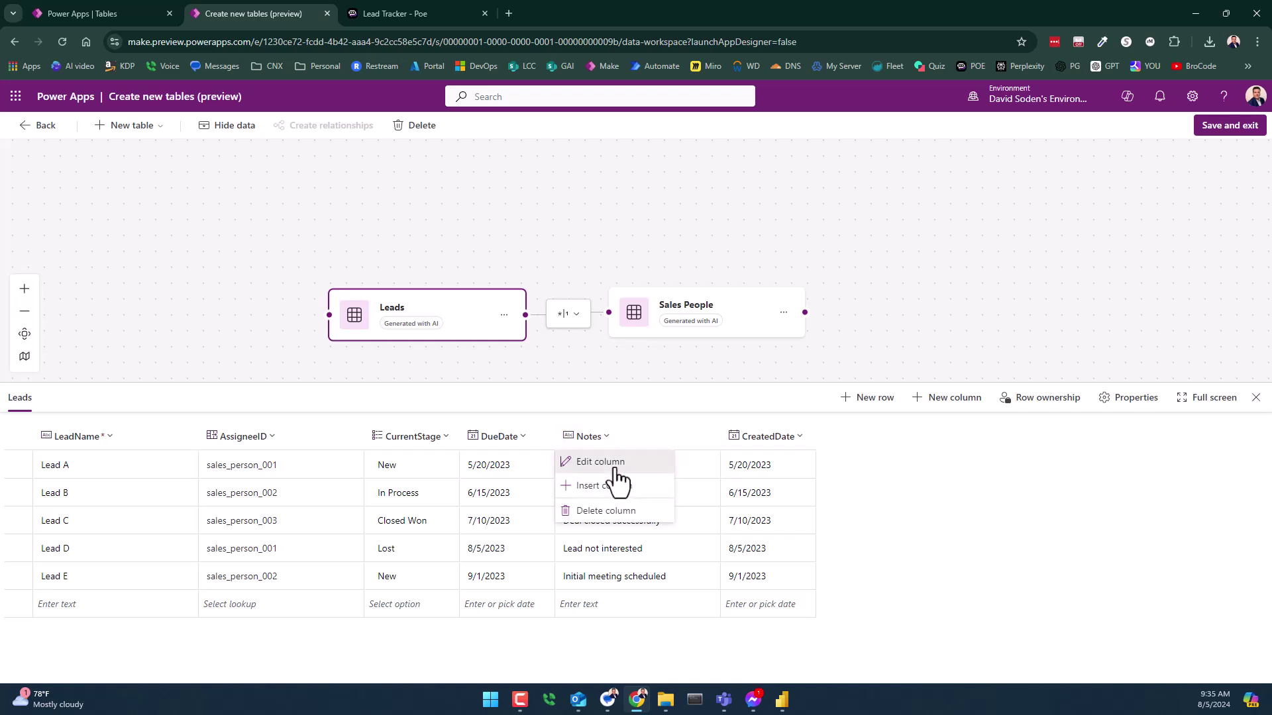
click(613, 463)
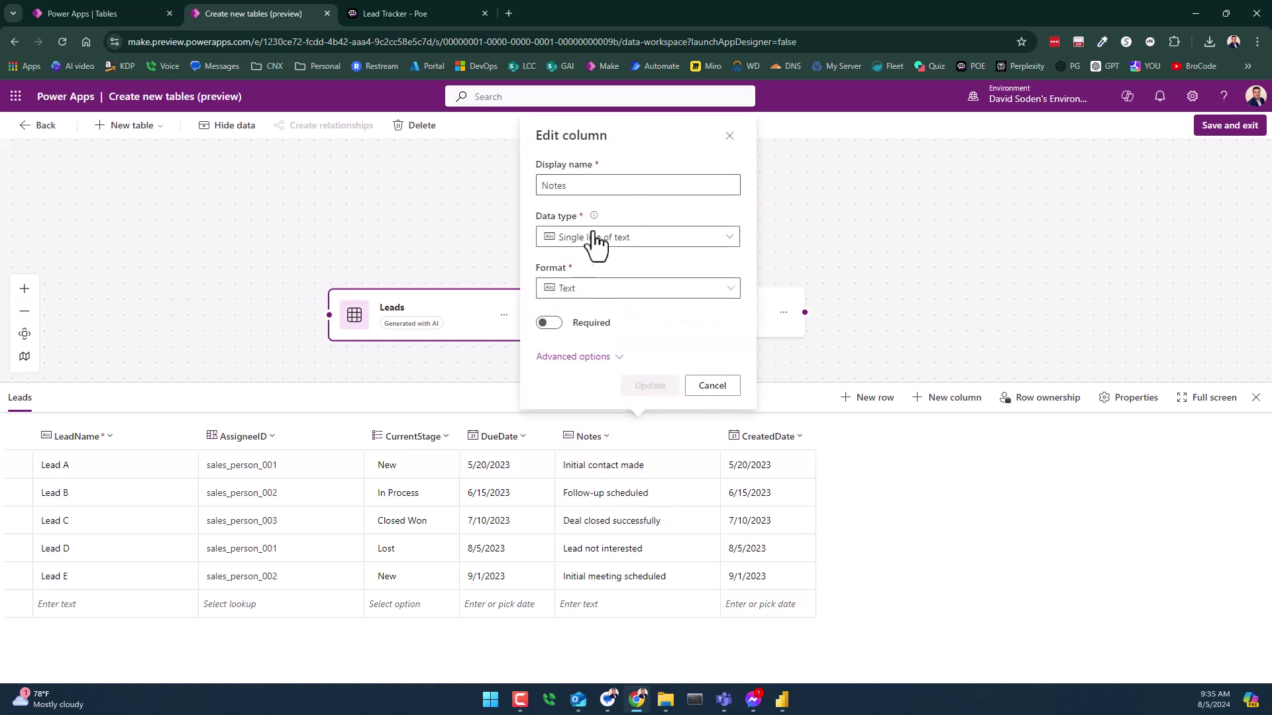
click(582, 239)
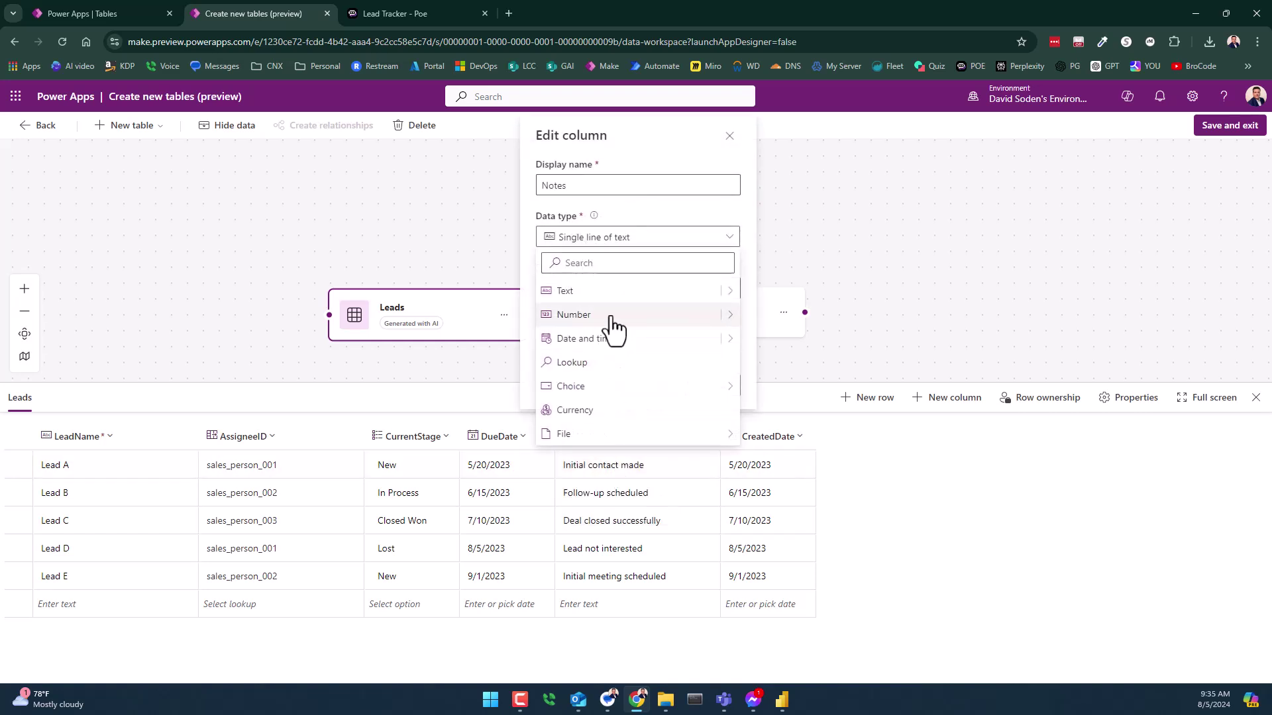
mouse_move(728, 292)
click(788, 488)
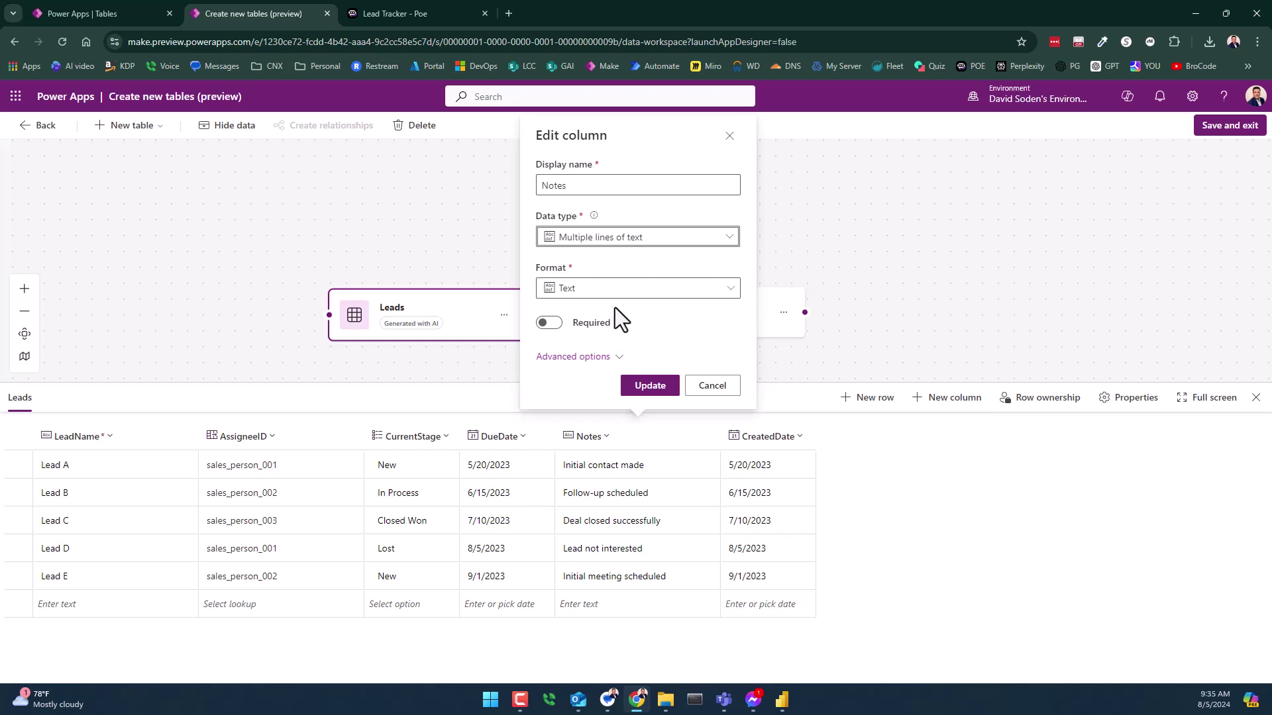
click(654, 390)
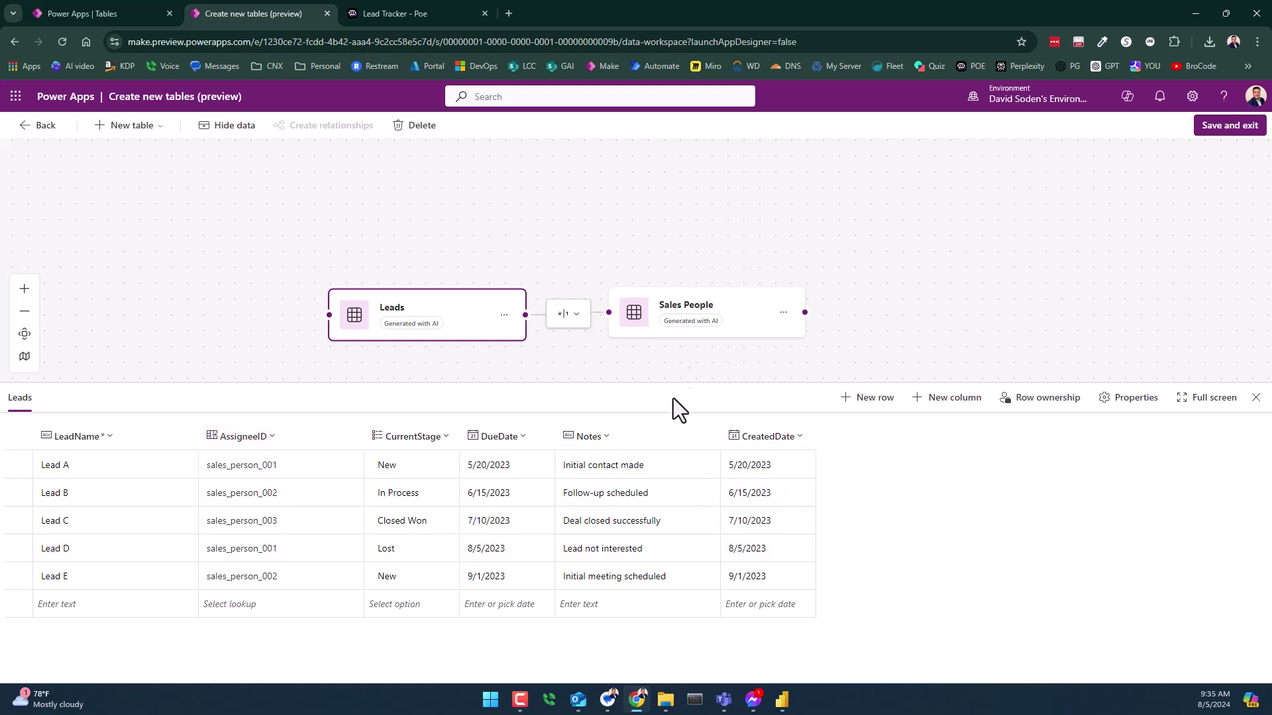
In the Sales People table, set the primary column to SalesPersonName and delete the SalesPersonID column.
click(784, 314)
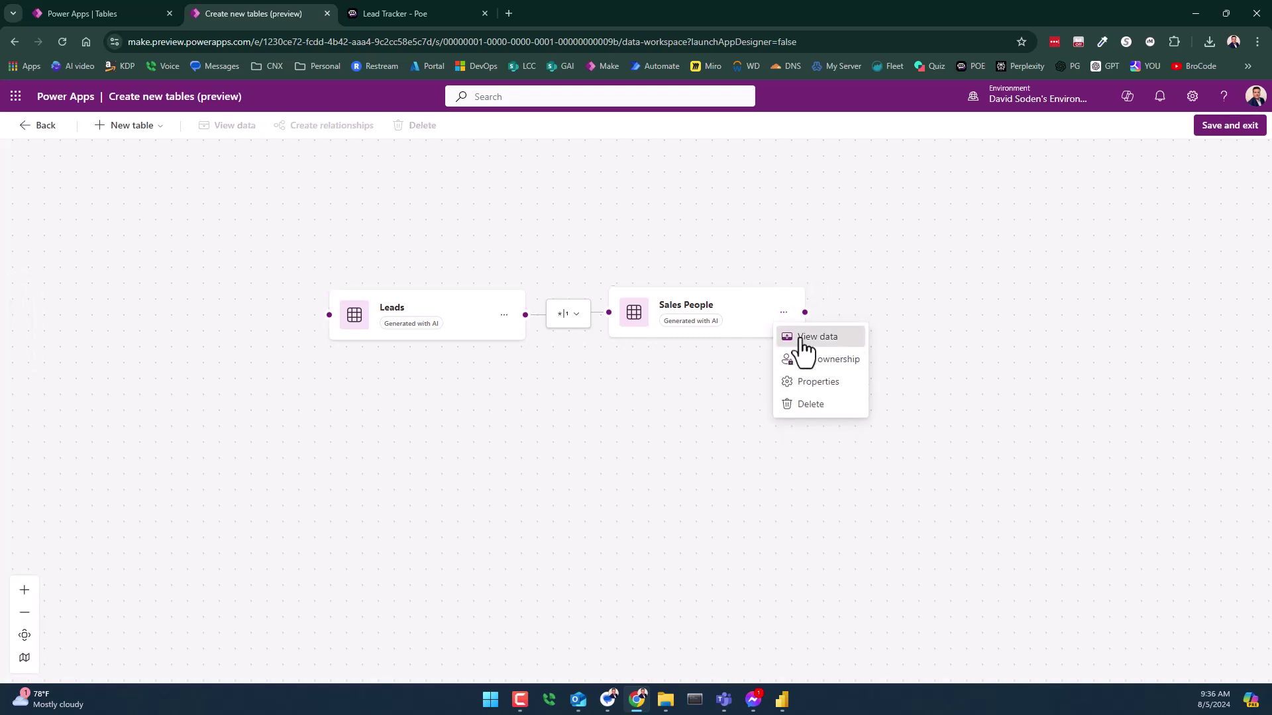
click(814, 336)
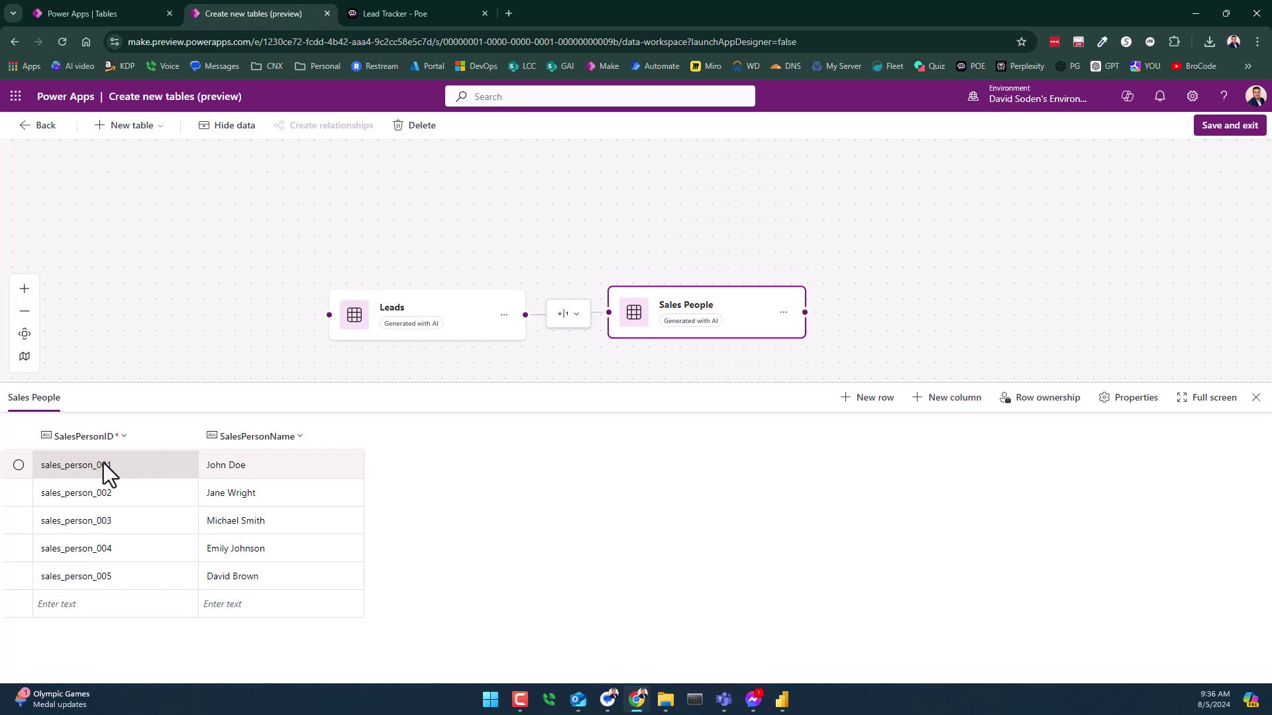
click(120, 443)
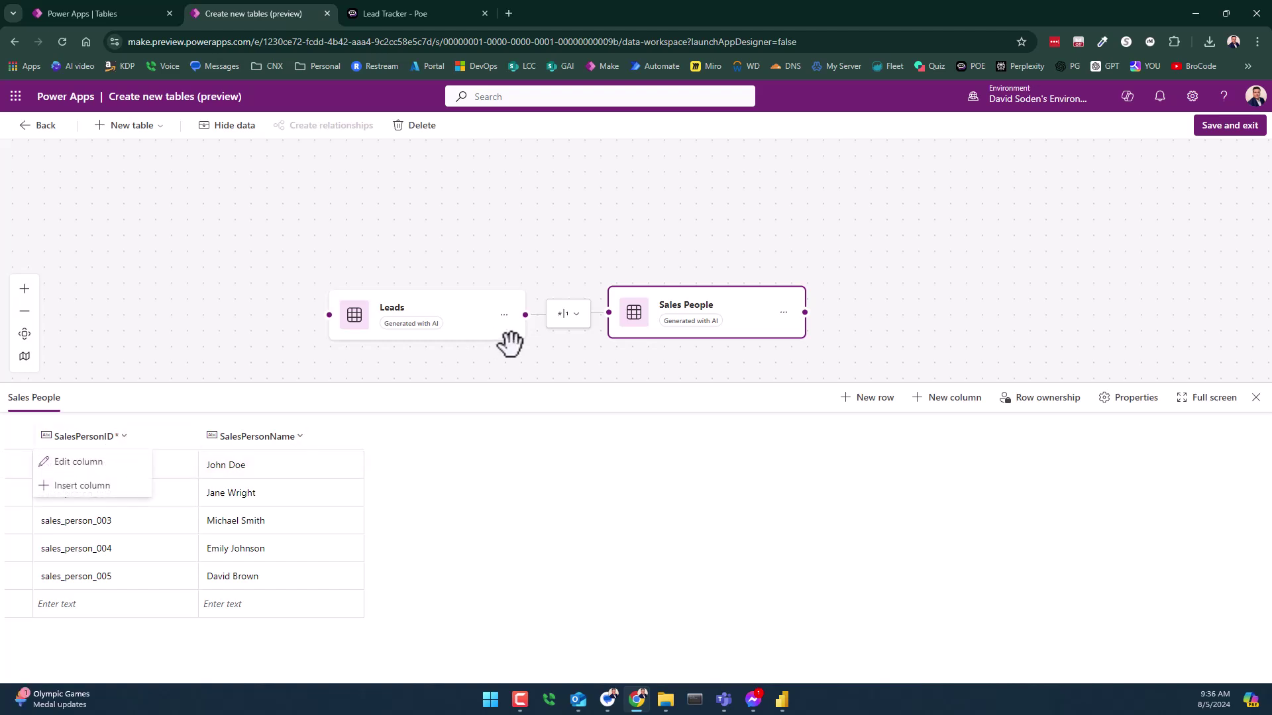
click(783, 312)
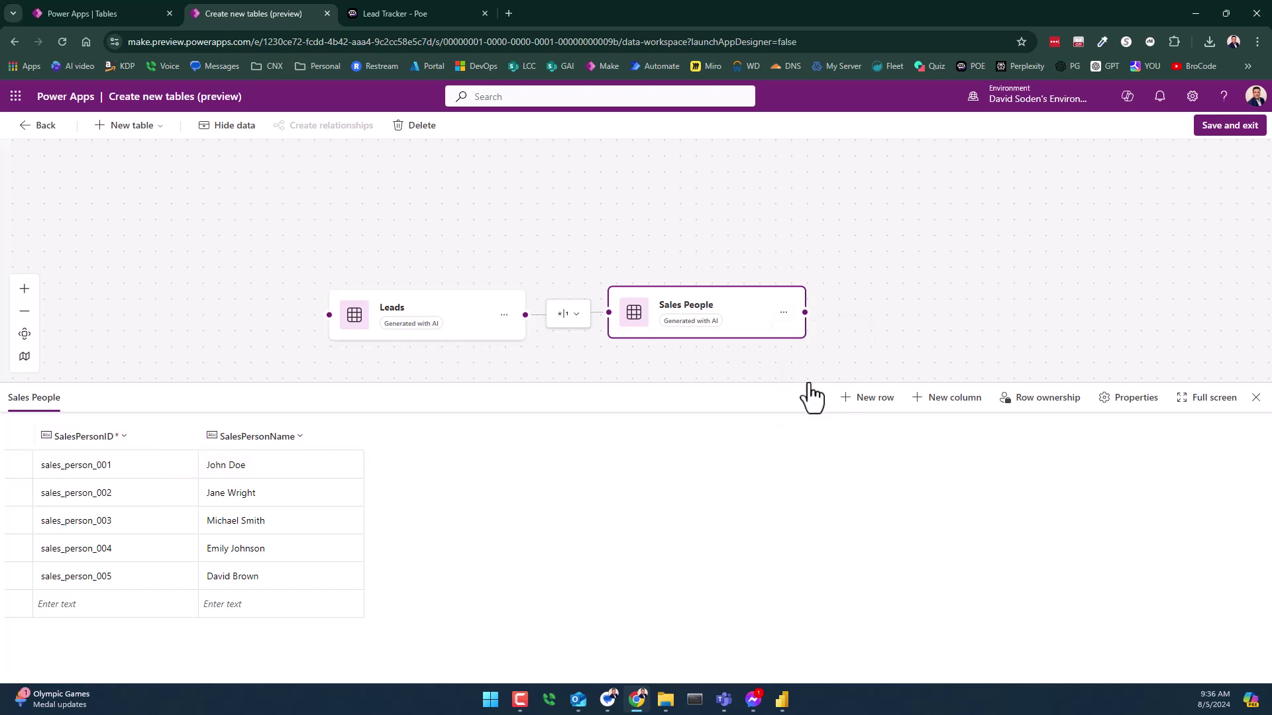
click(813, 382)
click(676, 593)
click(661, 637)
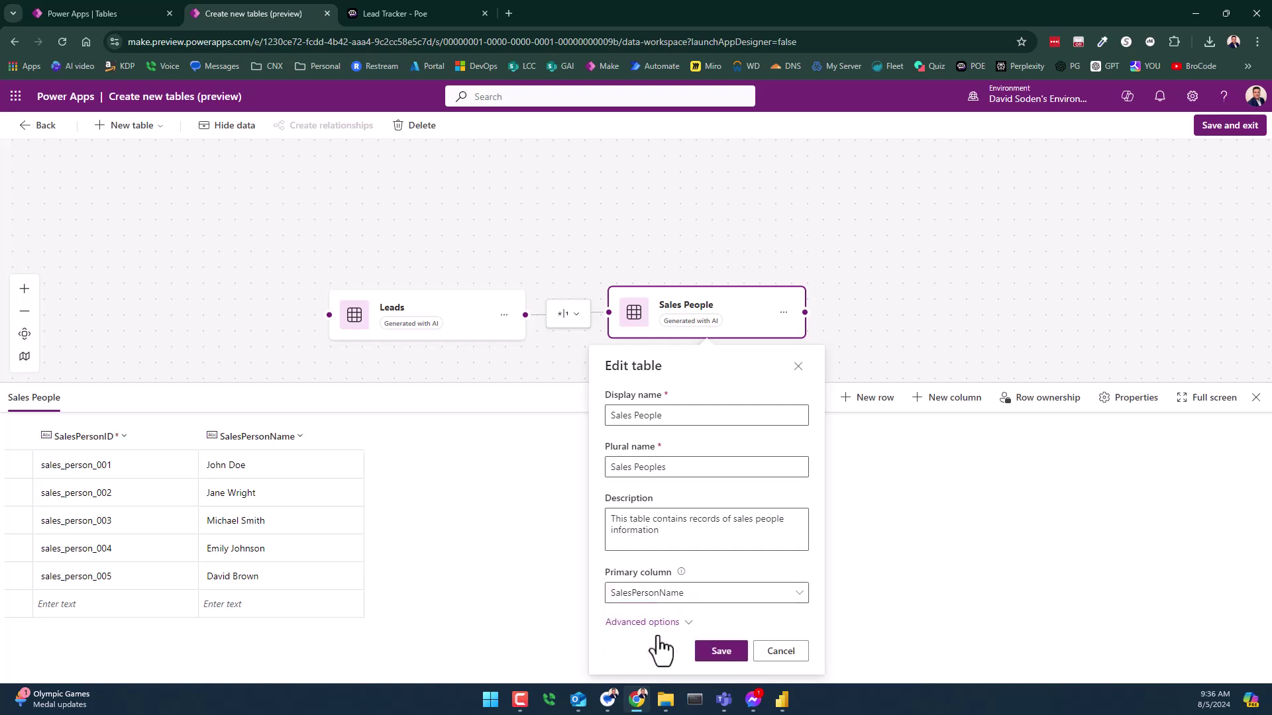
click(721, 651)
click(101, 439)
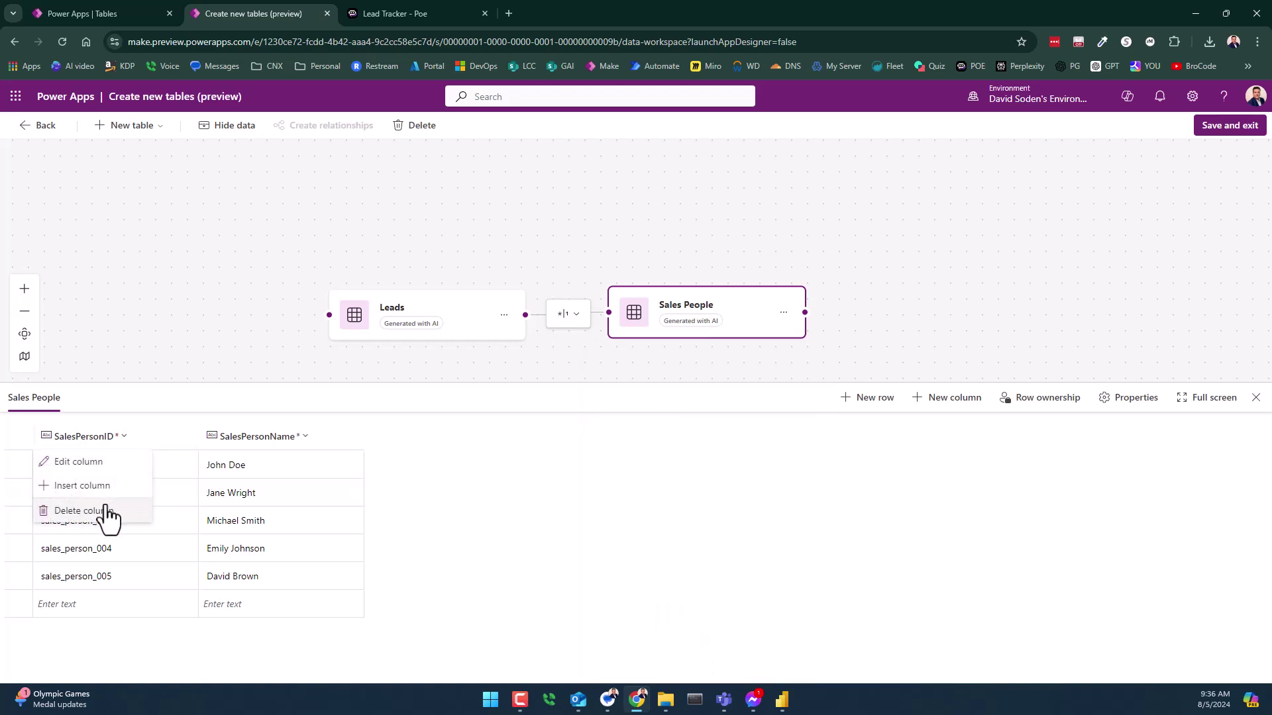
click(121, 513)
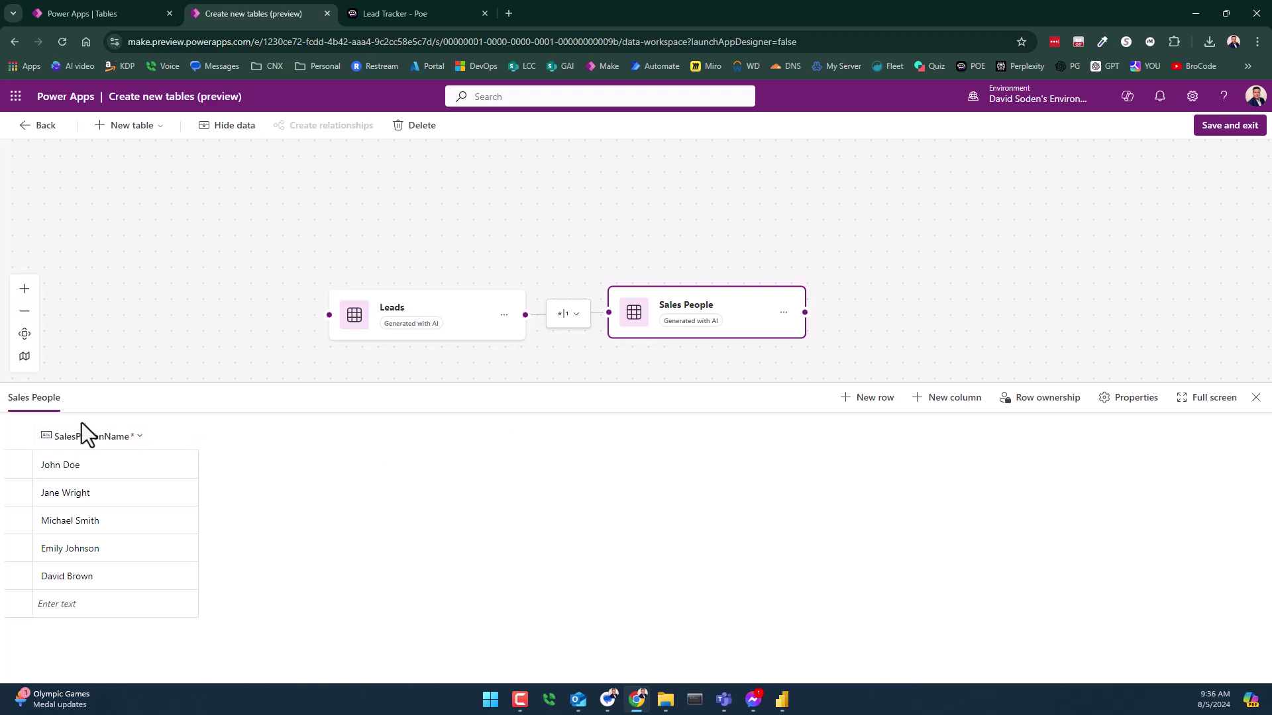
Add a column named Email to the Sales People table as a single line of text in Email format.
click(952, 401)
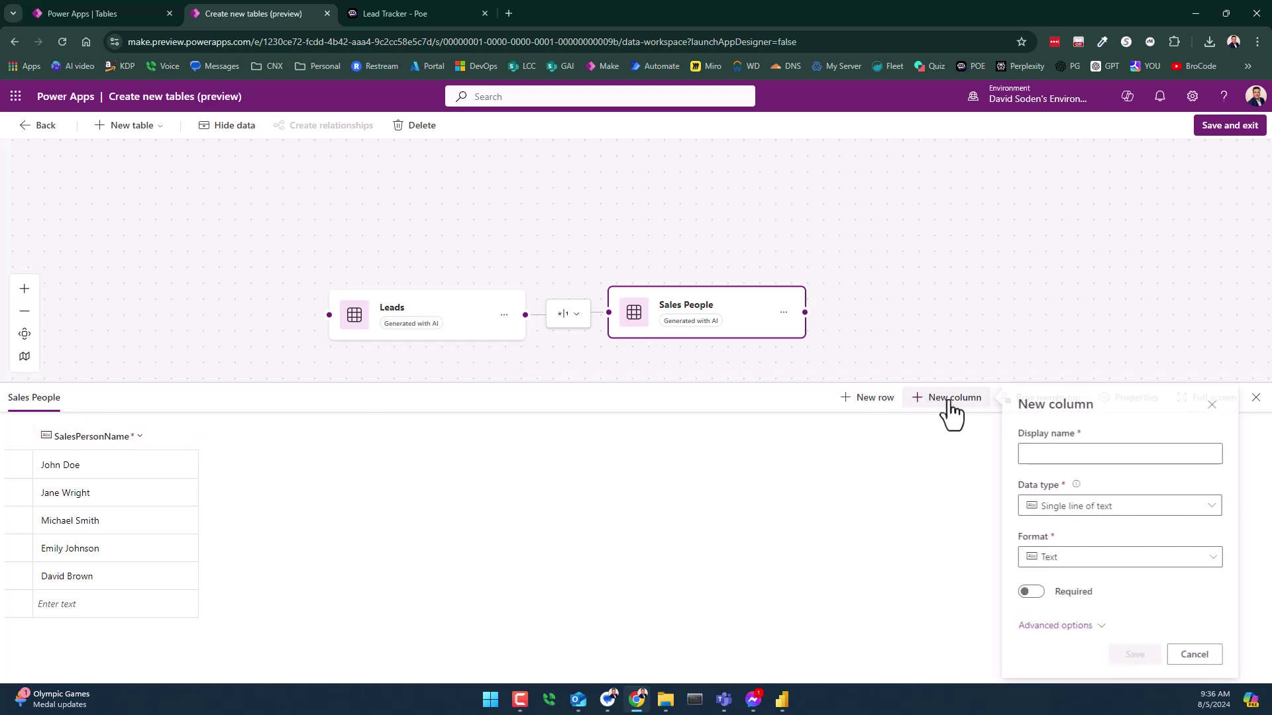
click(1056, 506)
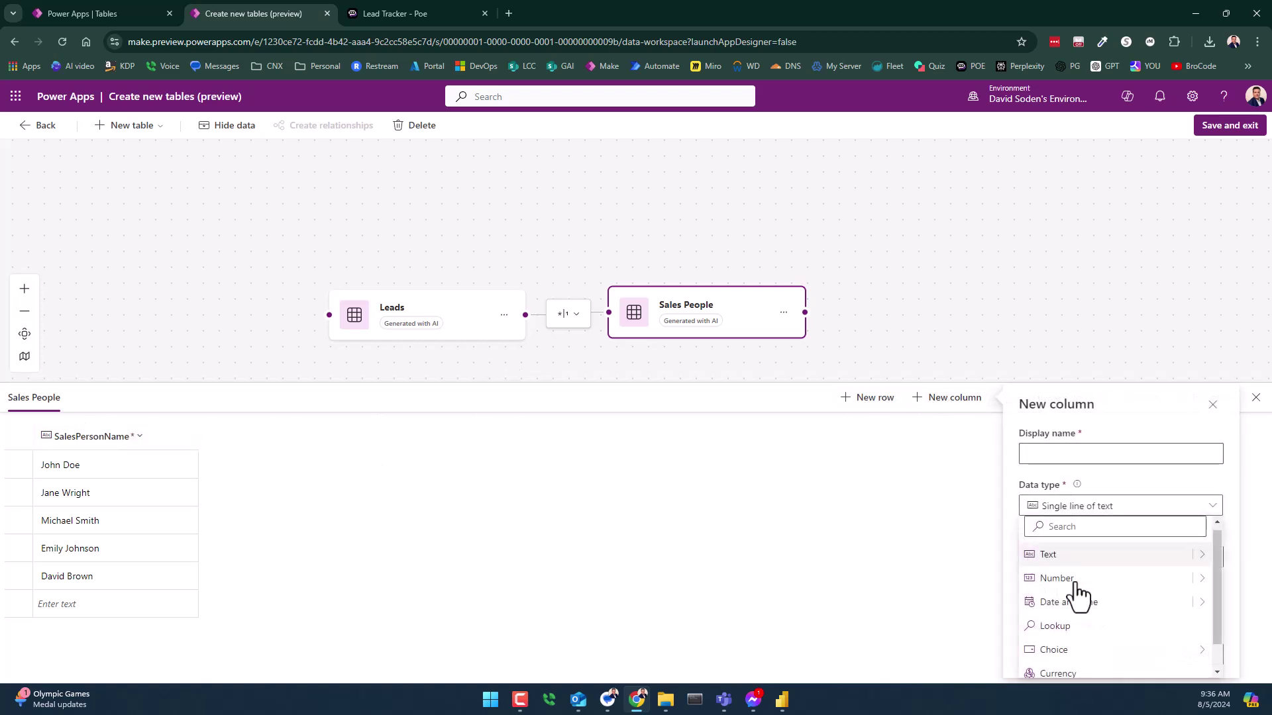
scroll(1074, 590, down, 1)
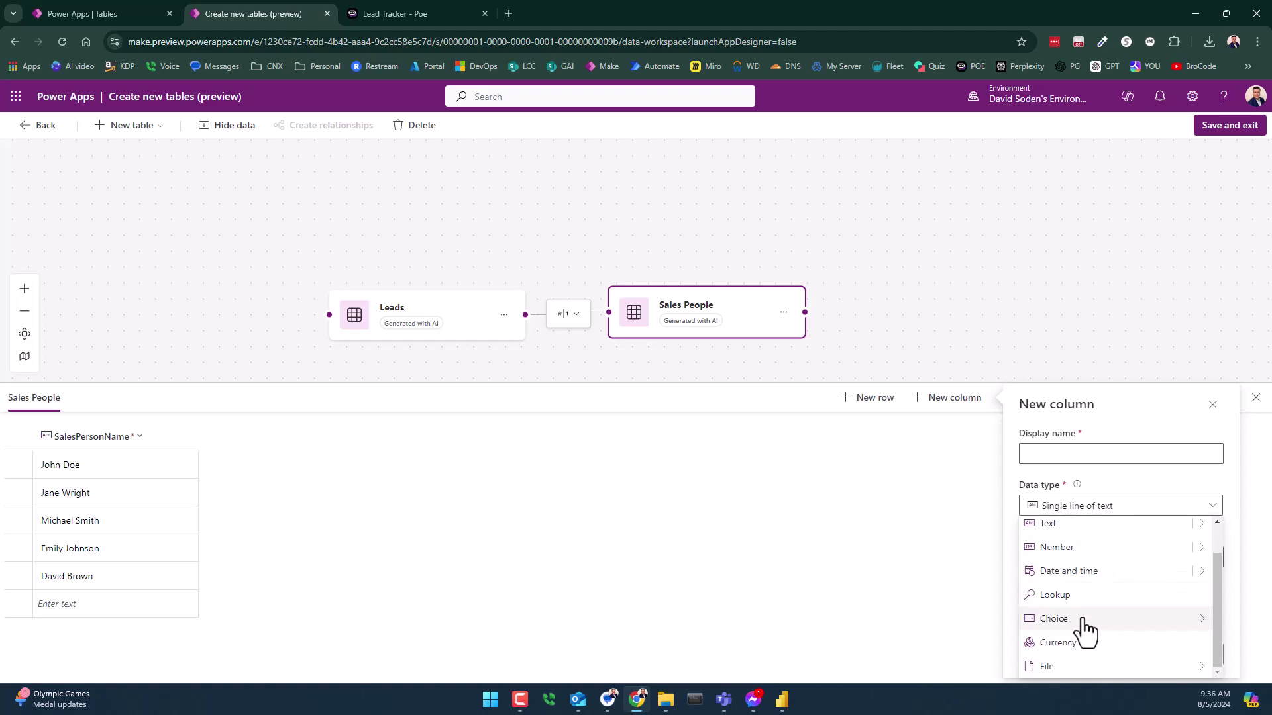
scroll(1078, 606, up, 1)
mouse_move(1195, 557)
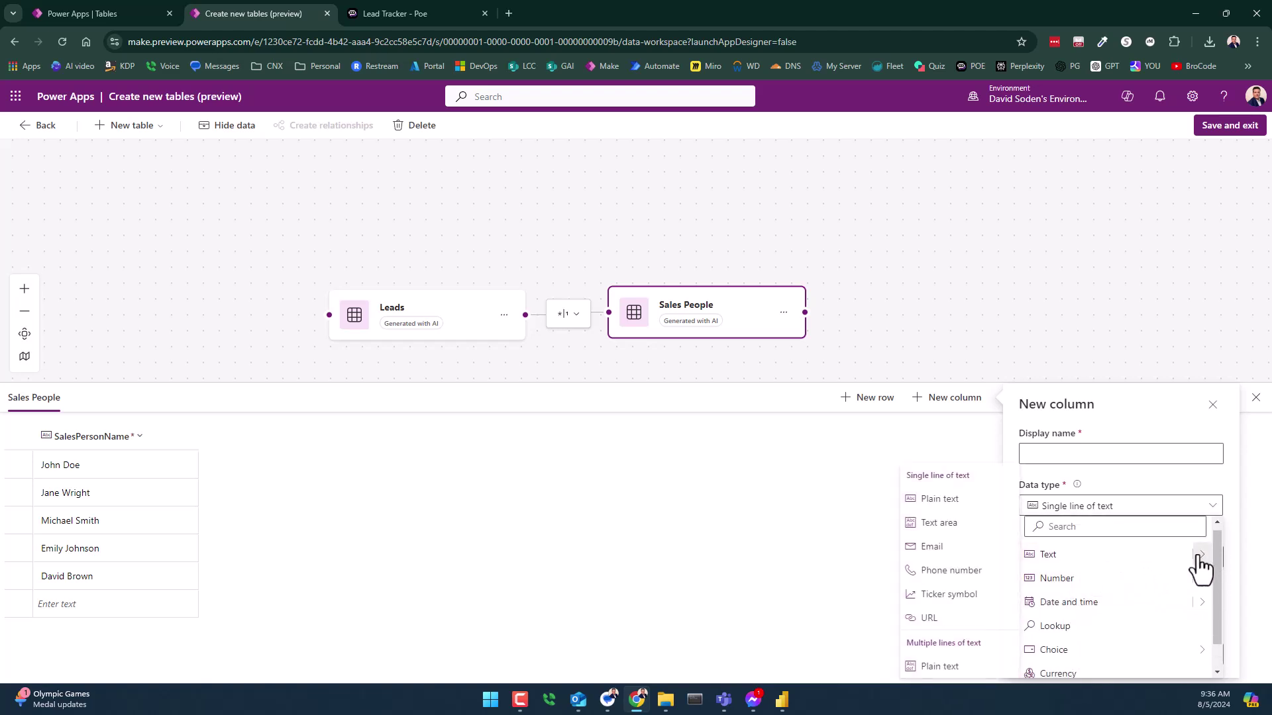
click(929, 544)
click(1045, 453)
text(Email)
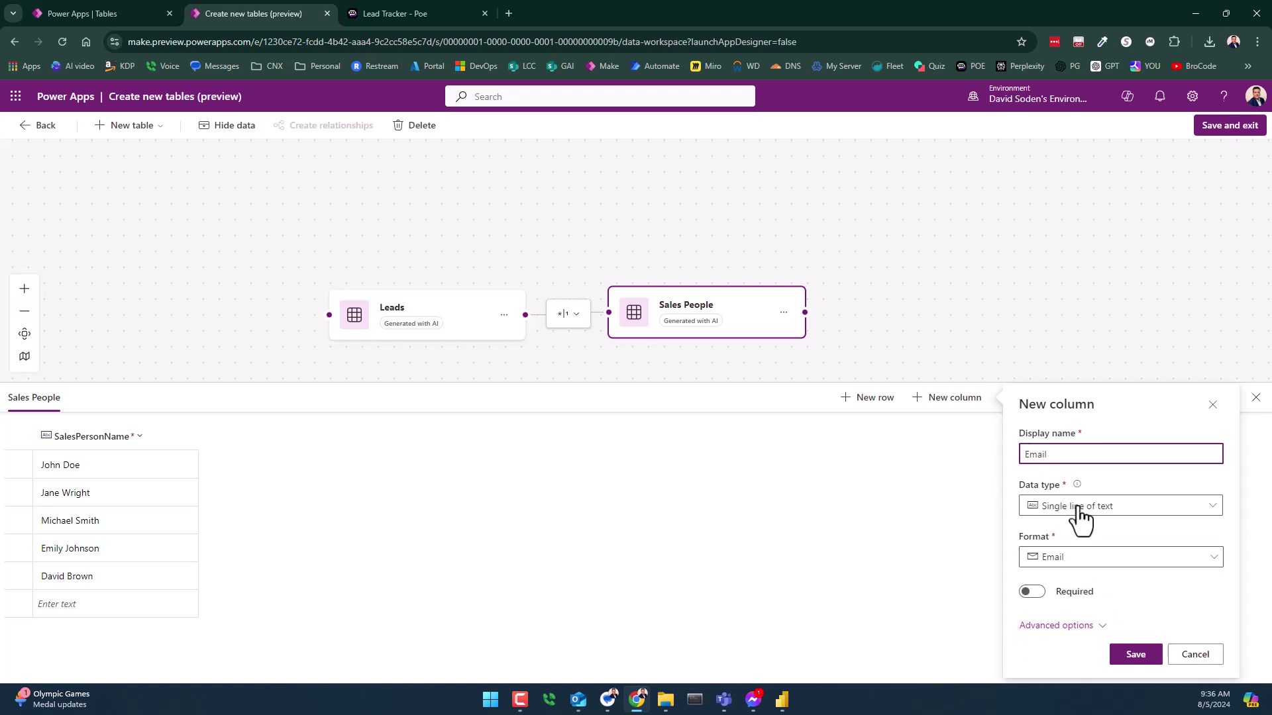
click(1135, 655)
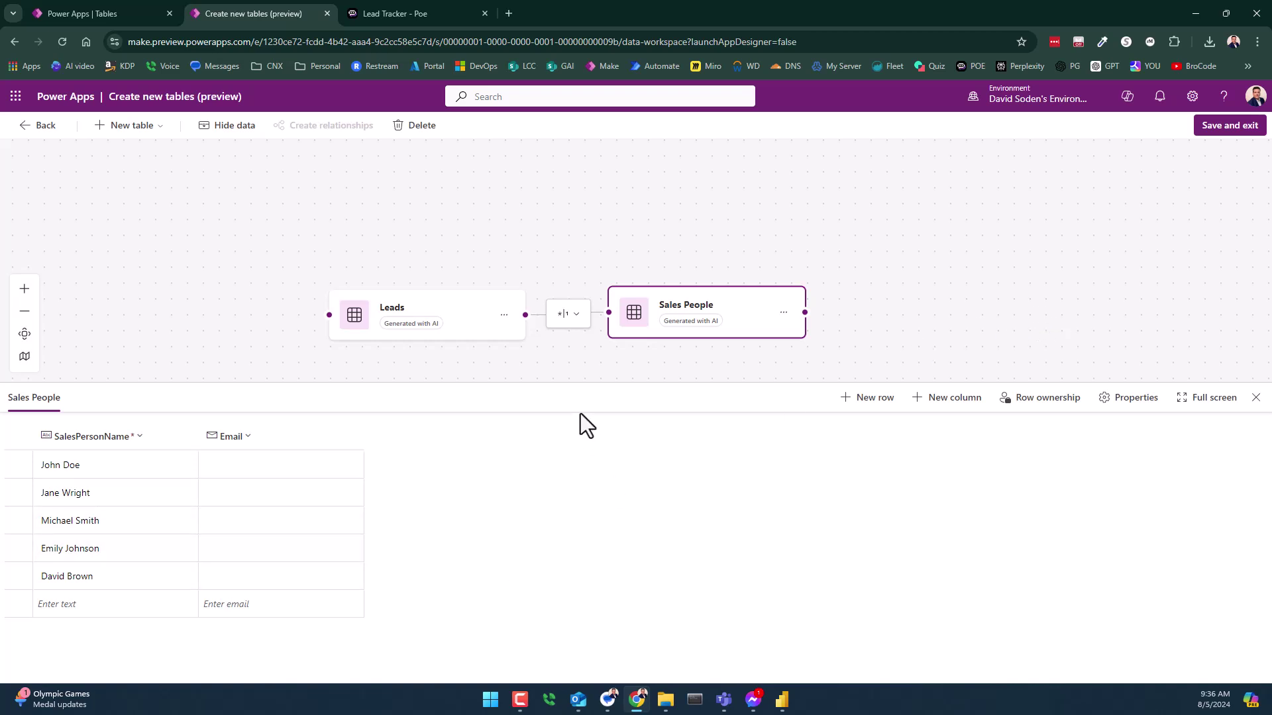
Separate the Leads table from Sales People on the canvas and review the settings of the relationship between them.
drag(468, 303, 318, 225)
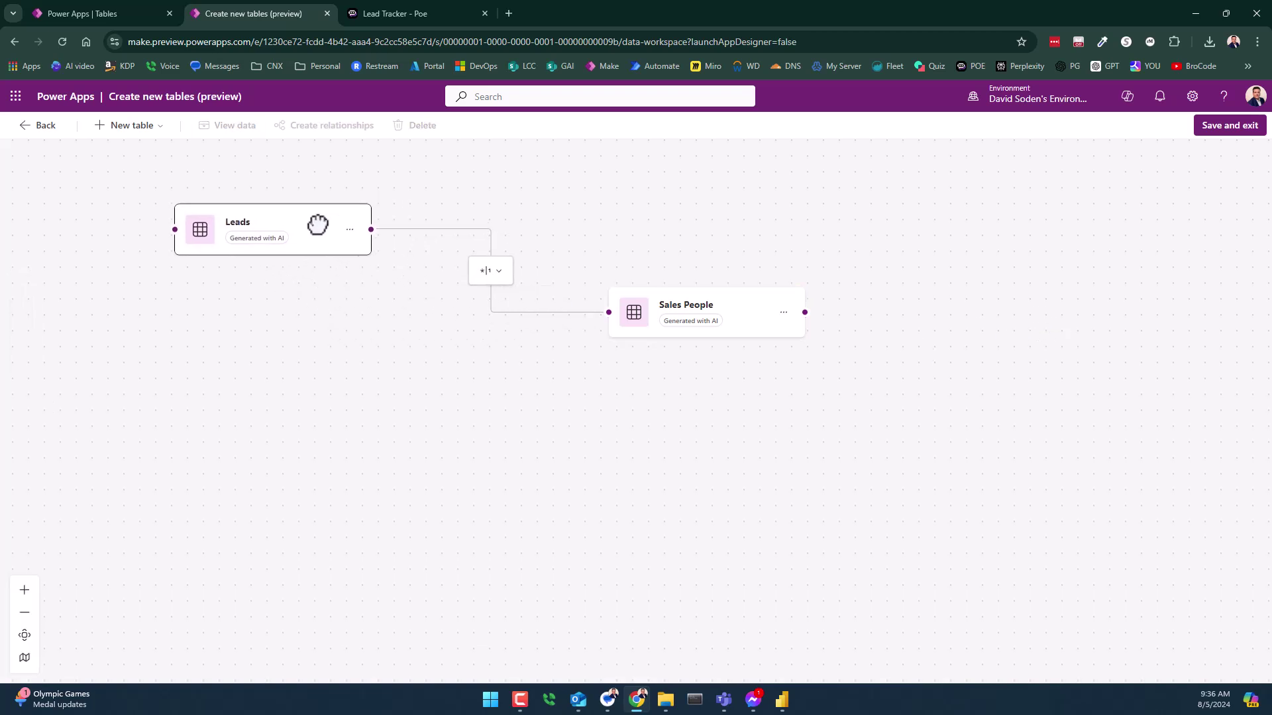
click(503, 285)
click(505, 297)
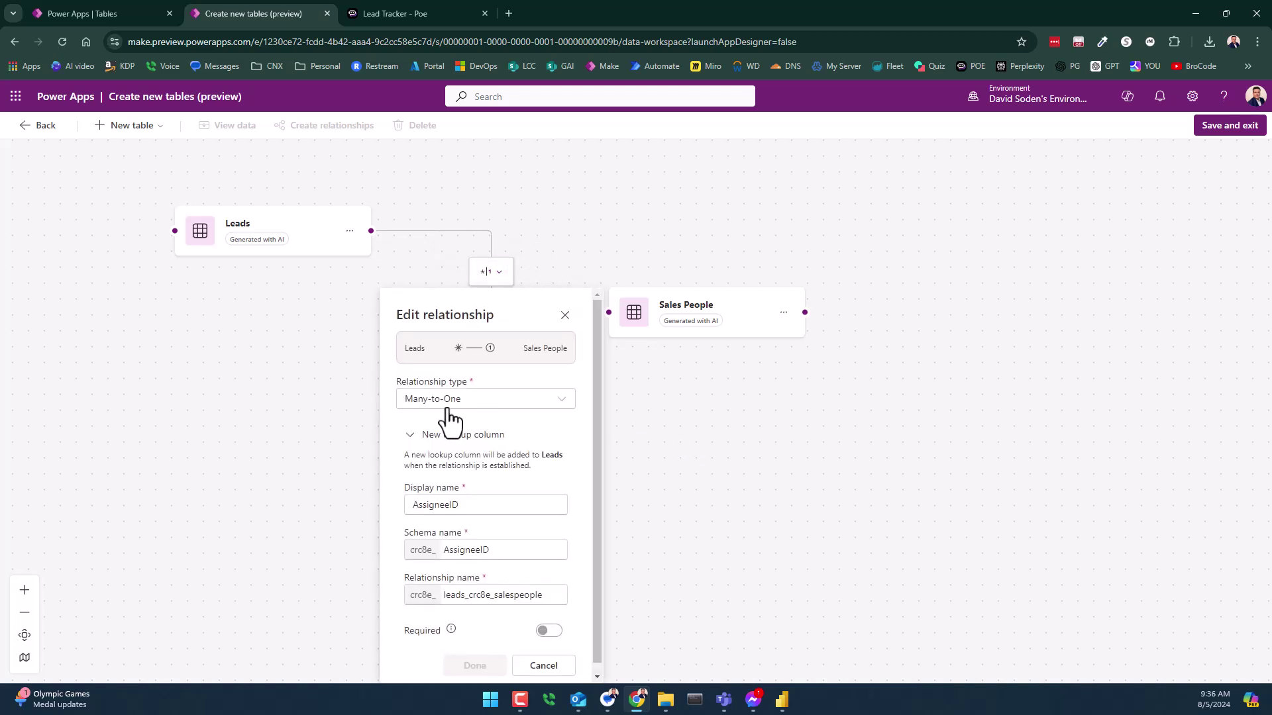
click(565, 315)
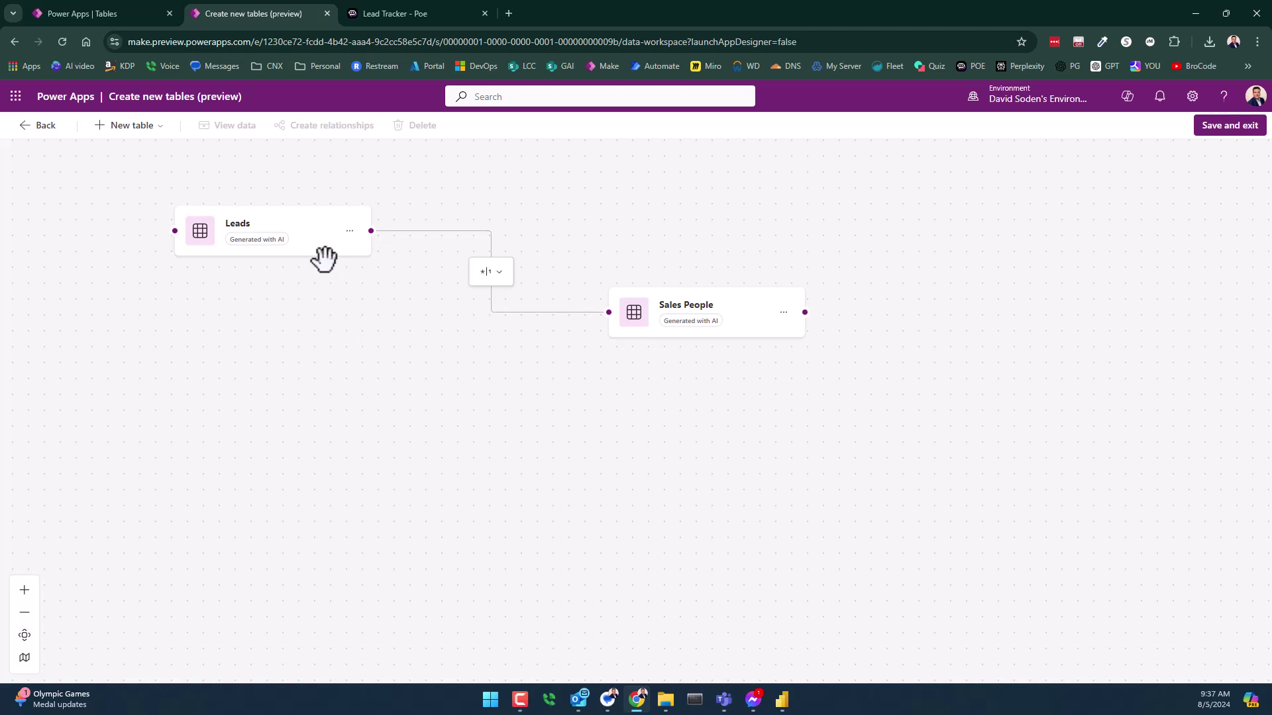
Arrange Leads and Sales People diagonally on the canvas, with Sales People lower, and save the tables and exit.
drag(298, 213, 292, 295)
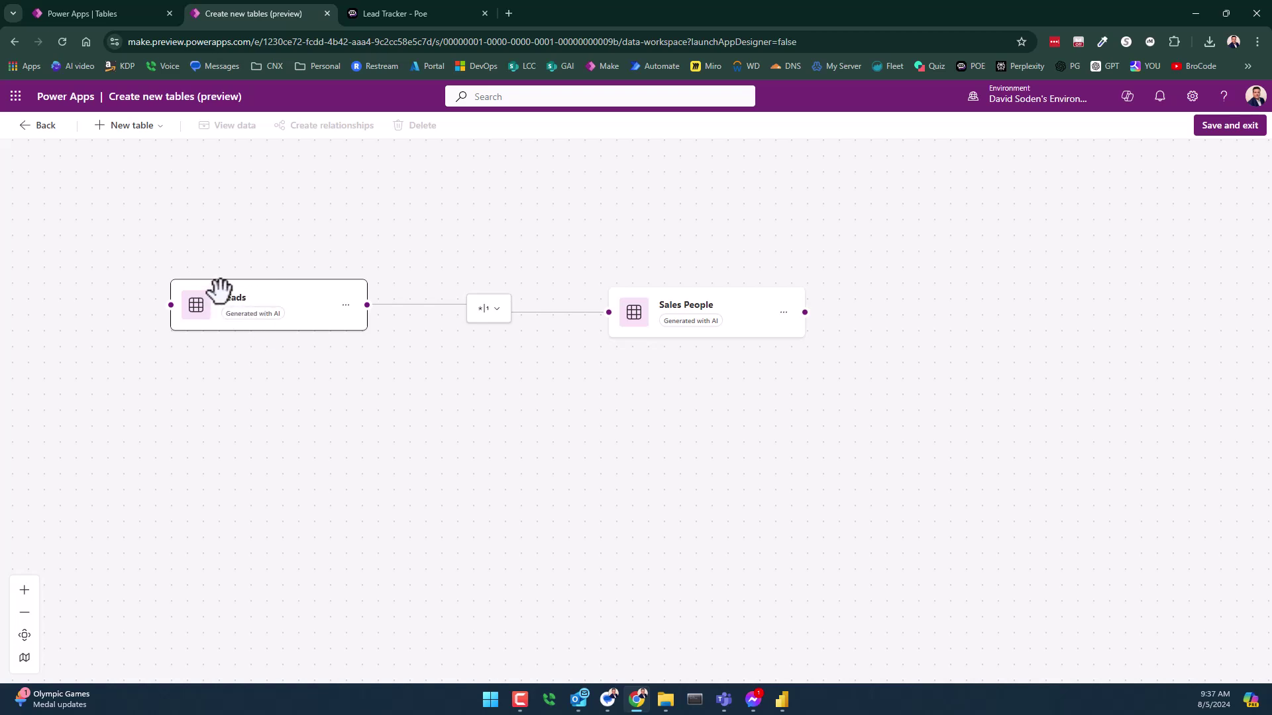
drag(299, 304, 278, 226)
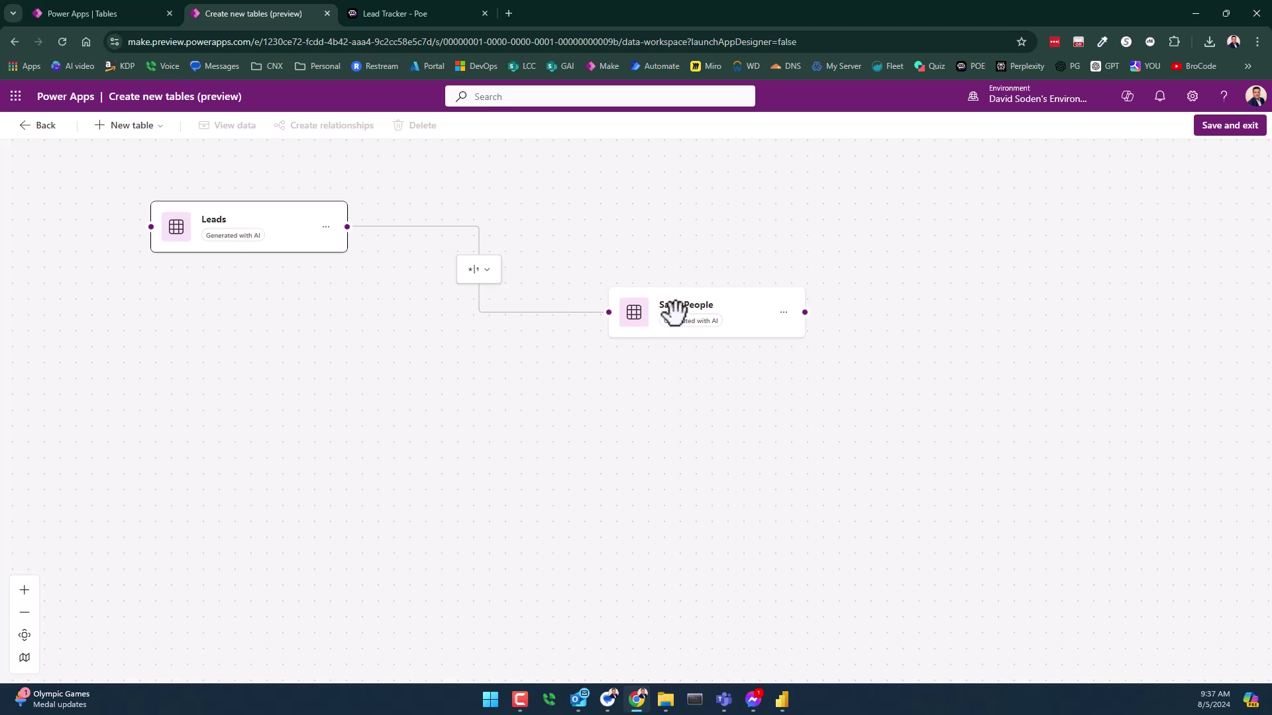
drag(691, 305, 650, 278)
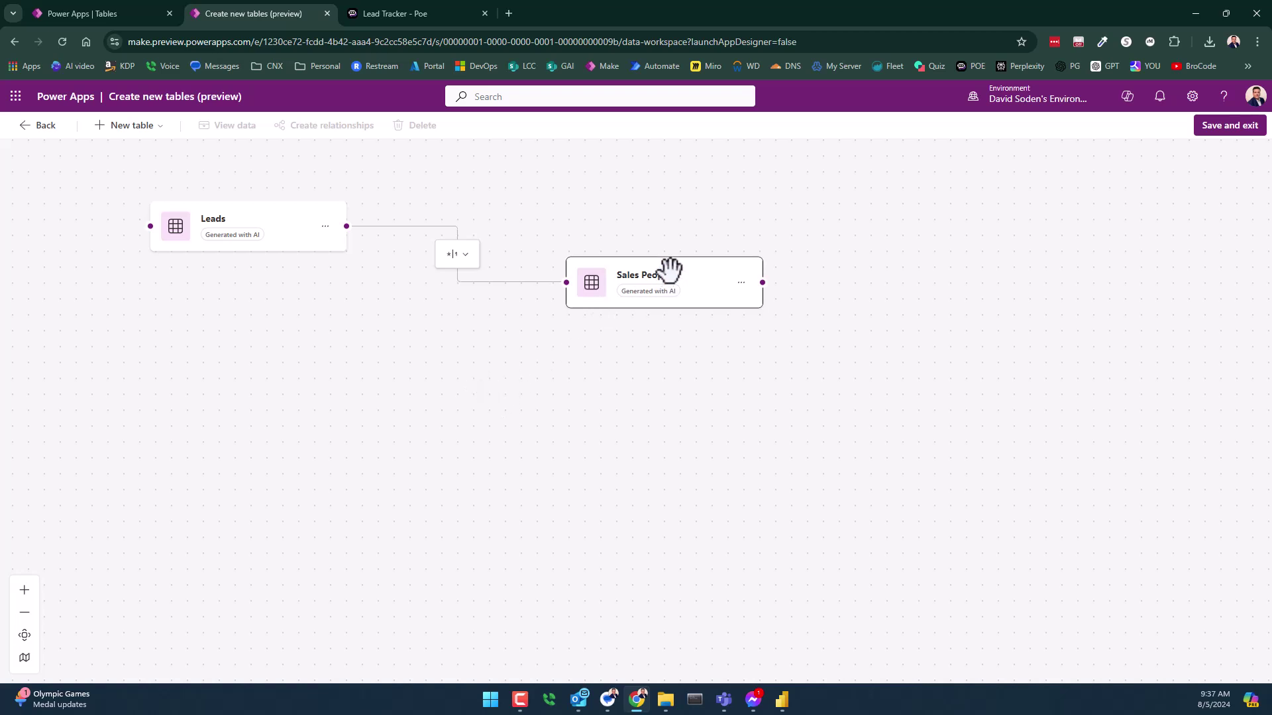
drag(669, 270, 667, 317)
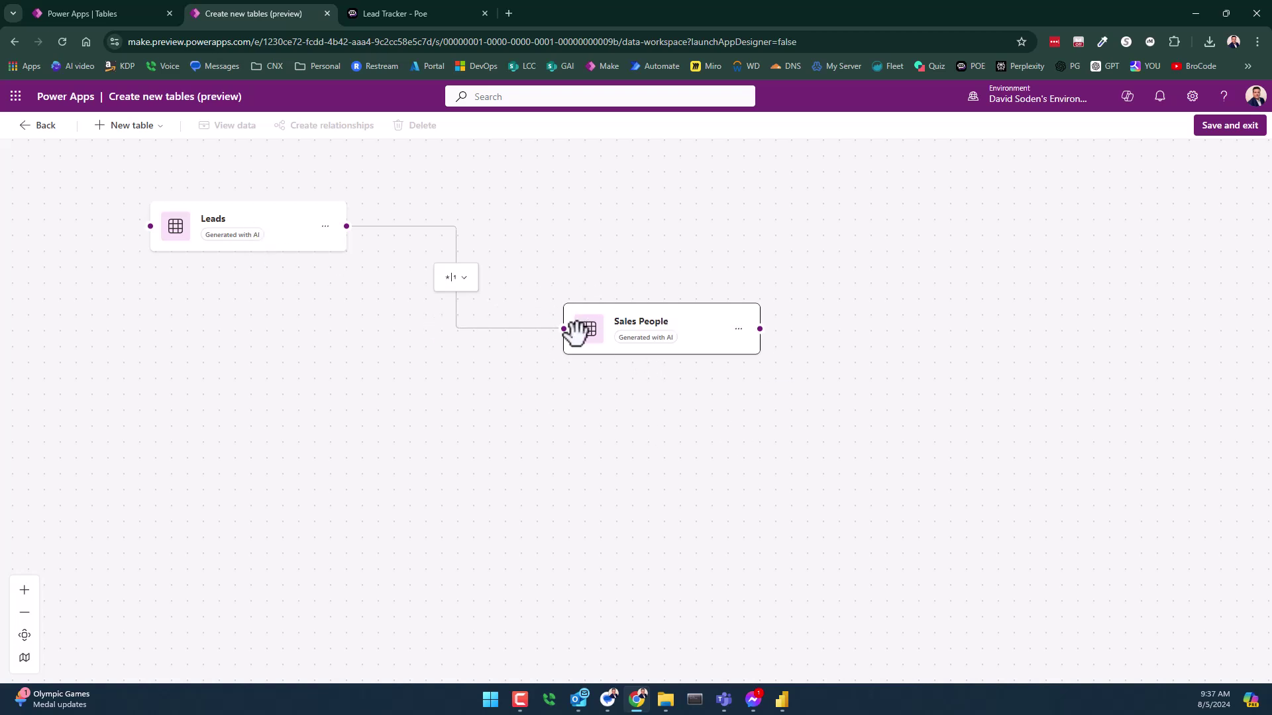
click(1214, 132)
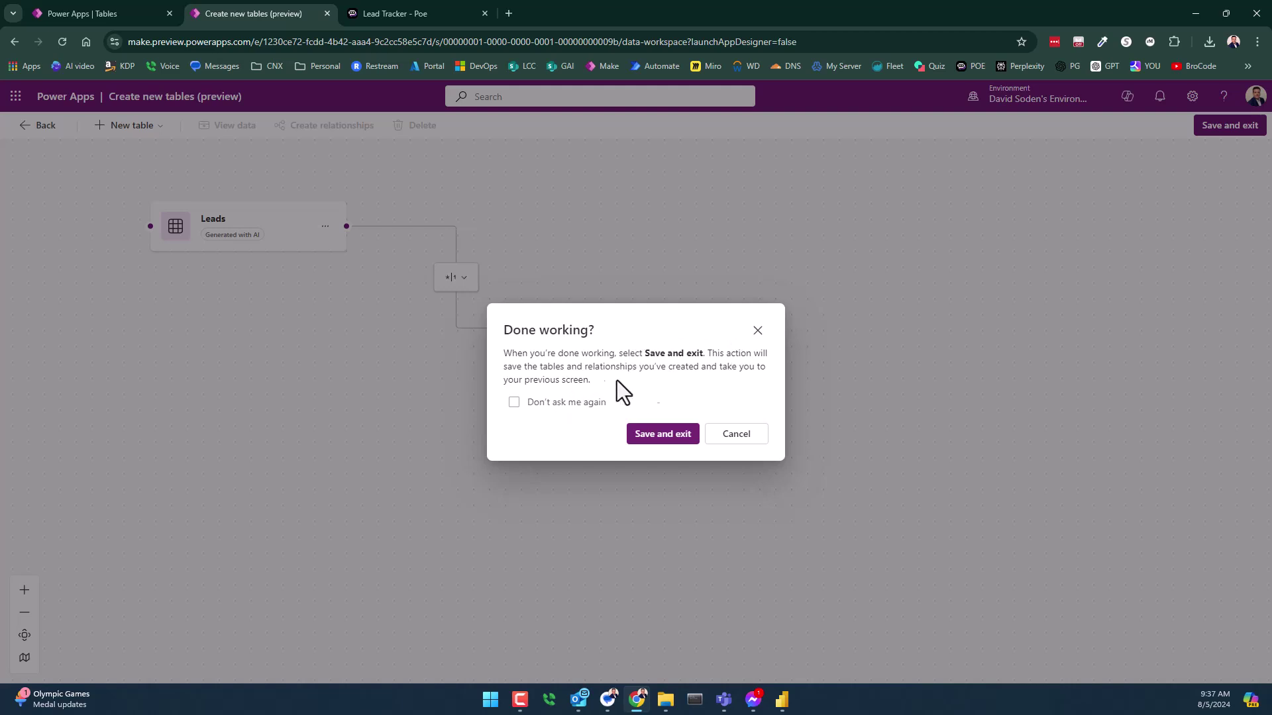
click(689, 437)
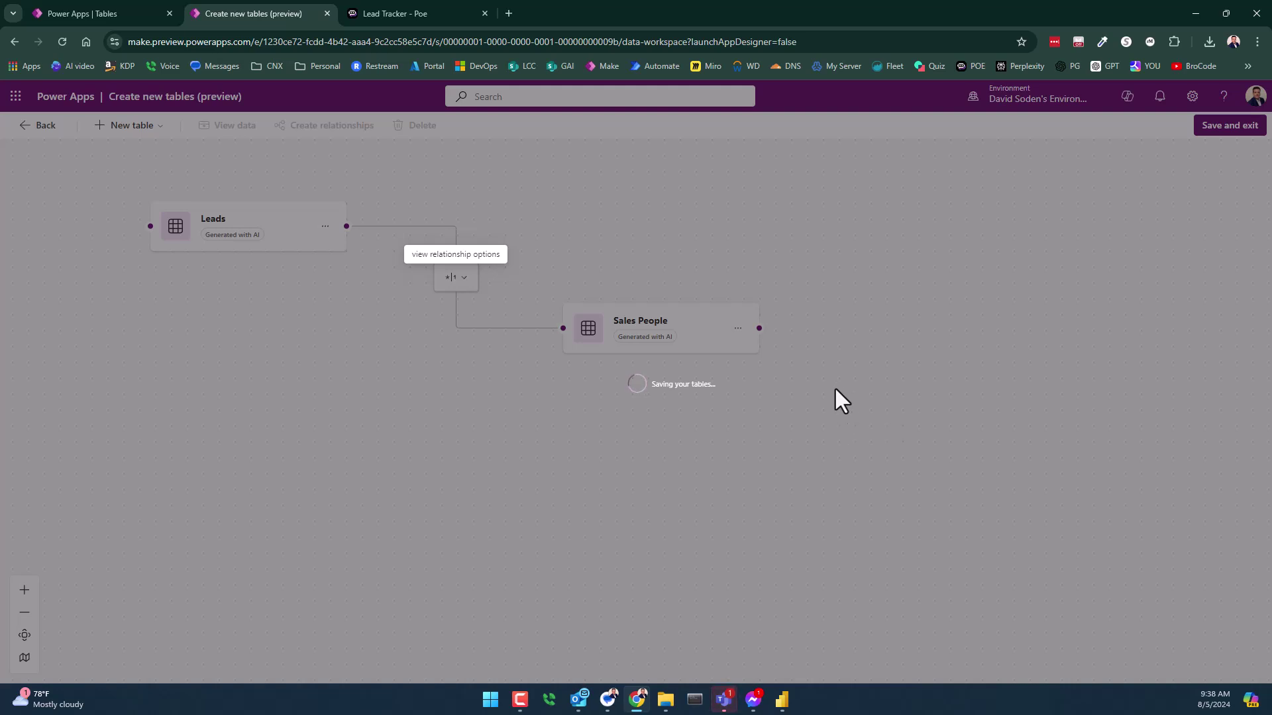
Check the complete and custom table lists in the other Power Apps browser tab for the new tables.
click(112, 12)
click(299, 194)
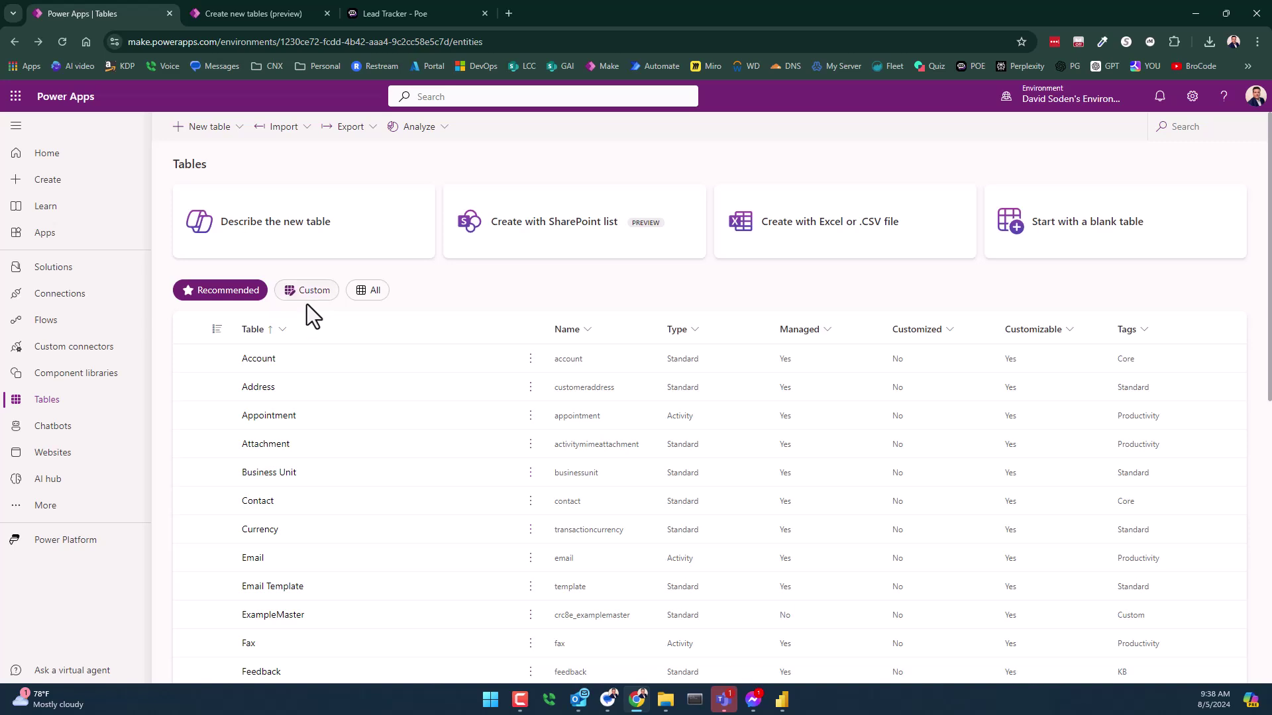
scroll(404, 361, down, 1)
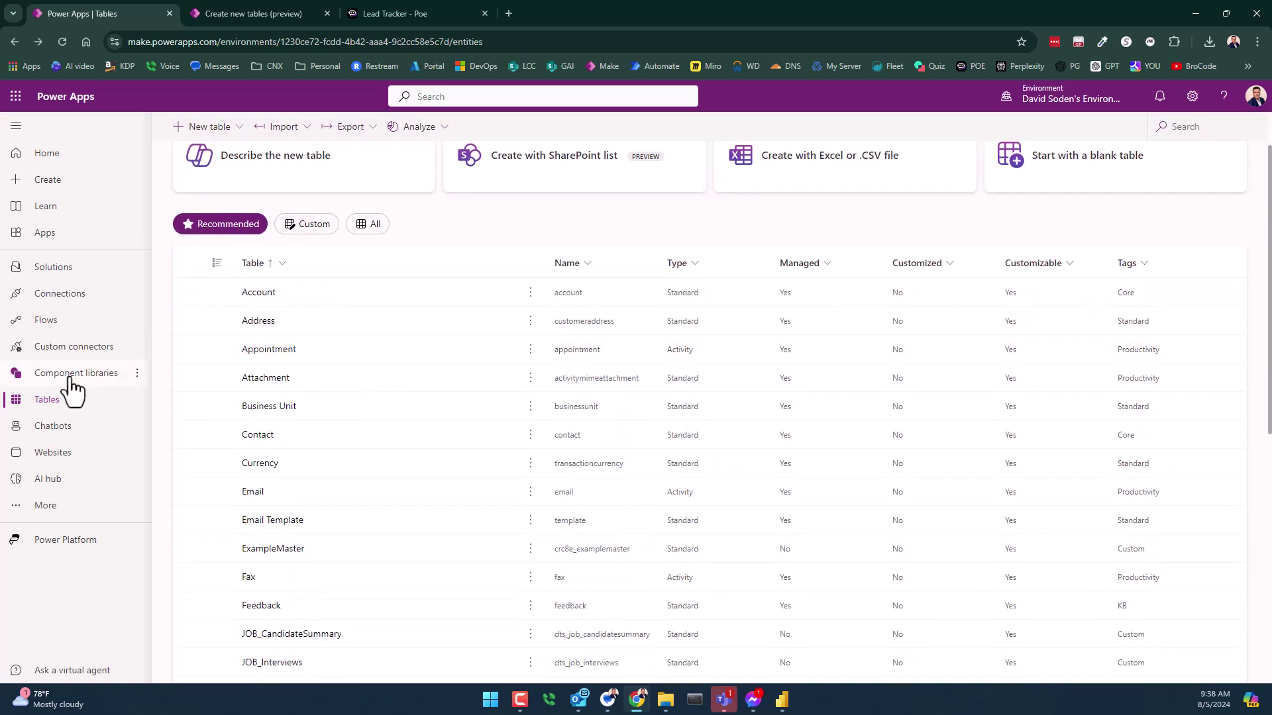
click(40, 403)
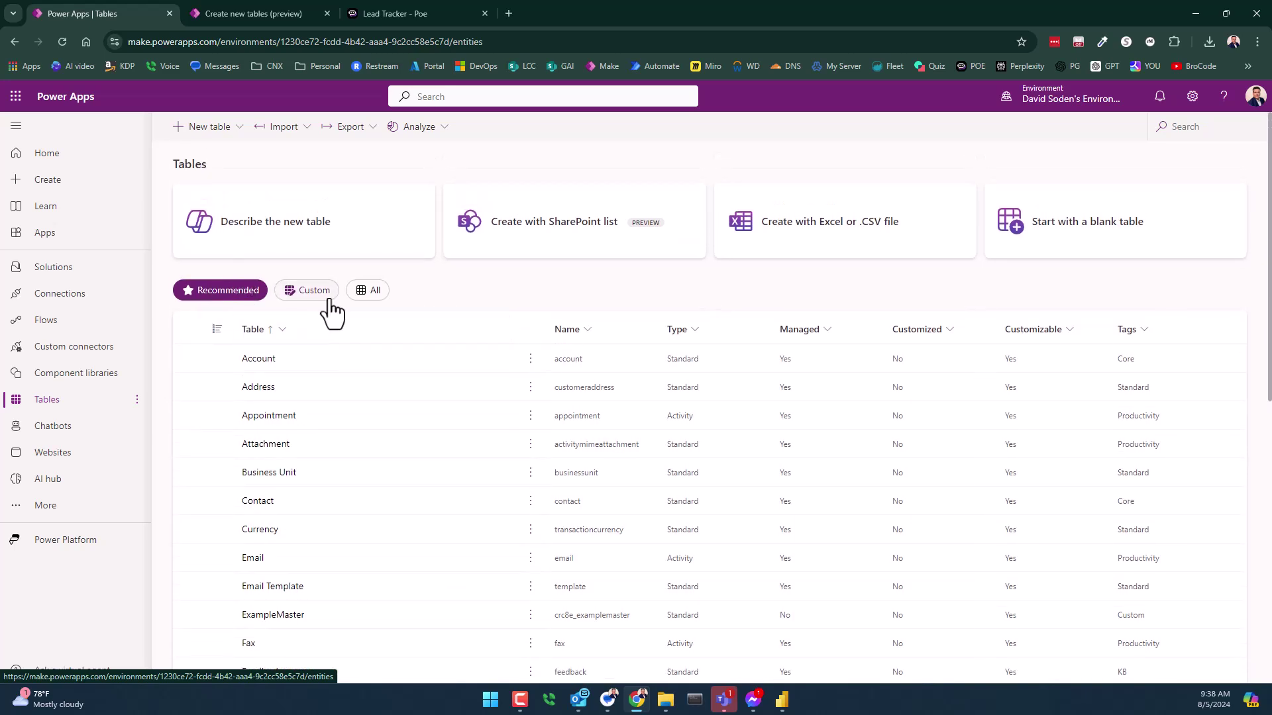
click(369, 292)
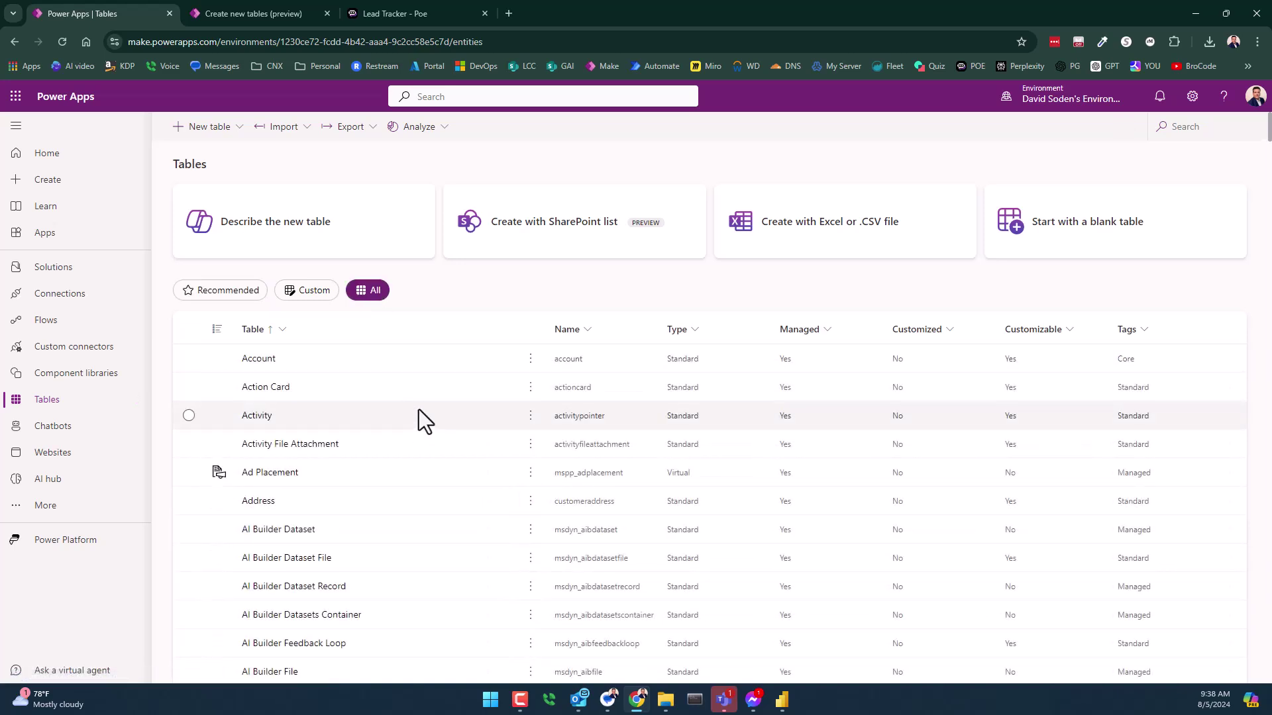
scroll(419, 409, down, 5)
scroll(414, 400, up, 5)
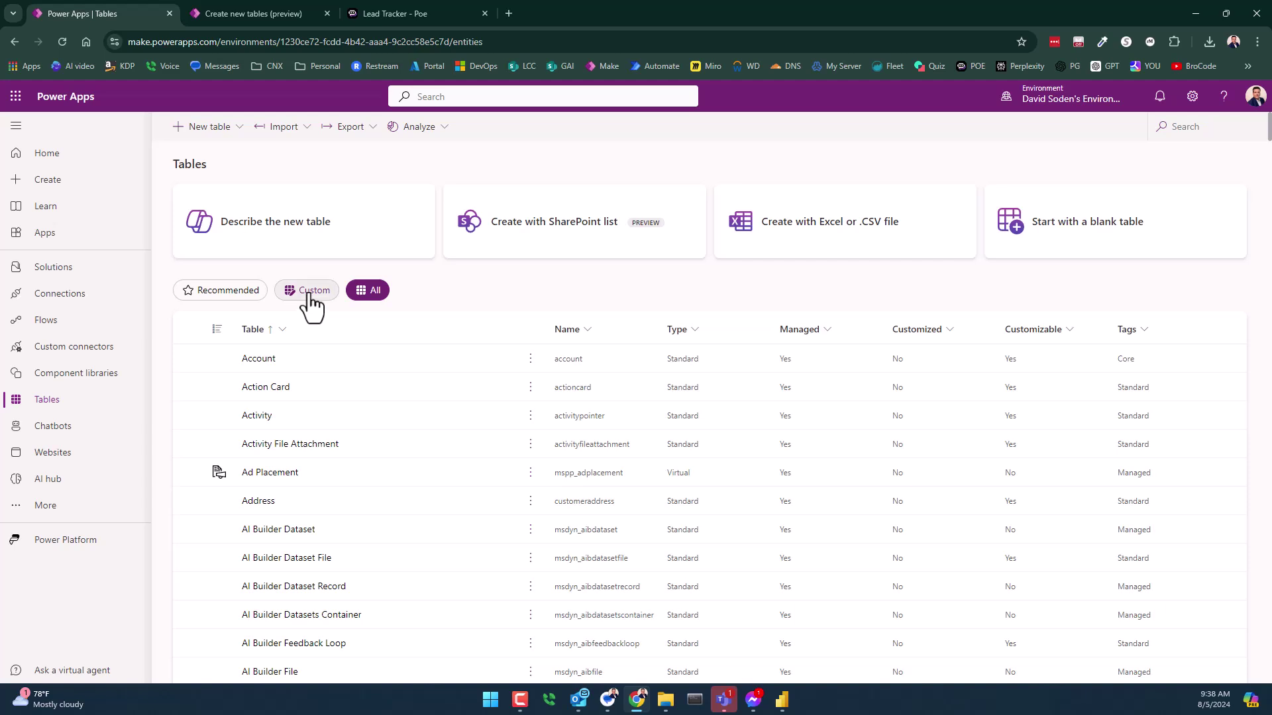
click(310, 291)
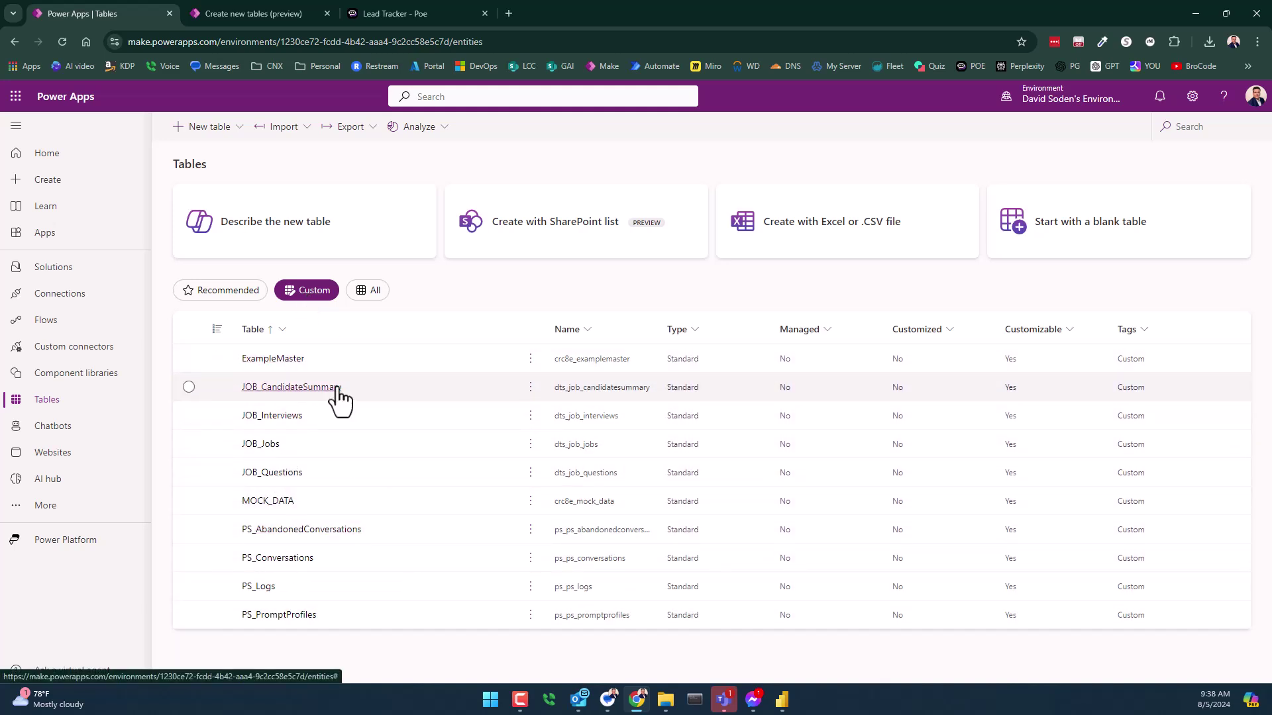
click(248, 14)
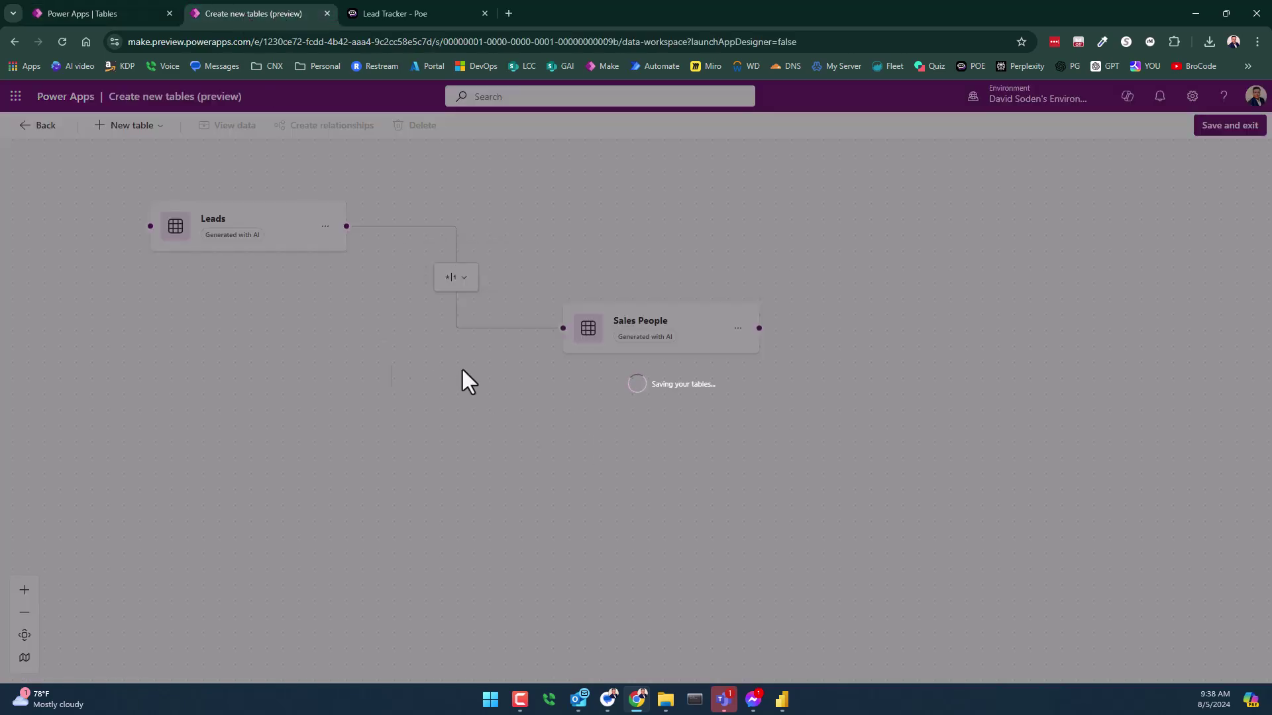
click(99, 14)
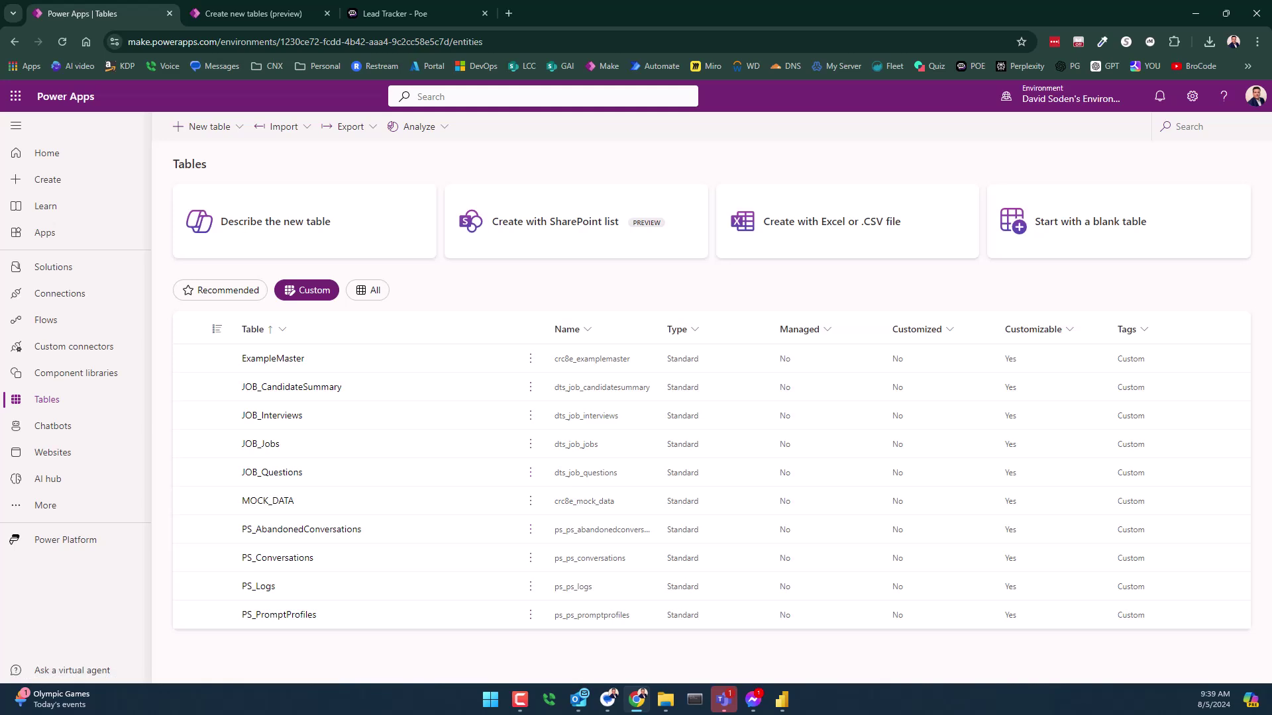
Return to the browser tab where the tables were saved, filter its list to custom tables, and select Leads.
key(ctrl+Tab)
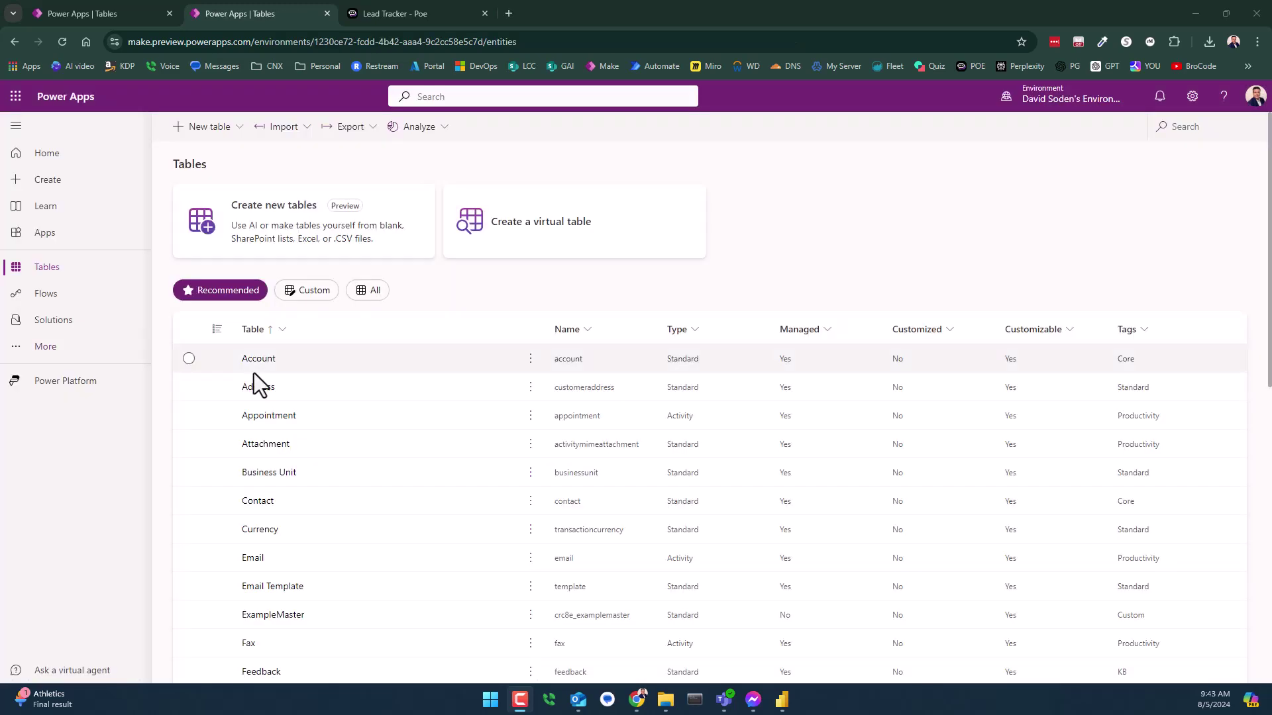
click(322, 292)
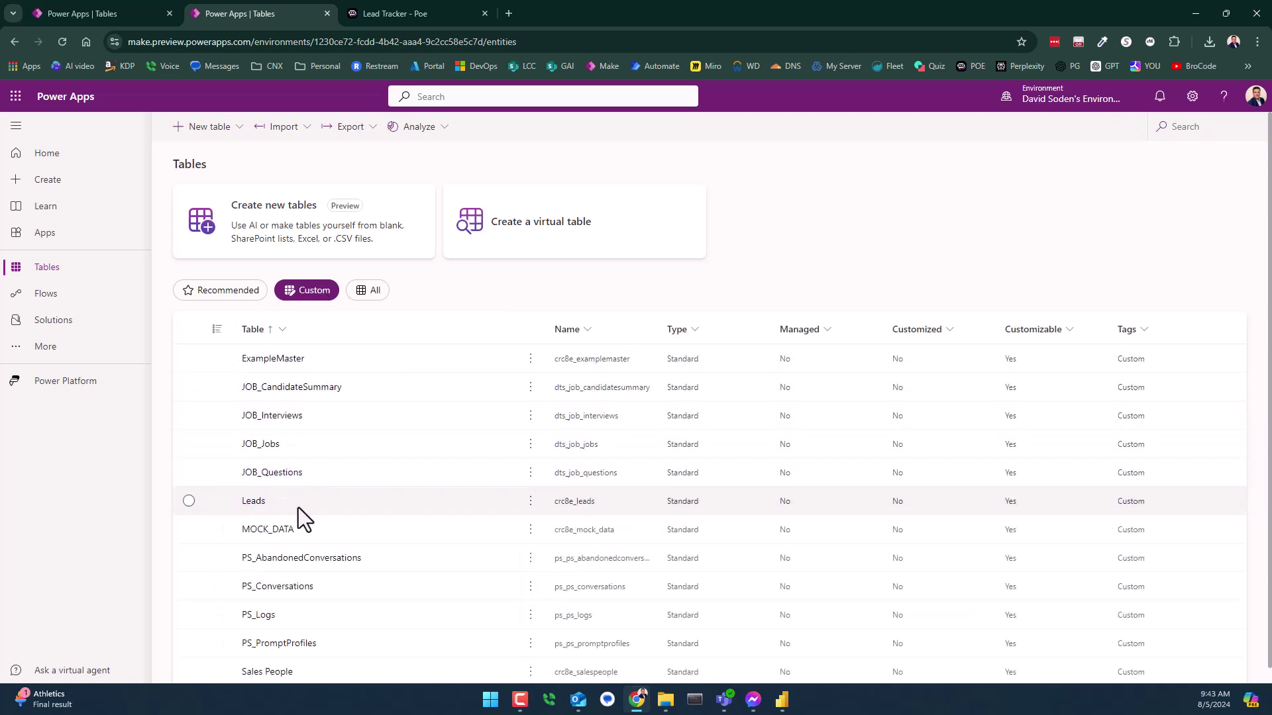
scroll(303, 507, down, 1)
click(293, 486)
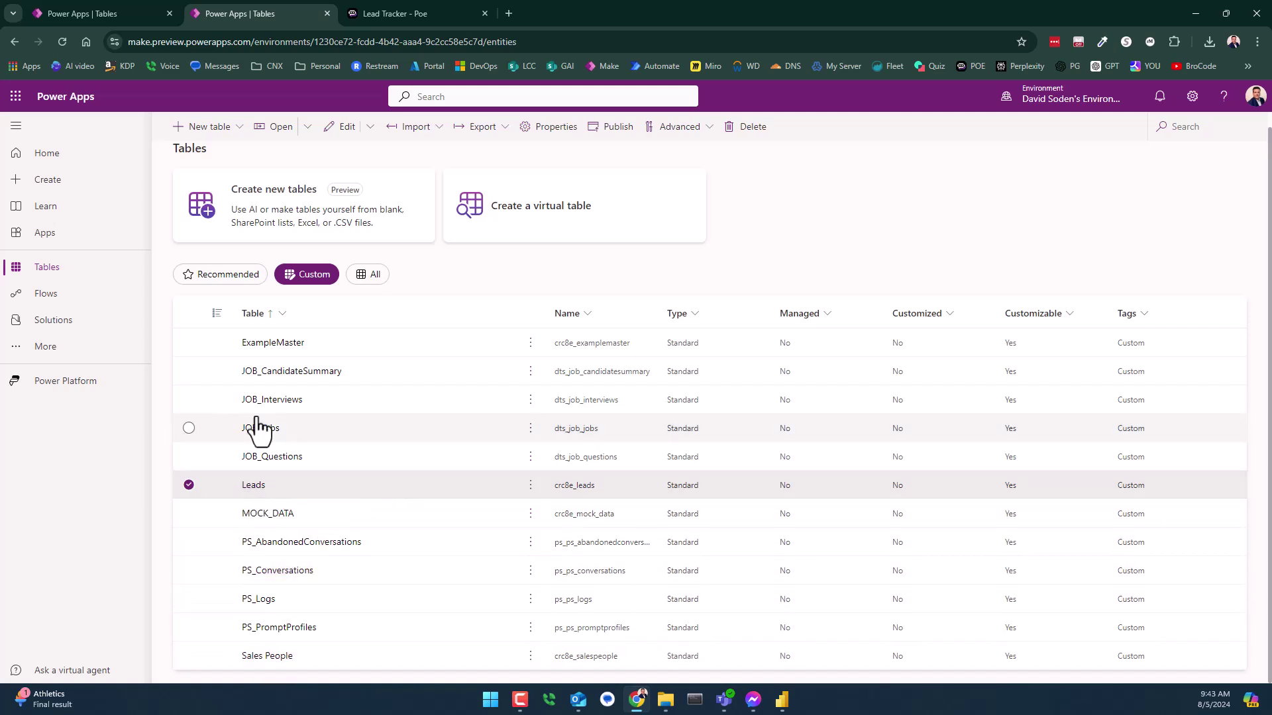
Start an app from data and generate tables for an app based on the new leads table, assigning sales people from the sales person table.
click(47, 236)
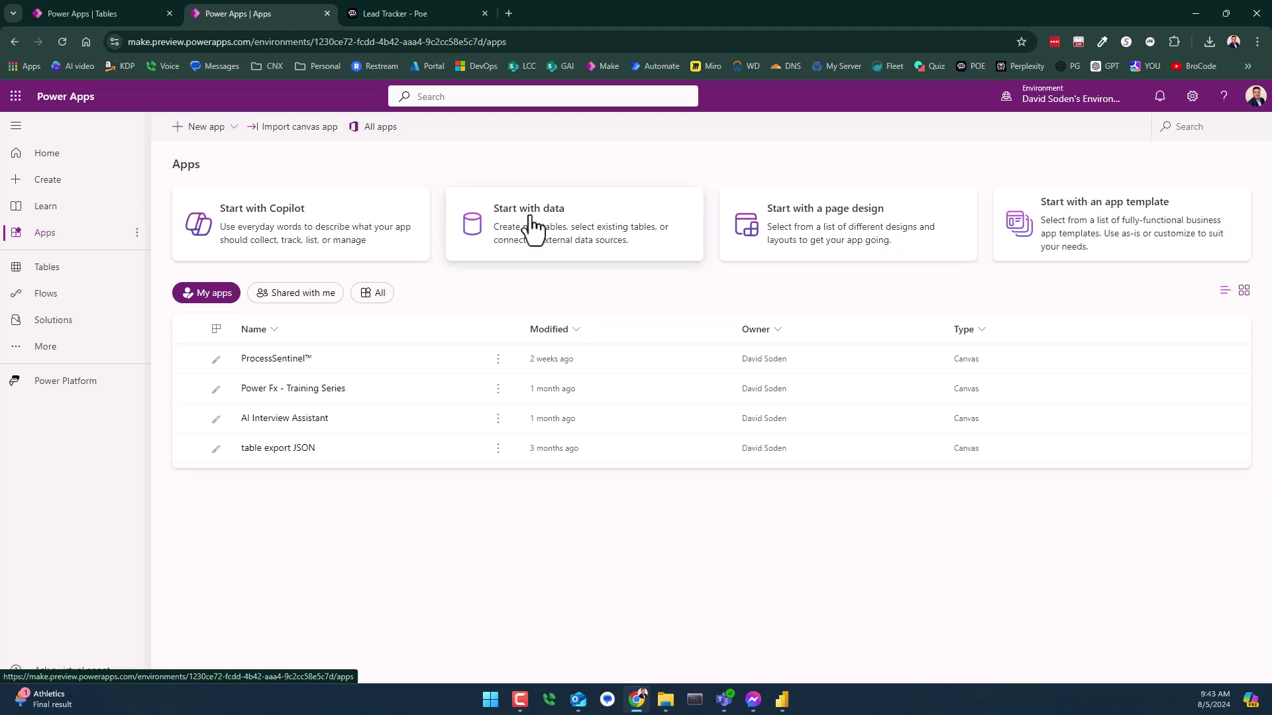
click(285, 255)
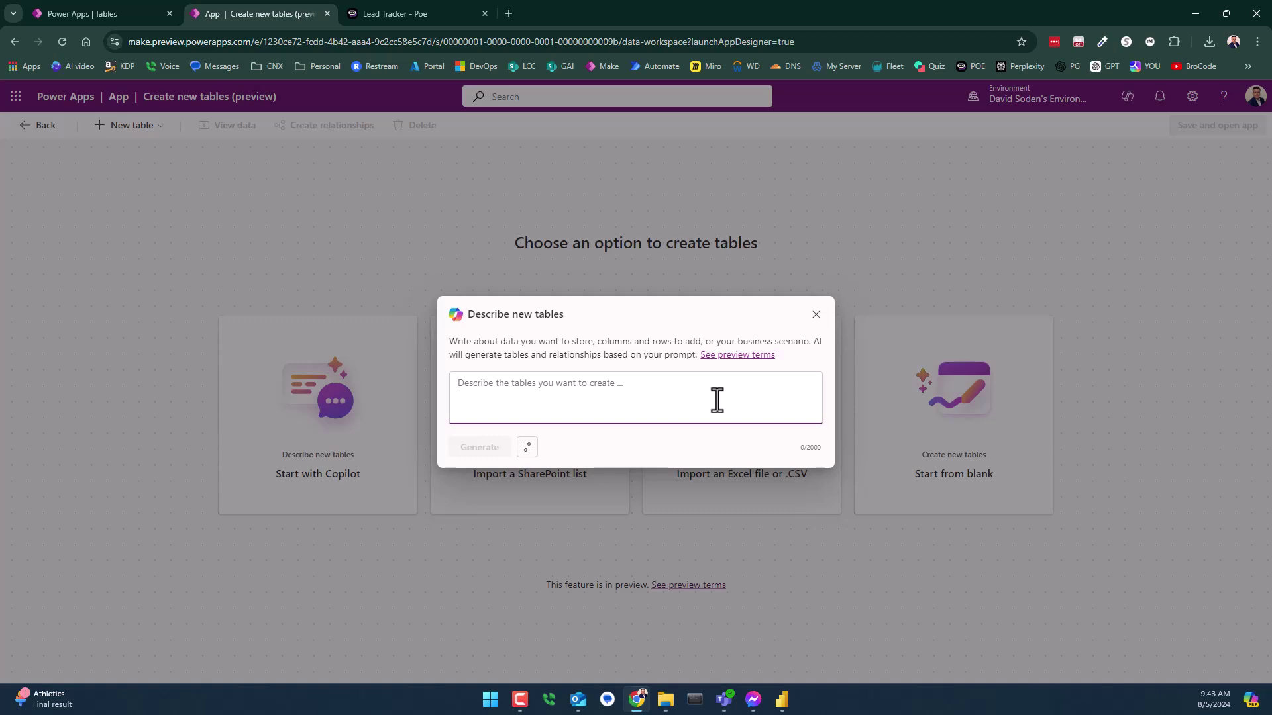
text(I wan)
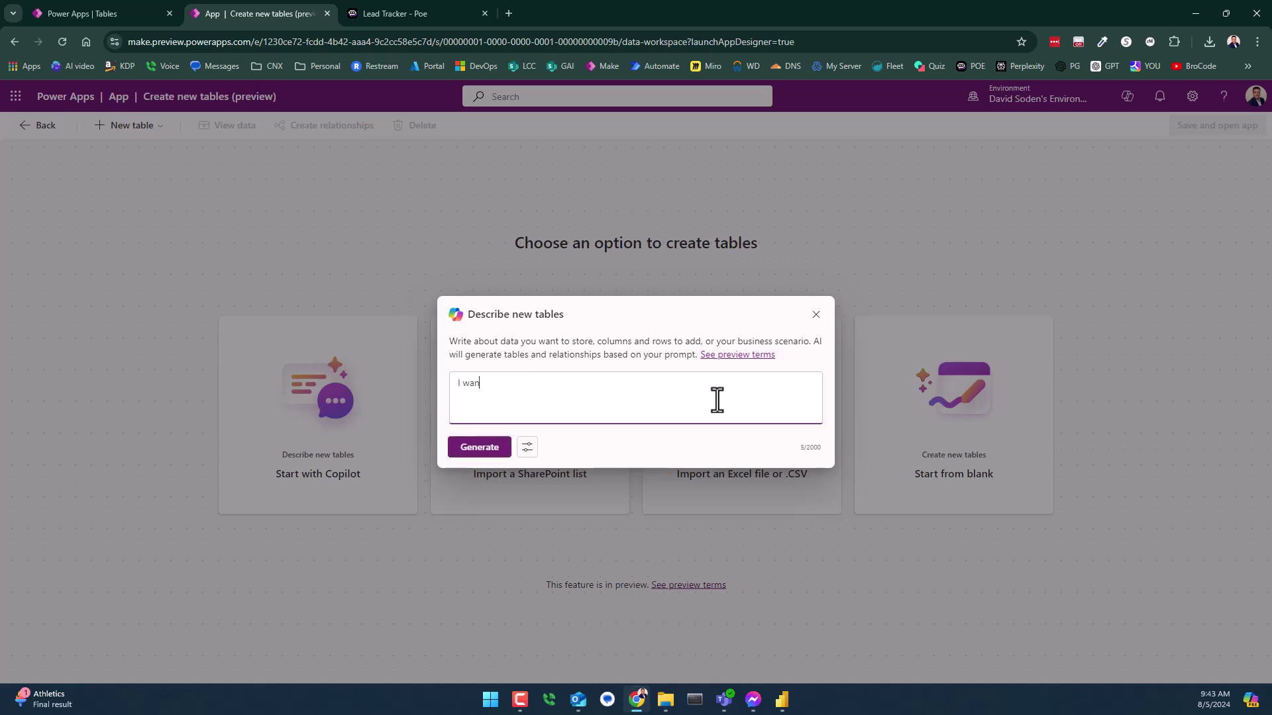
text(t an app based on the new leads table )
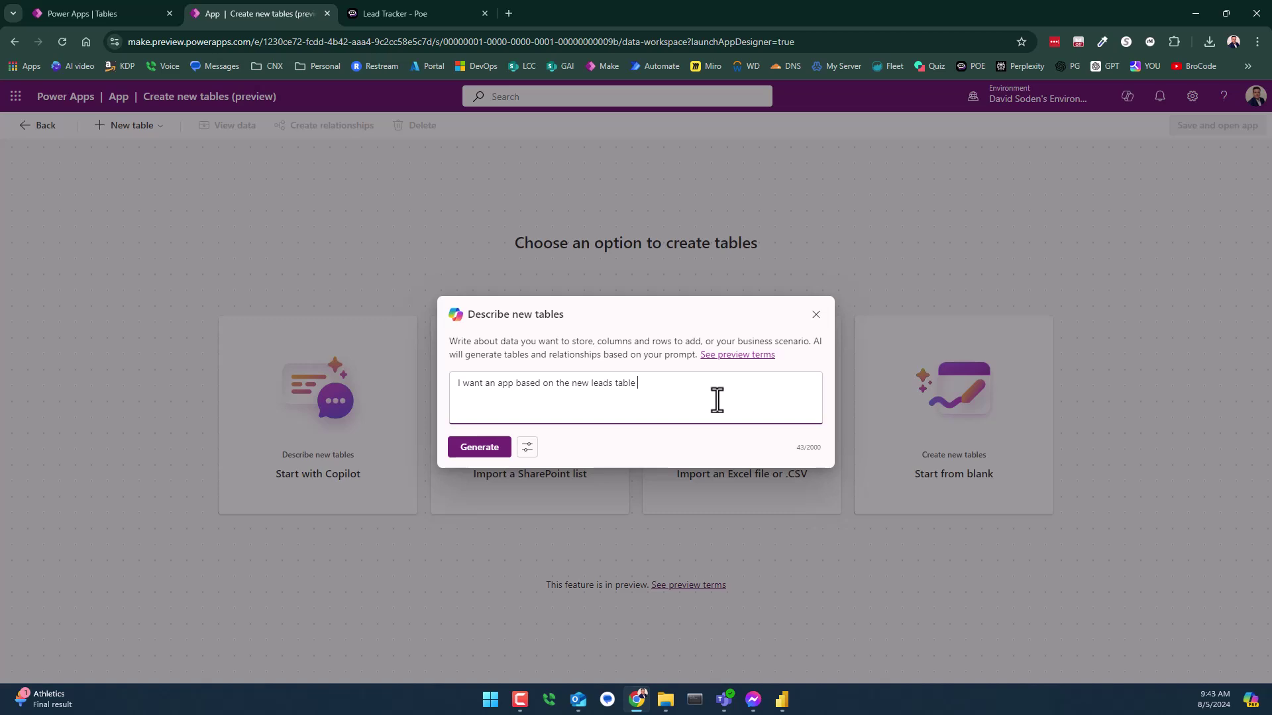
text(and I need to be able to assign sales people from the sap)
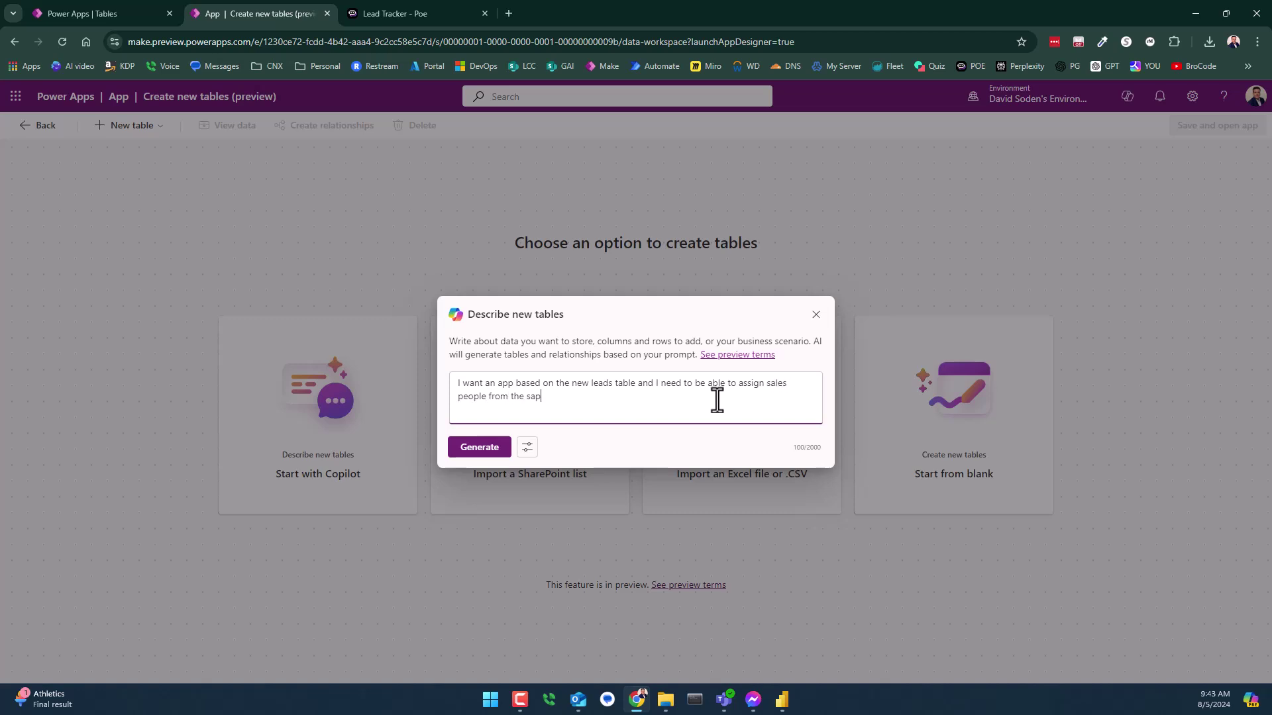
key(BackSpace)
text(les person table)
click(472, 462)
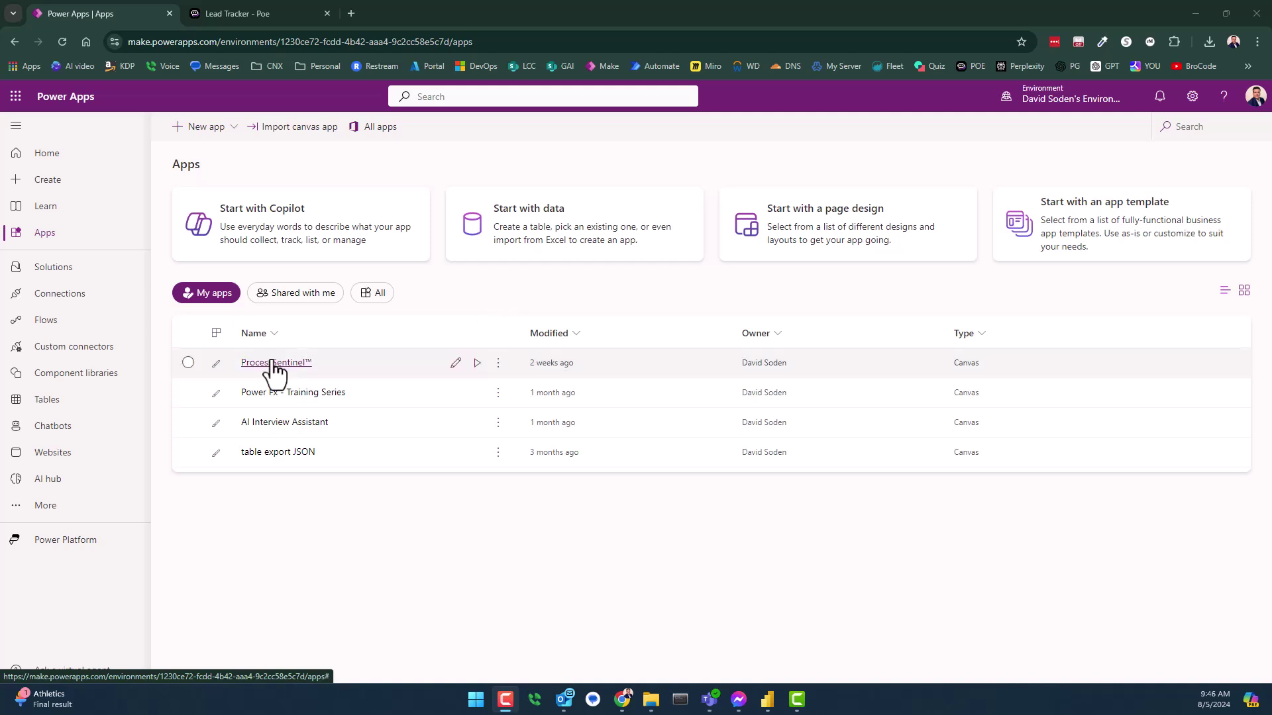
Create an app from data using the existing custom Dataverse table Leads, and skip the studio's welcome message.
click(56, 237)
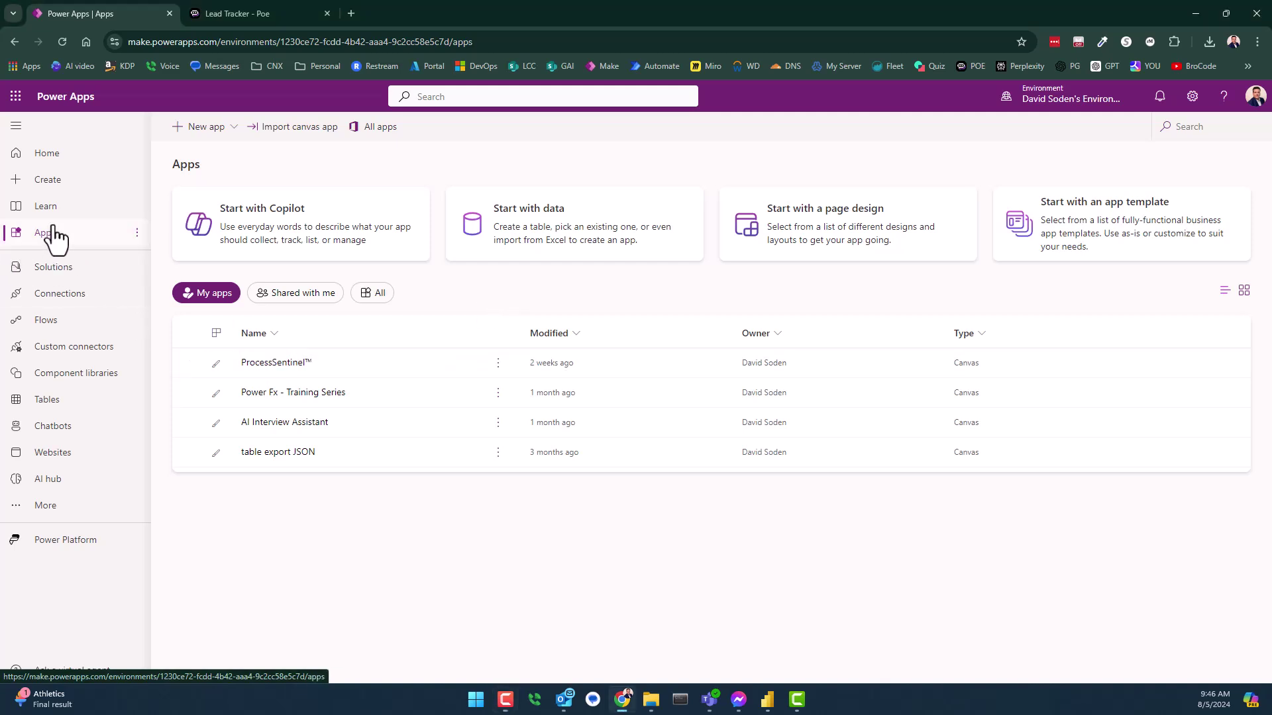
click(537, 221)
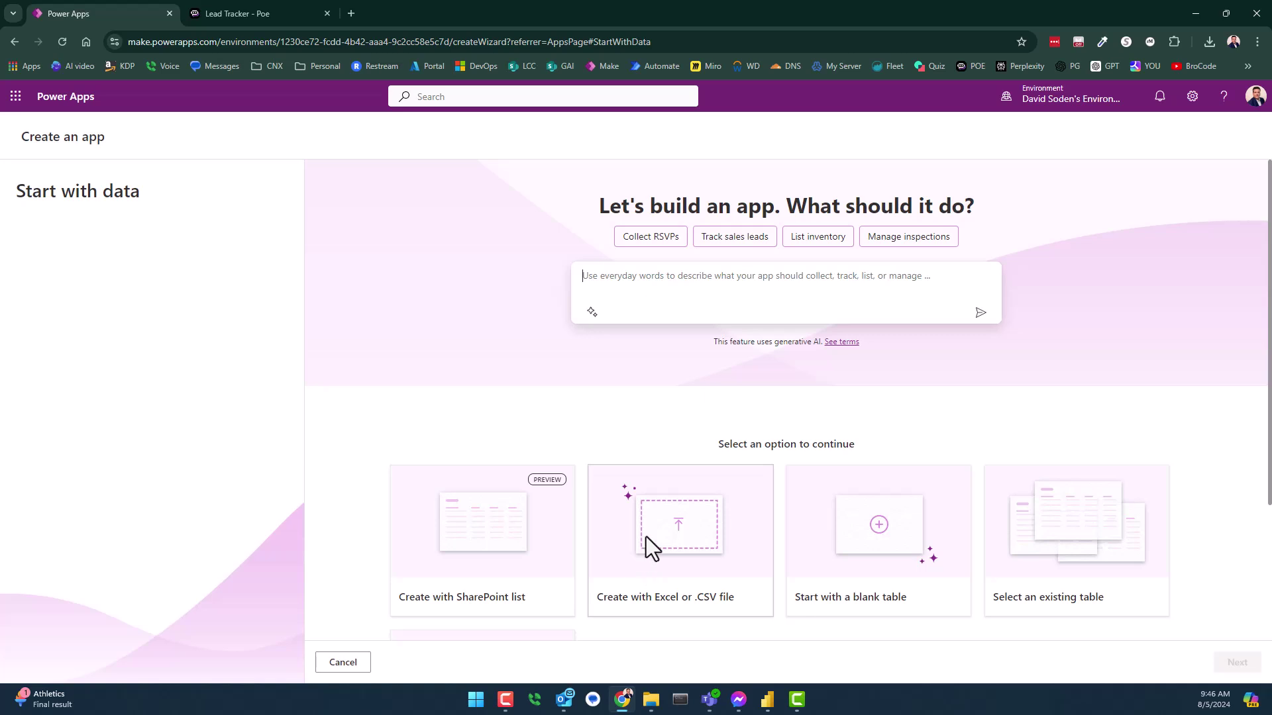
scroll(1033, 510, down, 2)
click(1082, 468)
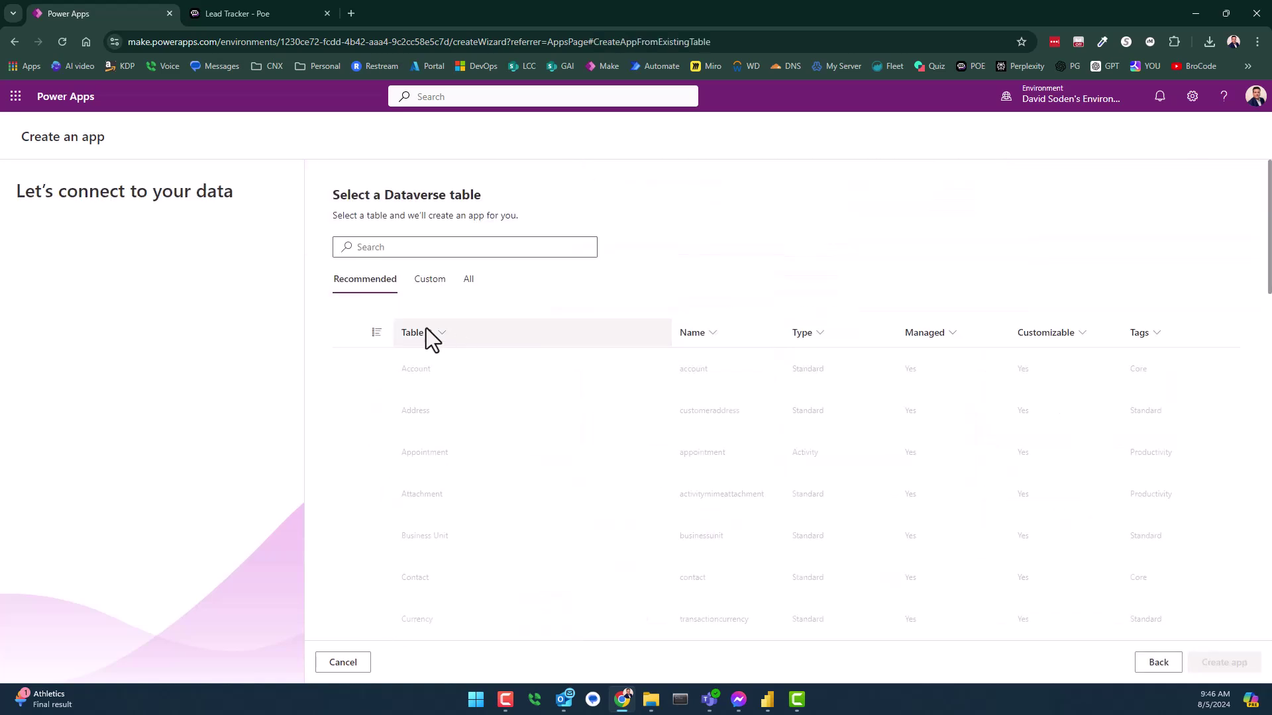
click(437, 285)
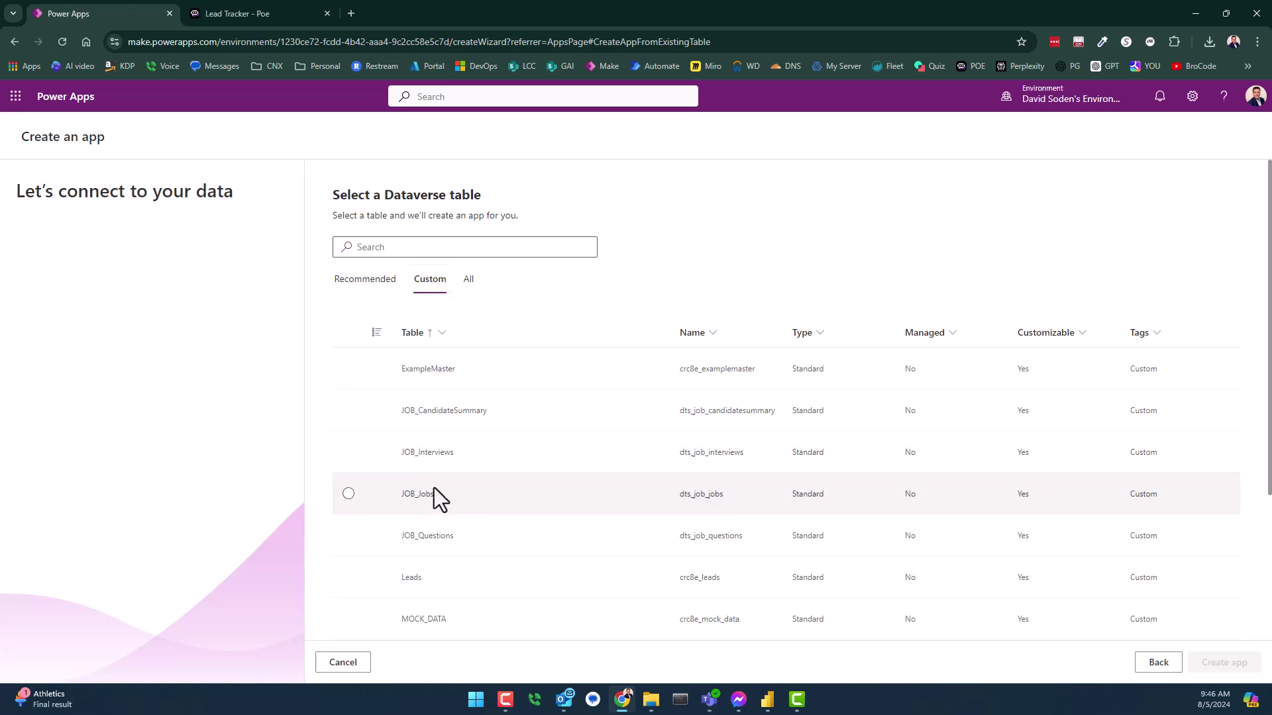
scroll(435, 490, down, 2)
click(349, 446)
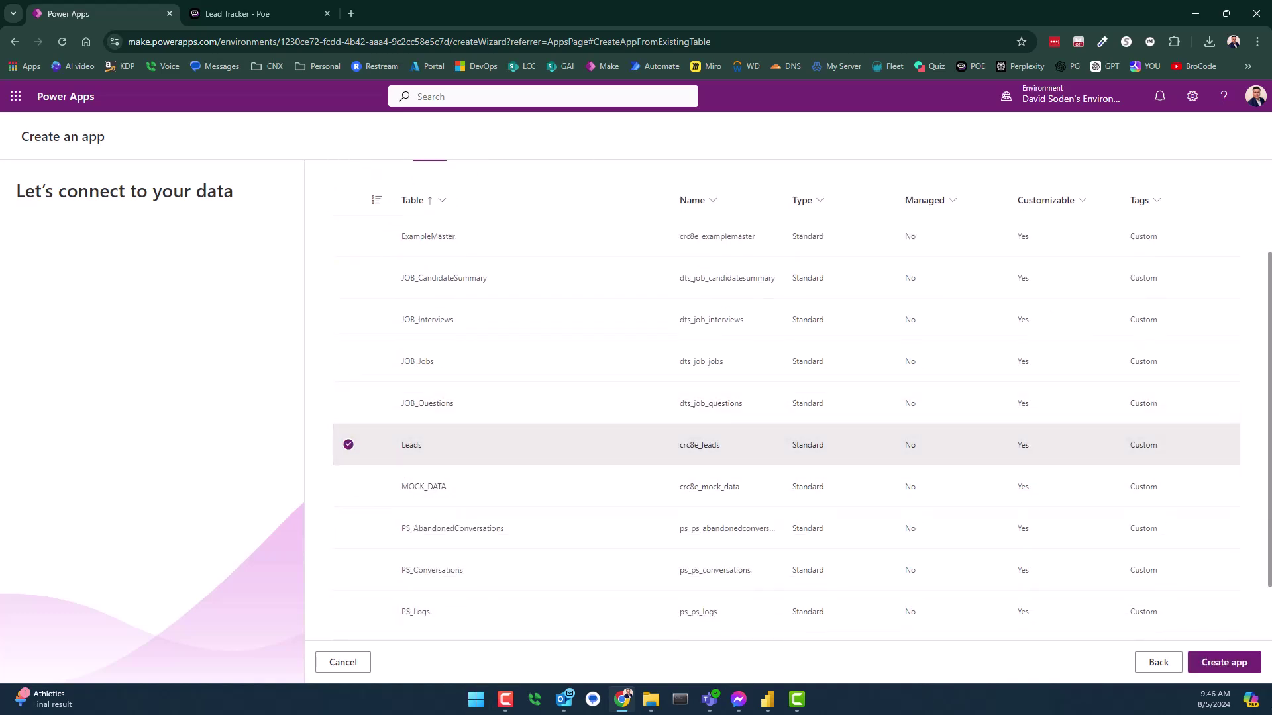
click(1224, 662)
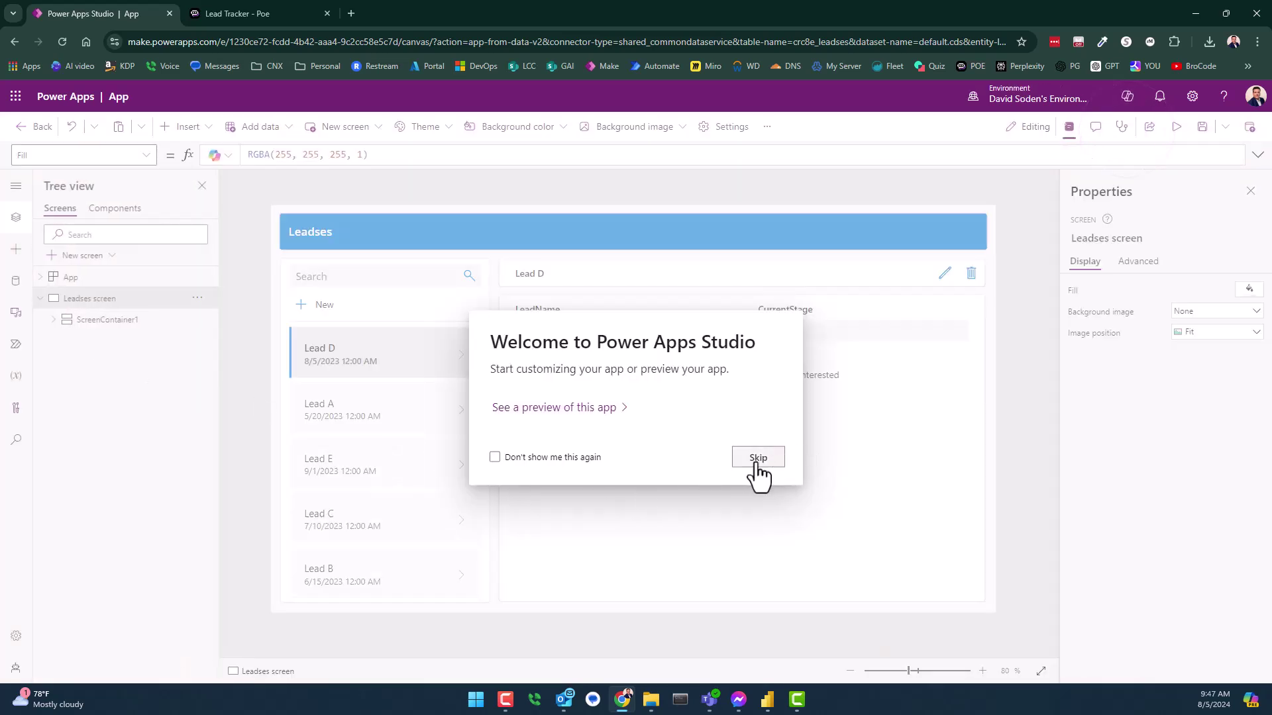
click(759, 459)
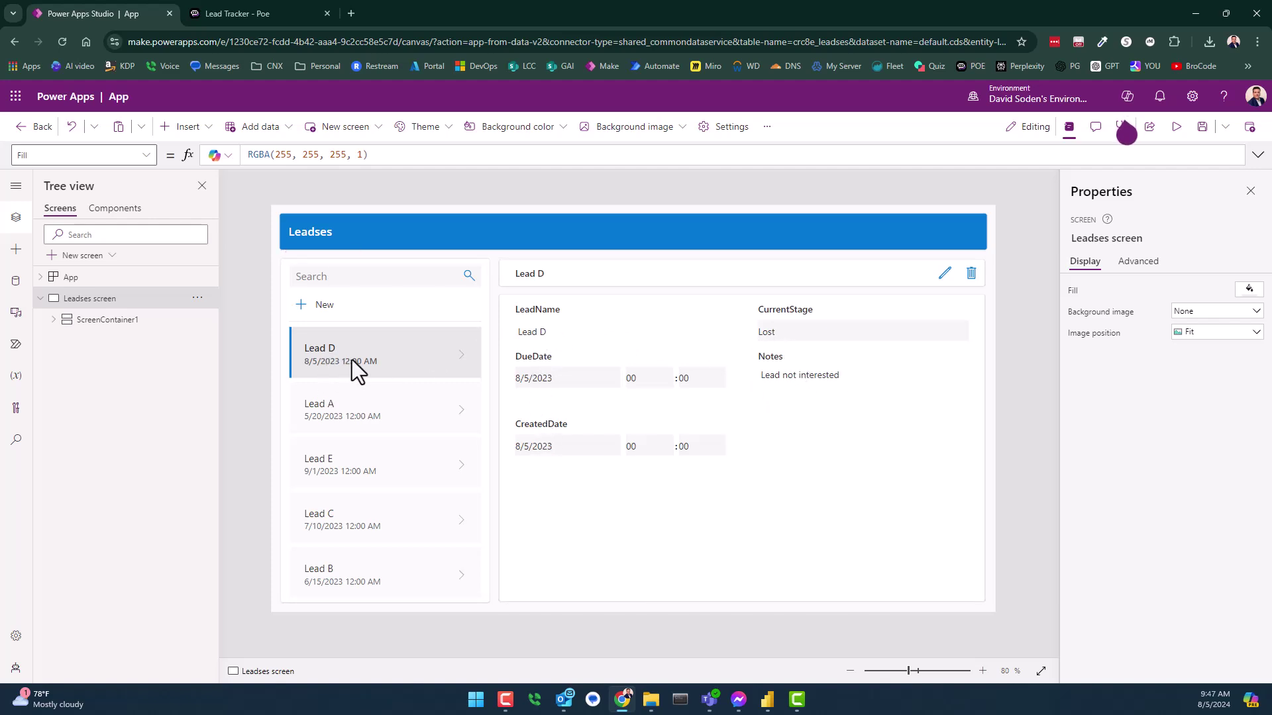
Preview the app and view the records of Lead A, Lead E, Lead C and Lead B.
click(1175, 128)
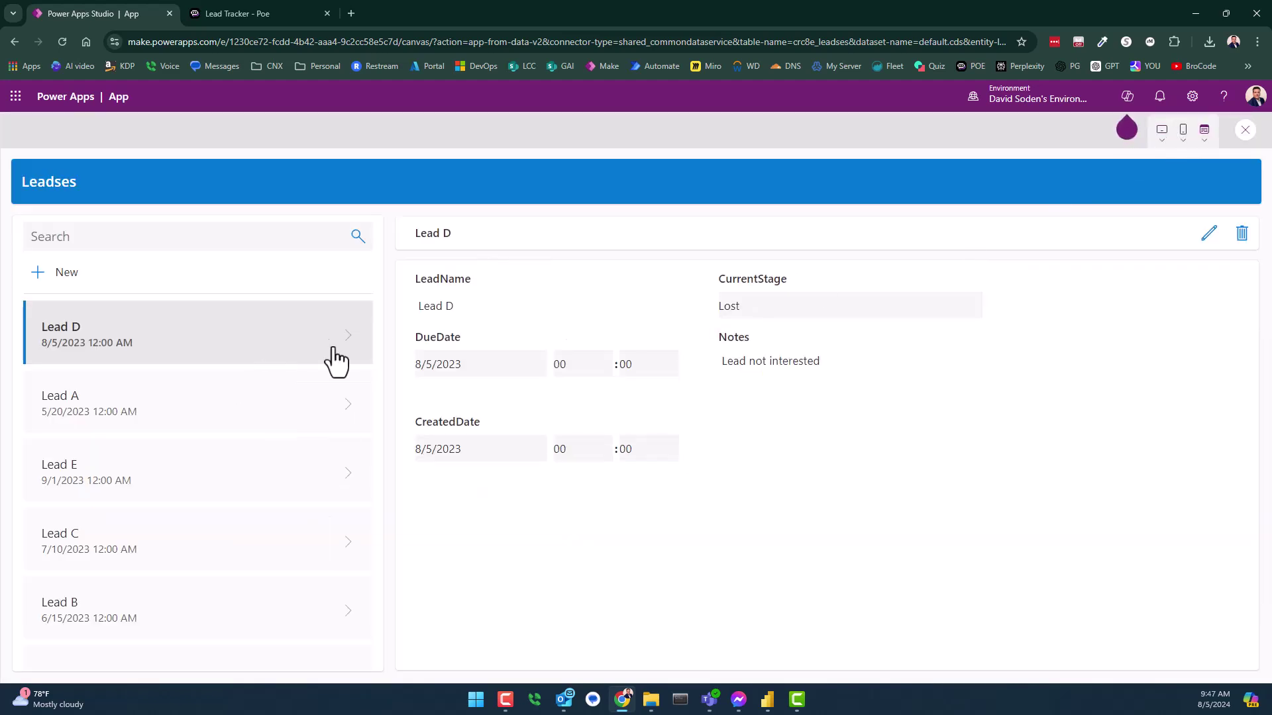
click(161, 403)
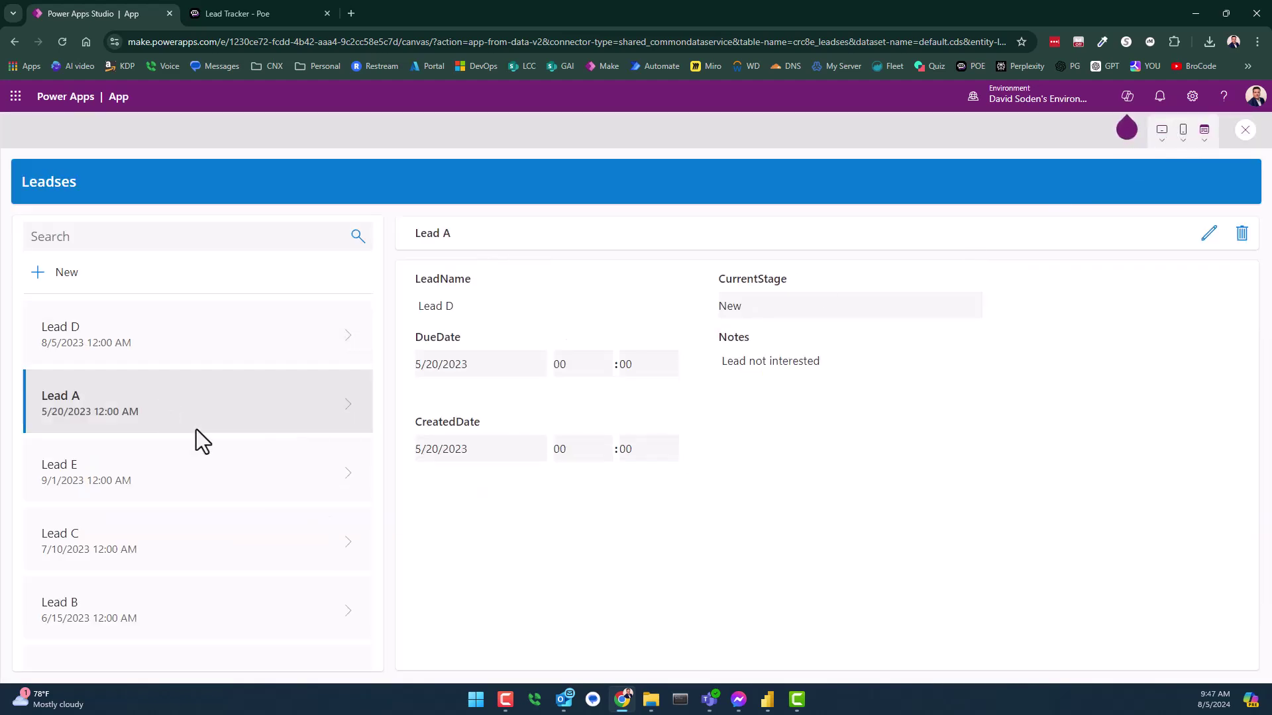
click(139, 478)
click(172, 539)
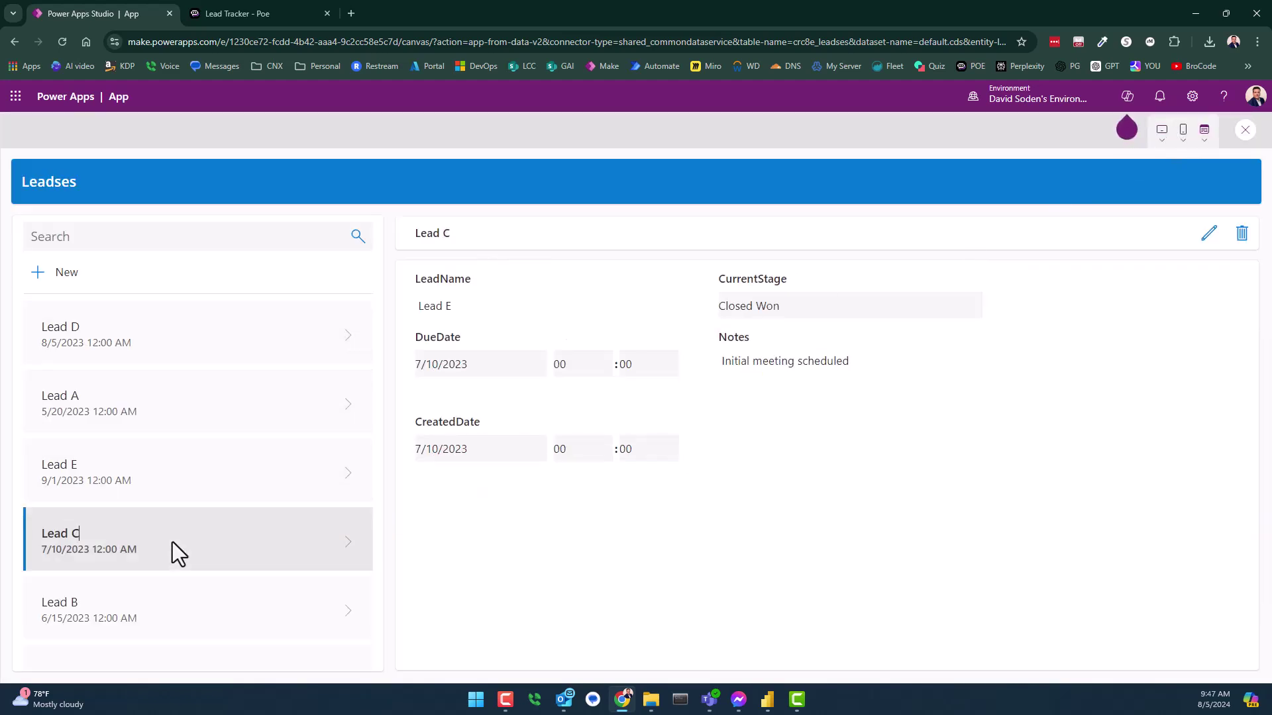
click(173, 618)
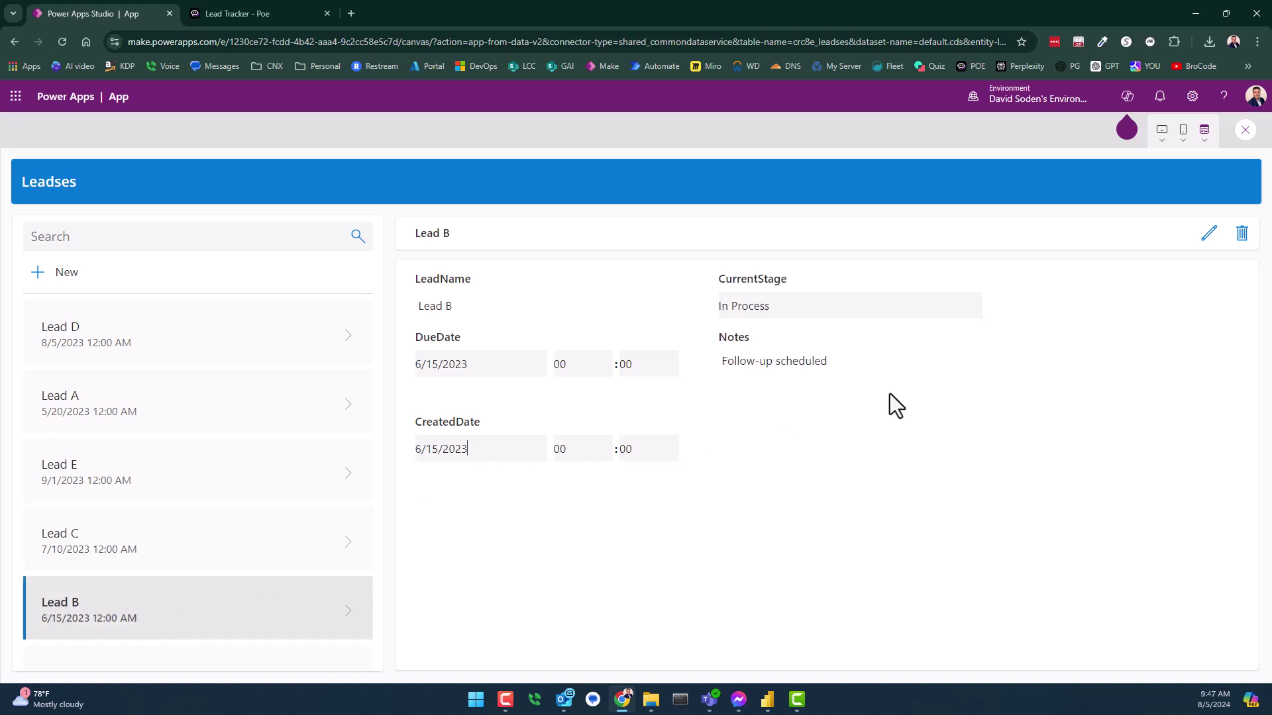
Open Lead B for editing, check its Notes, CurrentStage and LeadName fields, and close the preview.
click(1208, 233)
click(737, 373)
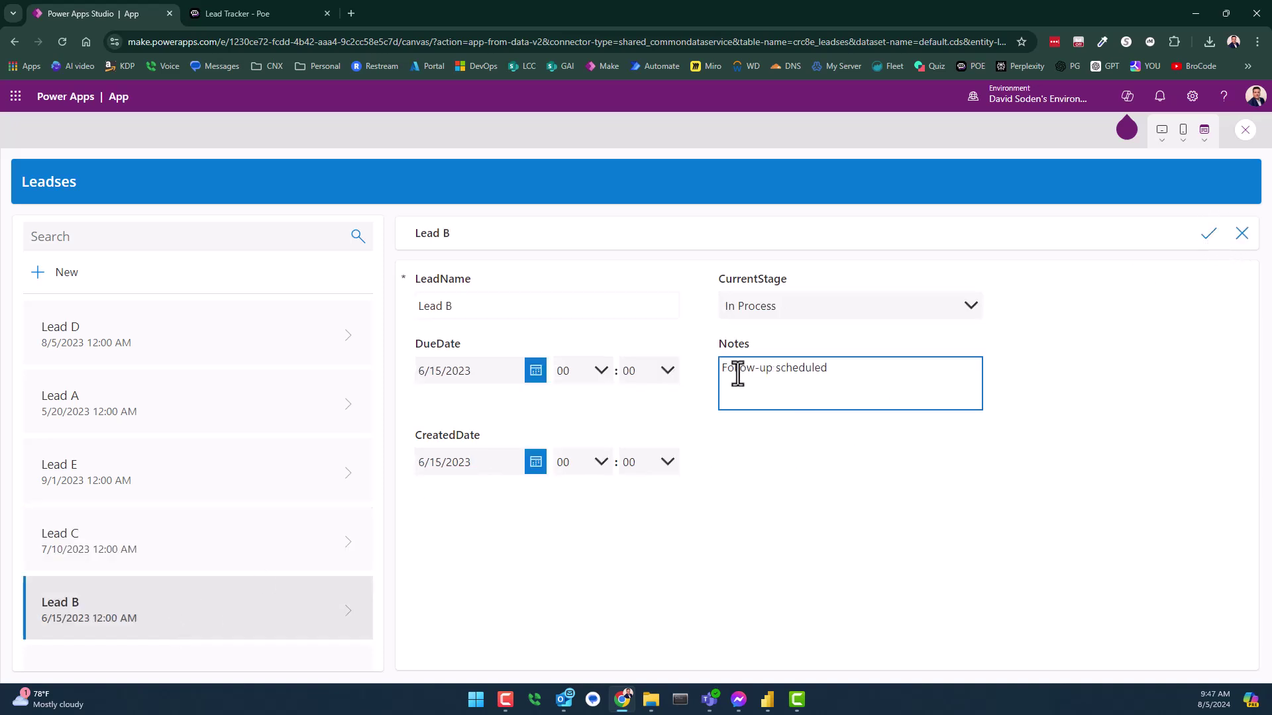
click(812, 309)
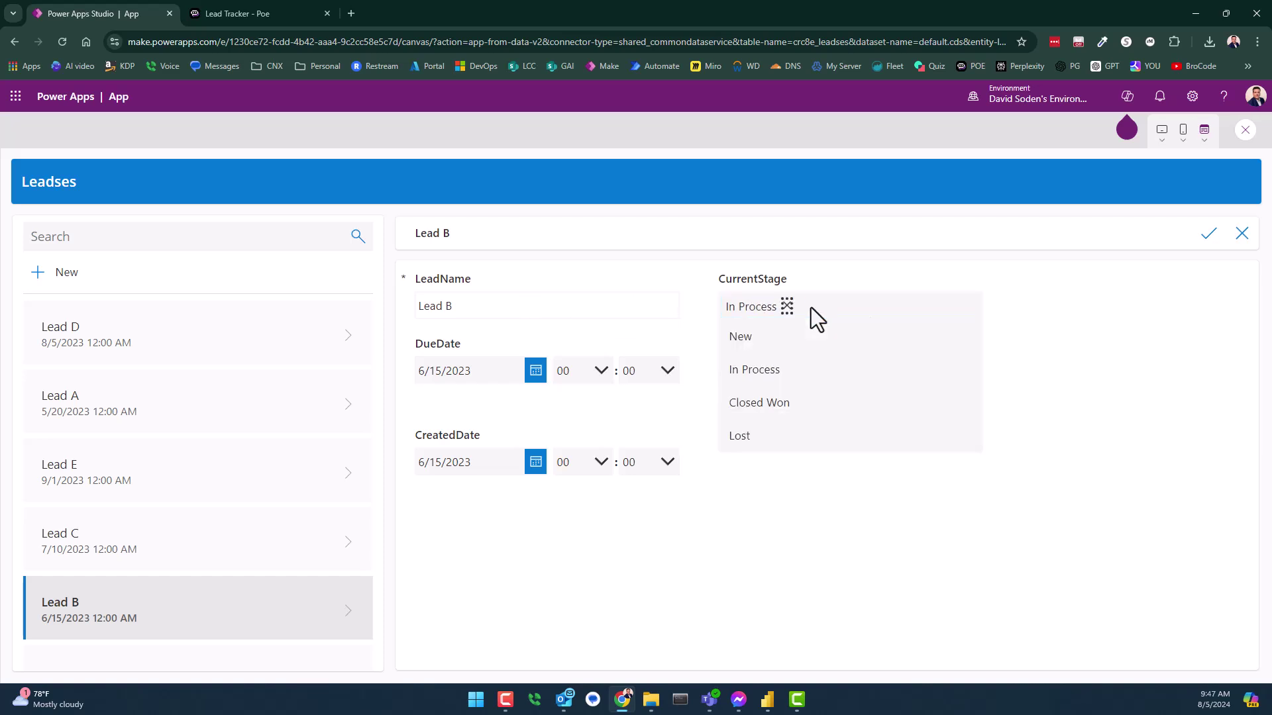
click(1102, 341)
click(467, 313)
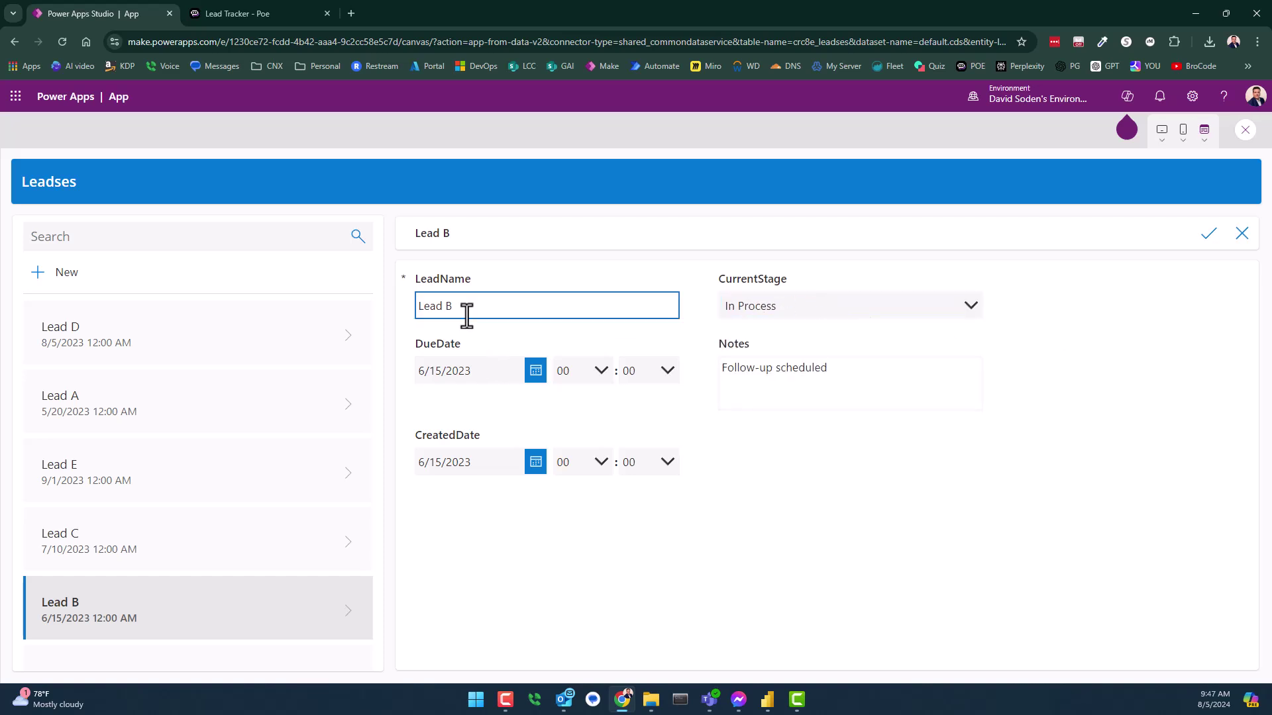
click(770, 368)
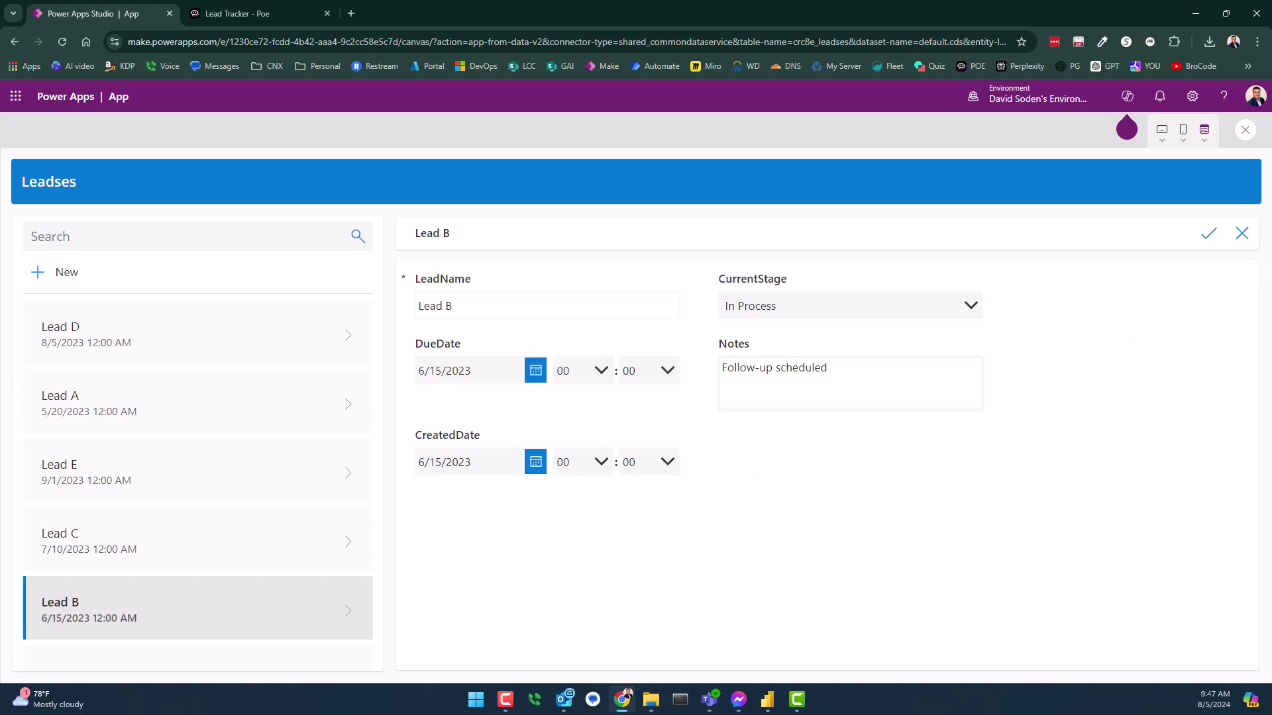
click(1243, 131)
click(757, 448)
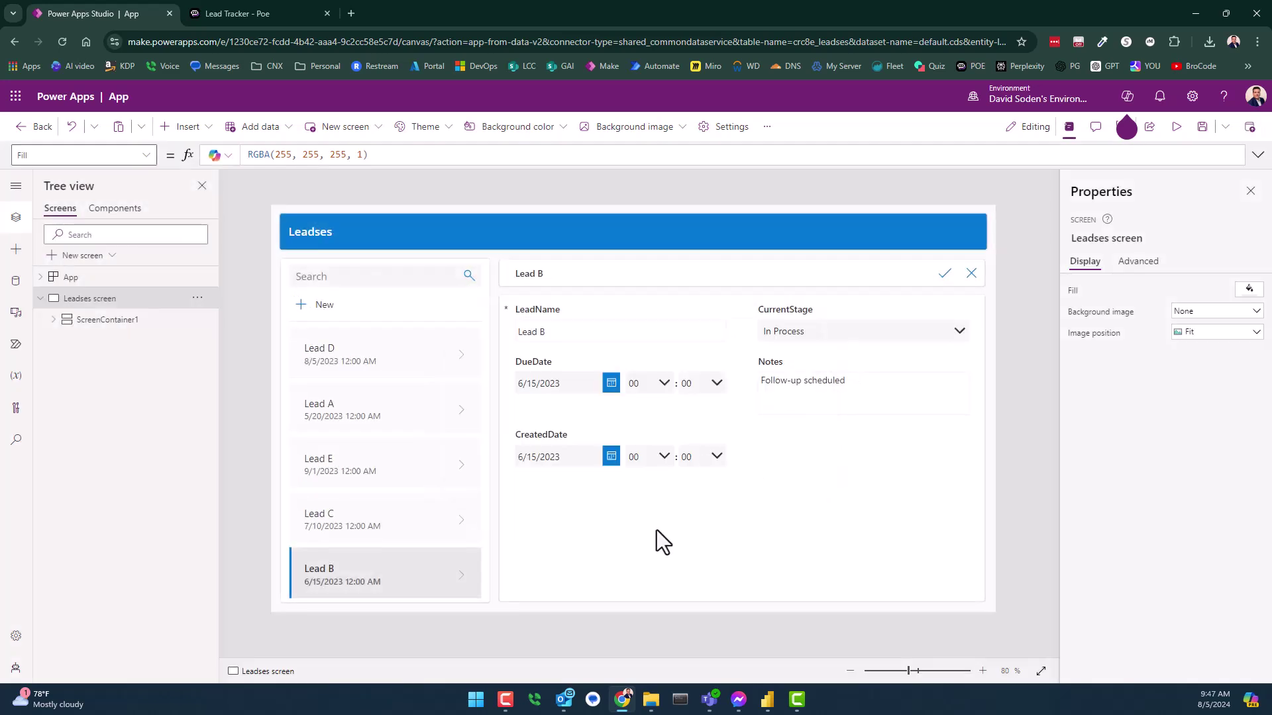
Examine the lead form's fields, the control types offered for CreatedDate, and the form's advanced properties.
click(793, 513)
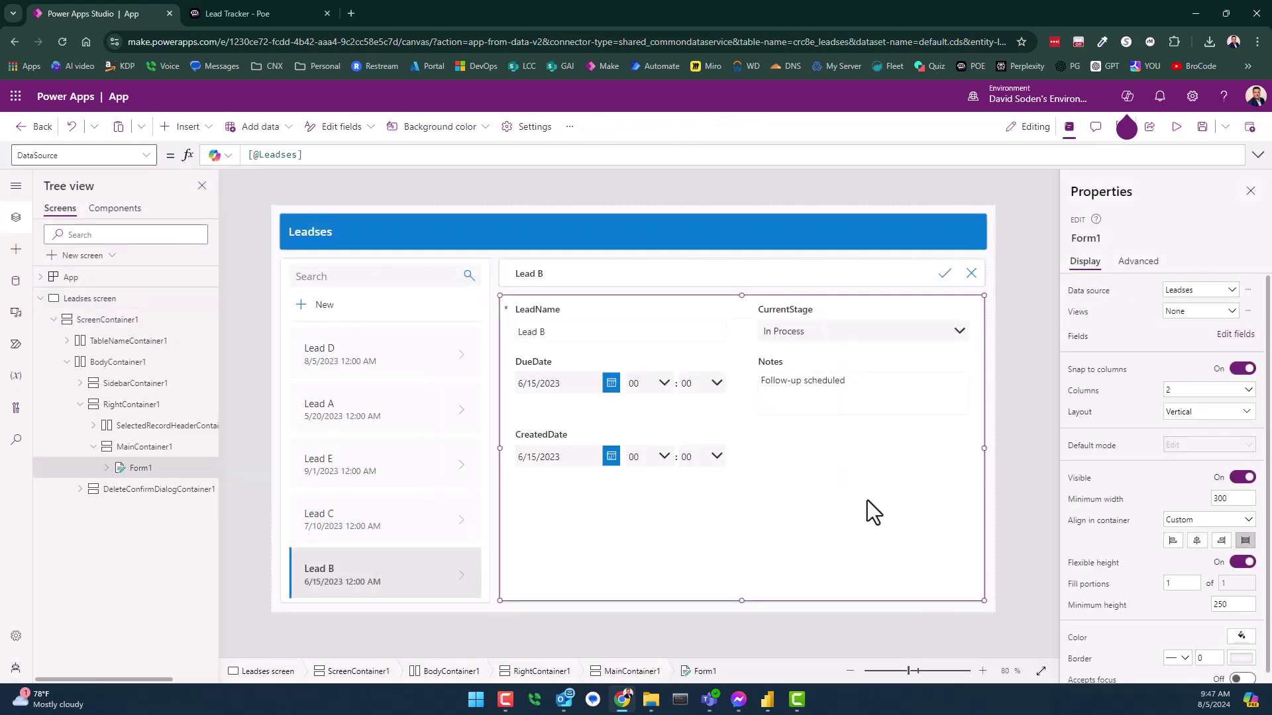
click(1235, 335)
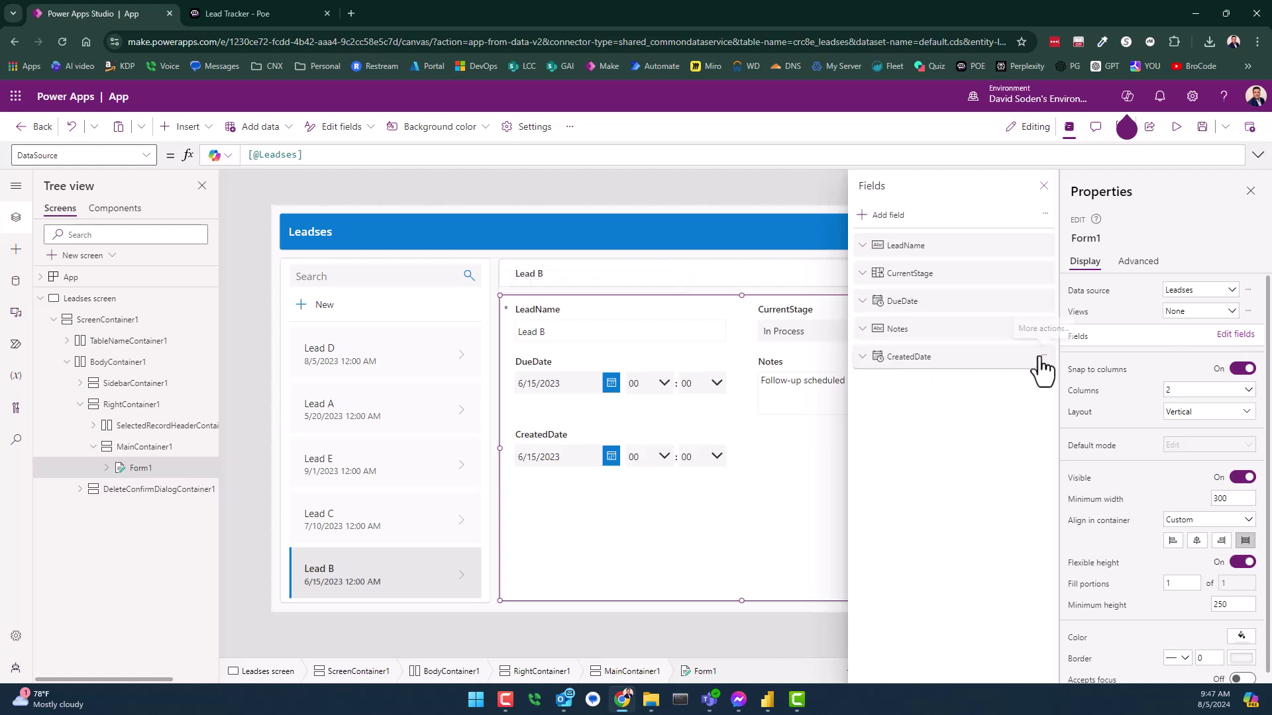
click(862, 357)
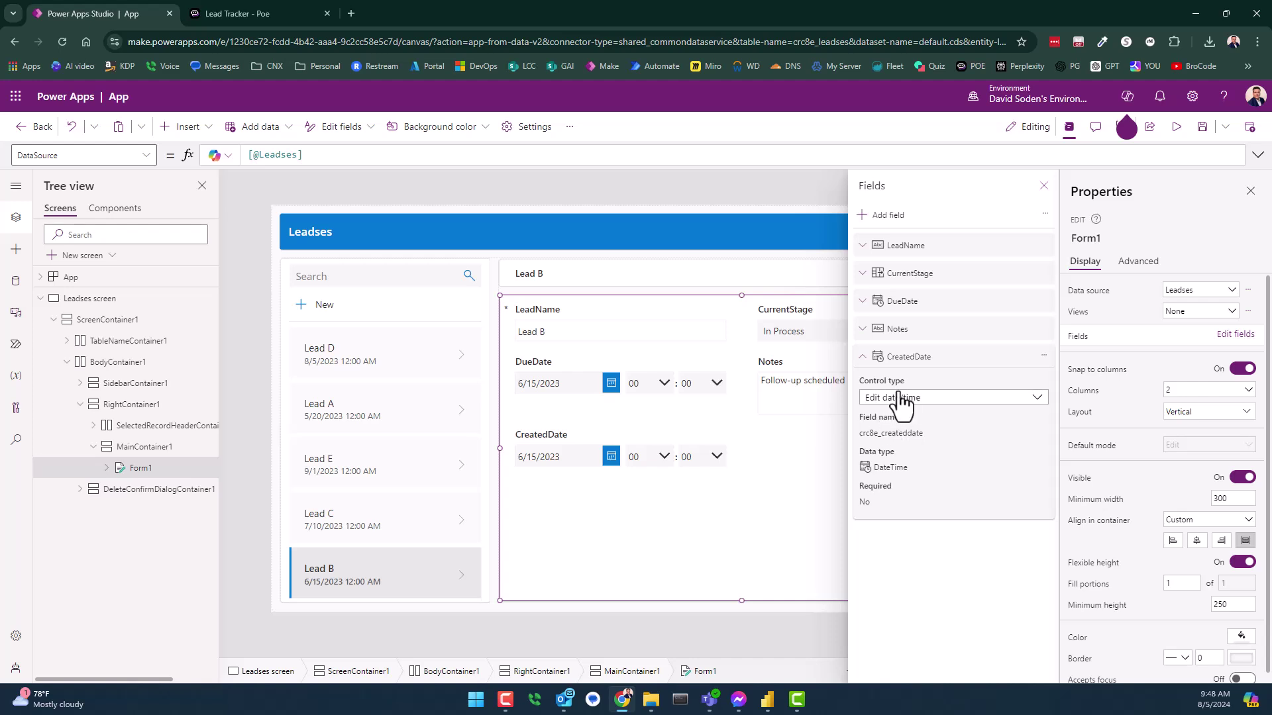
scroll(1163, 470, down, 1)
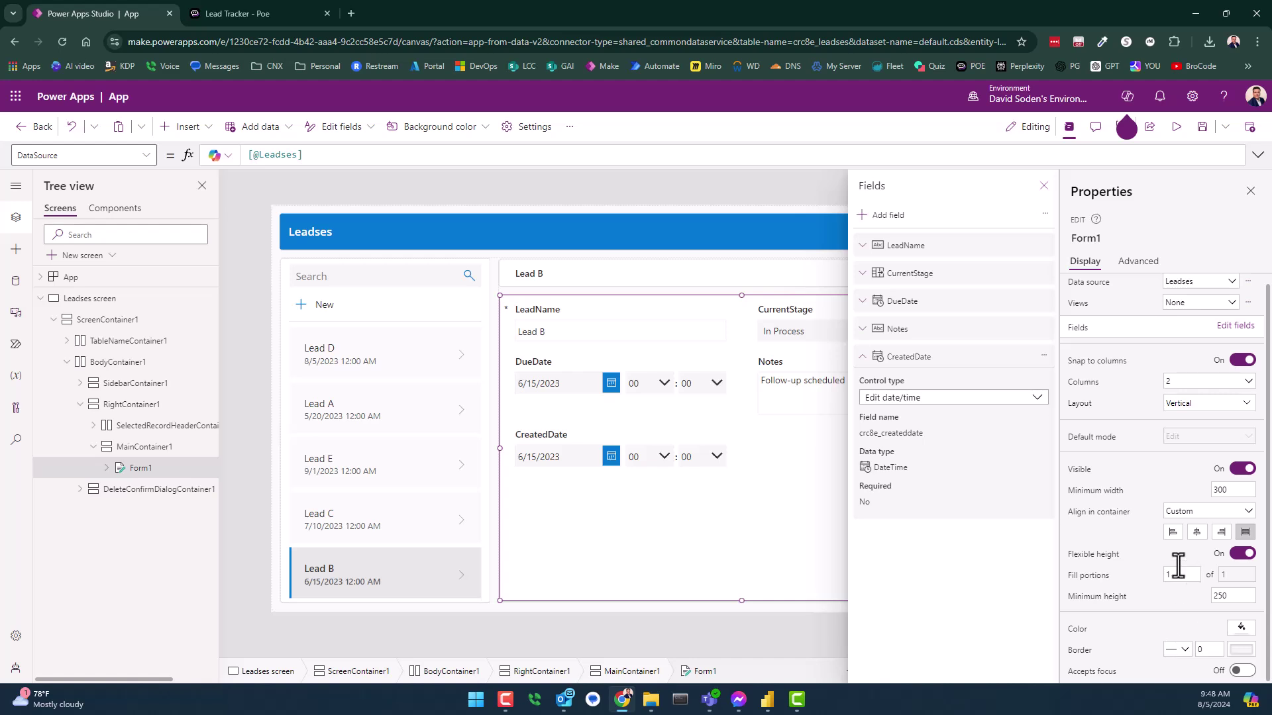
click(1037, 395)
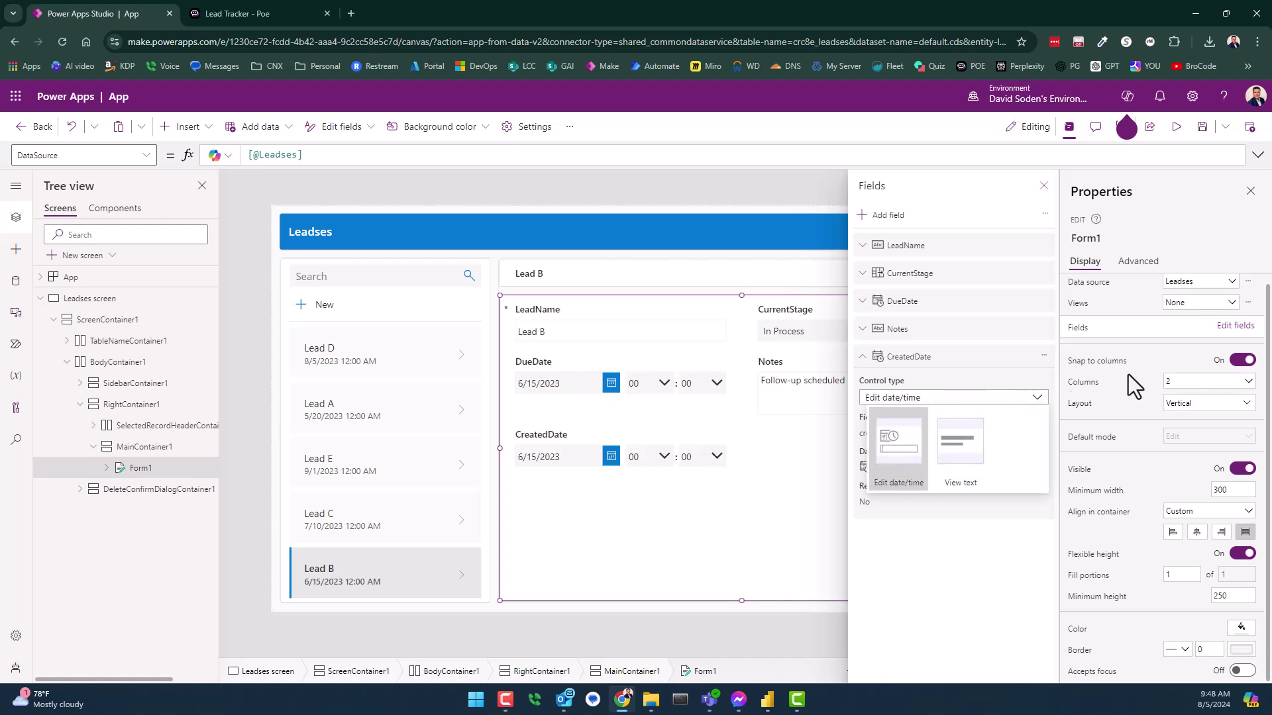
click(1137, 263)
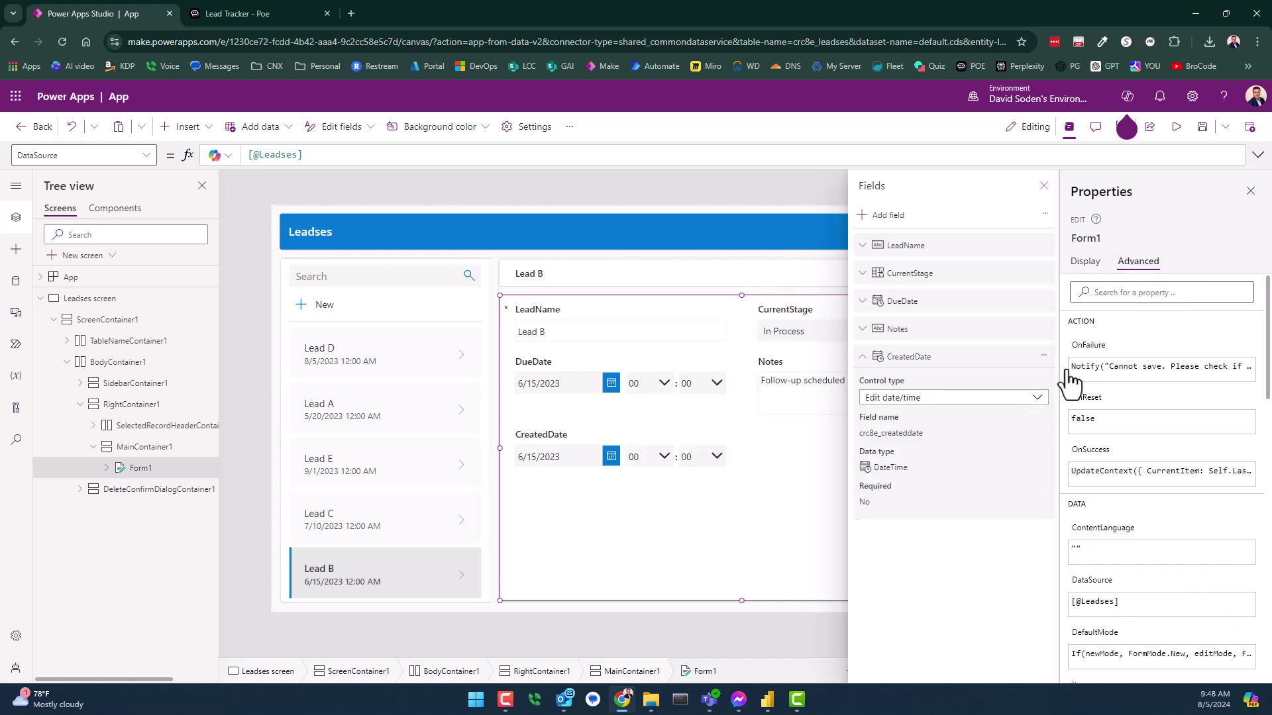
Close the field list, unlock the CreatedDate card and review its advanced properties.
click(617, 436)
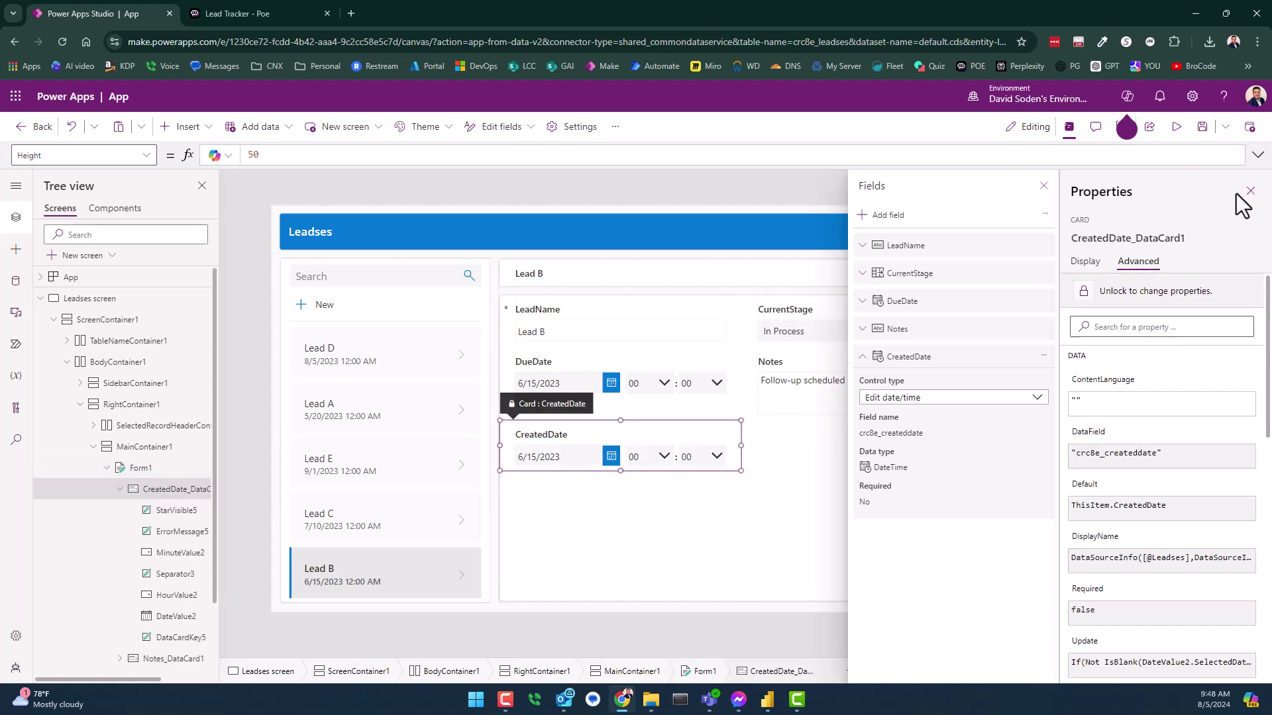
click(1044, 185)
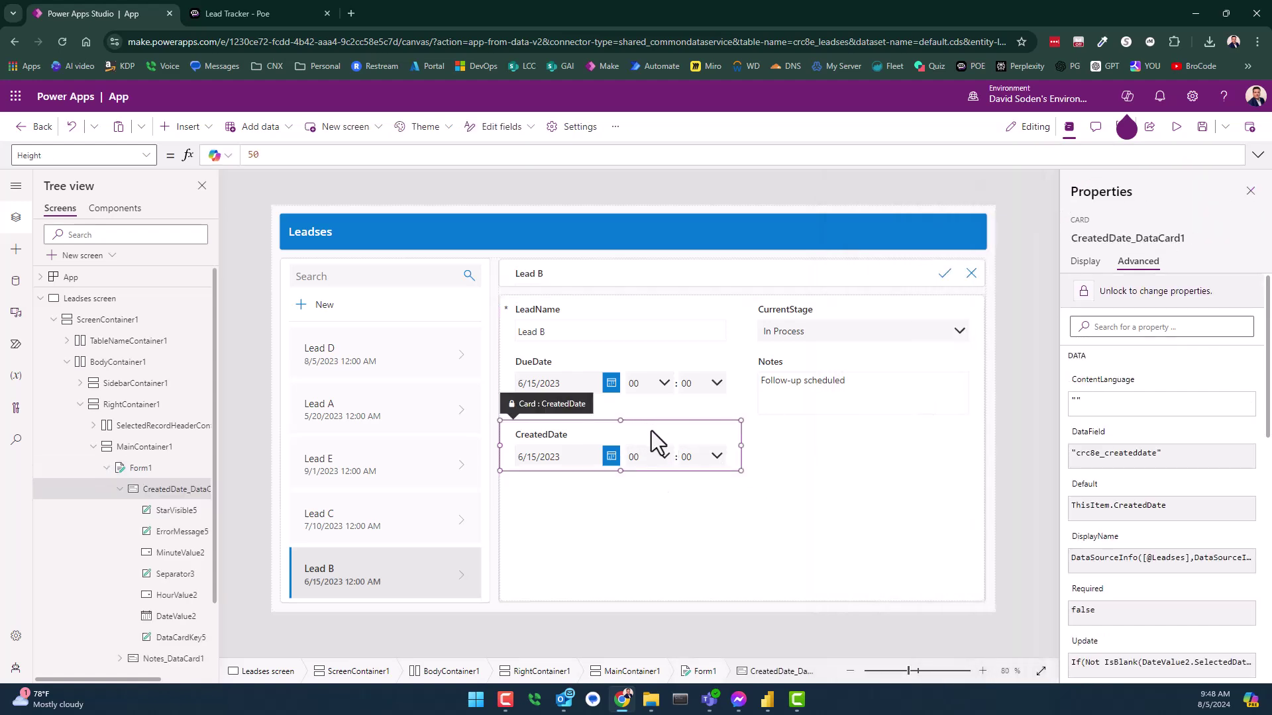
click(1098, 293)
scroll(1131, 614, down, 10)
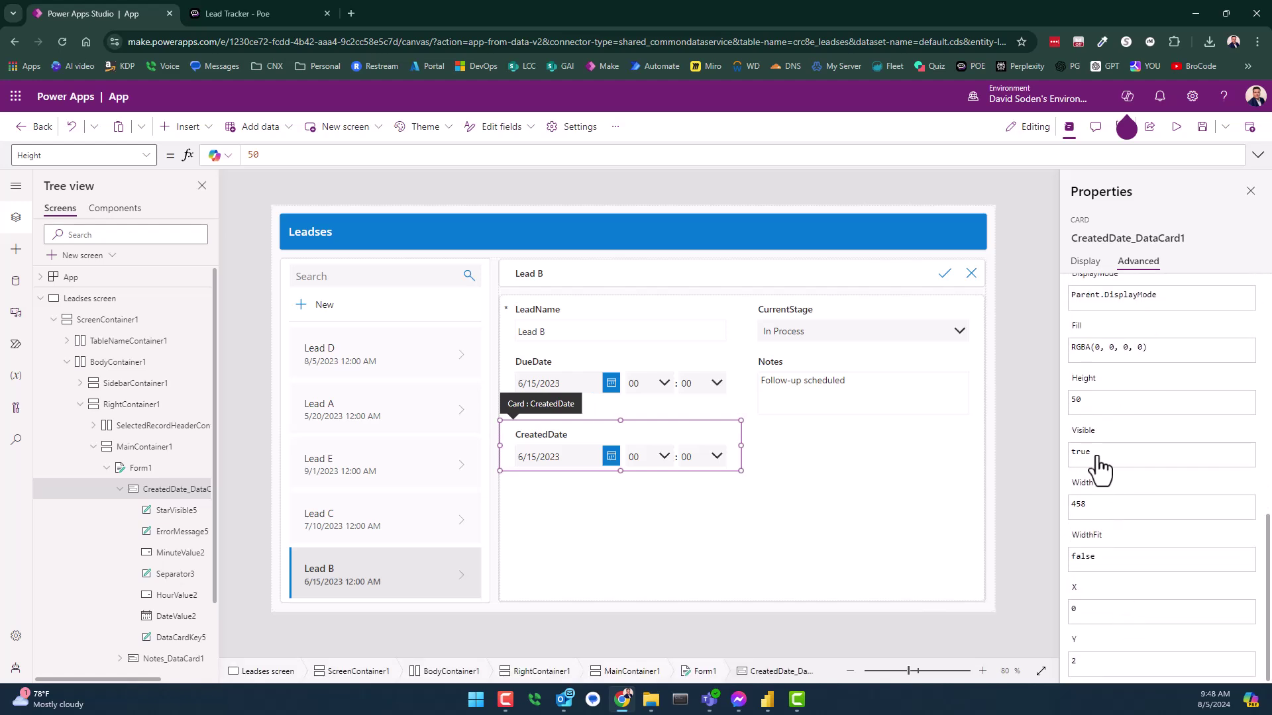
scroll(1099, 520, up, 3)
scroll(1100, 507, up, 1)
scroll(1107, 440, up, 6)
scroll(1106, 441, up, 3)
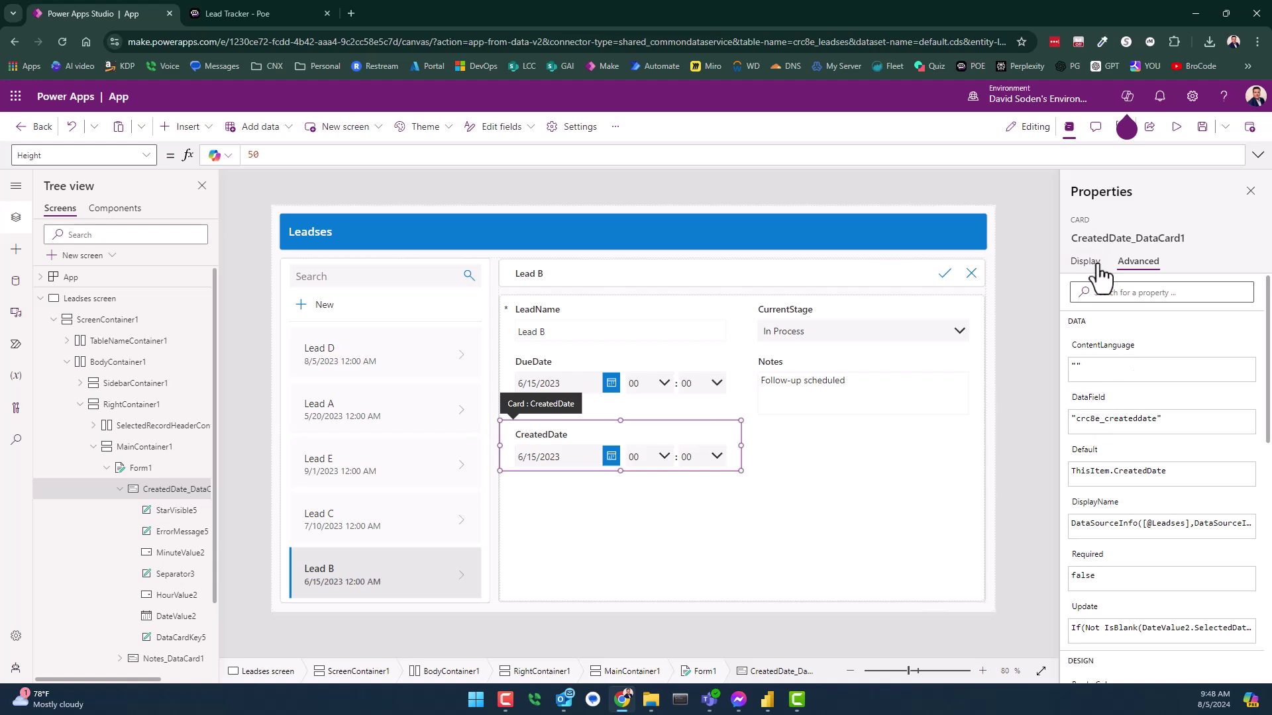
Delete the minute dropdown, hour dropdown and date picker from the CreatedDate card.
click(710, 456)
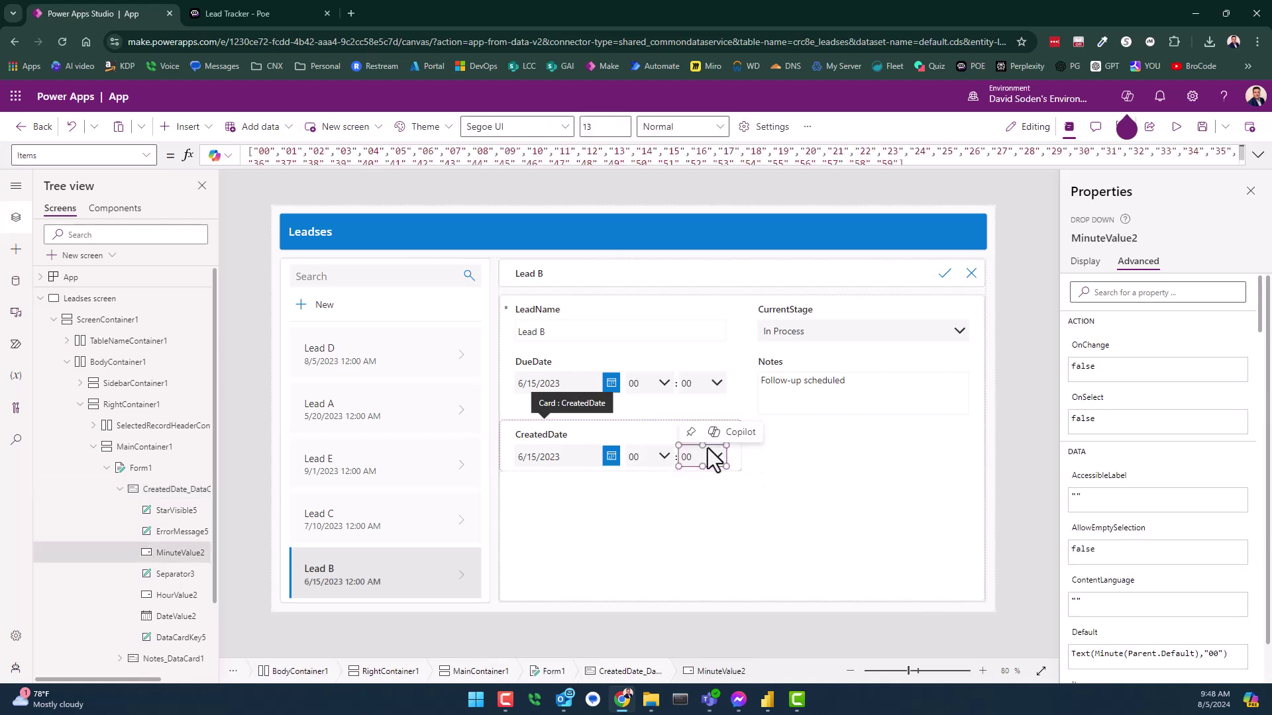
key(Delete)
click(651, 463)
key(Delete)
click(584, 457)
key(Delete)
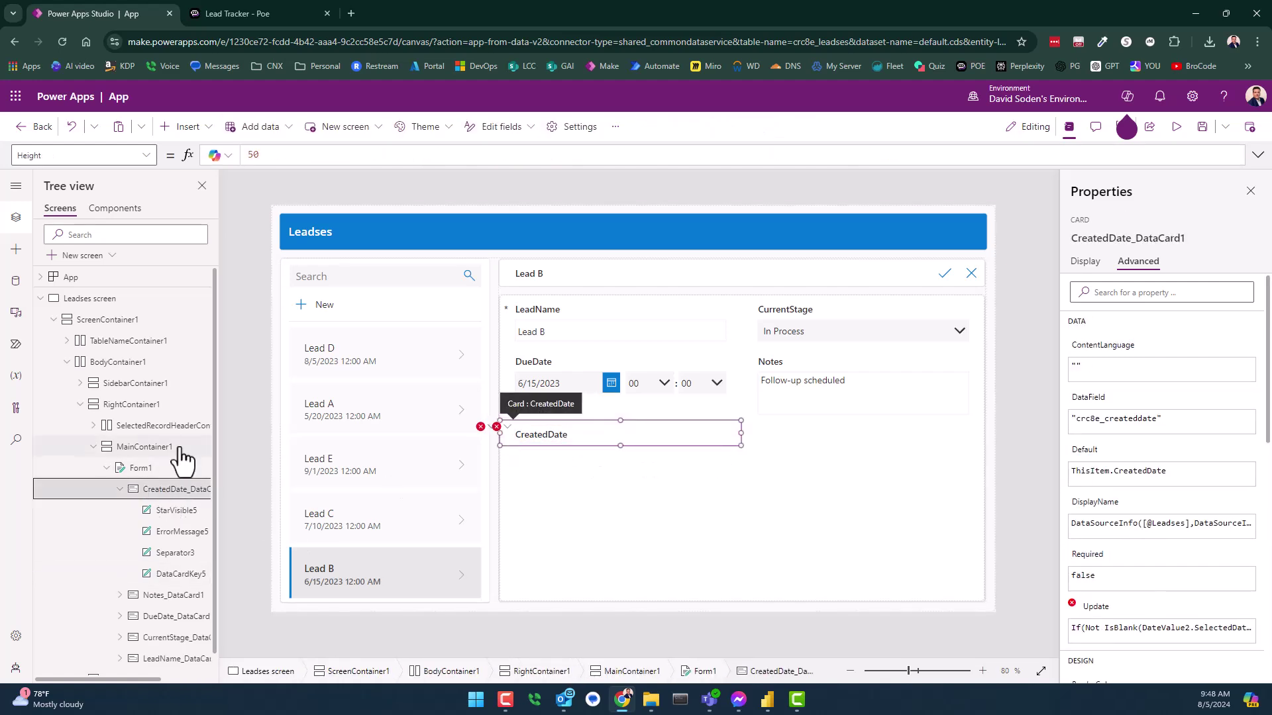
Insert a text label into the CreatedDate card and fit it beside the card's title.
click(189, 126)
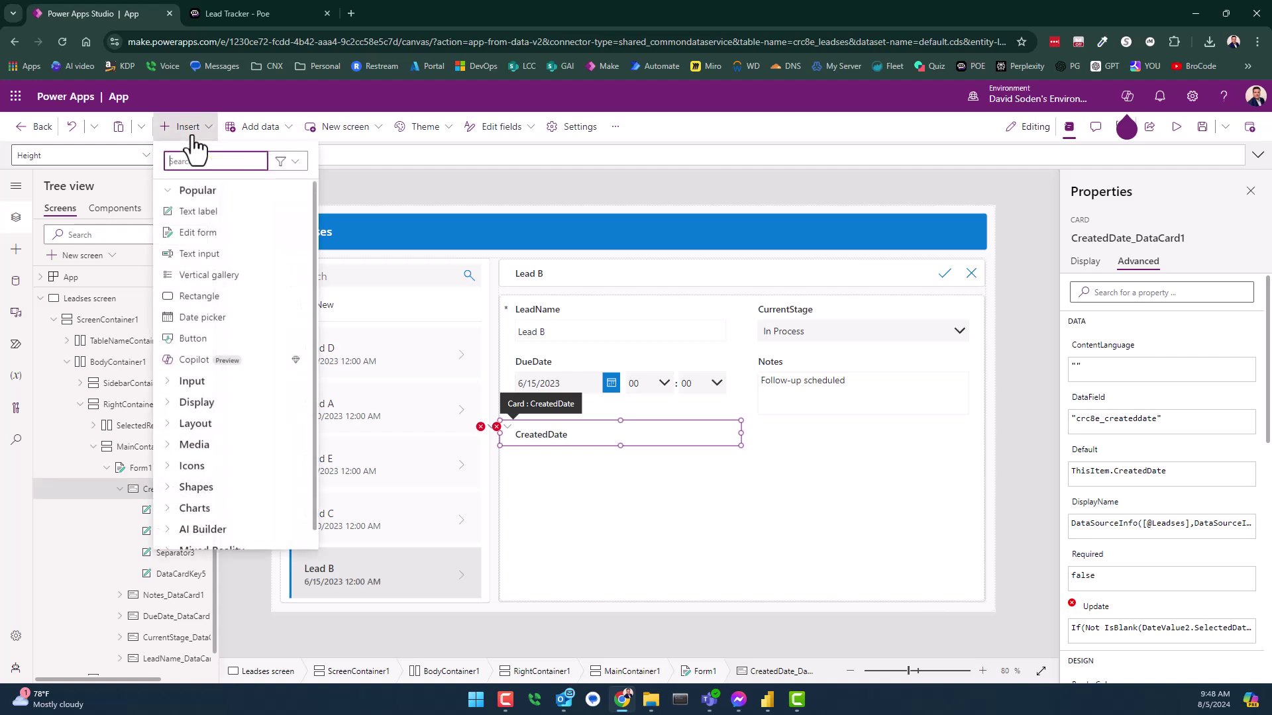
click(202, 213)
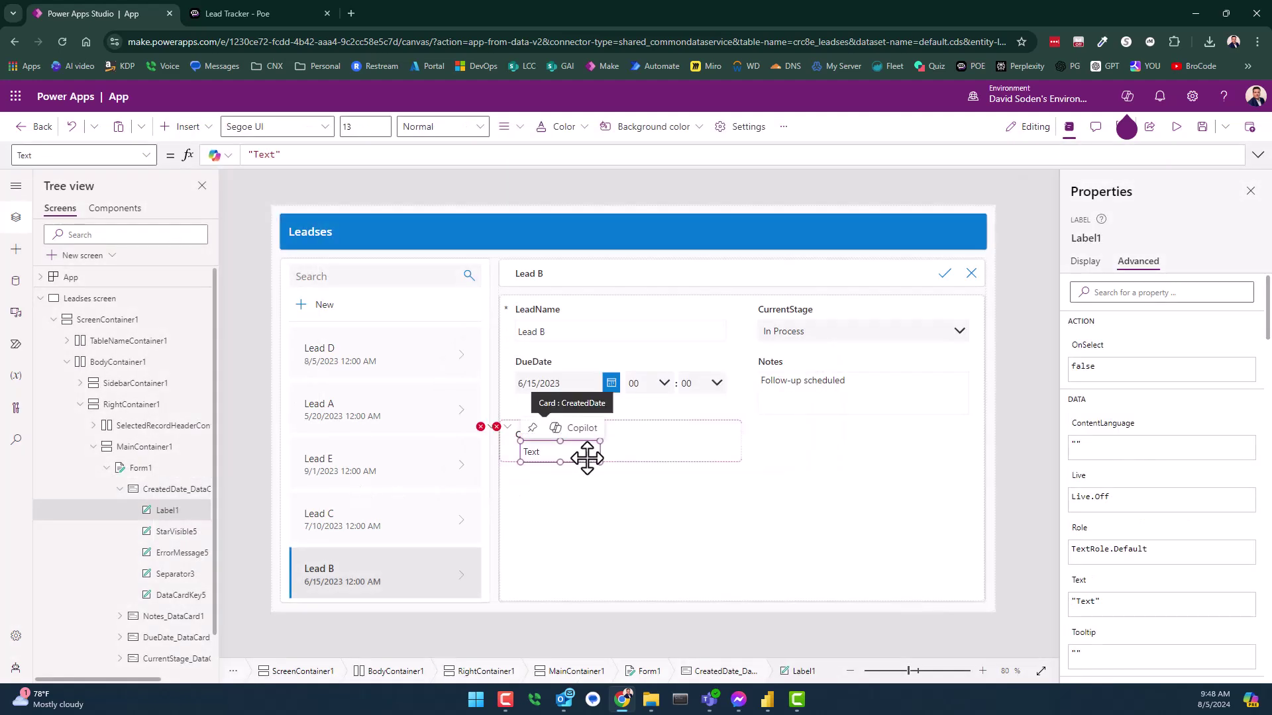
drag(601, 459, 731, 445)
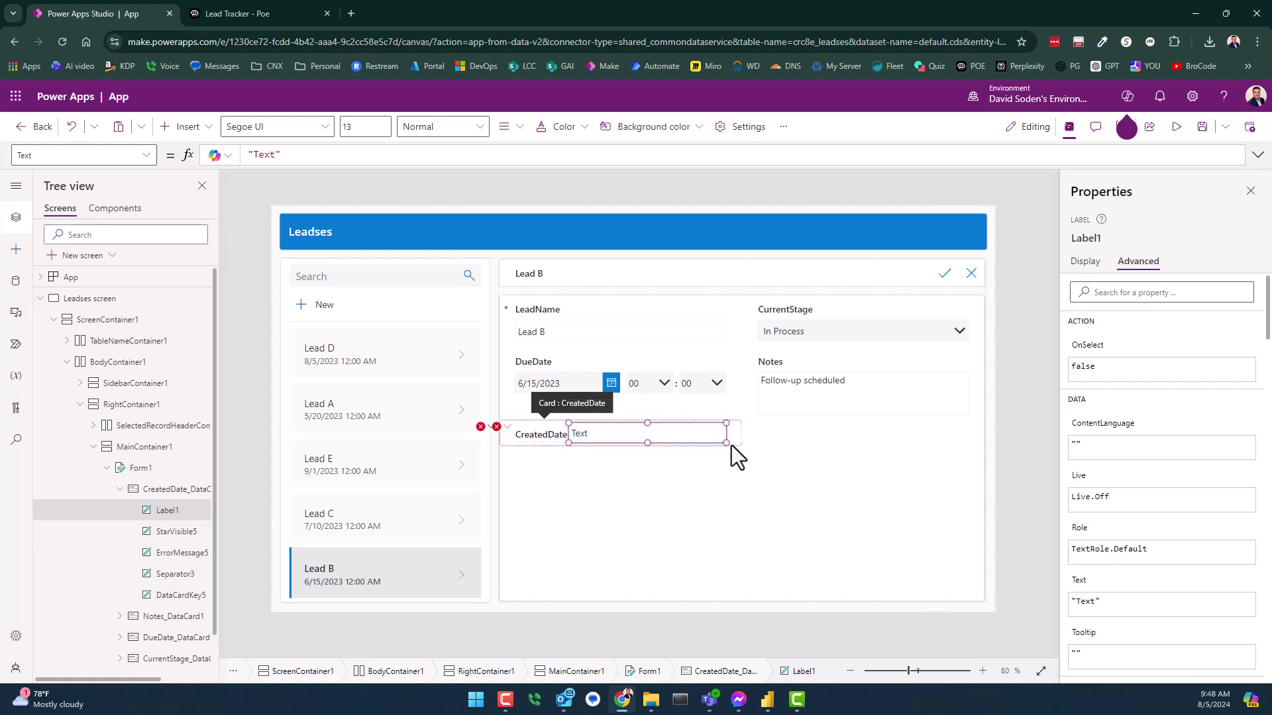
Set the new label's text formula to Text(ThisItem.'Created On').
drag(298, 157, 2, 141)
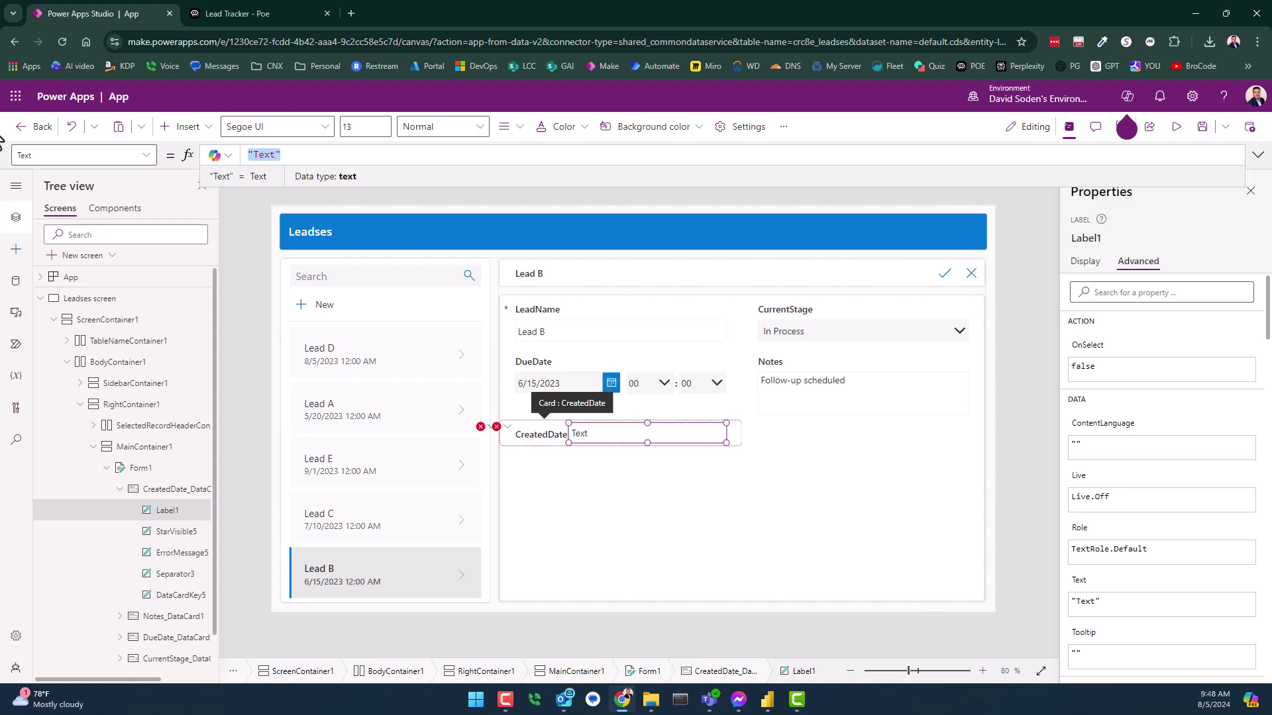
text(thi)
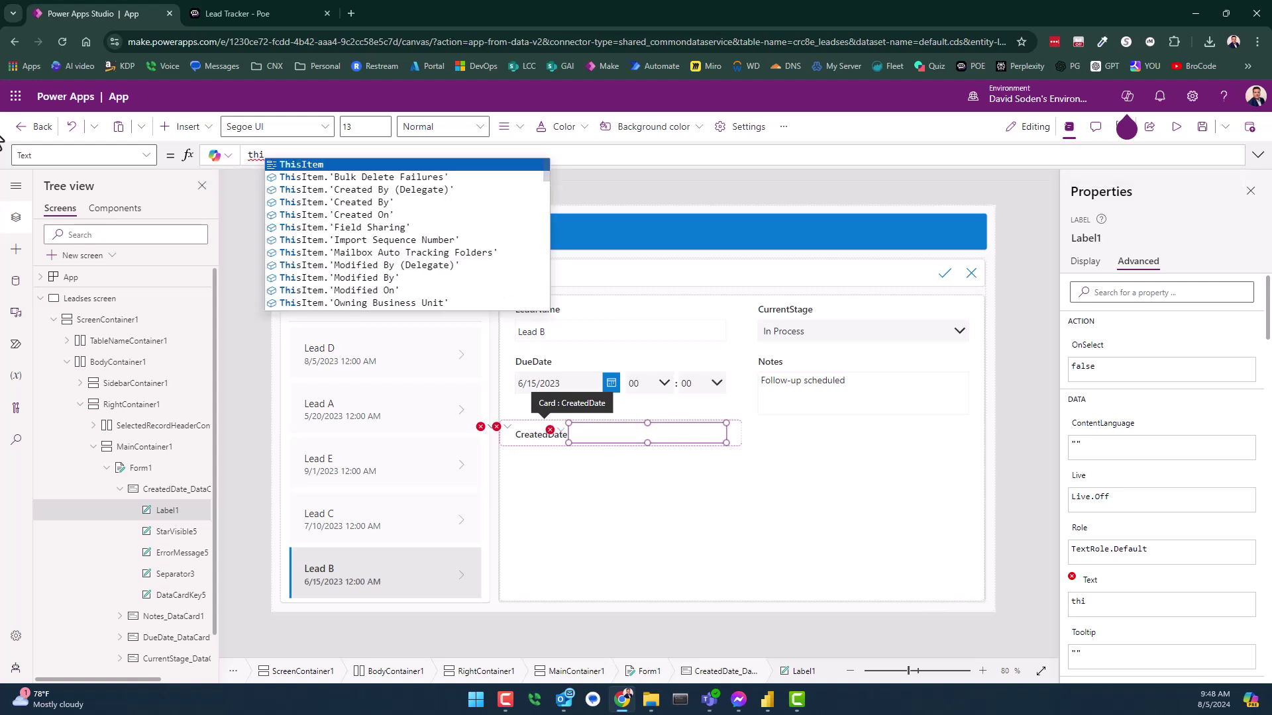
key(Down)
key(Down)
key(Down)
key(Down)
key(Return)
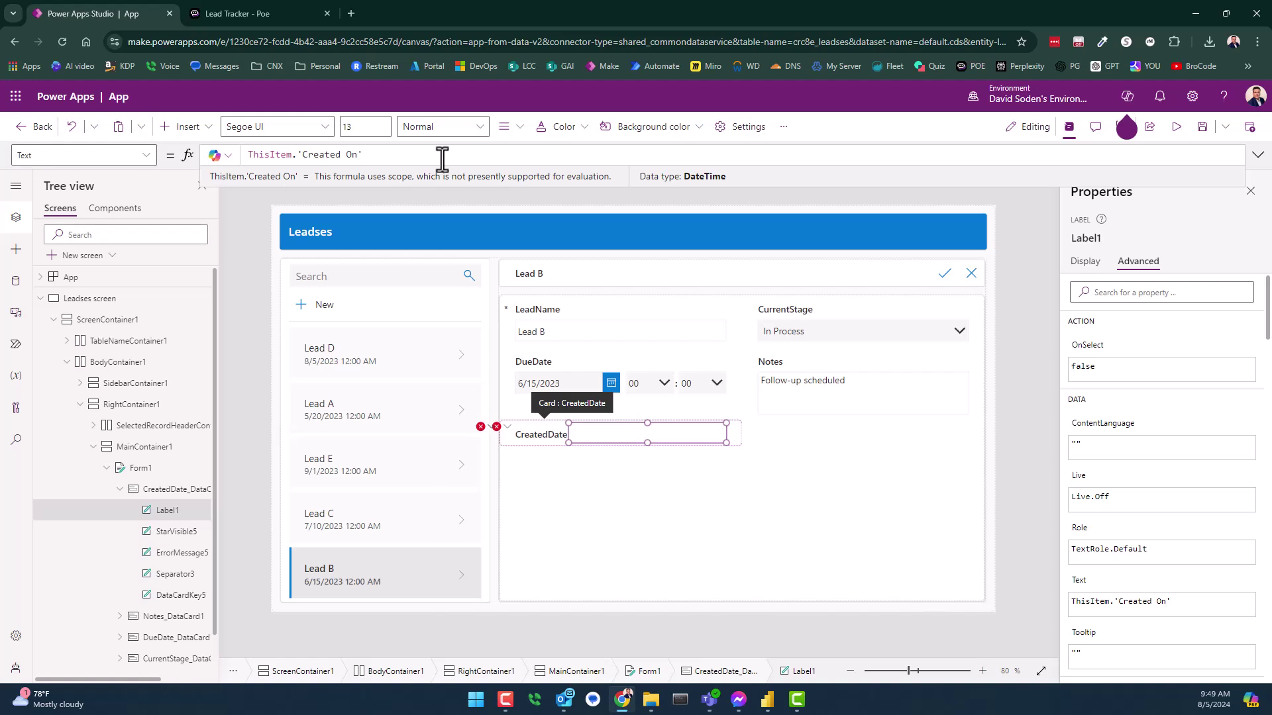
text(text)
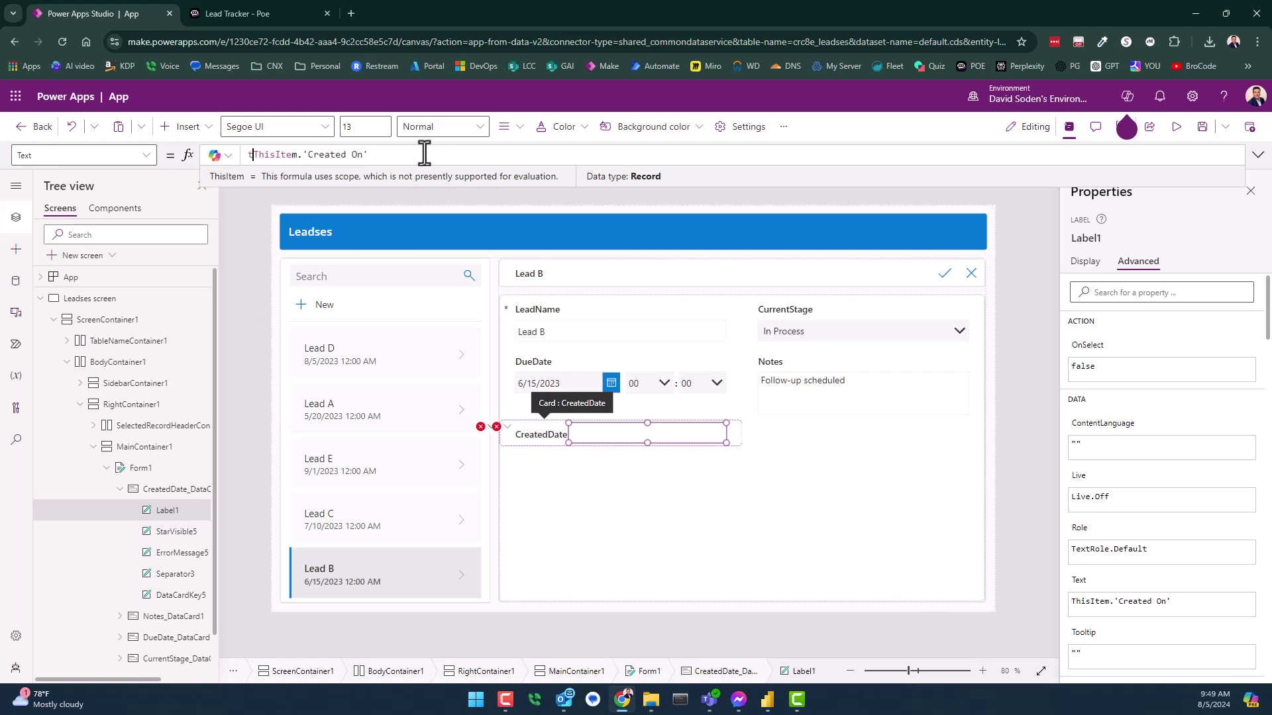
text(()
key(End)
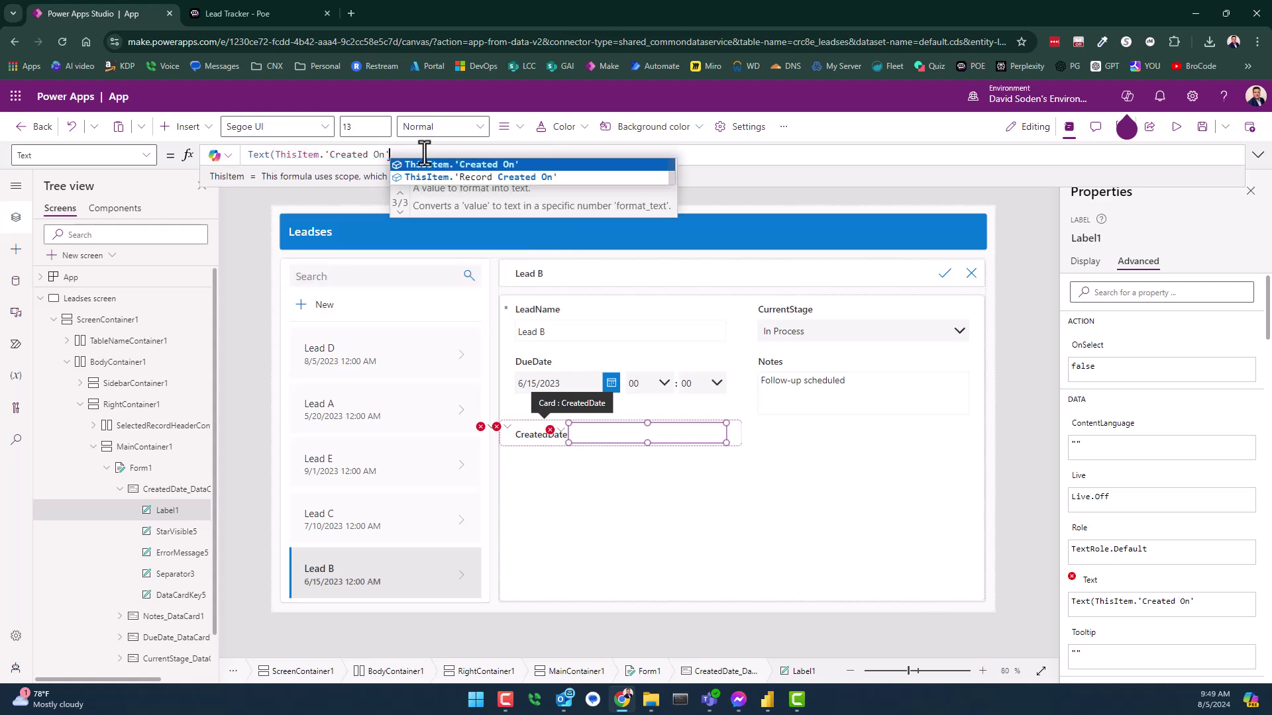
text())
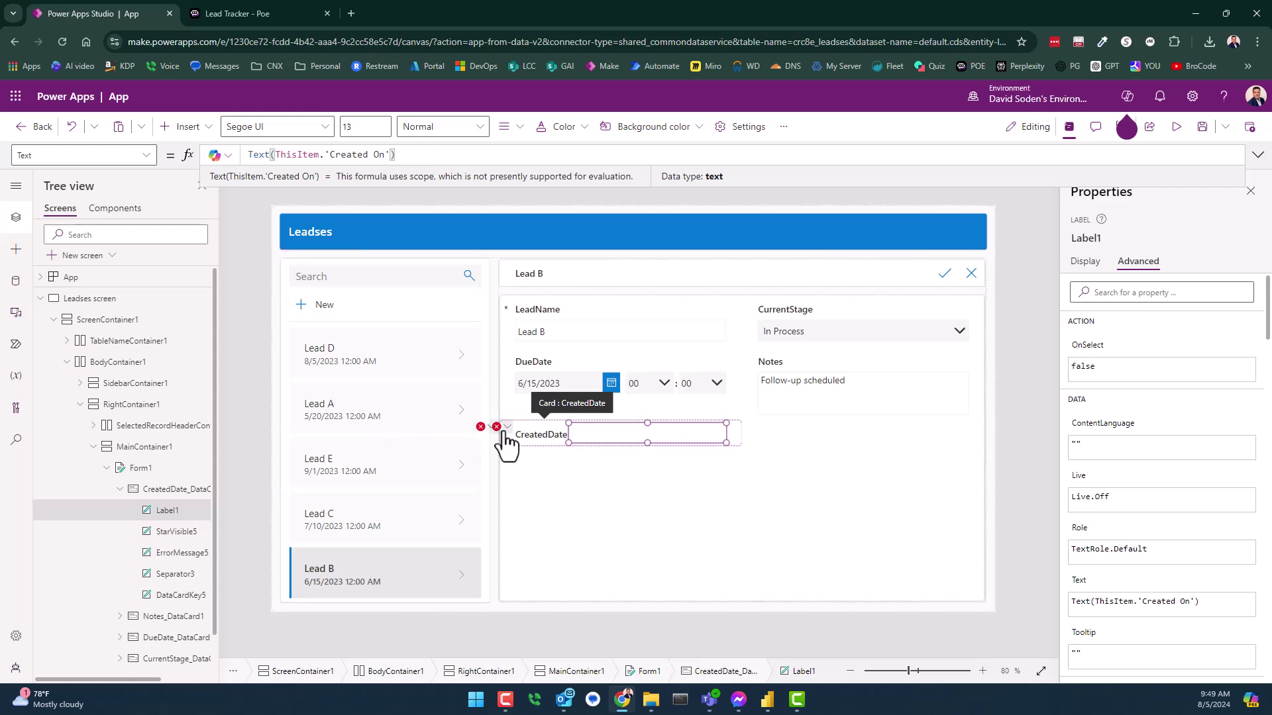
Strip the Text function from the new label's formula, keeping only ThisItem.'Created On'.
click(411, 156)
key(Delete)
key(Home)
key(Delete)
key(Delete)
key(Delete)
key(Delete)
key(Delete)
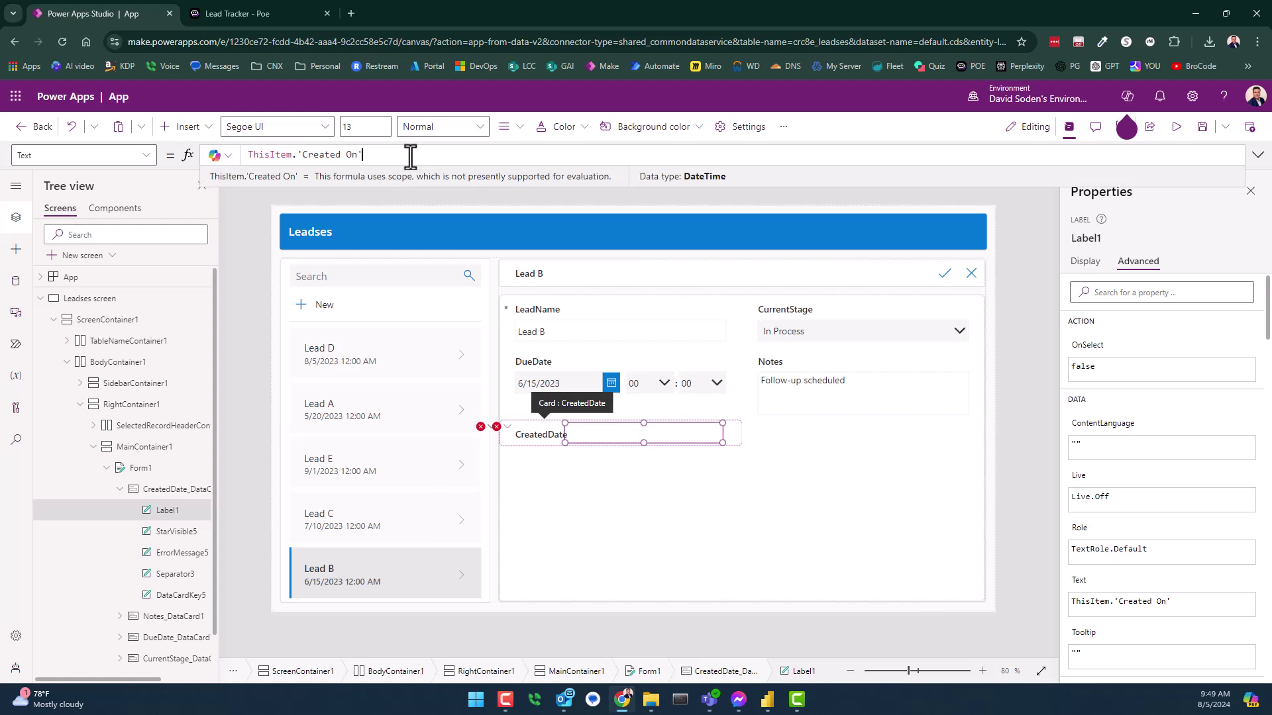
Replace the new label's whole text formula with Text(ThisItem.'Created On').
key(ctrl+a)
key(BackSpace)
text(Text)
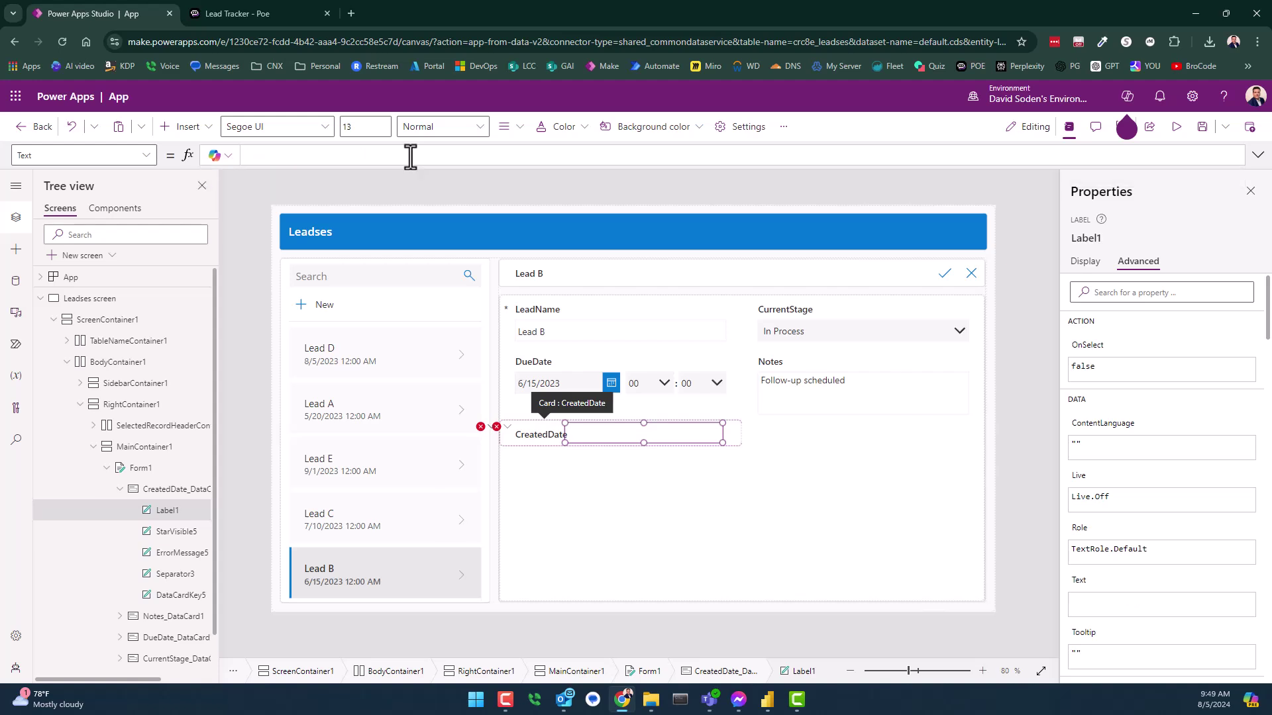
key(Escape)
text((ThisItem.'Created On'))
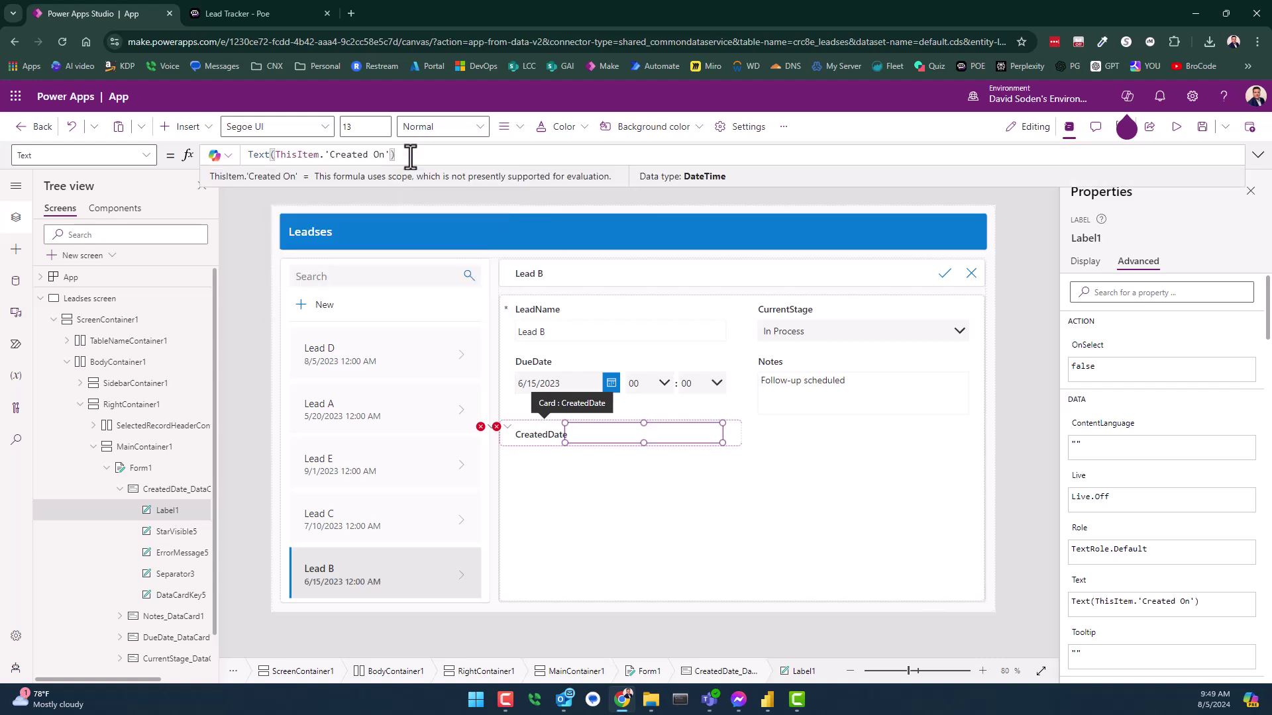
Review the error flagged on ErrorMessage5's Y formula and recheck the new label's text formula.
click(498, 428)
click(549, 449)
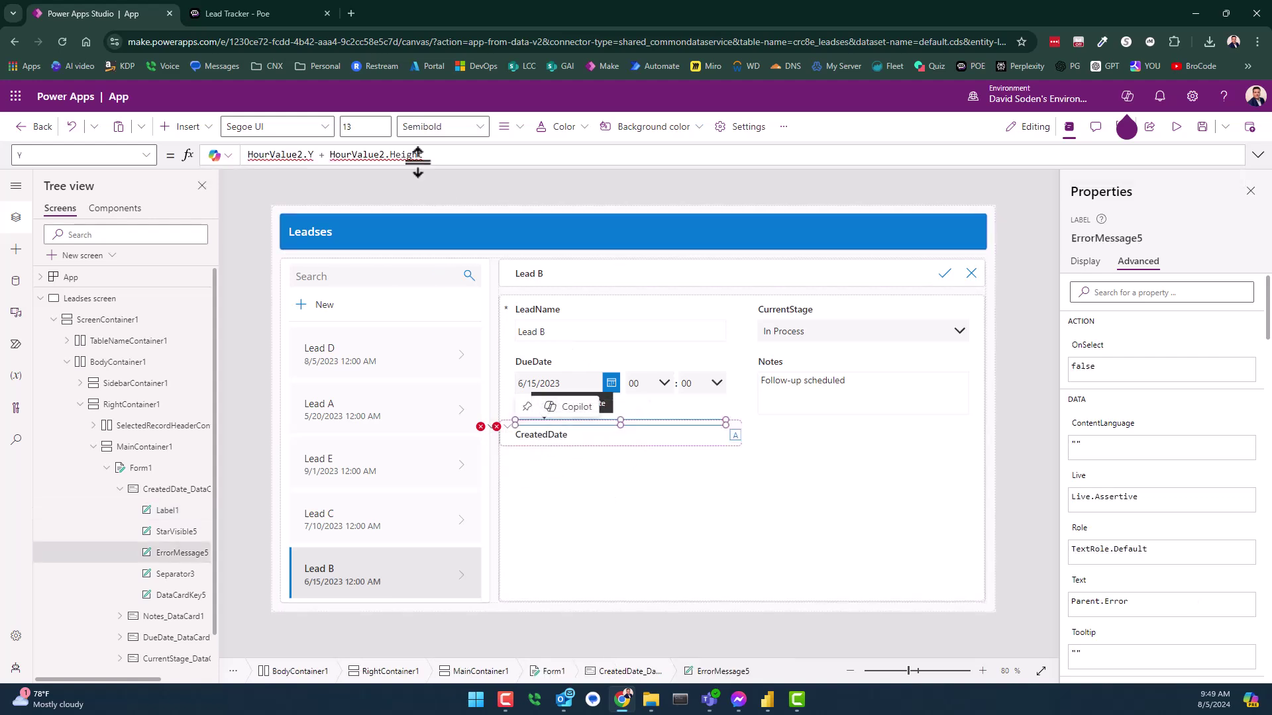
click(599, 436)
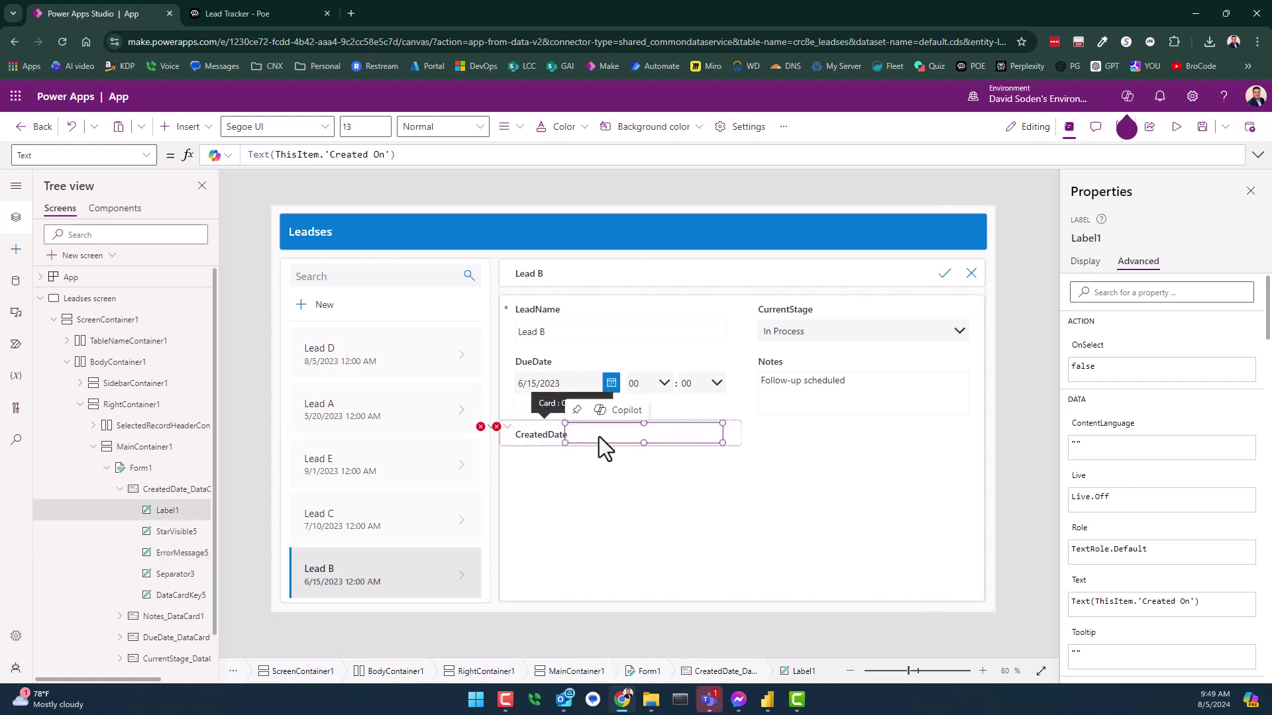
click(447, 155)
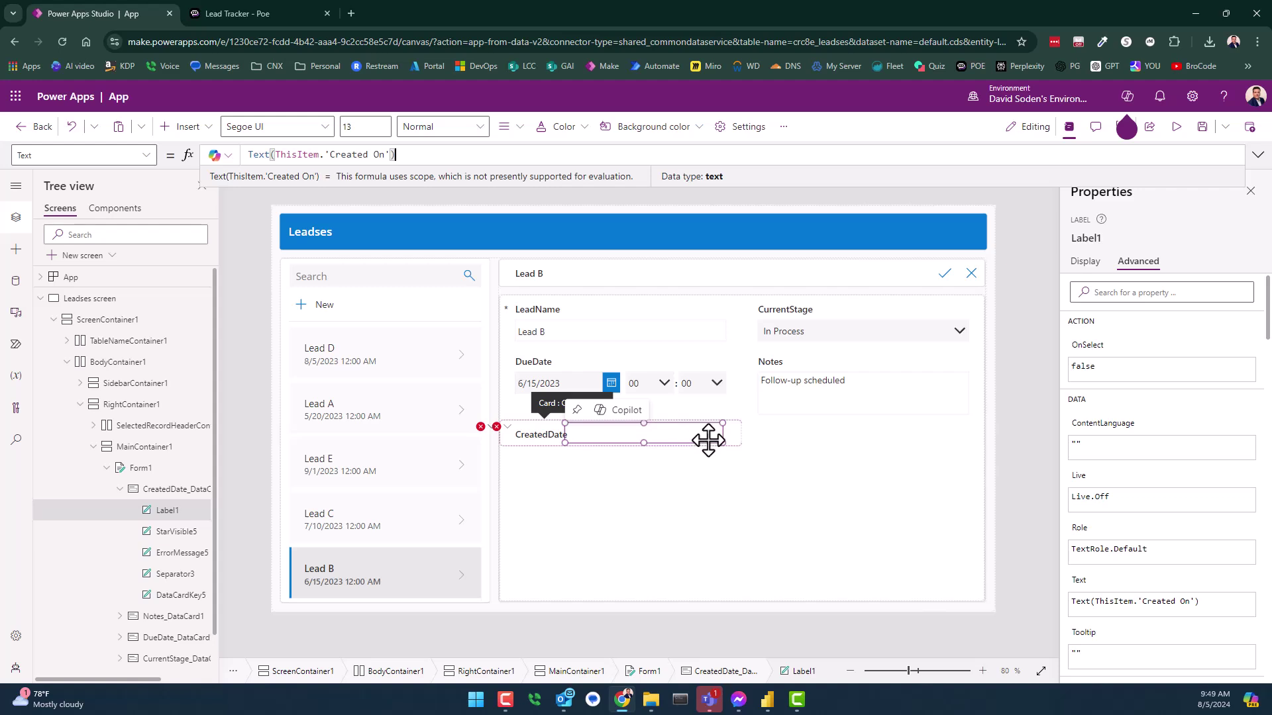
click(644, 446)
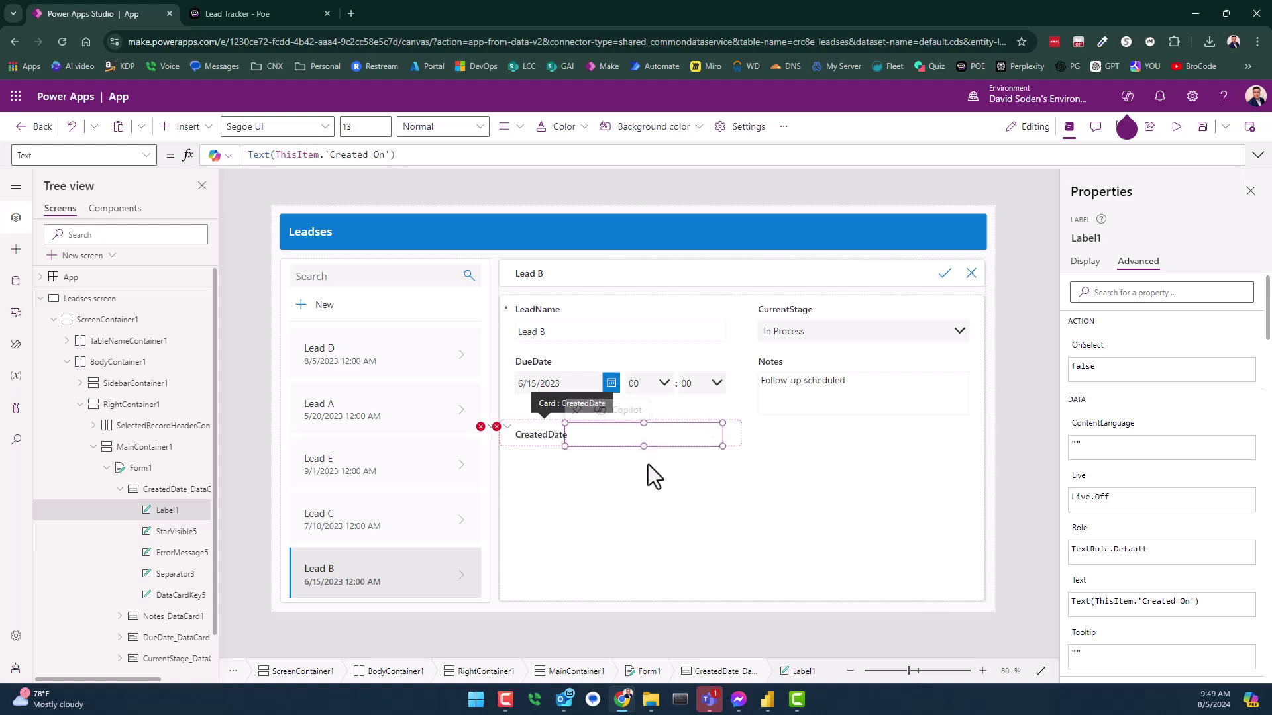
click(422, 153)
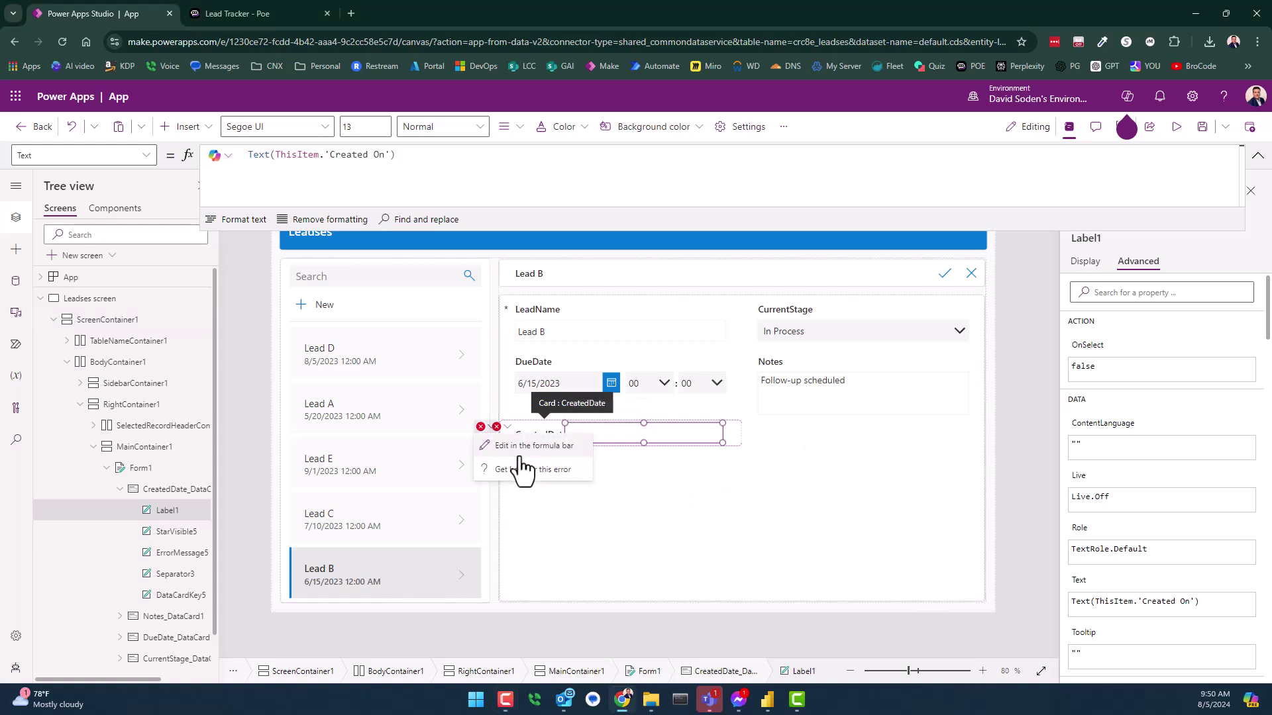
Open the CreatedDate card's flagged Update formula and replace it with Blank().
click(517, 440)
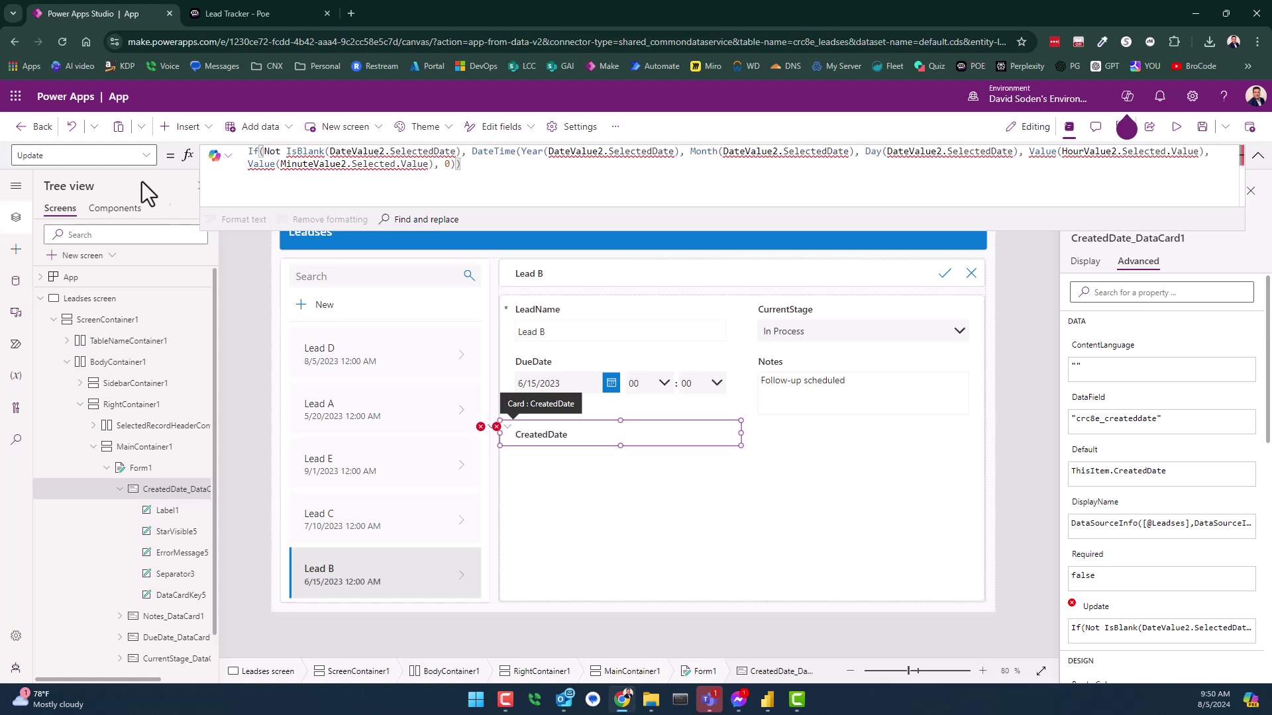
drag(539, 196, 156, 127)
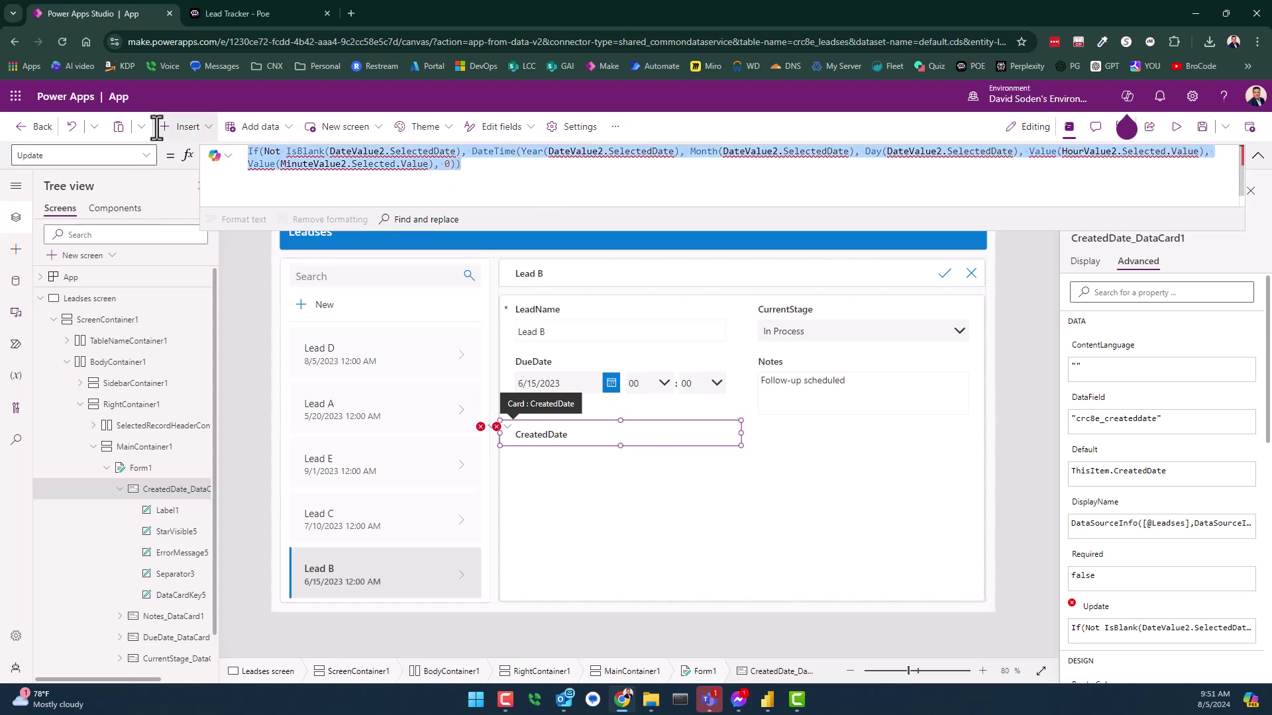
key(Delete)
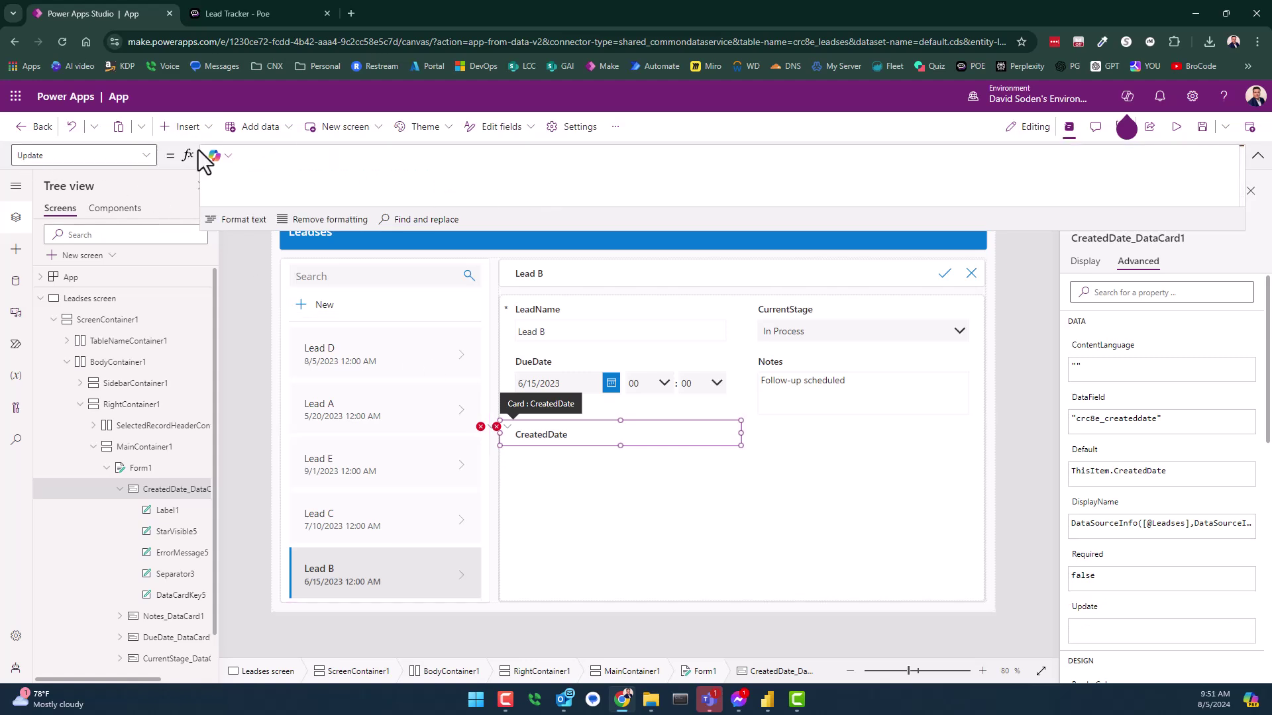
text(bl)
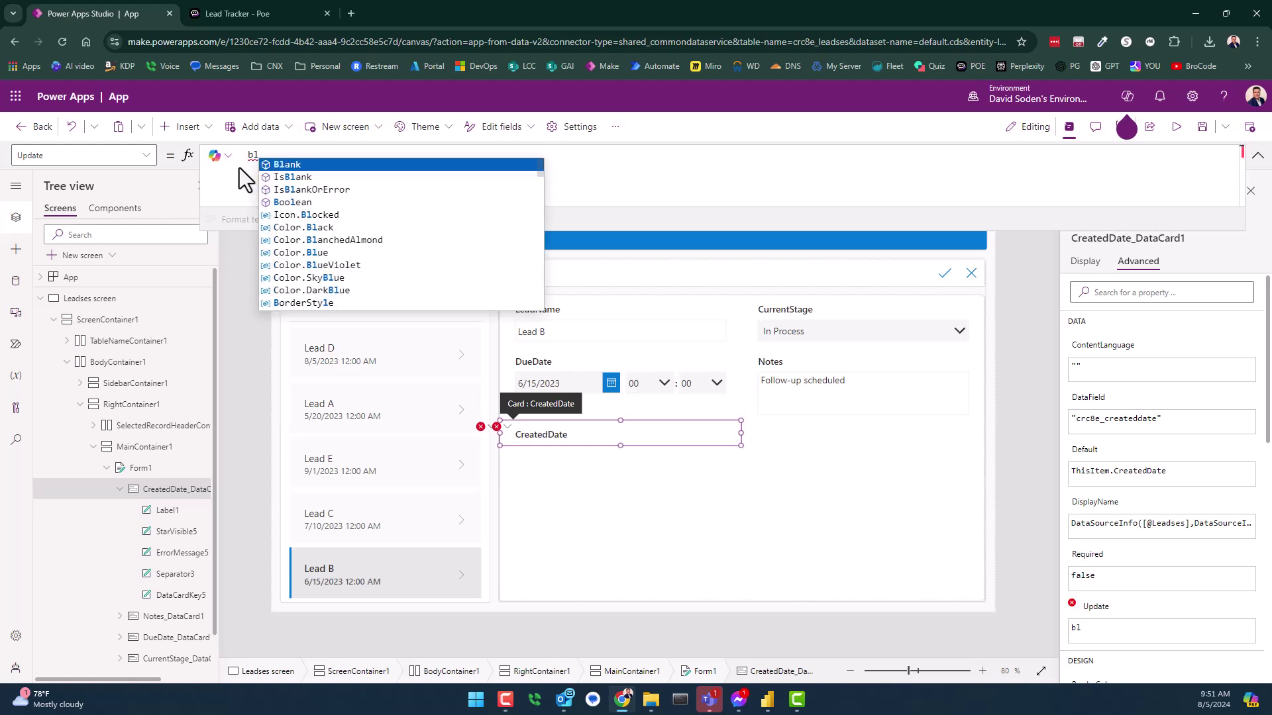
key(Tab)
text(())
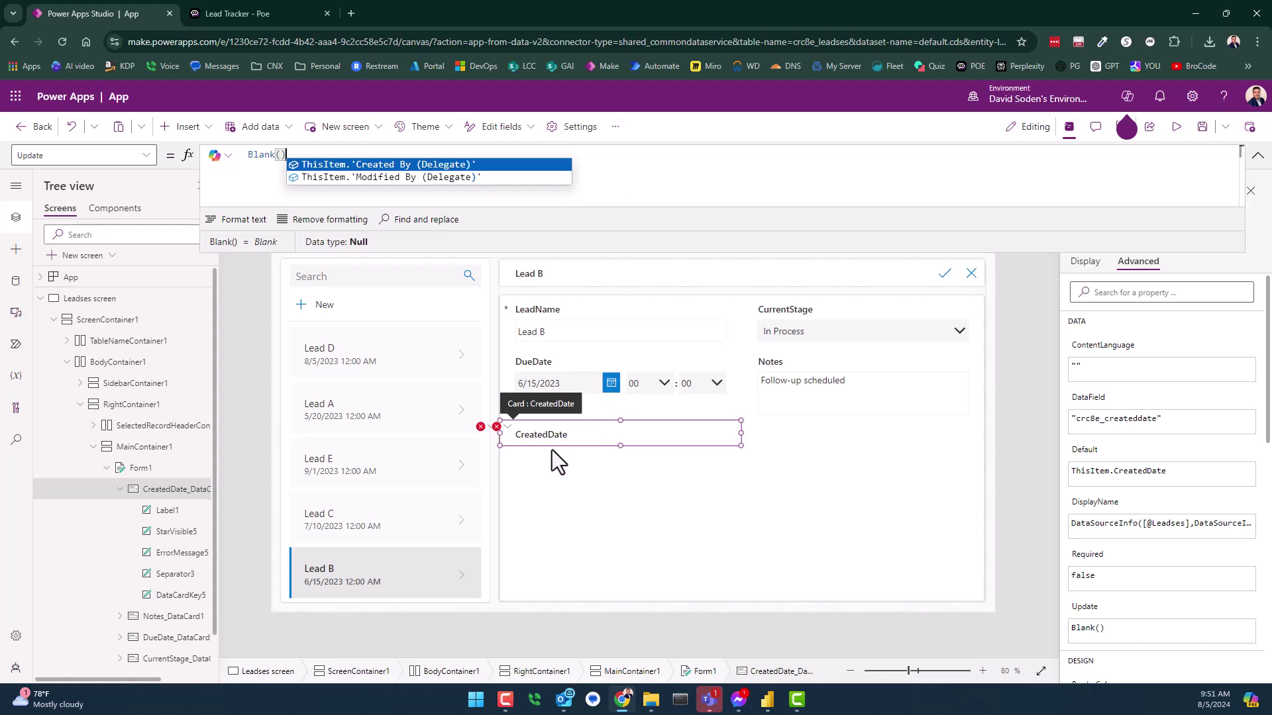
Clear the CreatedDate card's Update formula completely and collapse the formula editor.
click(280, 153)
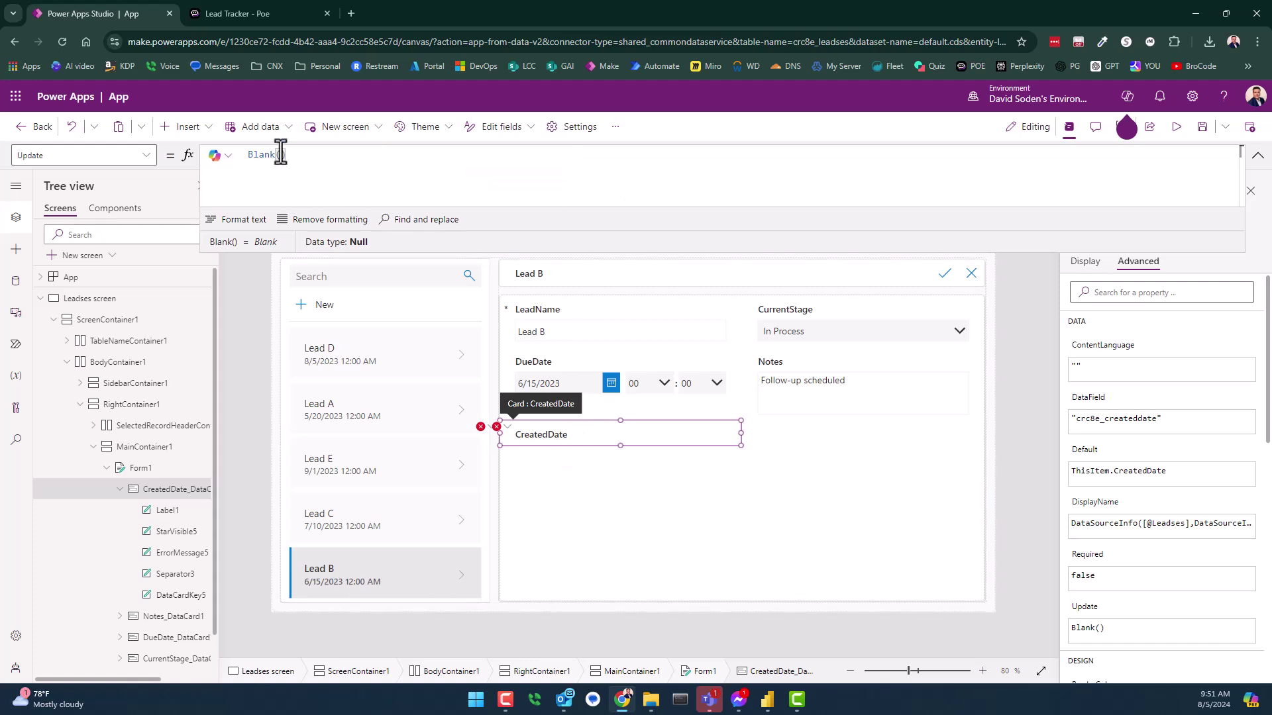
key(ctrl+a)
key(BackSpace)
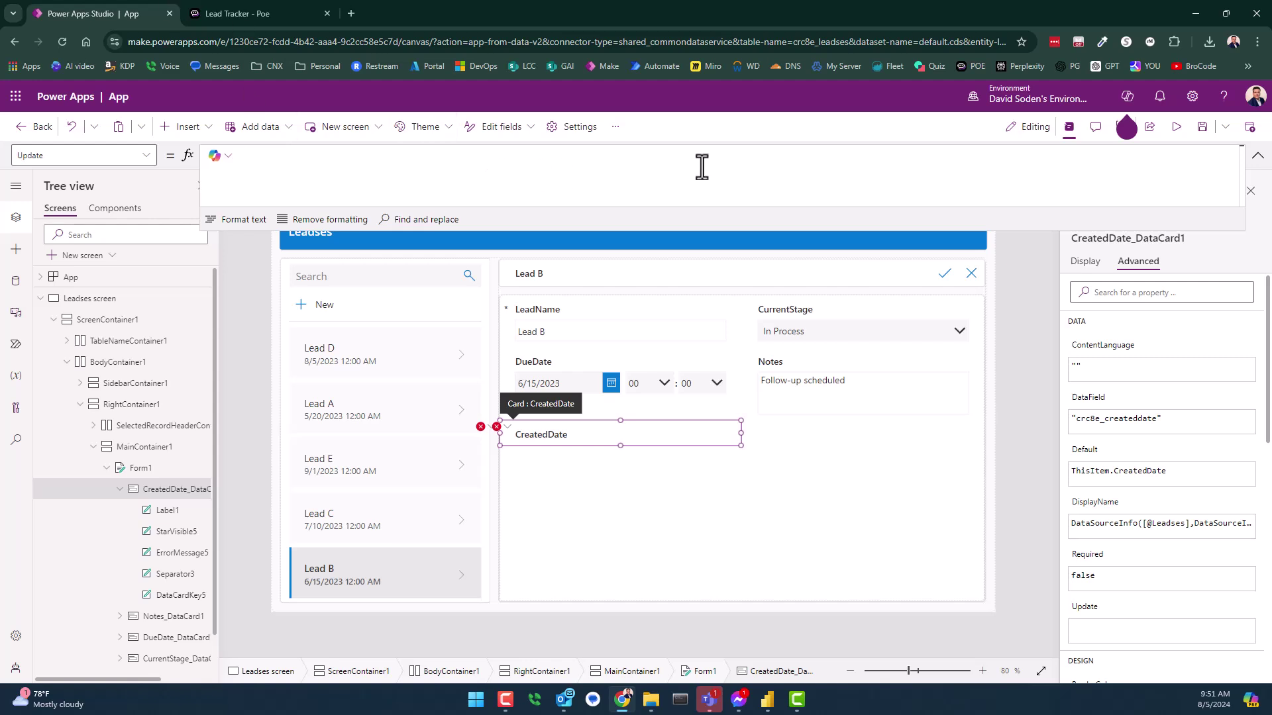
click(1258, 156)
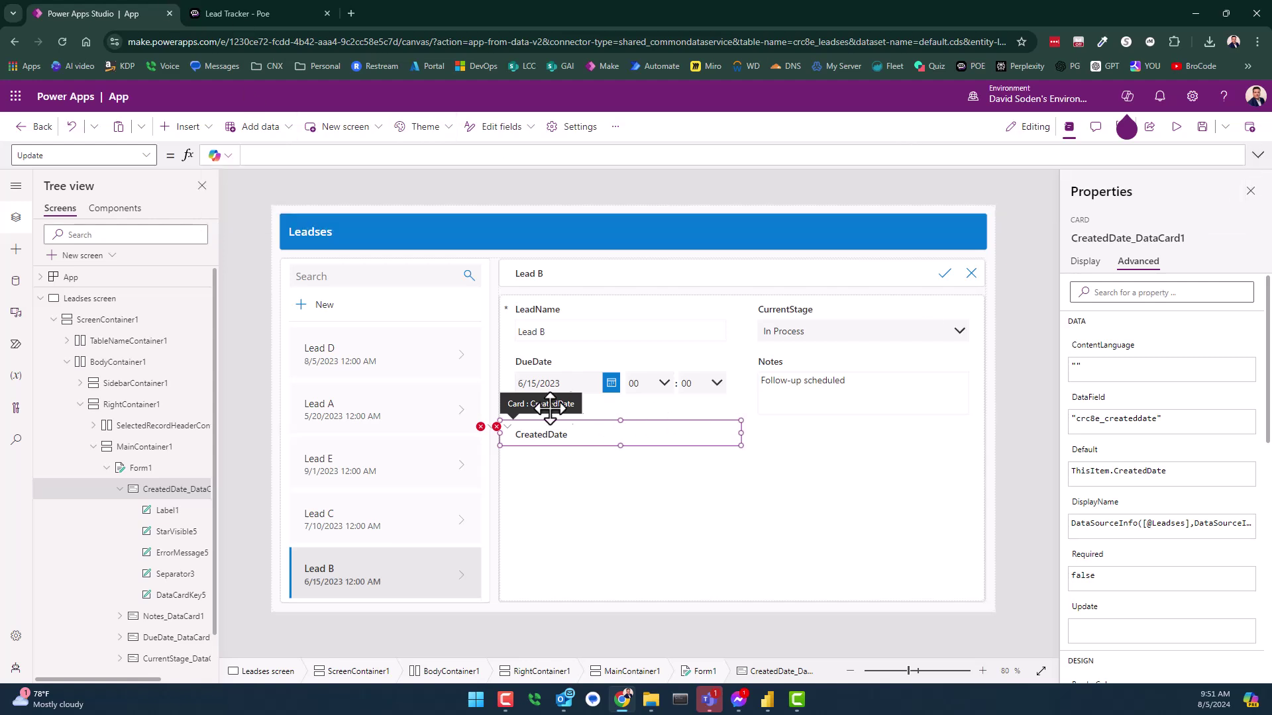
Examine the remaining errors on the CreatedDate card, including the flagged Y formula of Separator3.
click(495, 429)
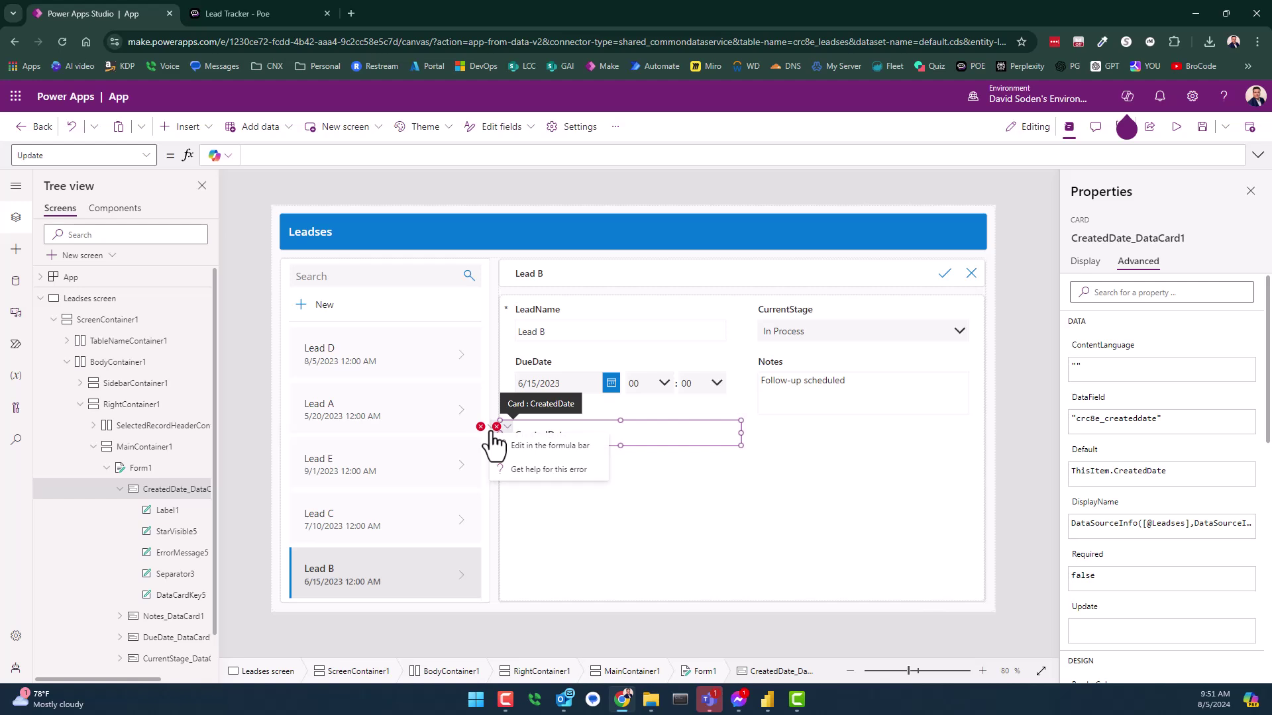
click(480, 426)
click(498, 448)
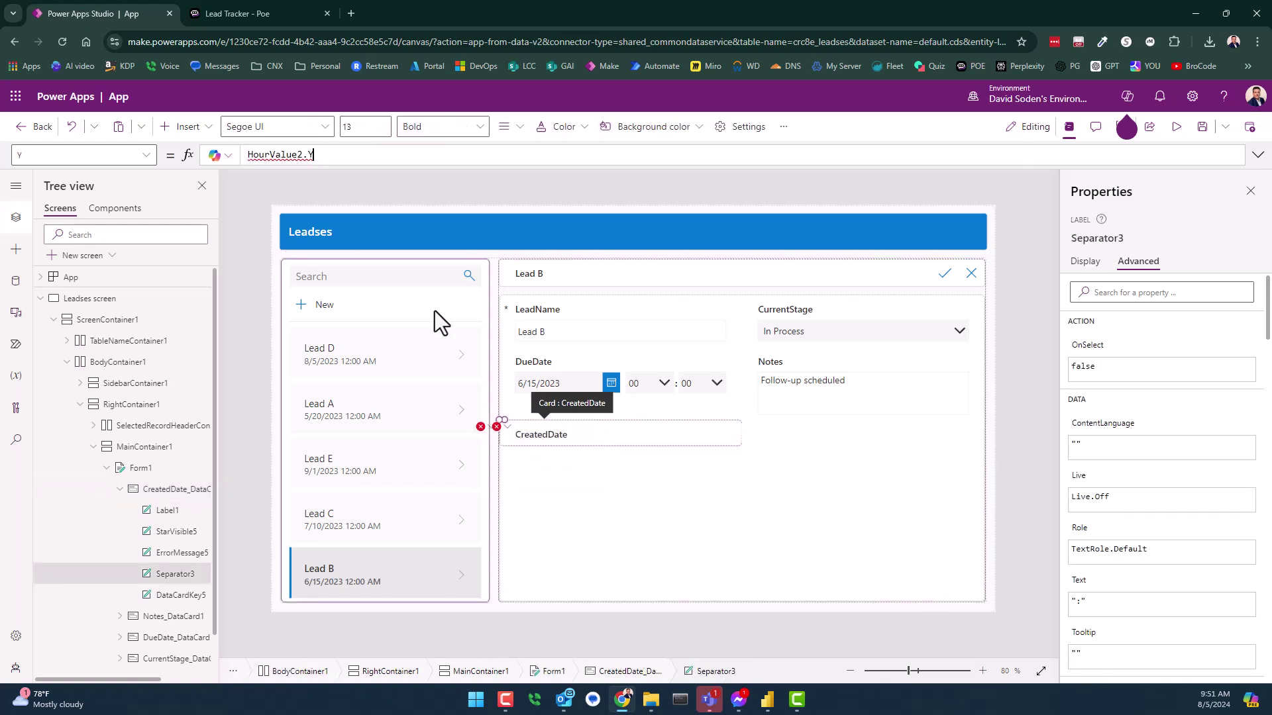
click(340, 153)
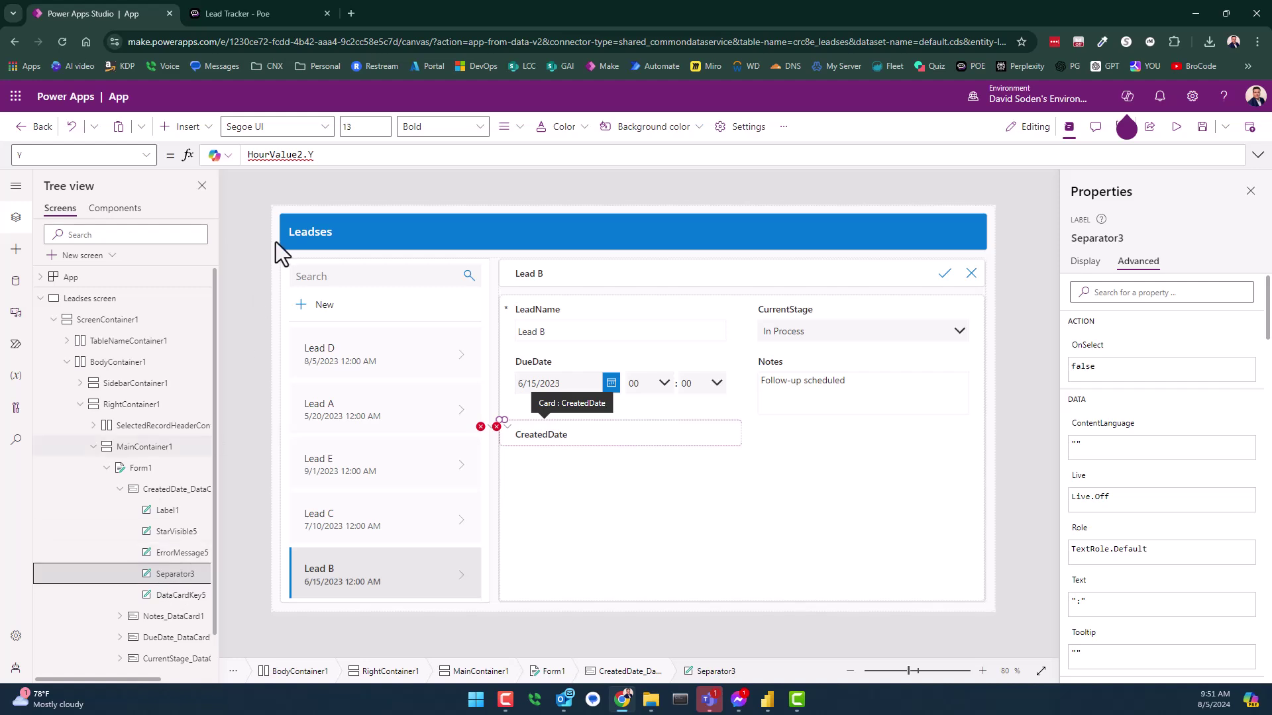
right_click(175, 584)
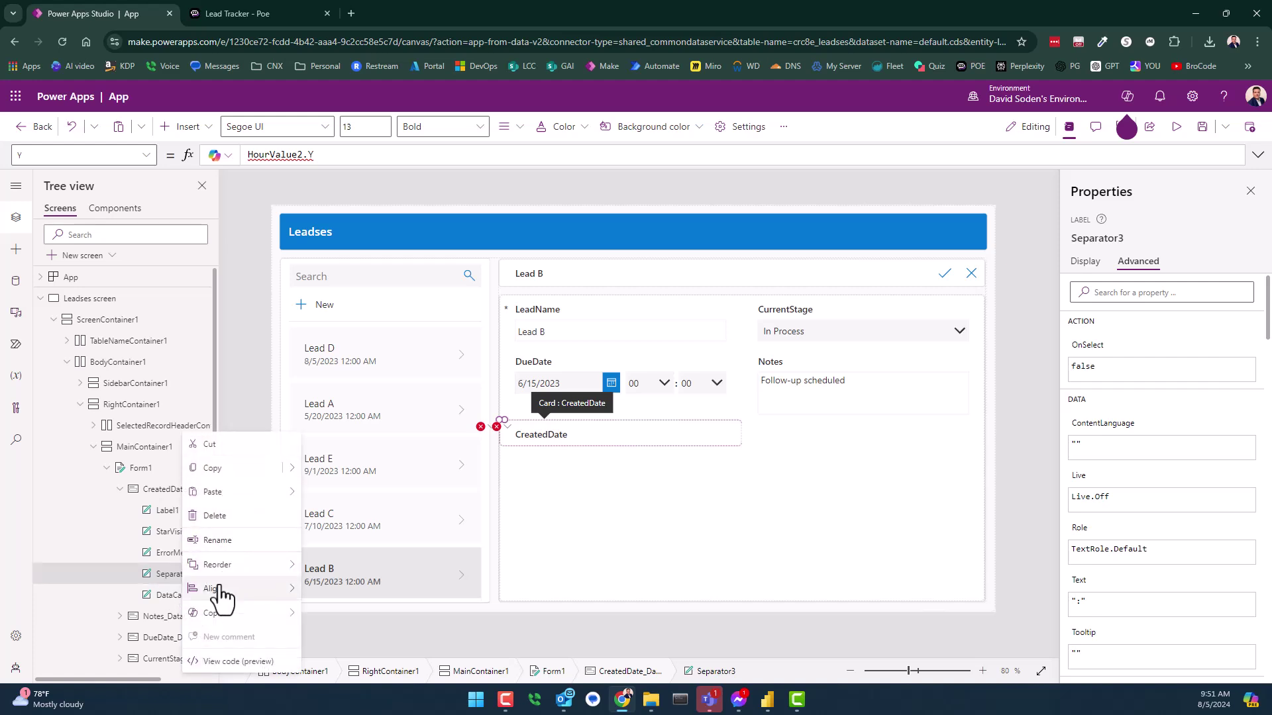
Delete the StarVisible5 and ErrorMessage5 labels from the CreatedDate card.
click(160, 535)
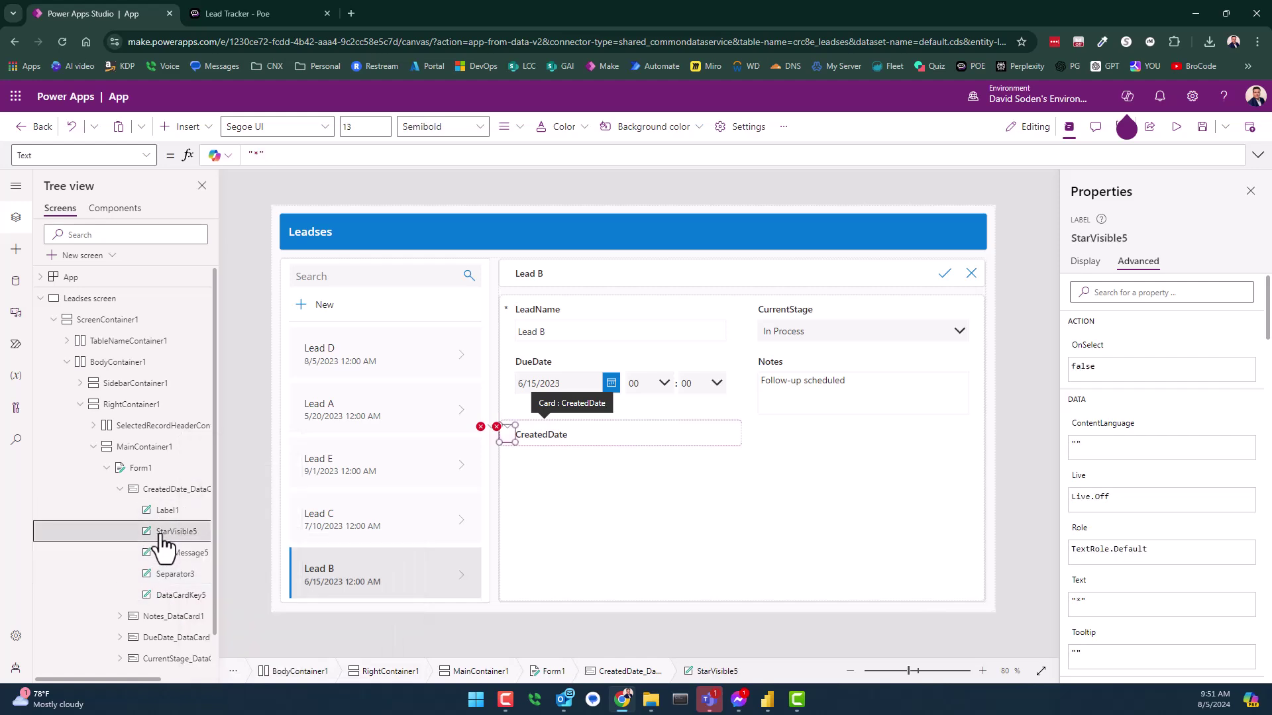
right_click(160, 533)
click(190, 511)
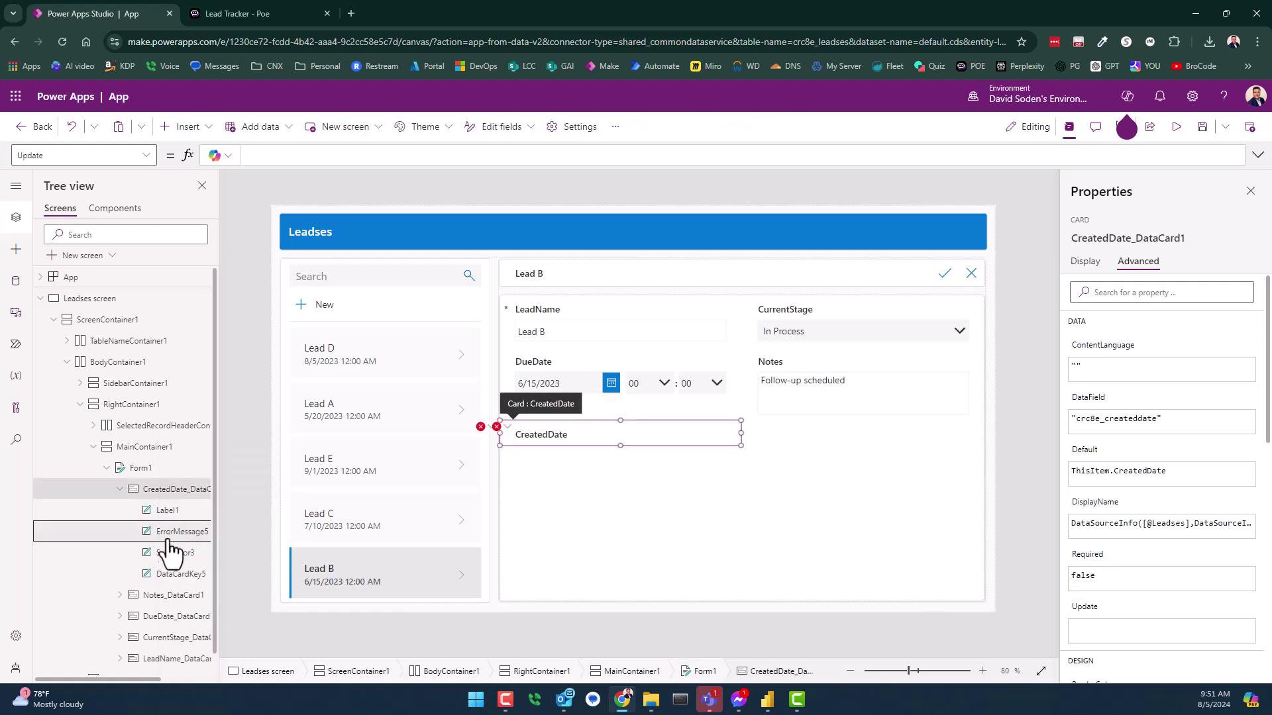
click(166, 533)
right_click(178, 535)
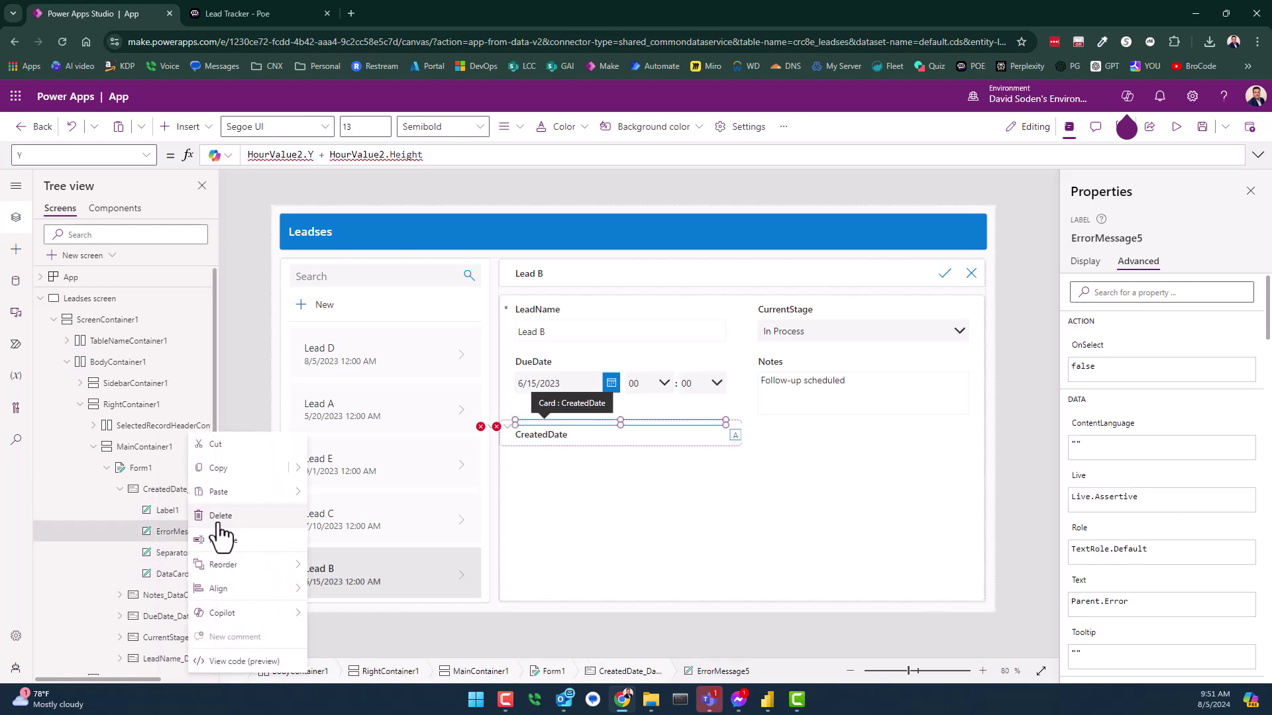
click(212, 517)
Delete Separator3 from the CreatedDate card and select the card's DataCardKey5 title label.
click(188, 537)
right_click(202, 540)
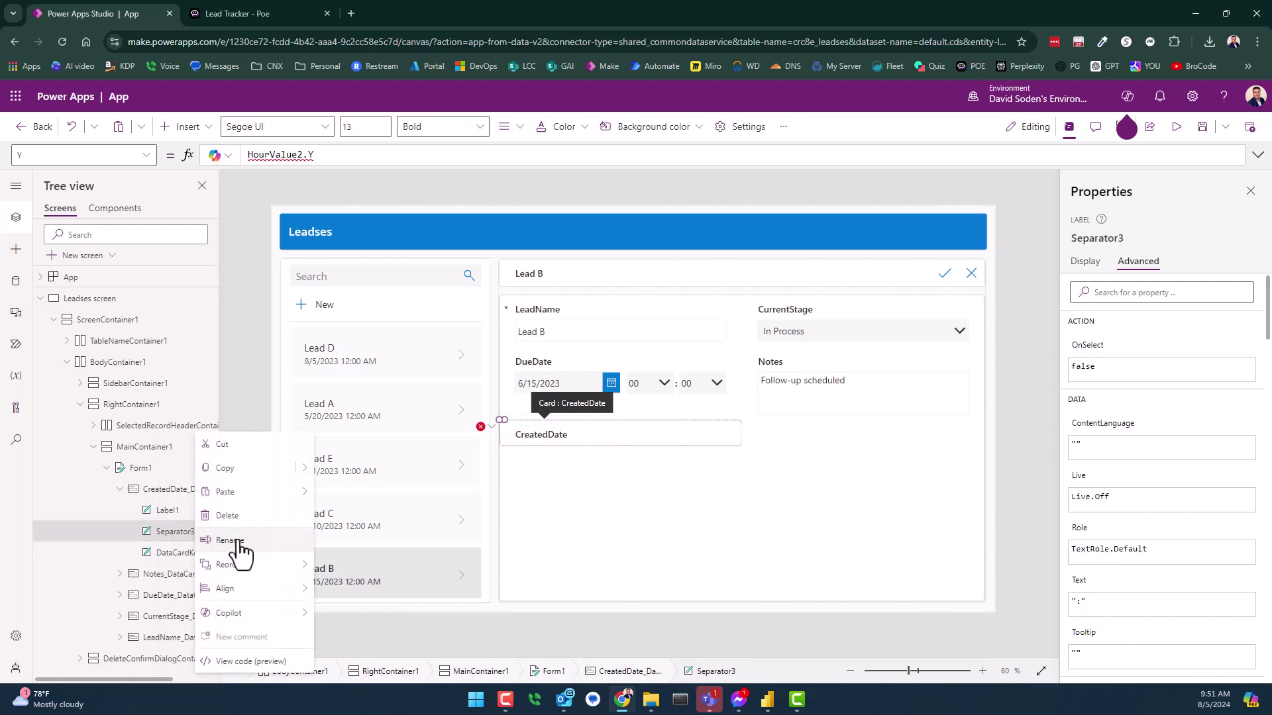
click(229, 551)
key(Escape)
right_click(182, 534)
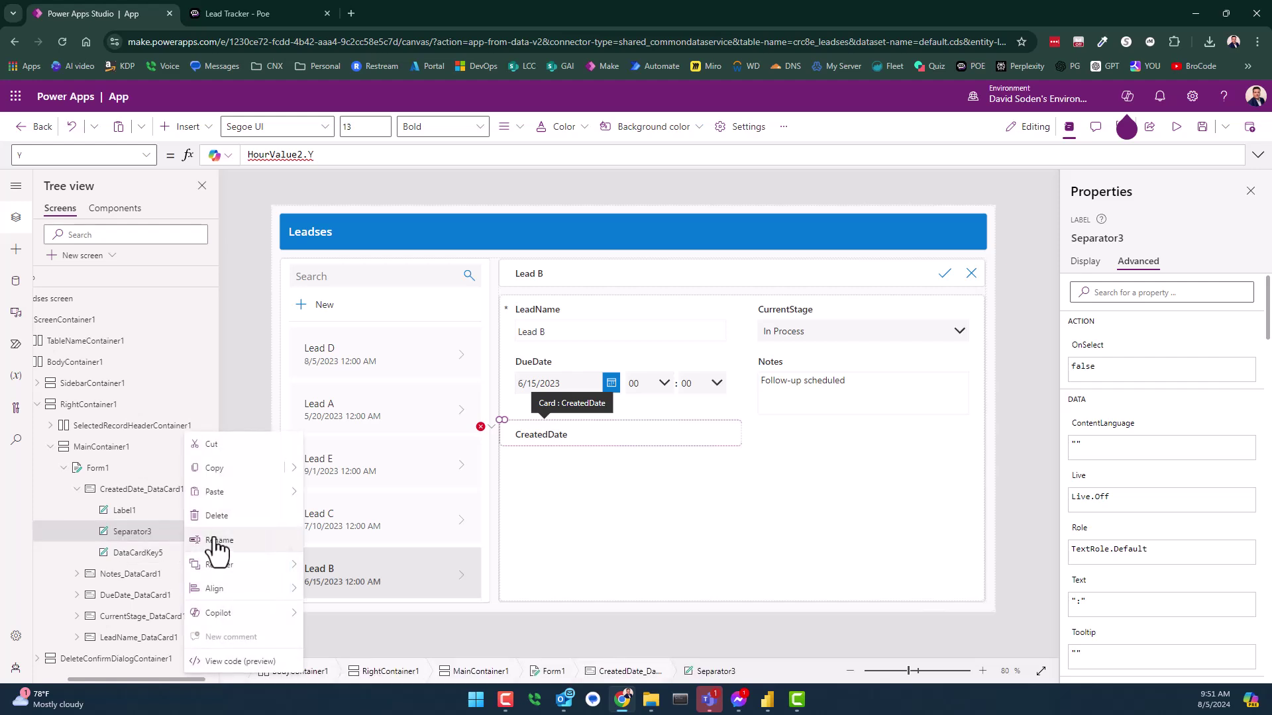
click(212, 517)
click(156, 535)
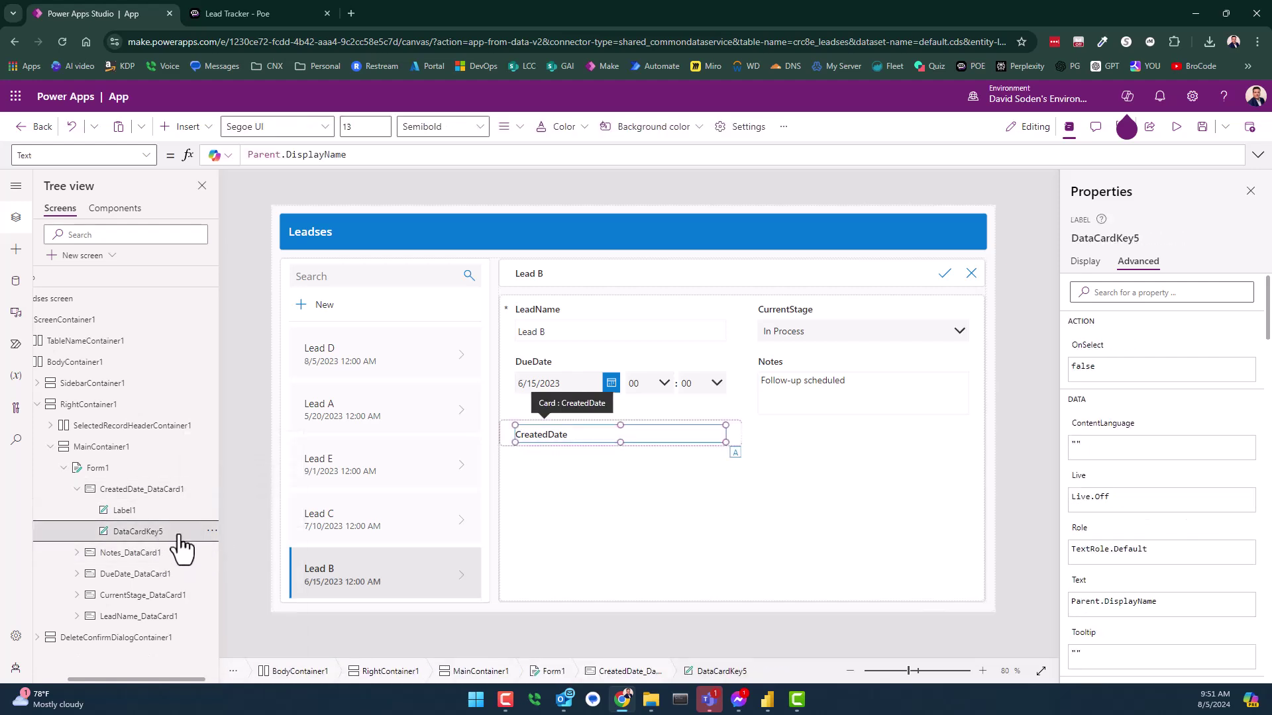
Position Label1 beside the CreatedDate title inside the CreatedDate card.
click(133, 511)
drag(591, 437, 619, 443)
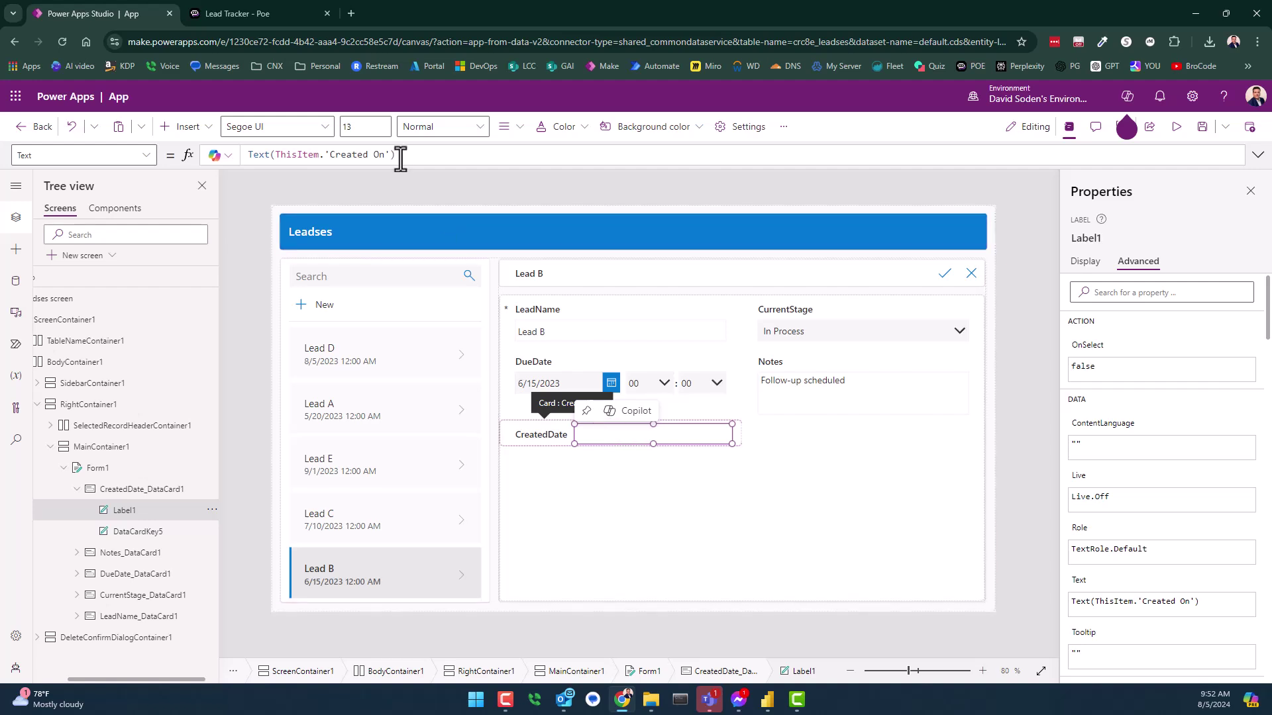
Format Label1's Created On text formula with DateTimeFormat.ShortDateTime.
click(581, 156)
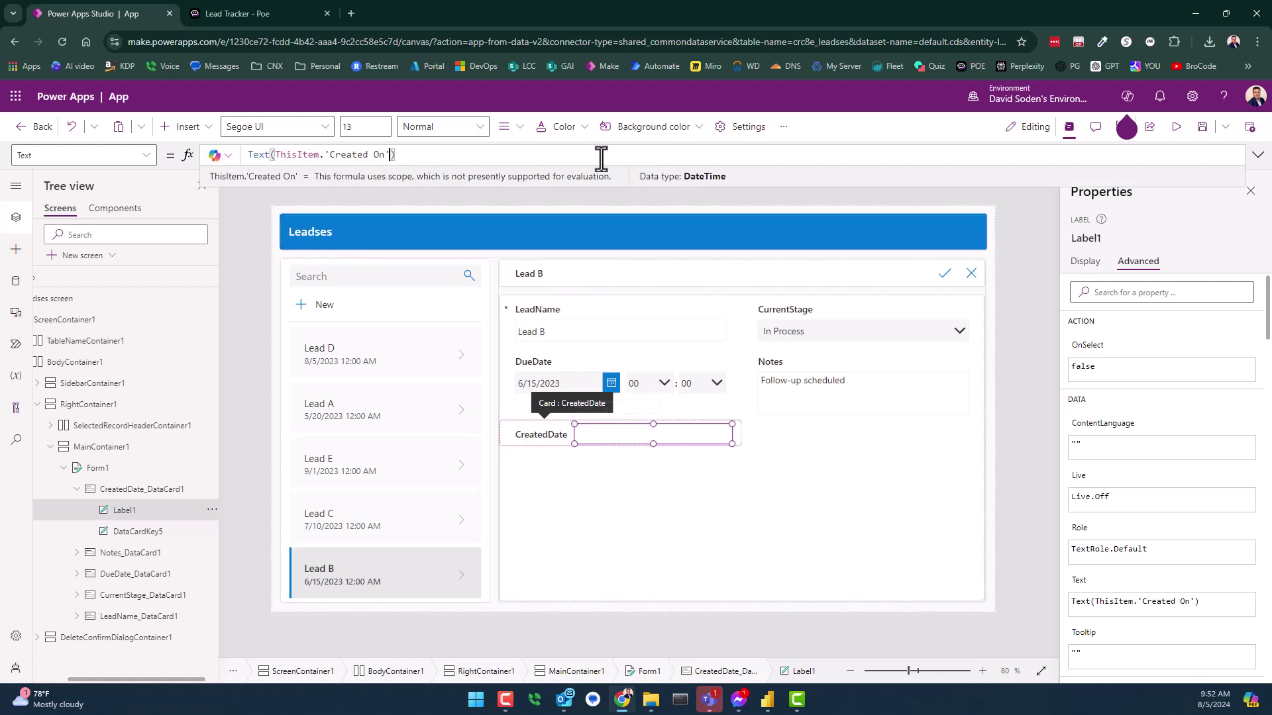
text(,)
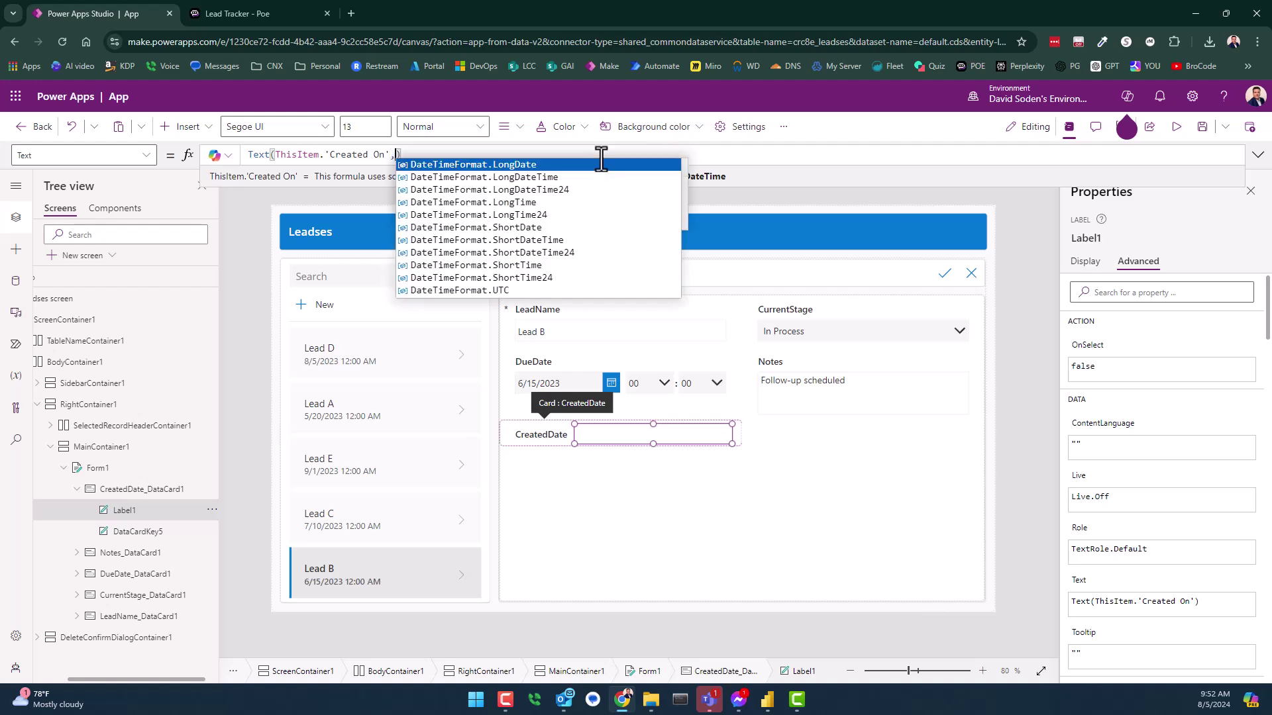
key(Down)
key(Down)
key(Down)
key(Down)
key(Down)
key(Down)
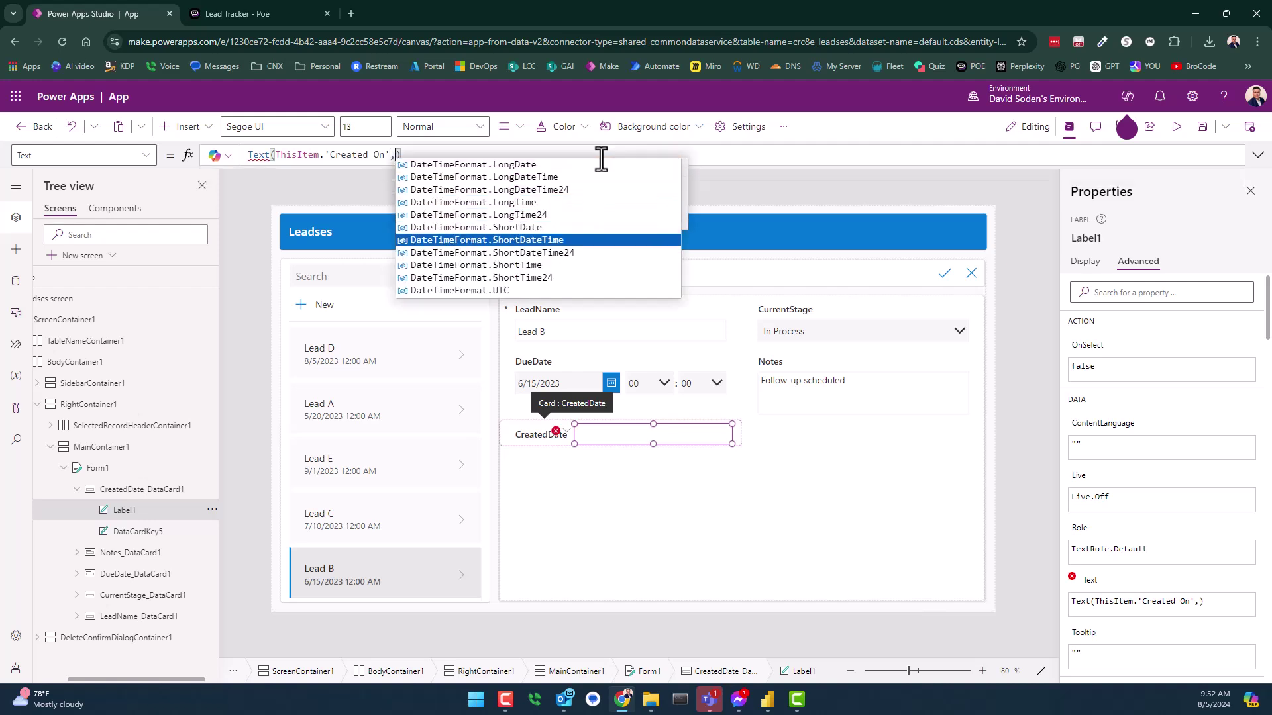
key(Up)
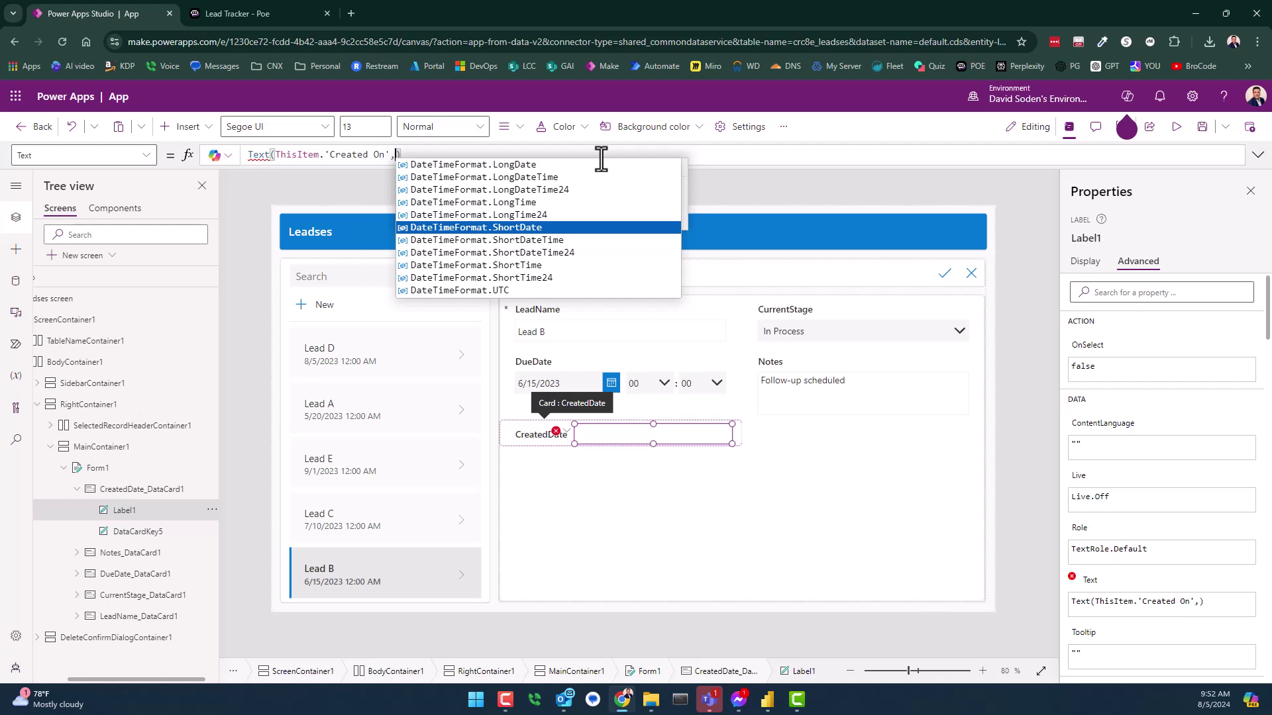
key(Down)
key(Tab)
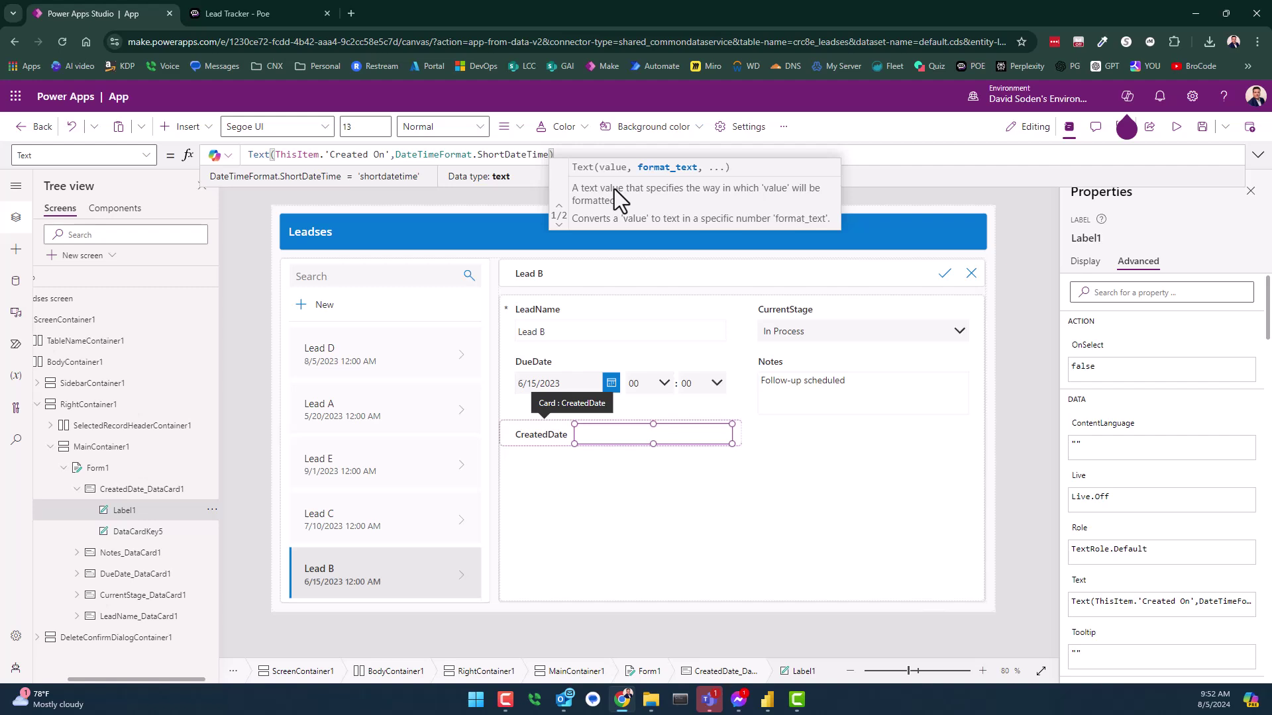
Shorten the format in Label1's Text formula to DateTimeFormat.ShortDate.
key(BackSpace)
key(BackSpace)
key(BackSpace)
key(BackSpace)
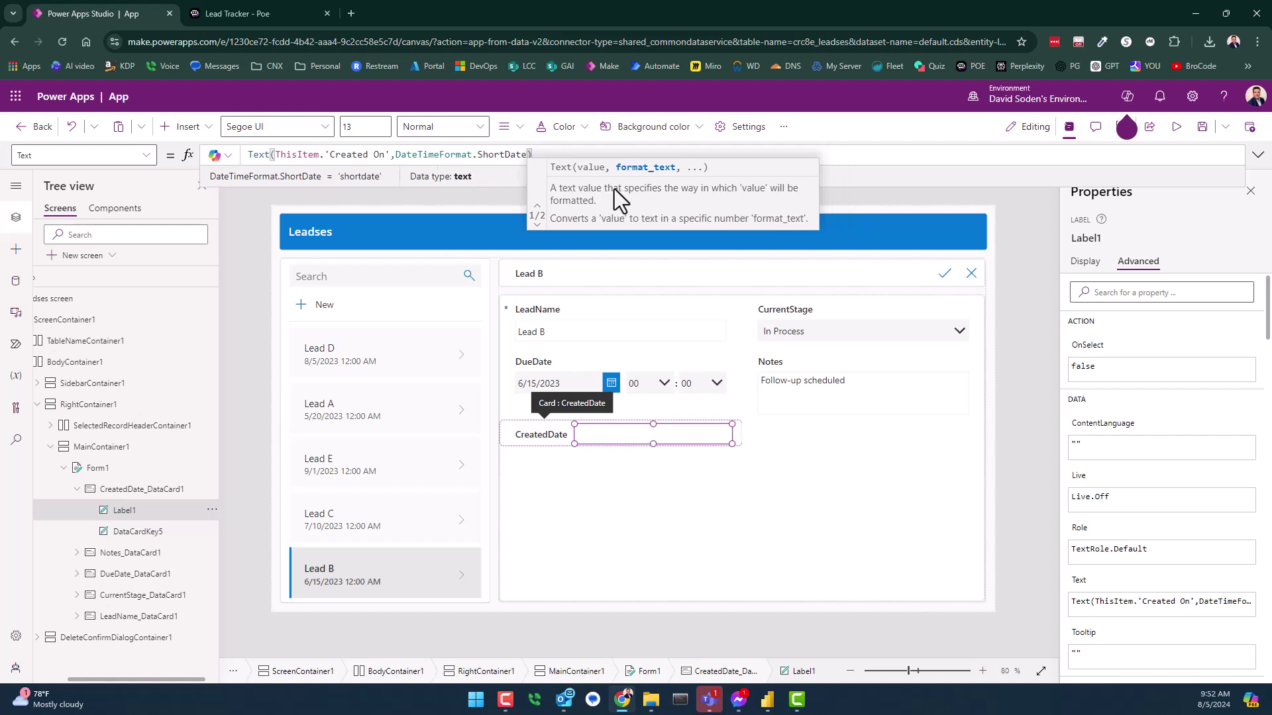
click(600, 434)
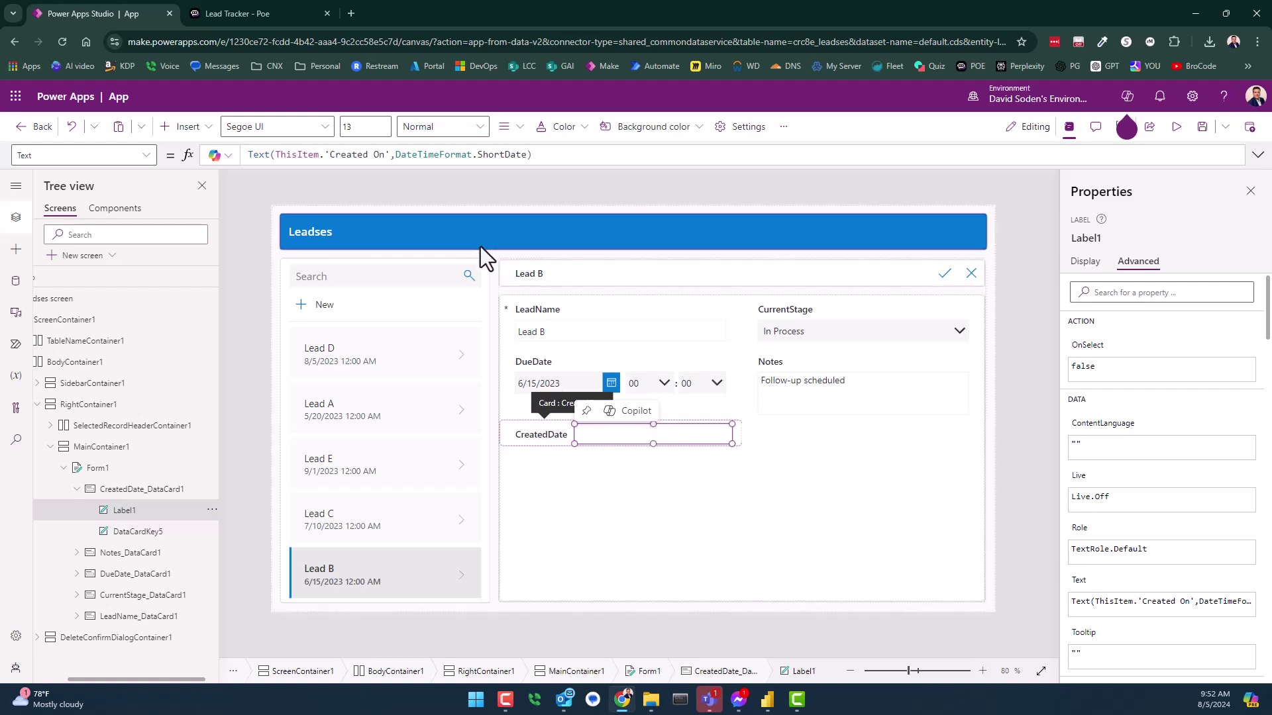
Remove the ShortDate option from Label1's Text formula and pick ShortDate again from the DateTimeFormat suggestions.
click(534, 155)
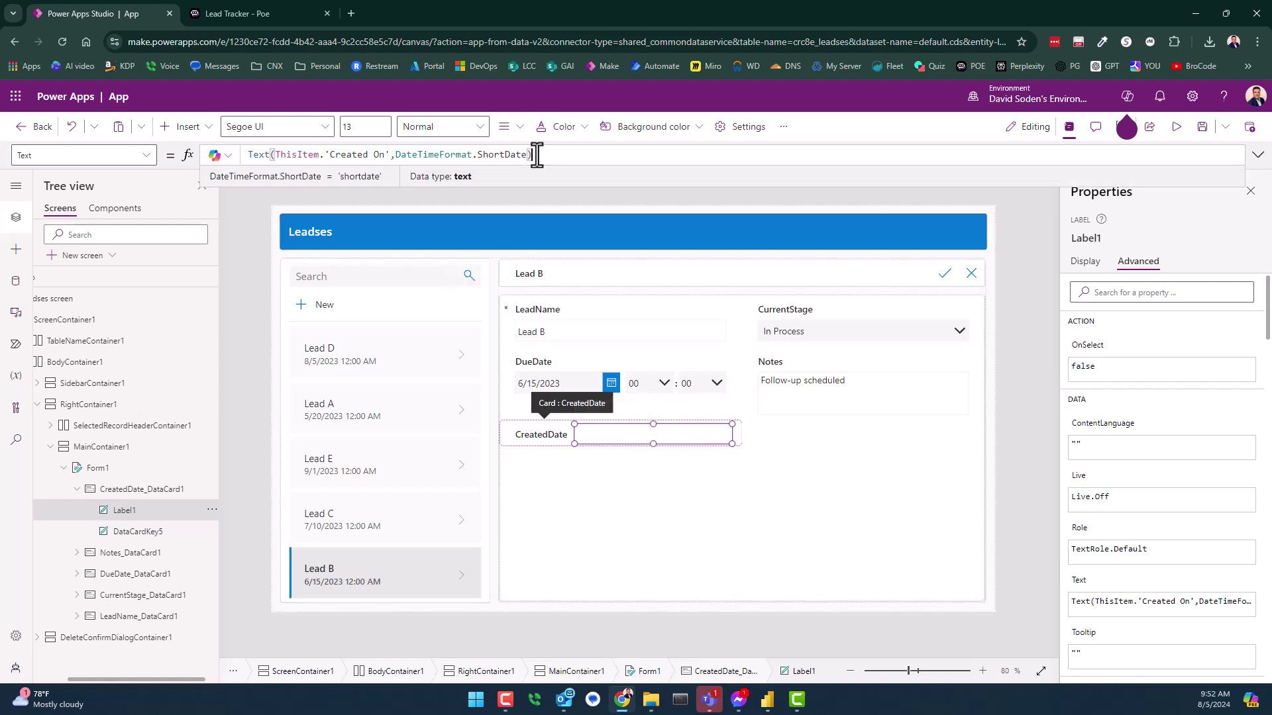
click(291, 154)
click(274, 155)
key(End)
key(Left)
key(BackSpace)
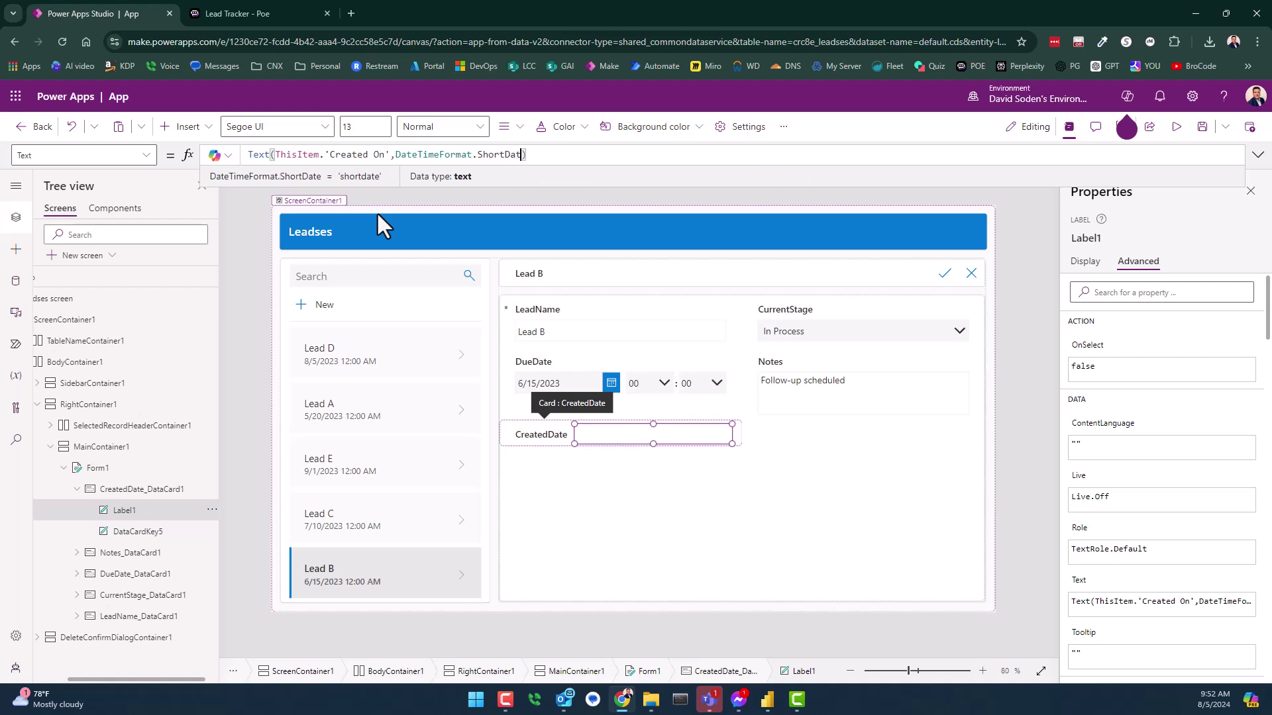
key(BackSpace)
key(BackSpace)
key(BackSpace)
key(BackSpace)
key(BackSpace)
key(BackSpace)
key(BackSpace)
key(BackSpace)
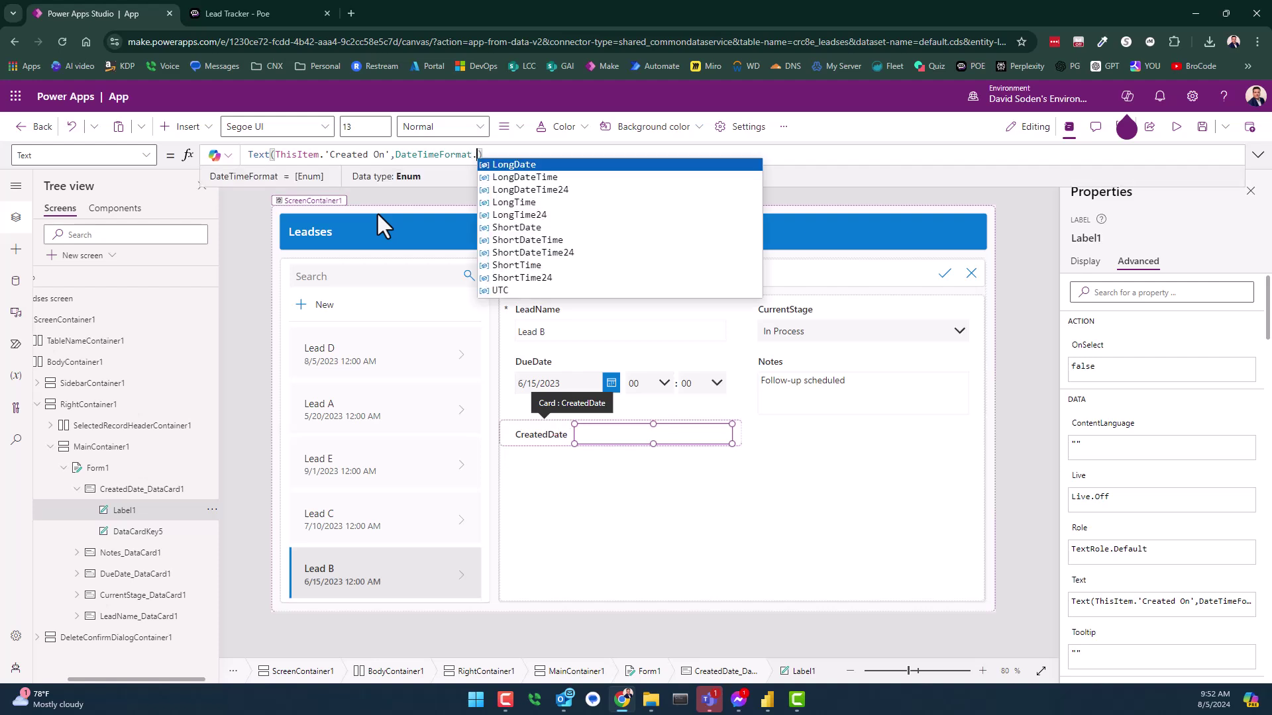
key(Down)
key(Down)
key(Down)
key(Down)
key(Down)
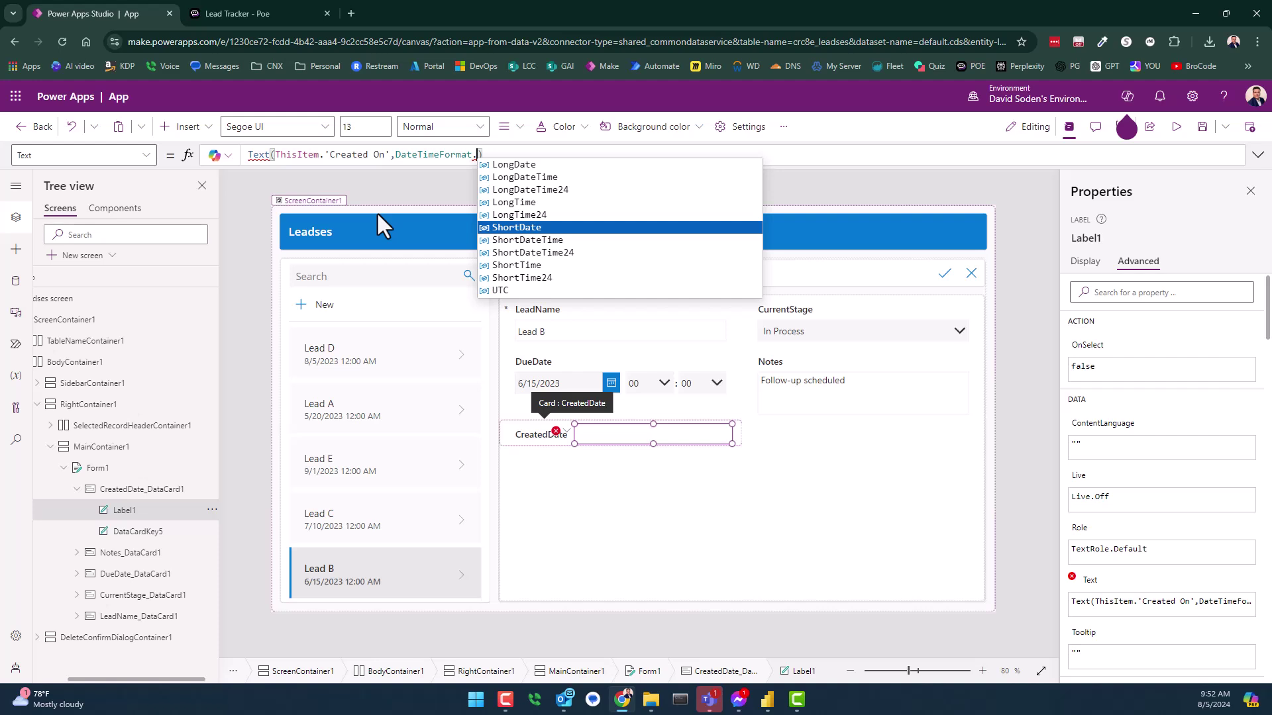
key(Tab)
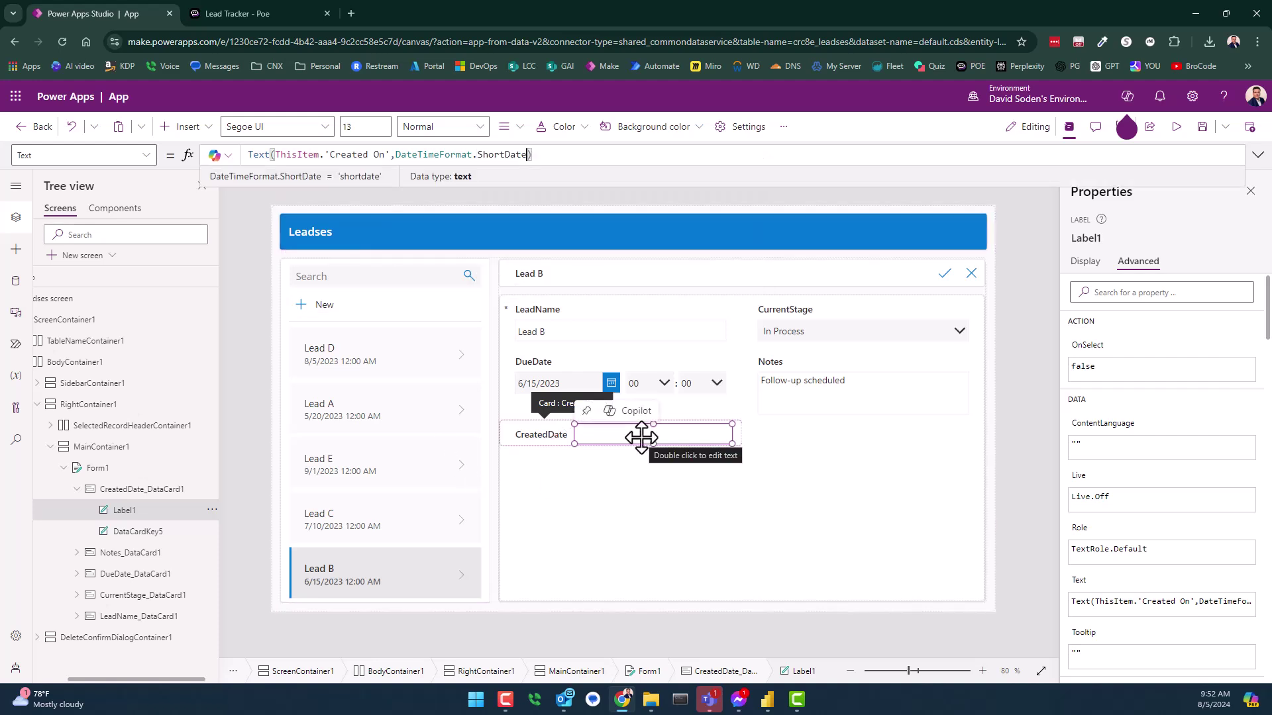
Preview the app and open several leads, ending with Lead C, to check their CreatedDate value.
click(1176, 126)
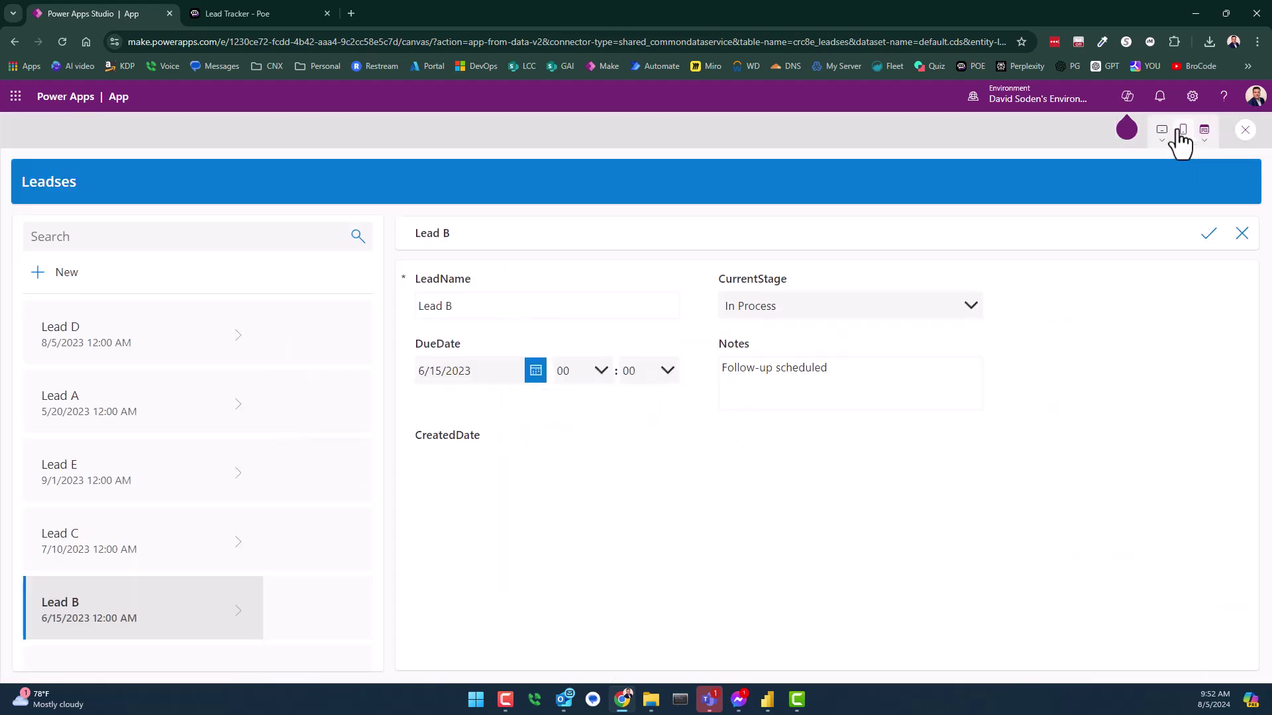
click(154, 340)
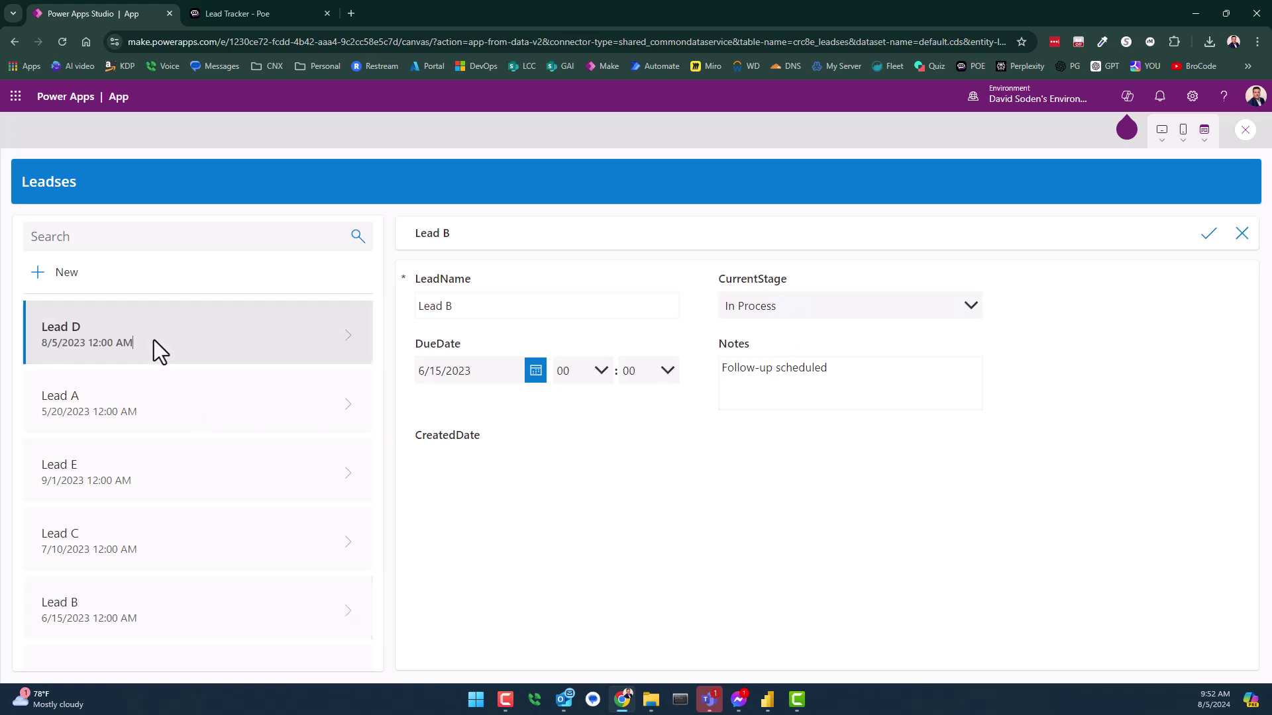
click(192, 445)
click(233, 550)
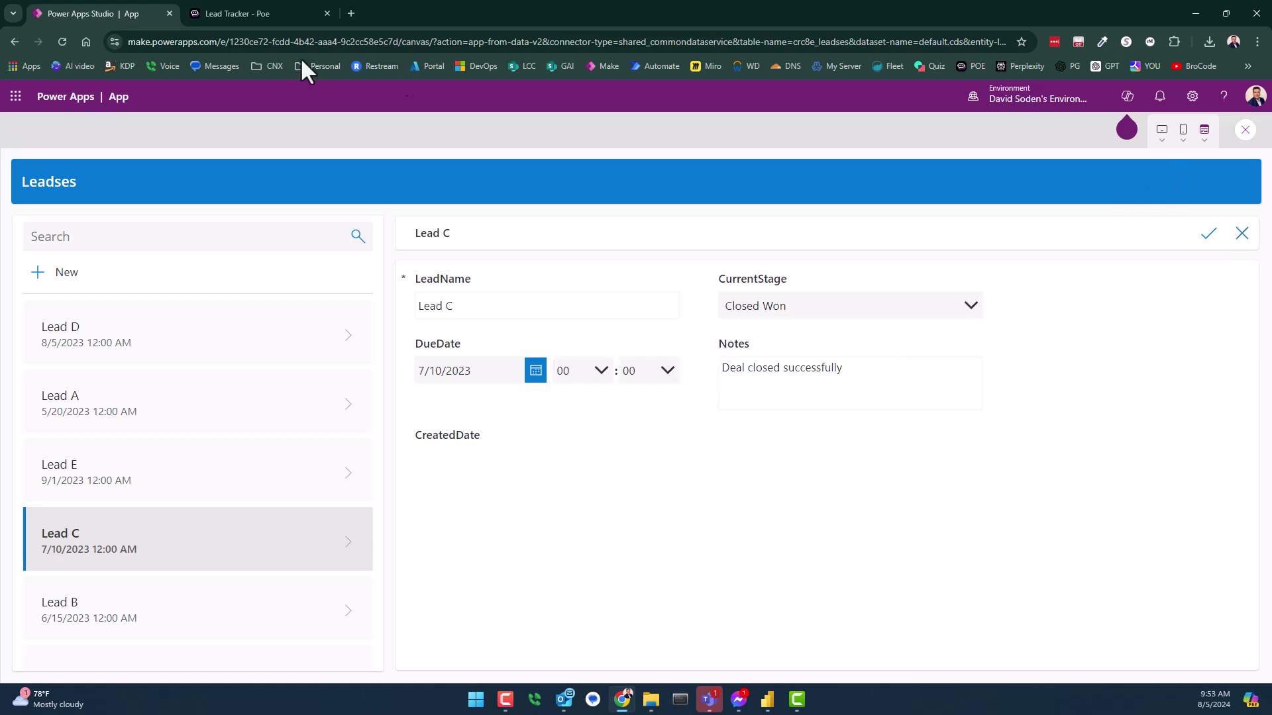
Open the custom Leads table in a new Power Apps tab and compare its Created On and CreatedDate columns.
click(351, 14)
click(600, 67)
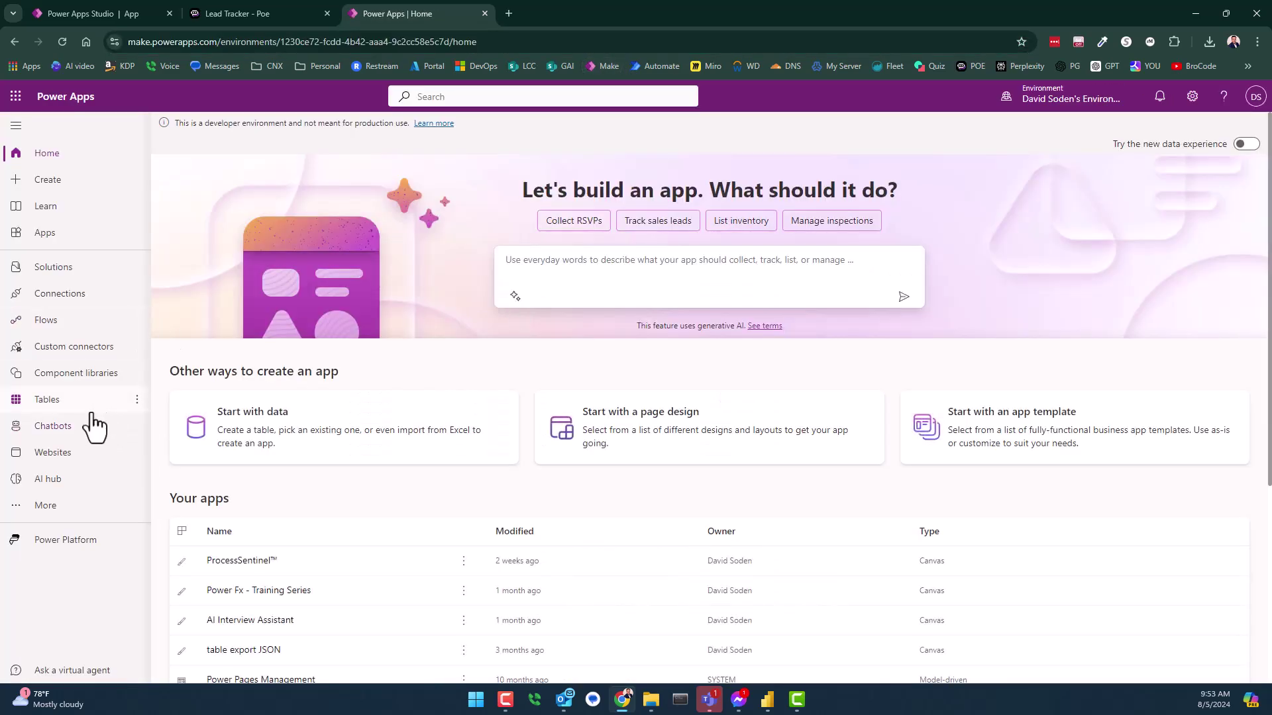
click(46, 404)
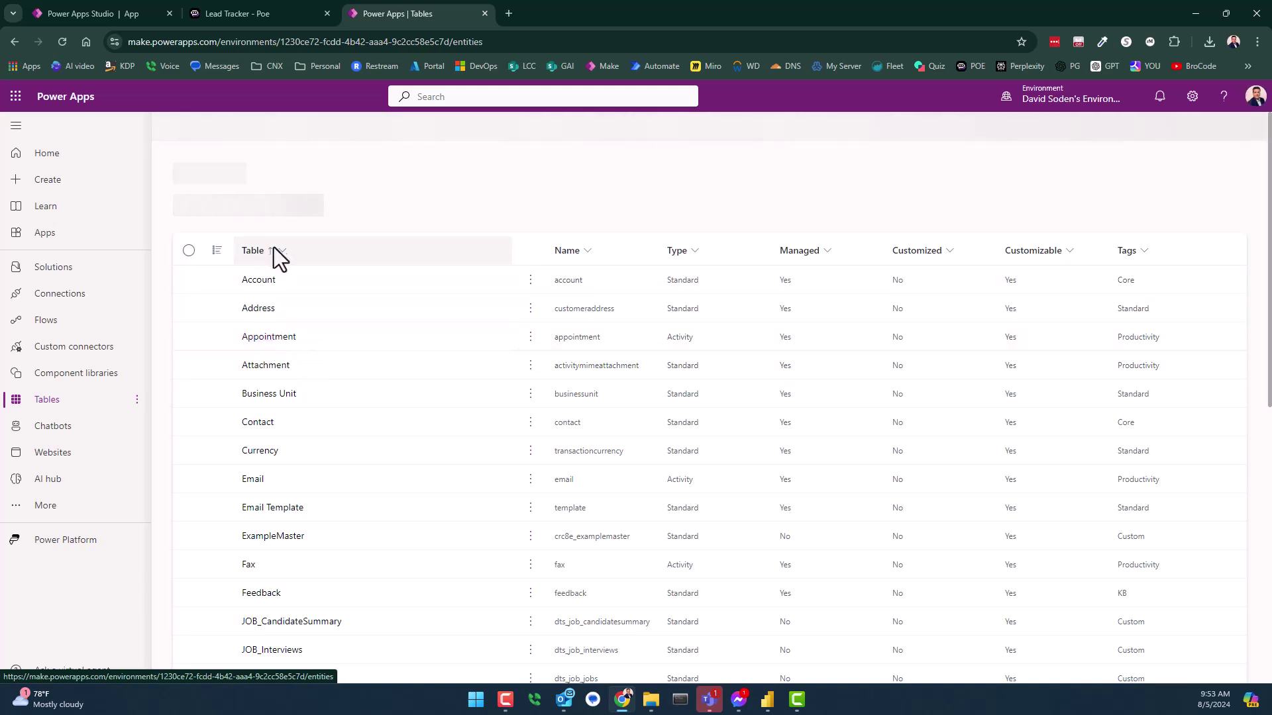
click(314, 292)
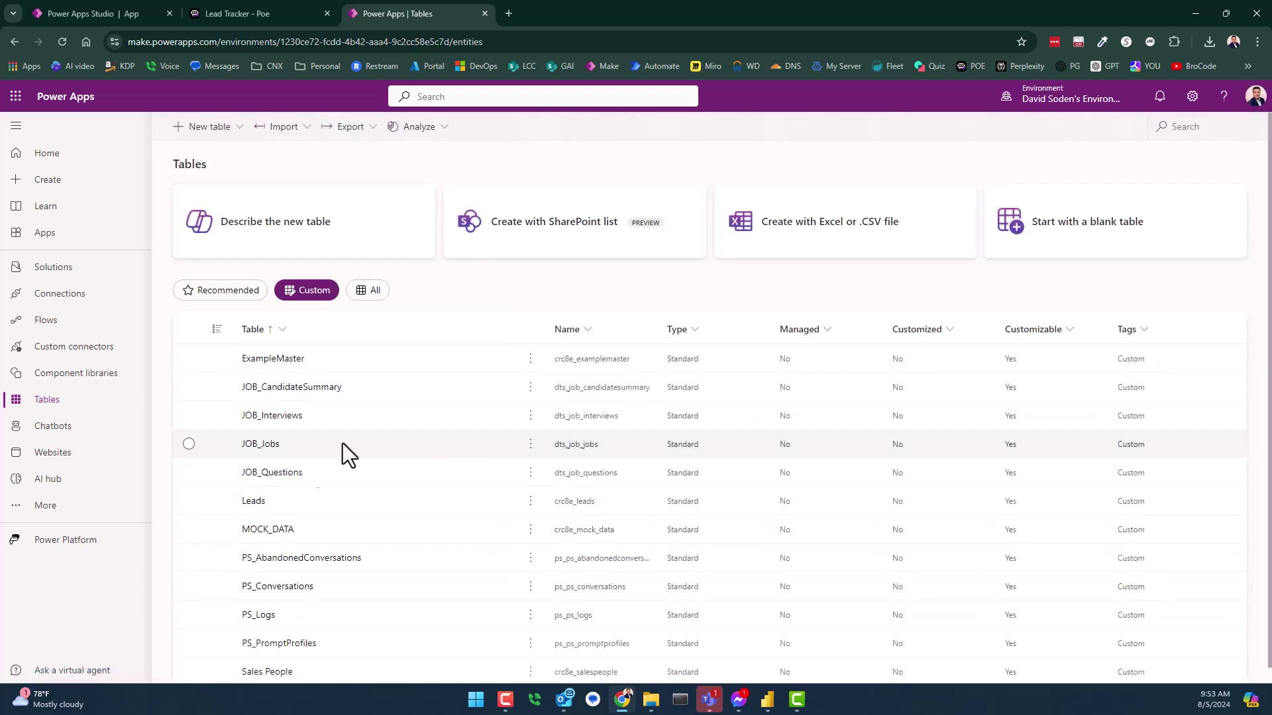
scroll(342, 430, down, 1)
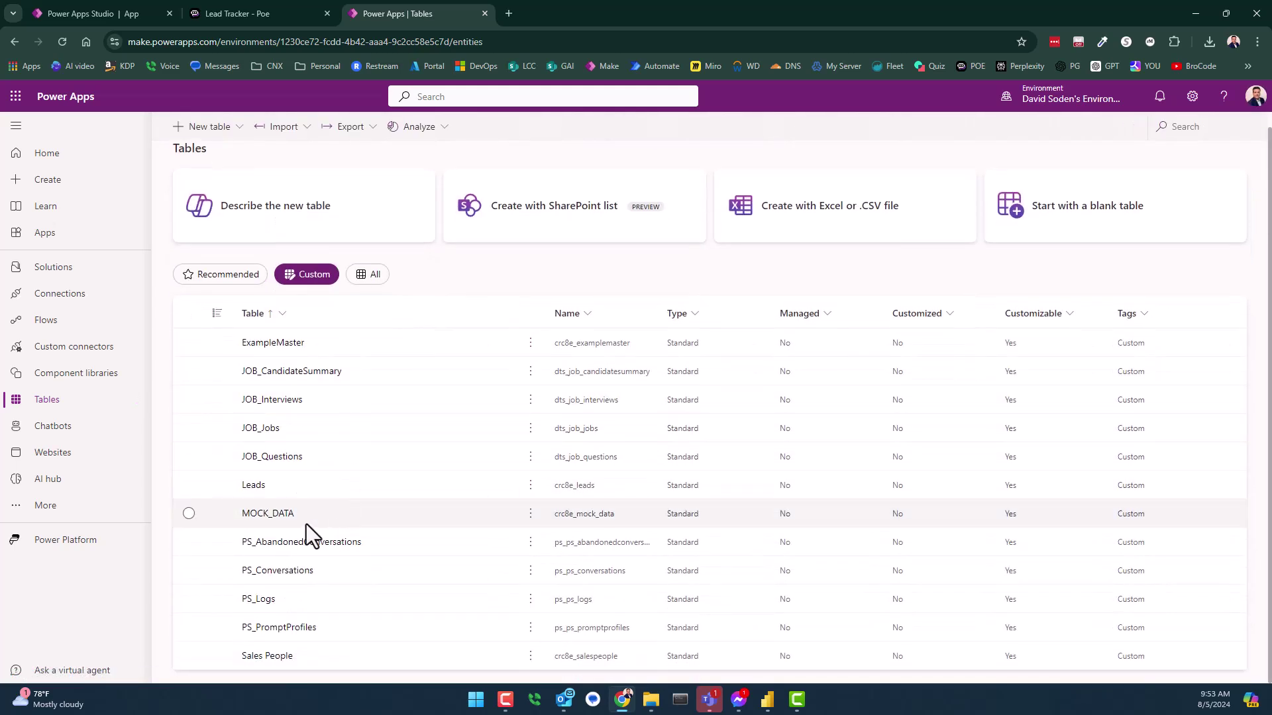
click(252, 485)
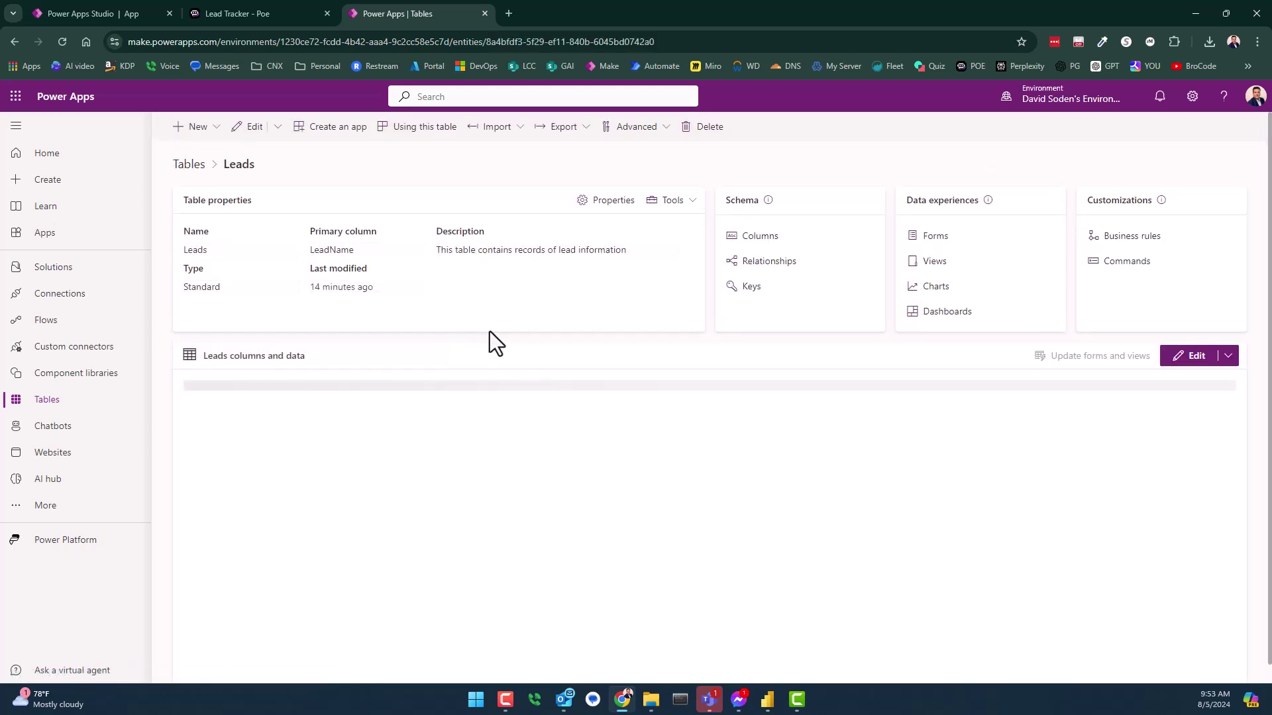
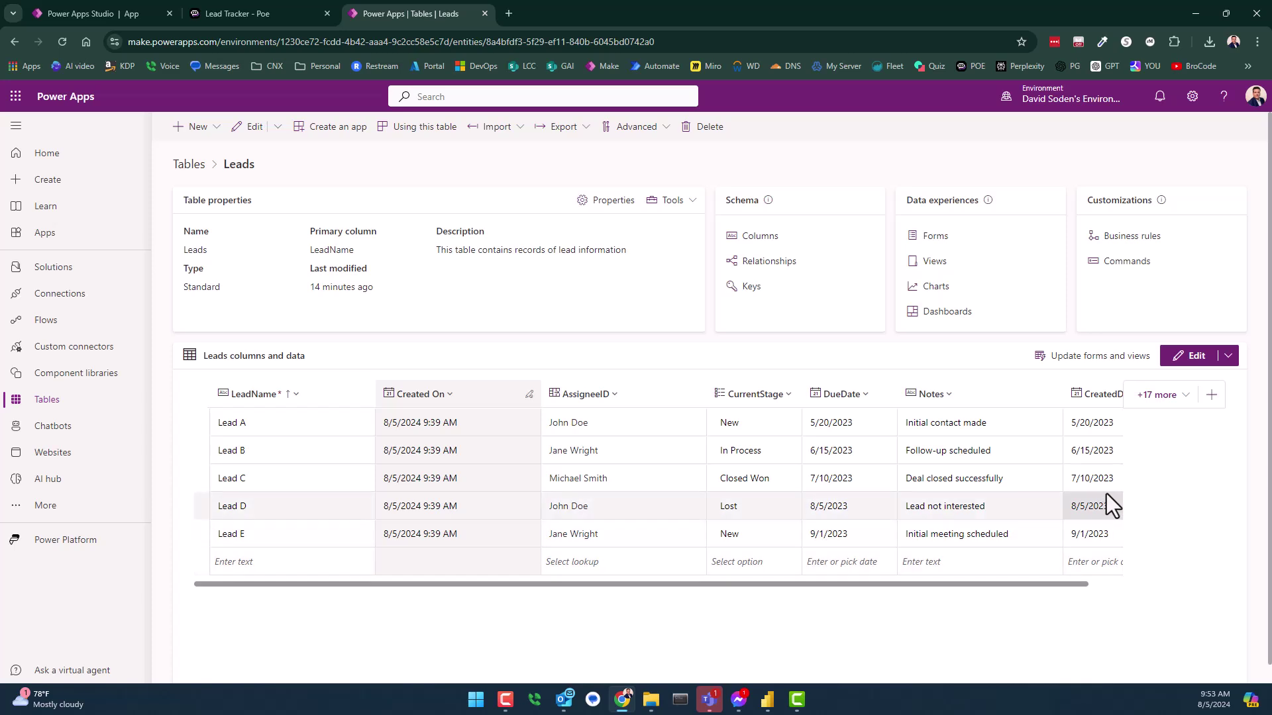
drag(1035, 584, 1099, 575)
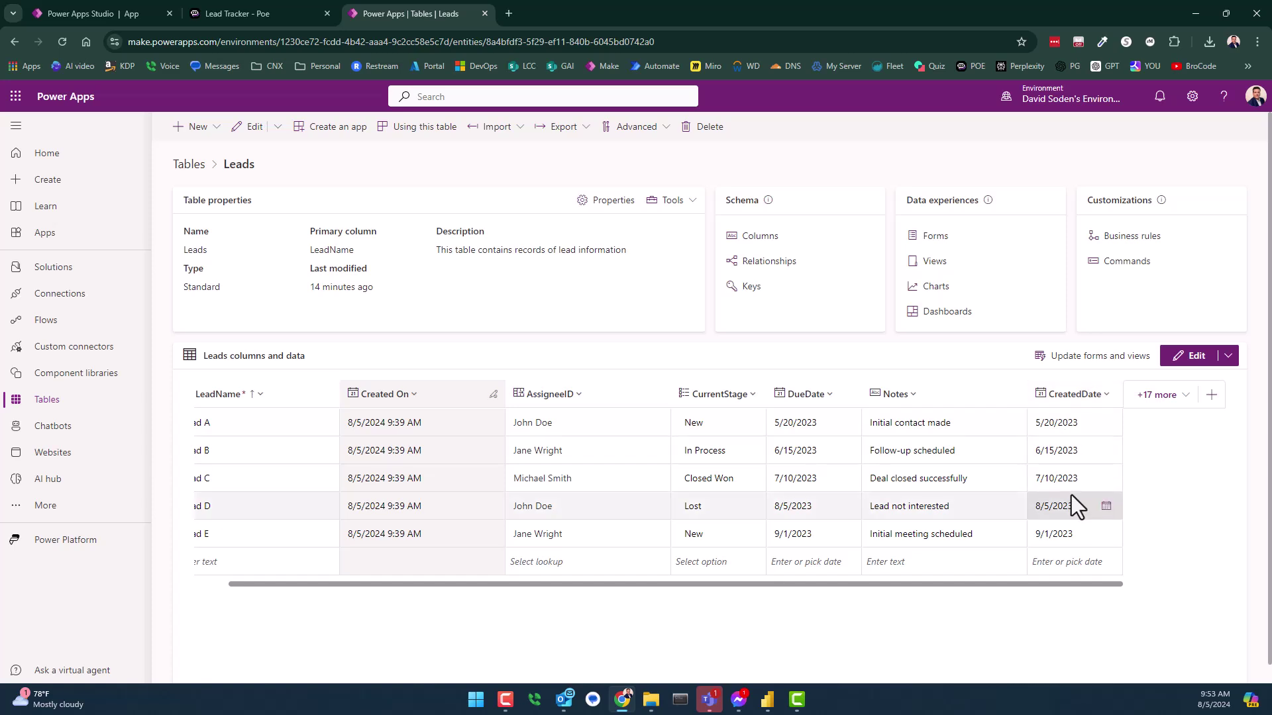
Return to the app editor, leave the preview, and examine the CreatedDate card's Default formula.
click(67, 14)
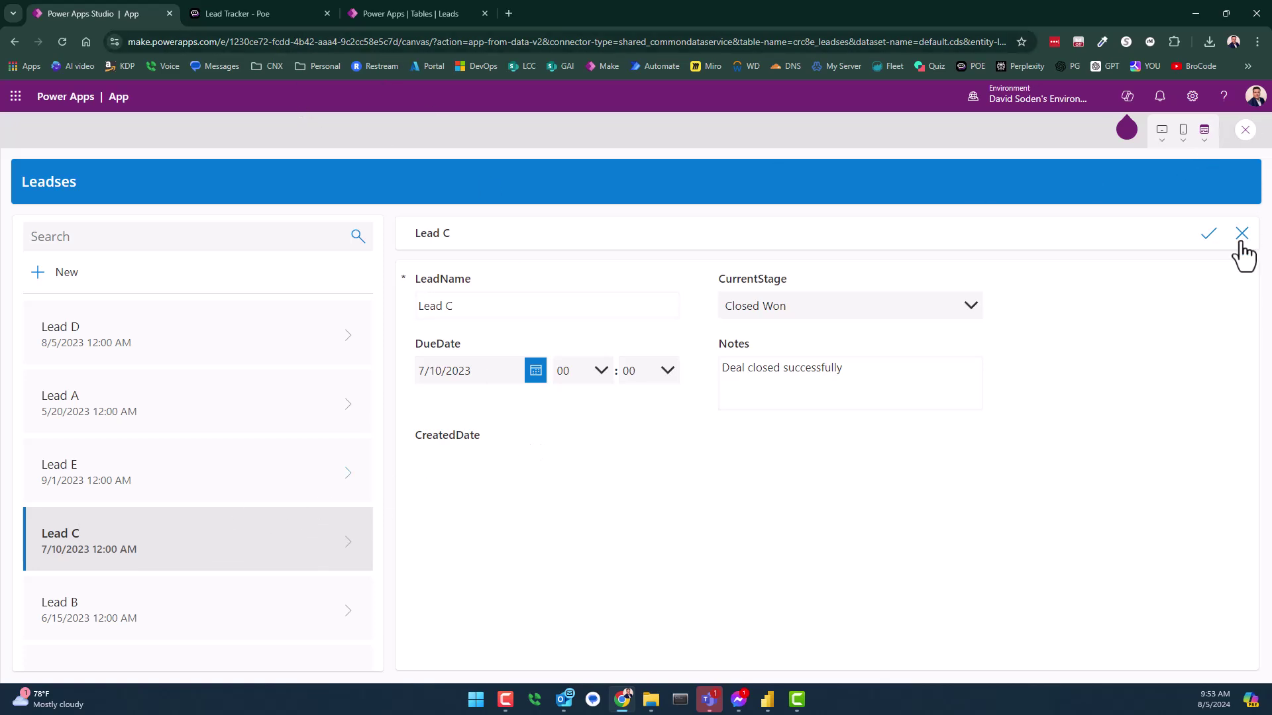
click(1245, 130)
click(752, 447)
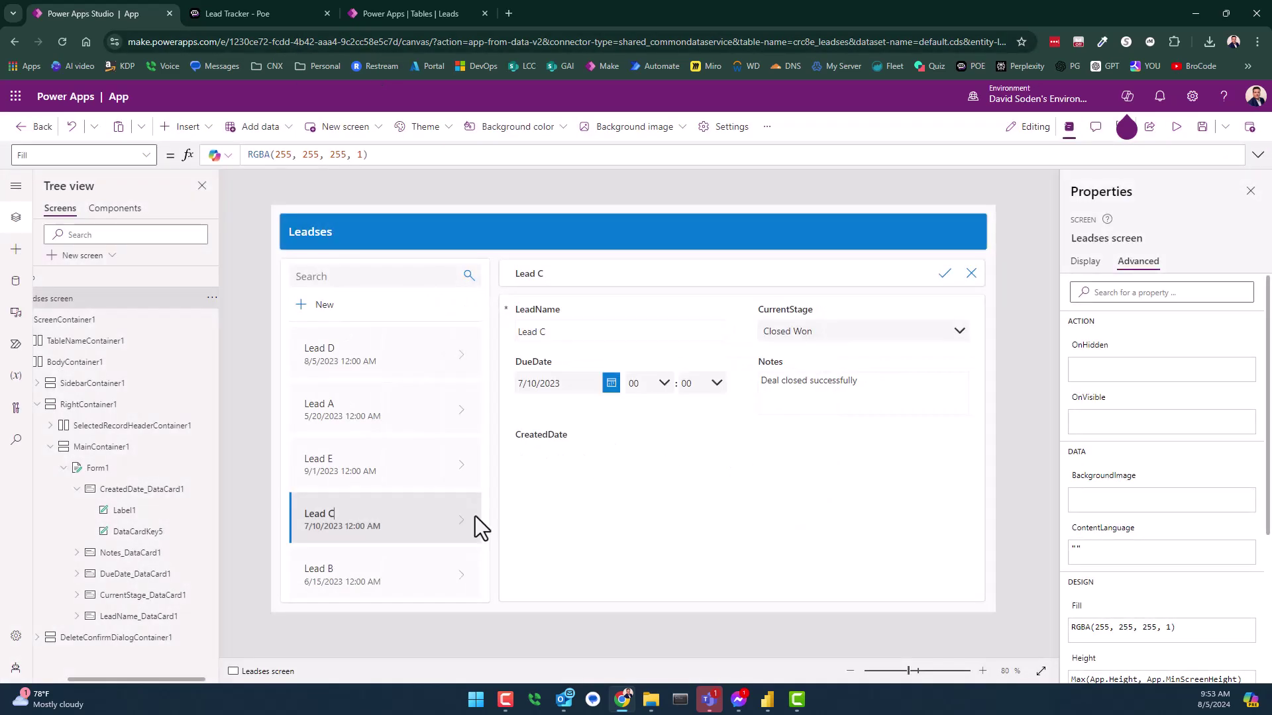
click(569, 440)
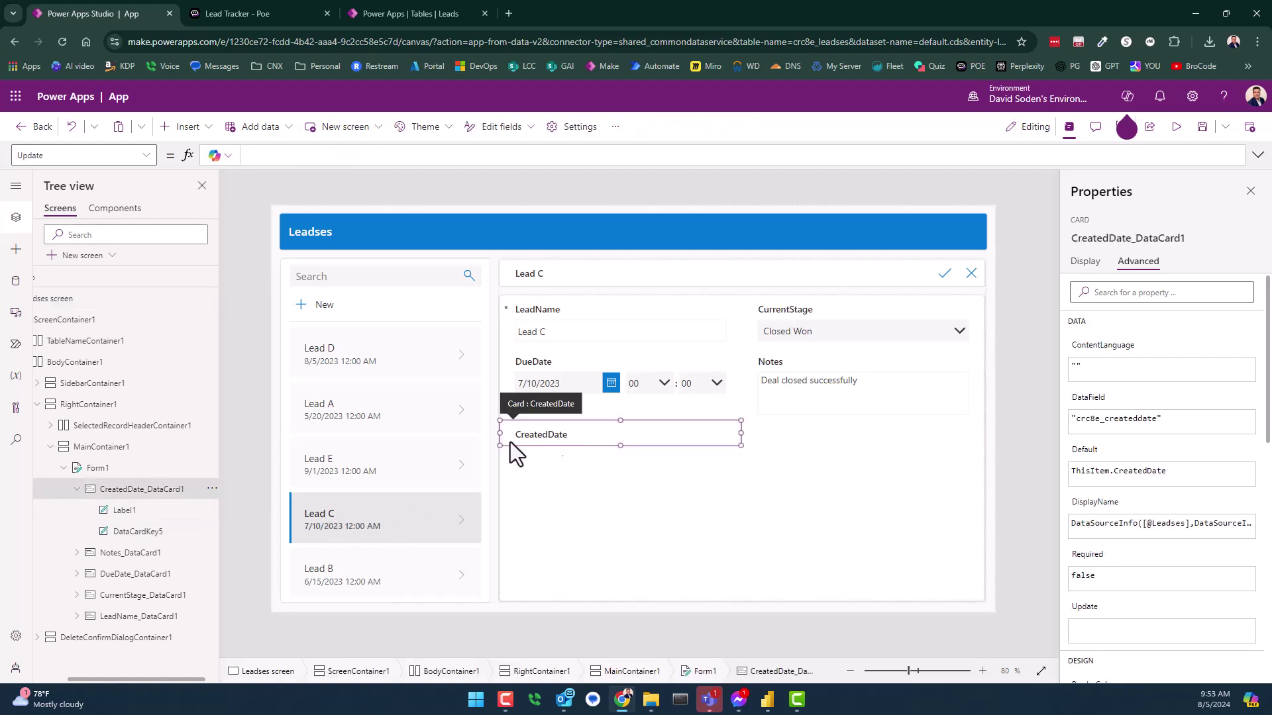
click(146, 155)
scroll(57, 329, down, 3)
scroll(68, 205, up, 3)
click(47, 297)
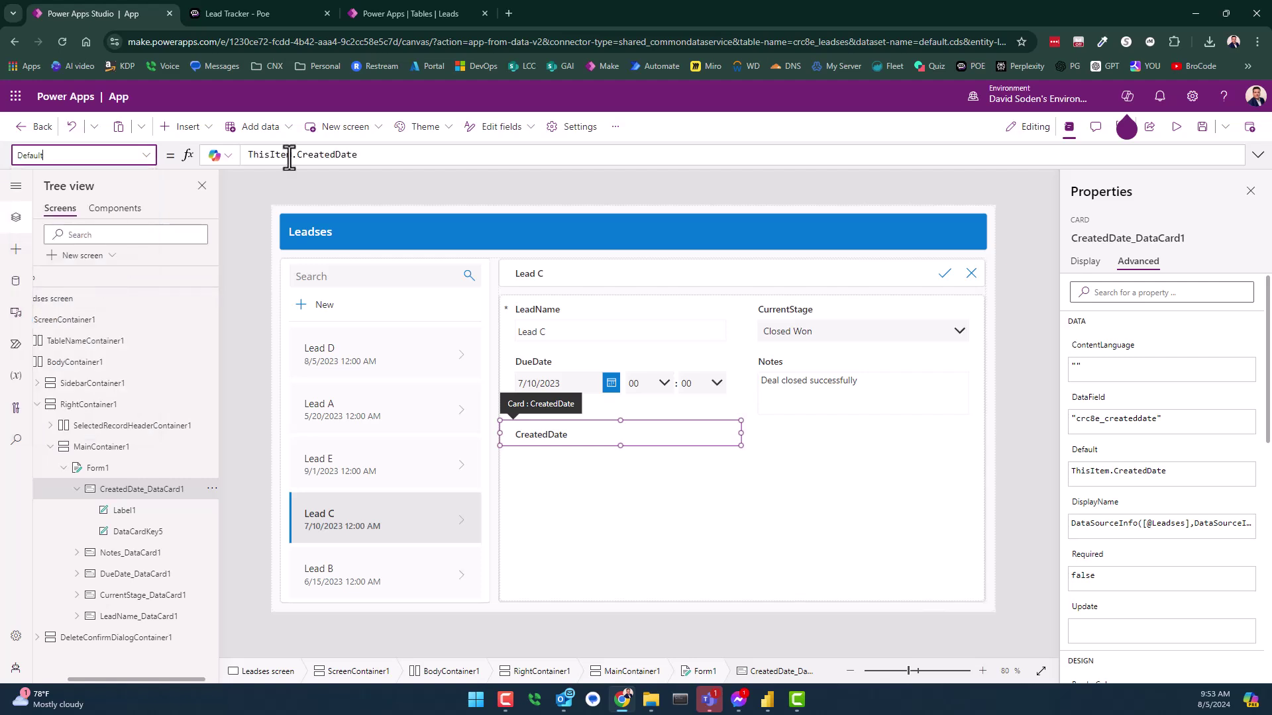
click(306, 153)
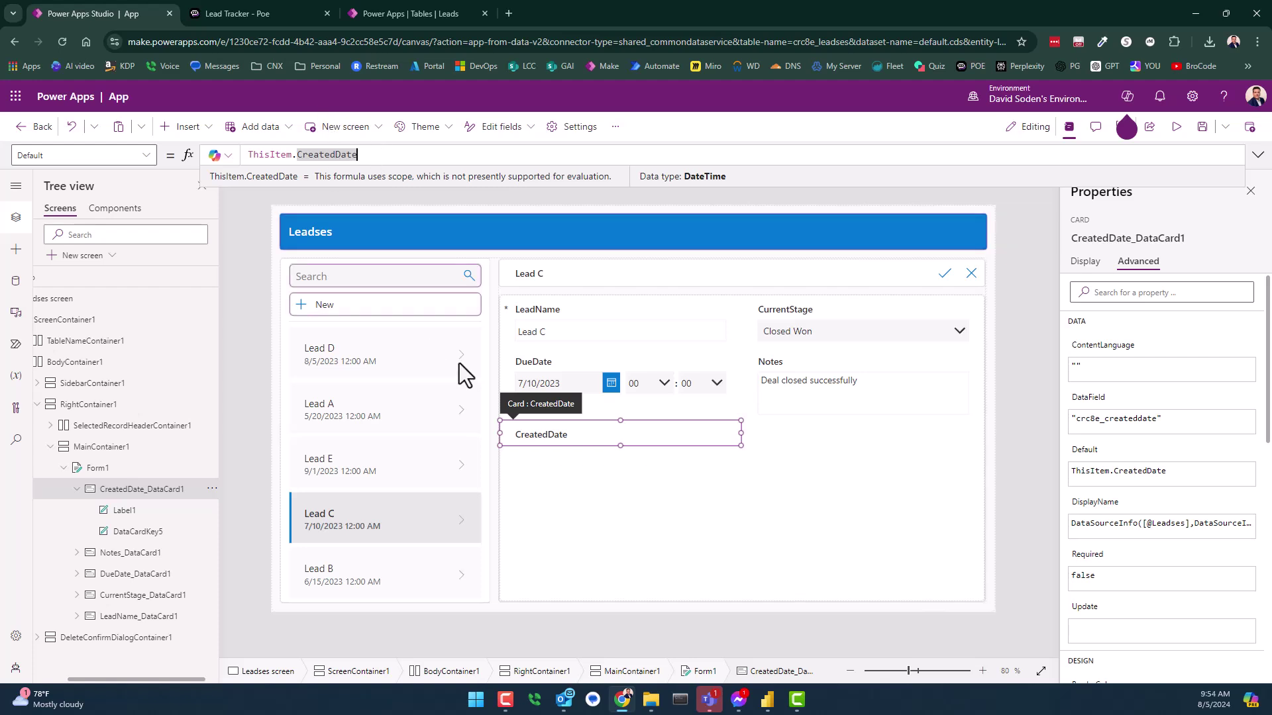
Replace Label1's Text formula with Parent.Default.
click(125, 513)
click(358, 155)
key(ctrl+a)
key(BackSpace)
text(parent)
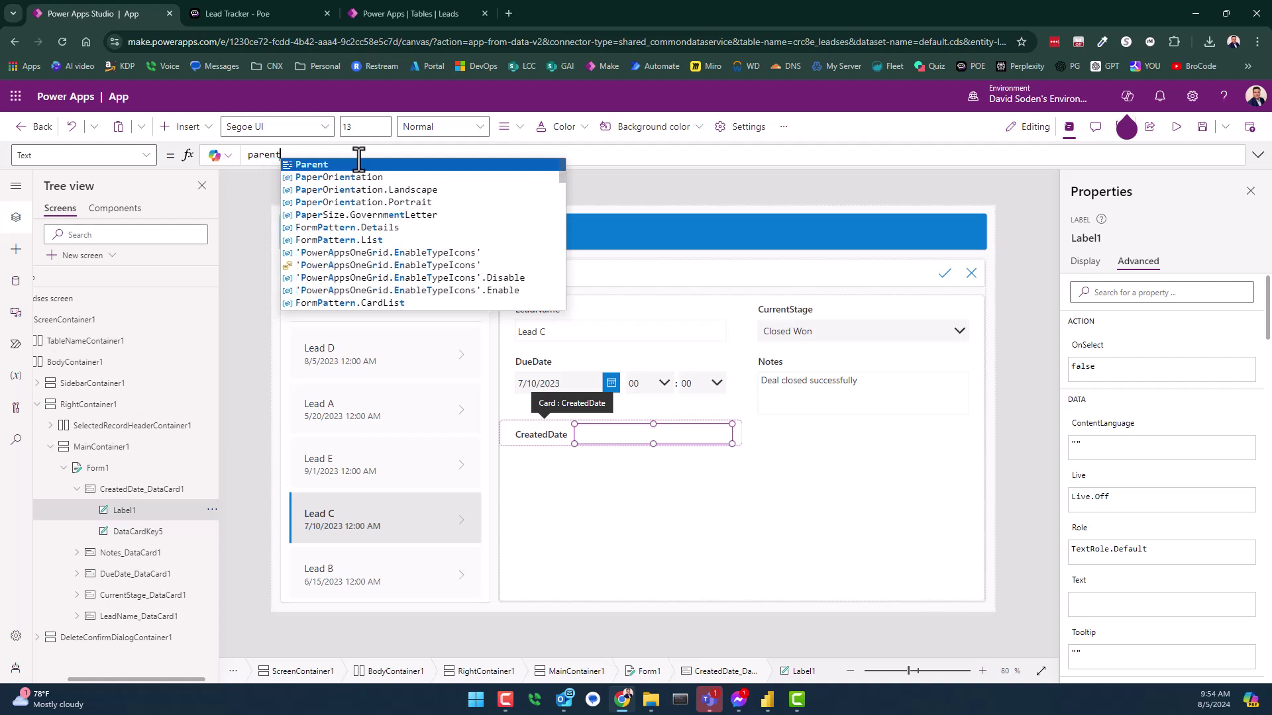
text(.)
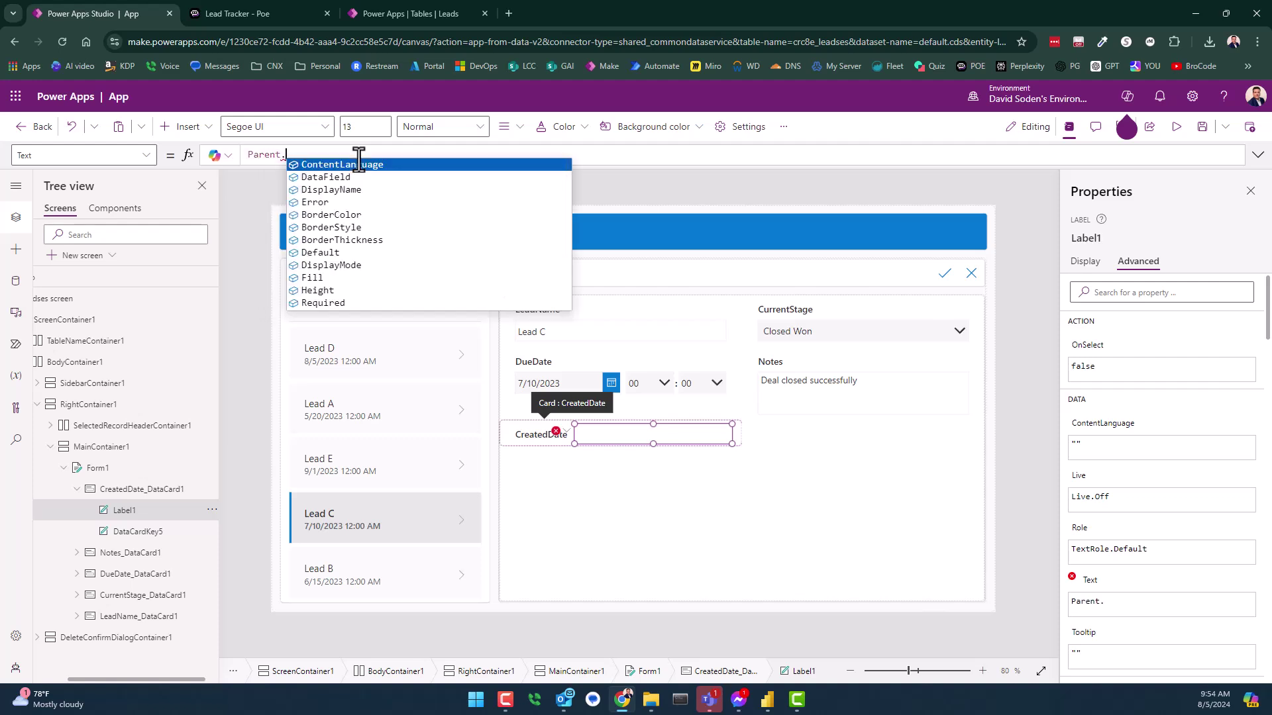
key(Down)
key(Tab)
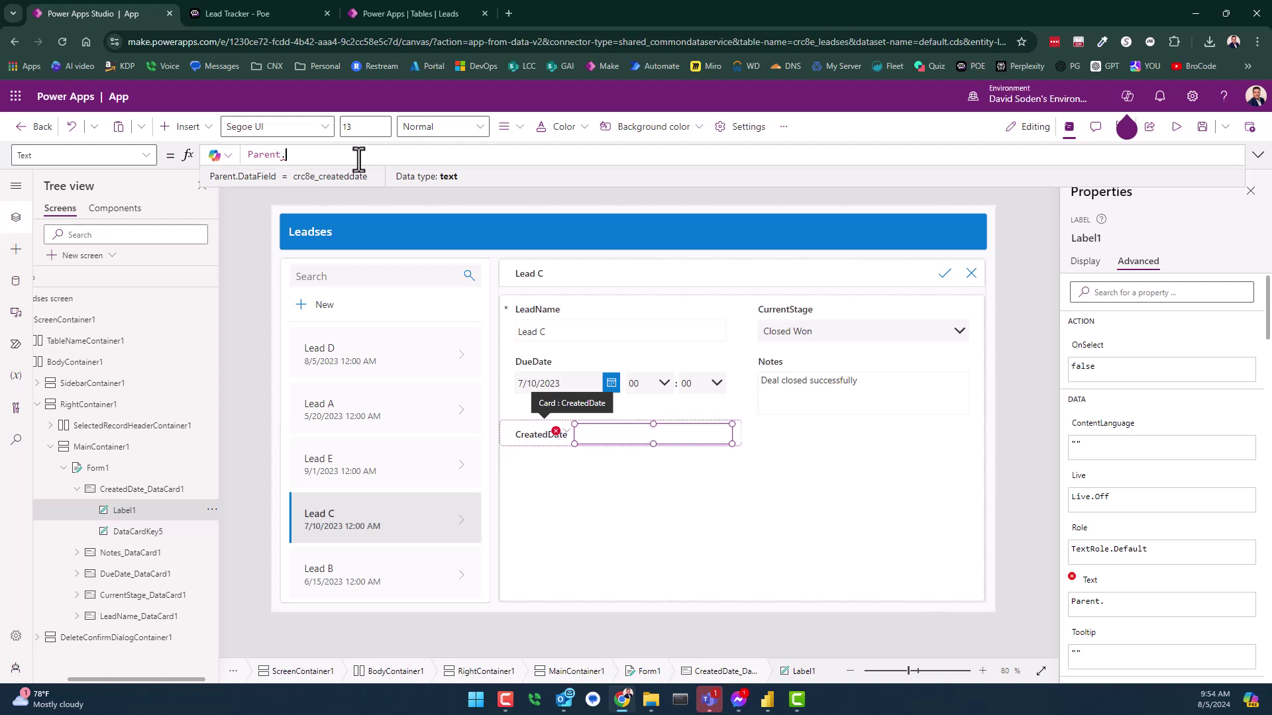
text(.)
scroll(361, 251, down, 2)
scroll(358, 259, up, 2)
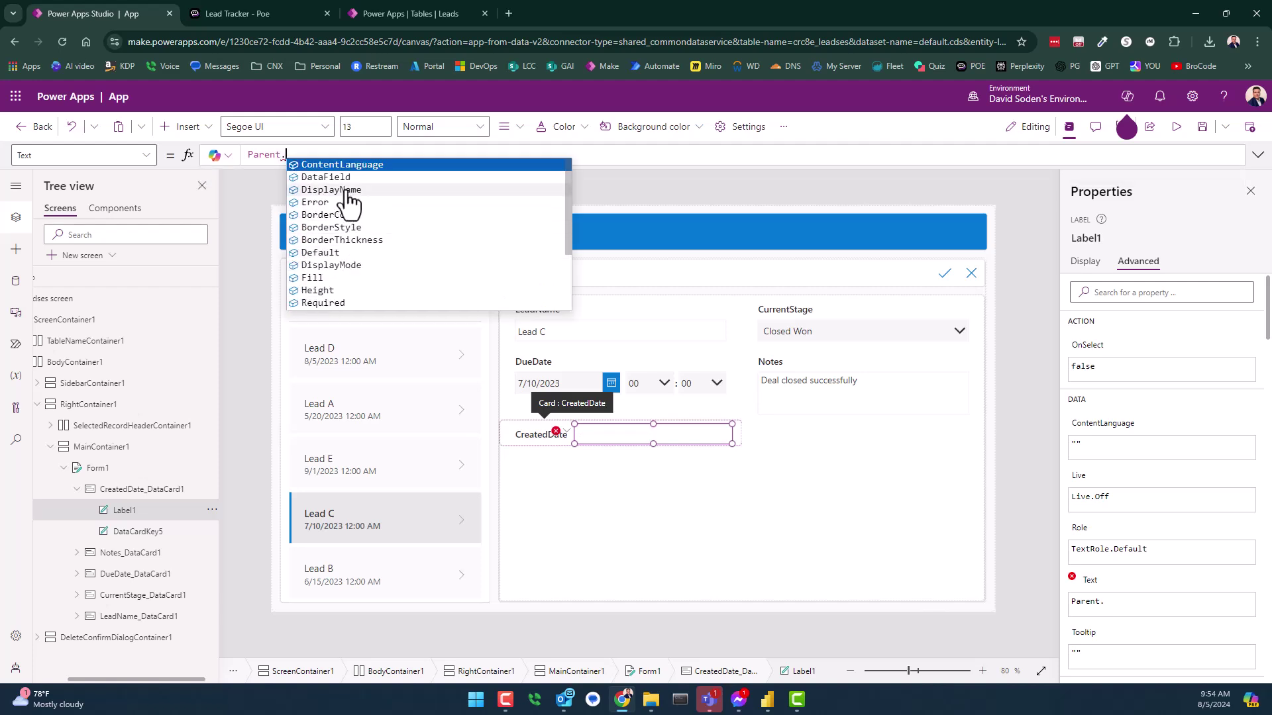
click(331, 252)
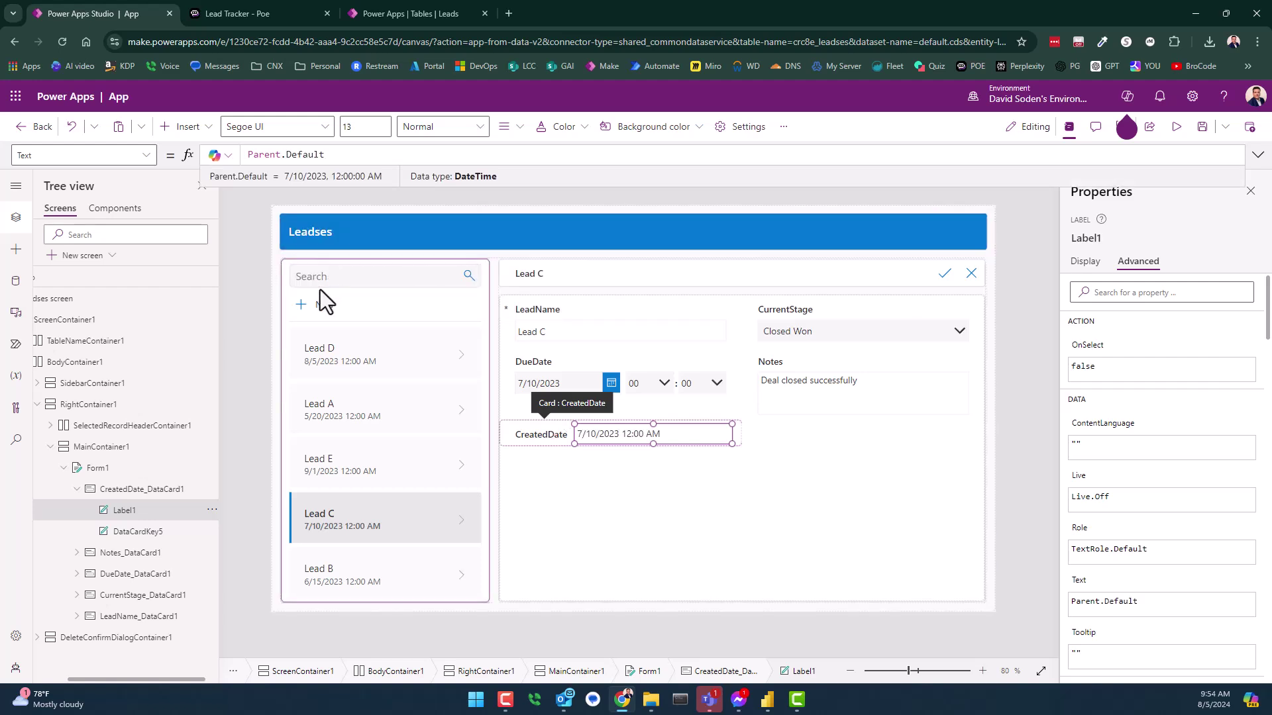
Replace Label1's Text formula with Text(Parent.Default,DateTimeFormat.ShortDate).
key(ctrl+a)
key(BackSpace)
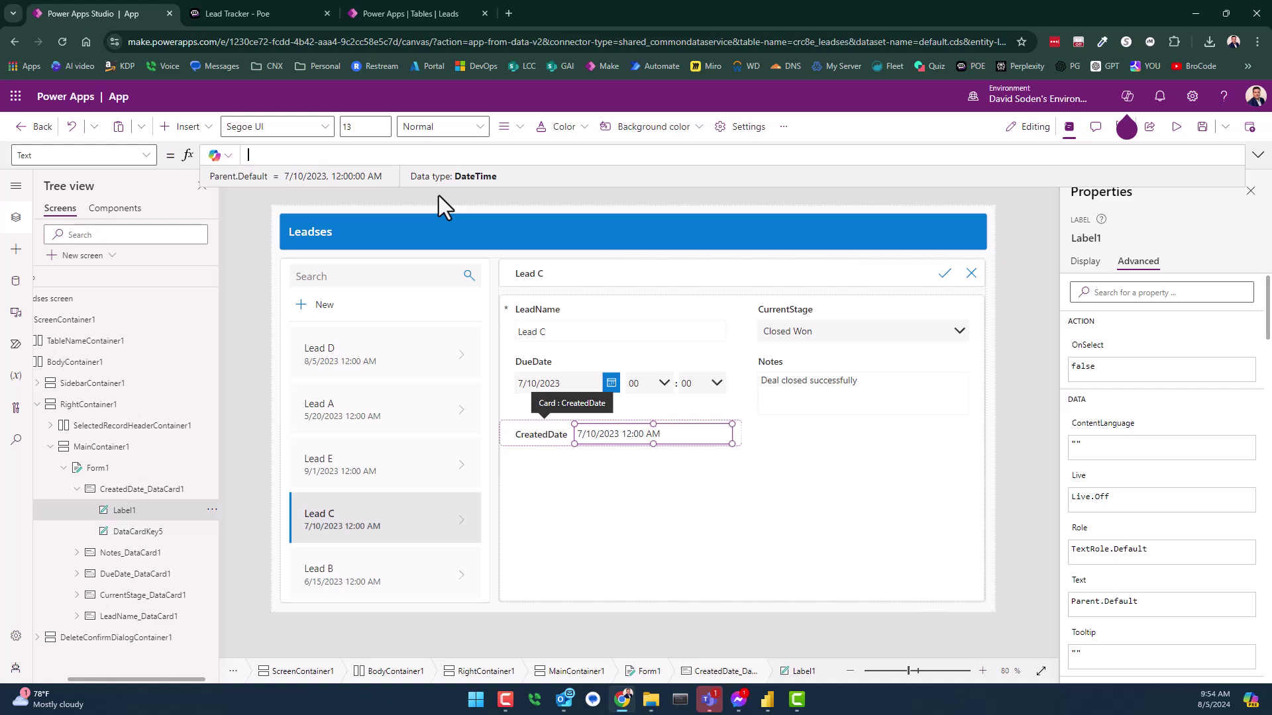
text(Text)
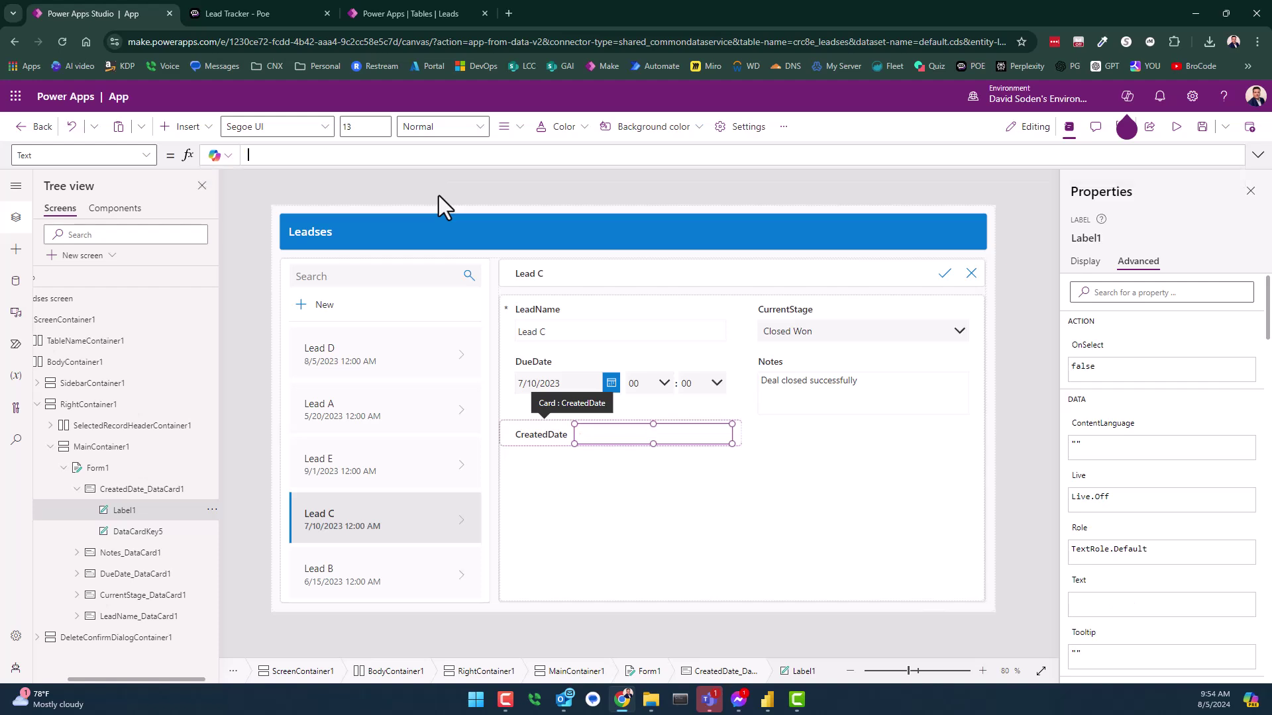
text((Parent.Default,)
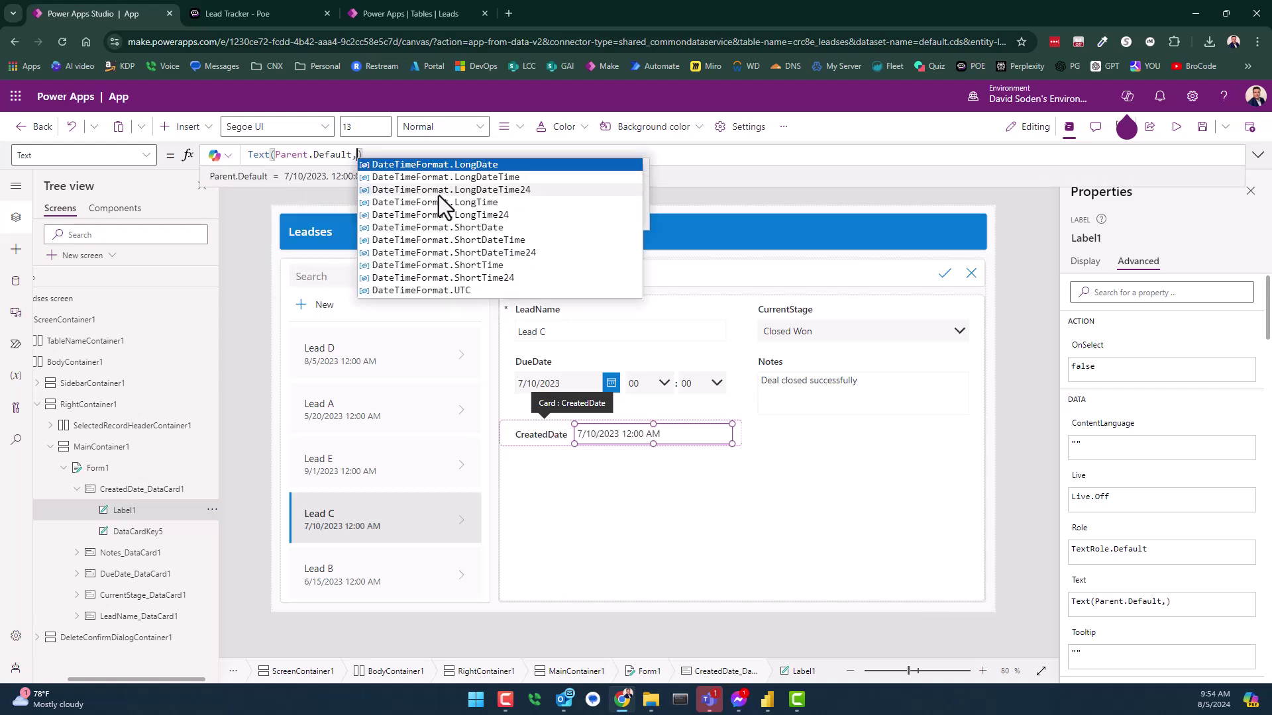
key(Down)
key(Down)
key(Tab)
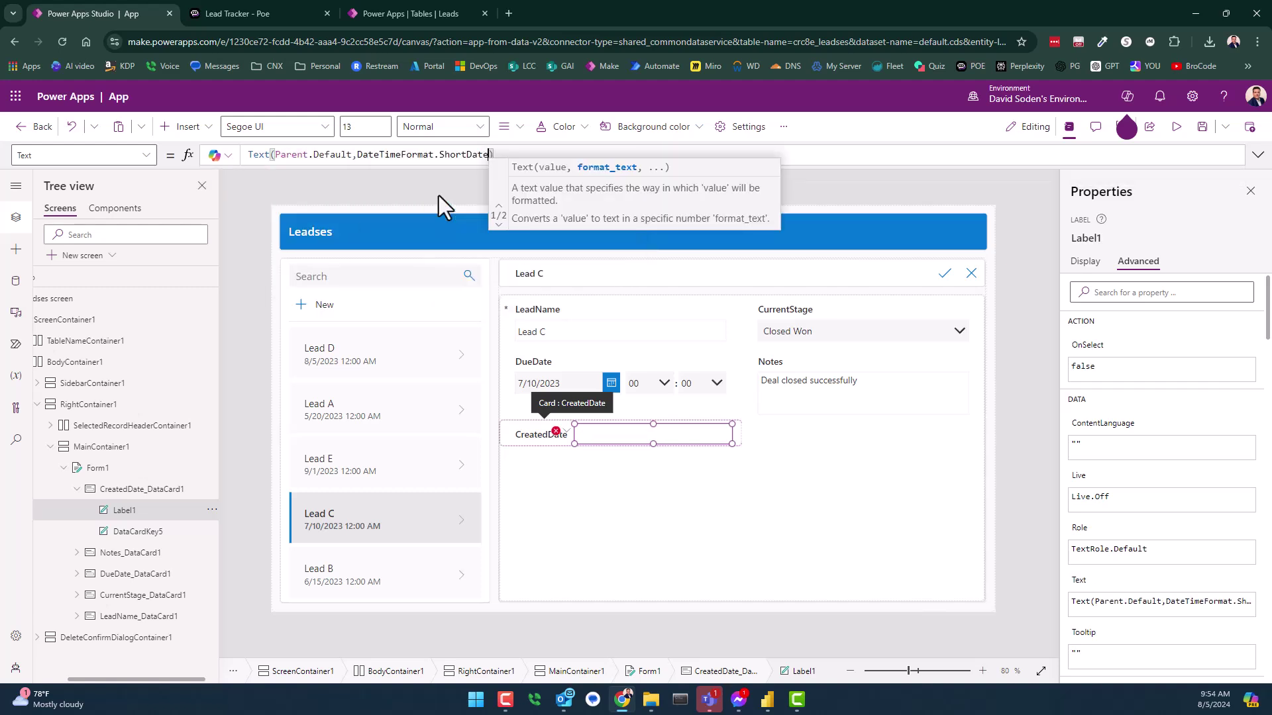
click(1009, 423)
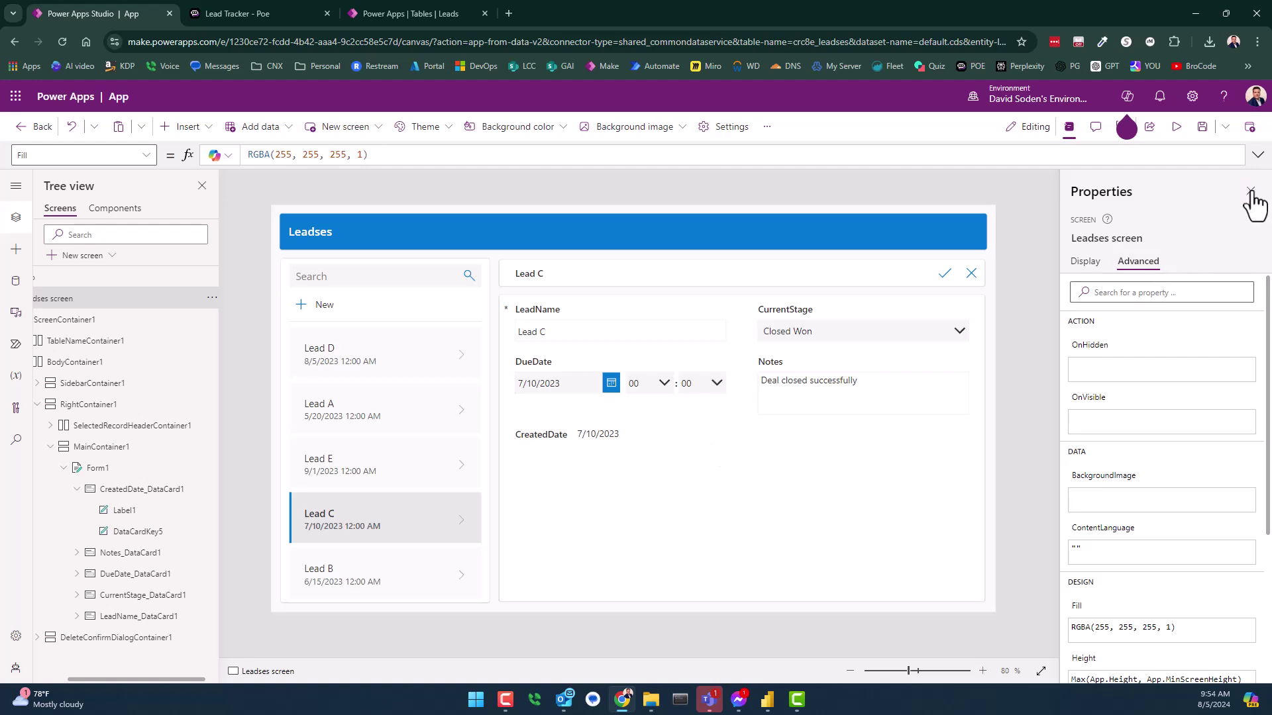
Add the AssigneeID field to Form1.
click(1075, 265)
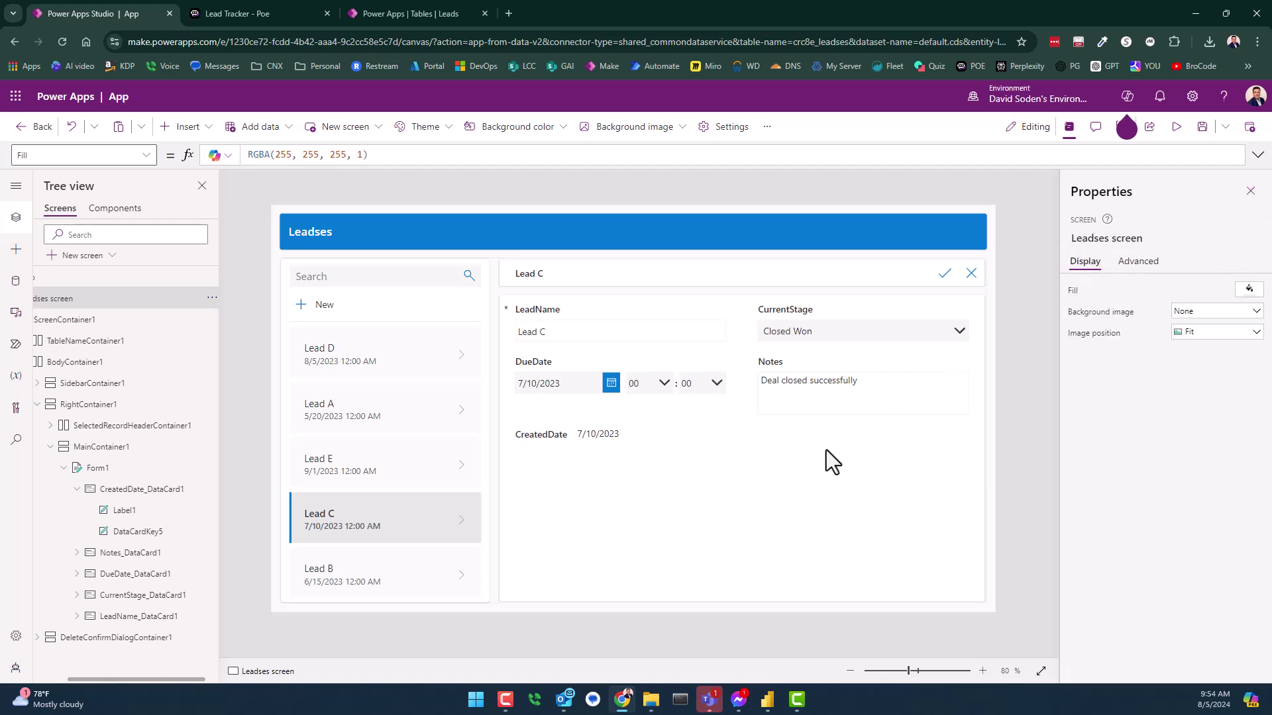
click(858, 494)
click(1233, 334)
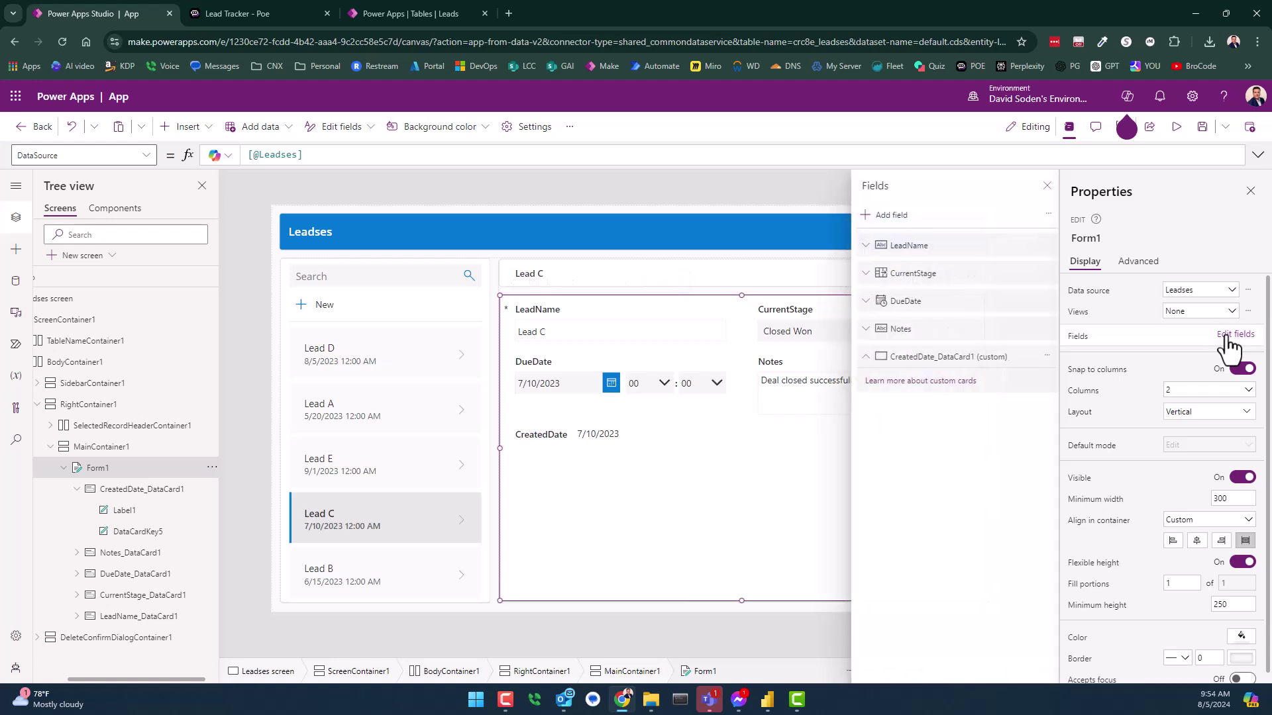
click(885, 214)
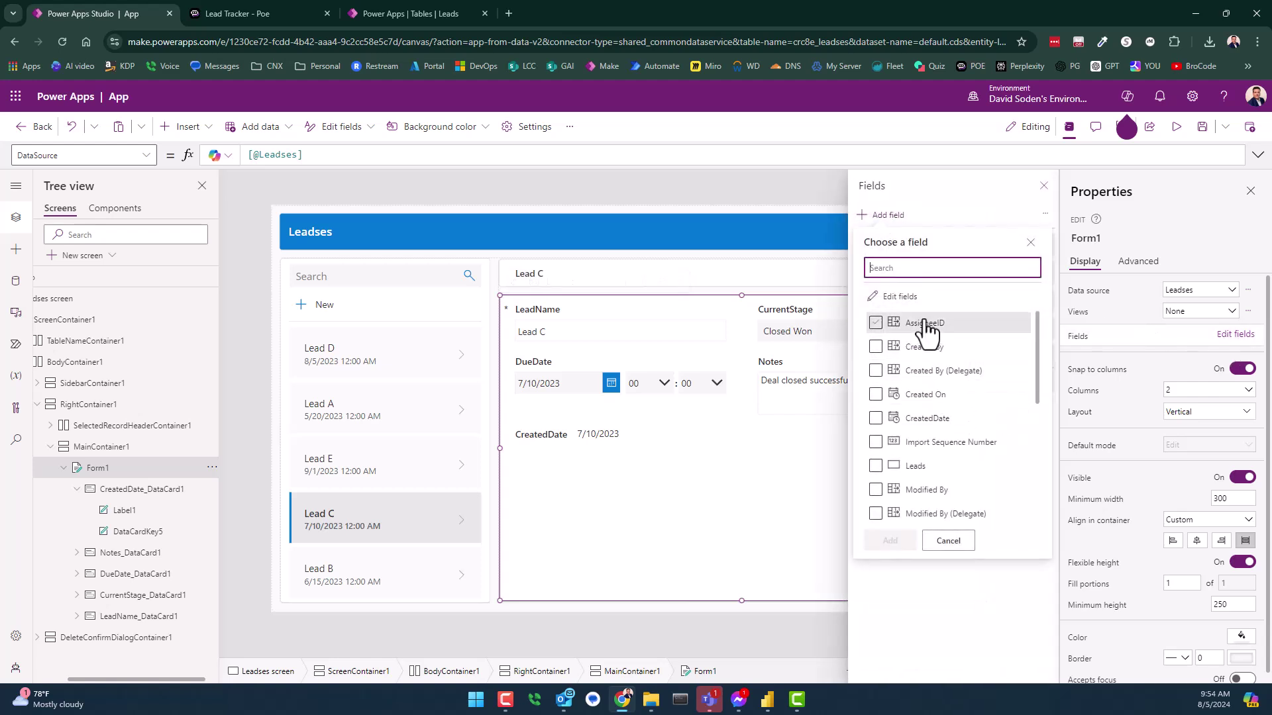
click(875, 323)
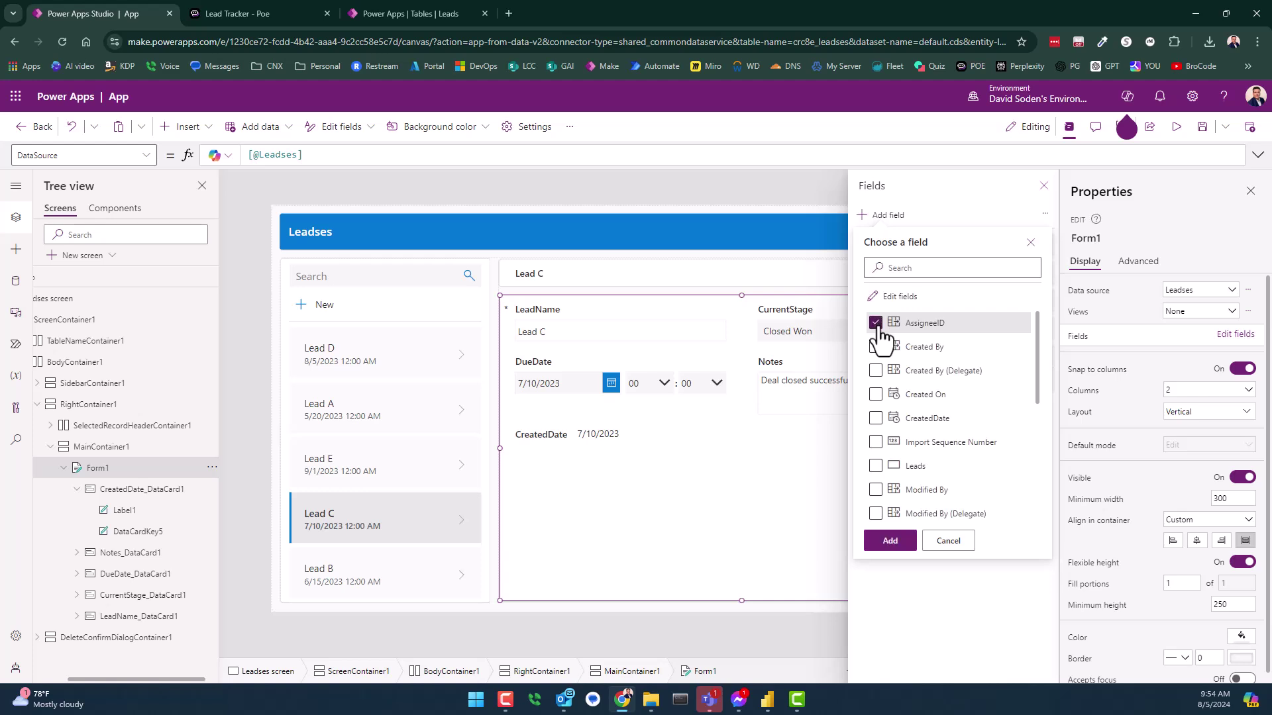
click(901, 542)
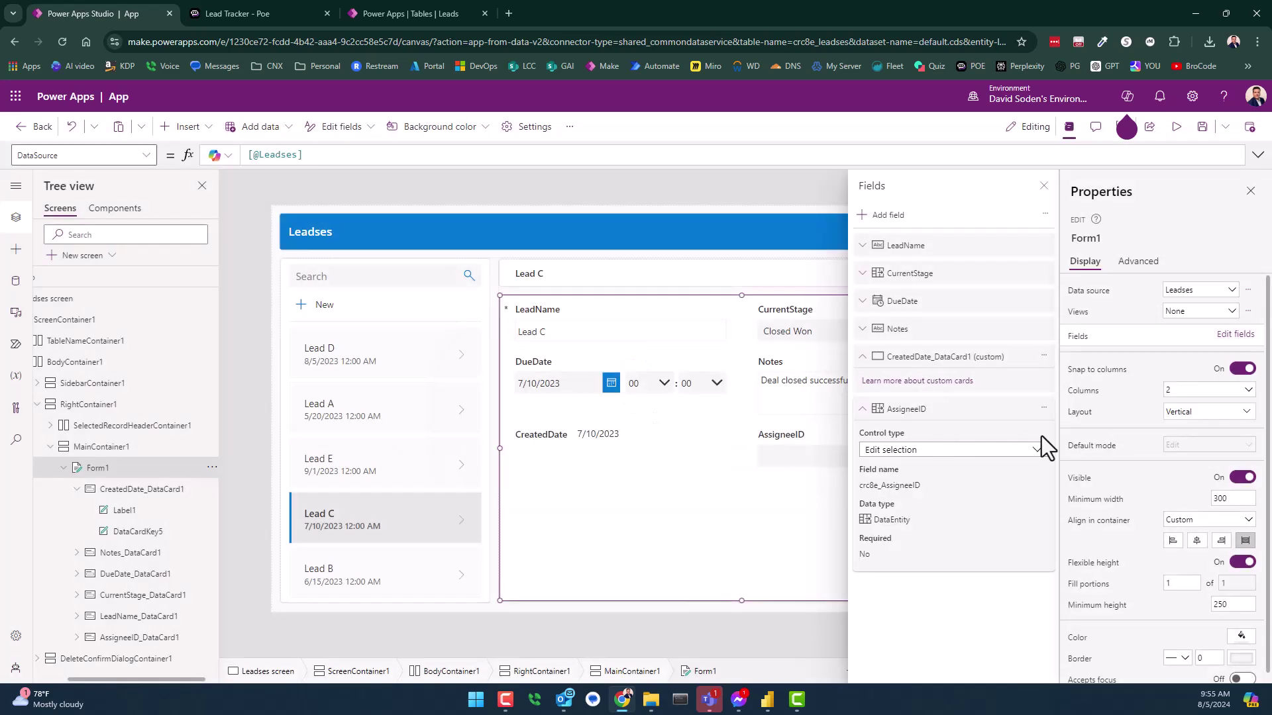
Move the AssigneeID field up to the first position in Form1's field order and close the field list.
click(1044, 408)
click(1068, 447)
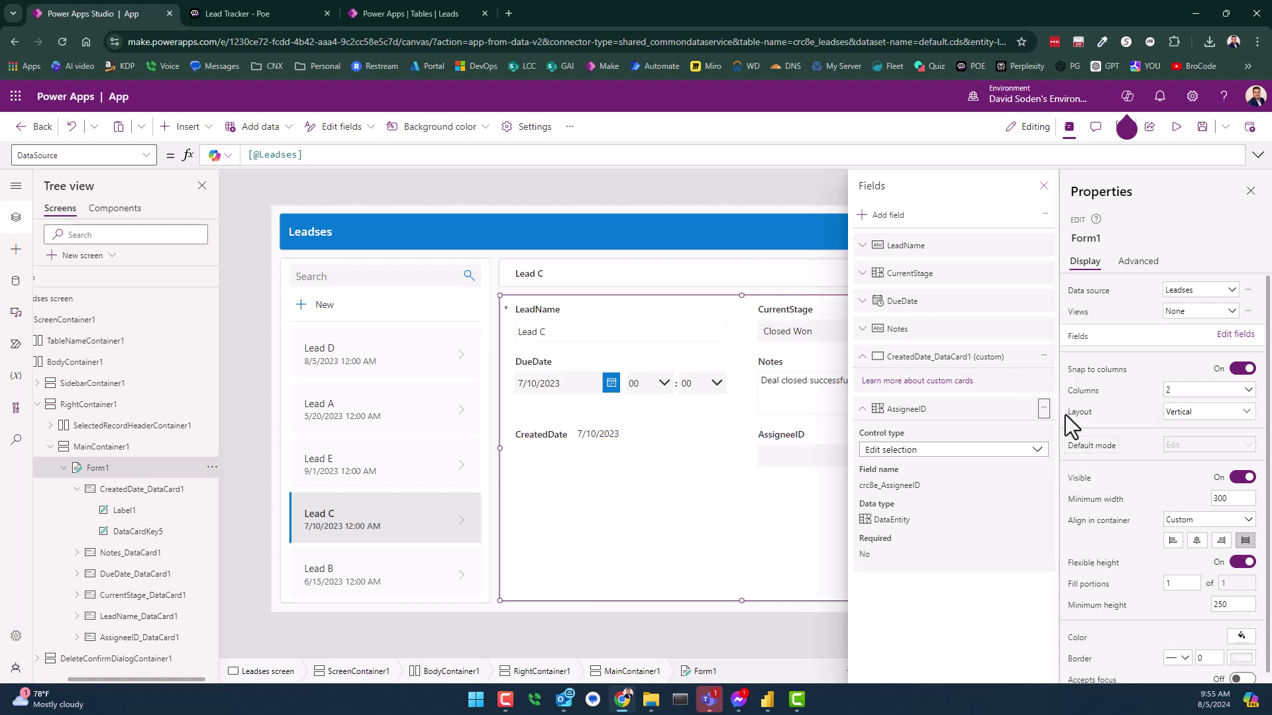
click(1042, 361)
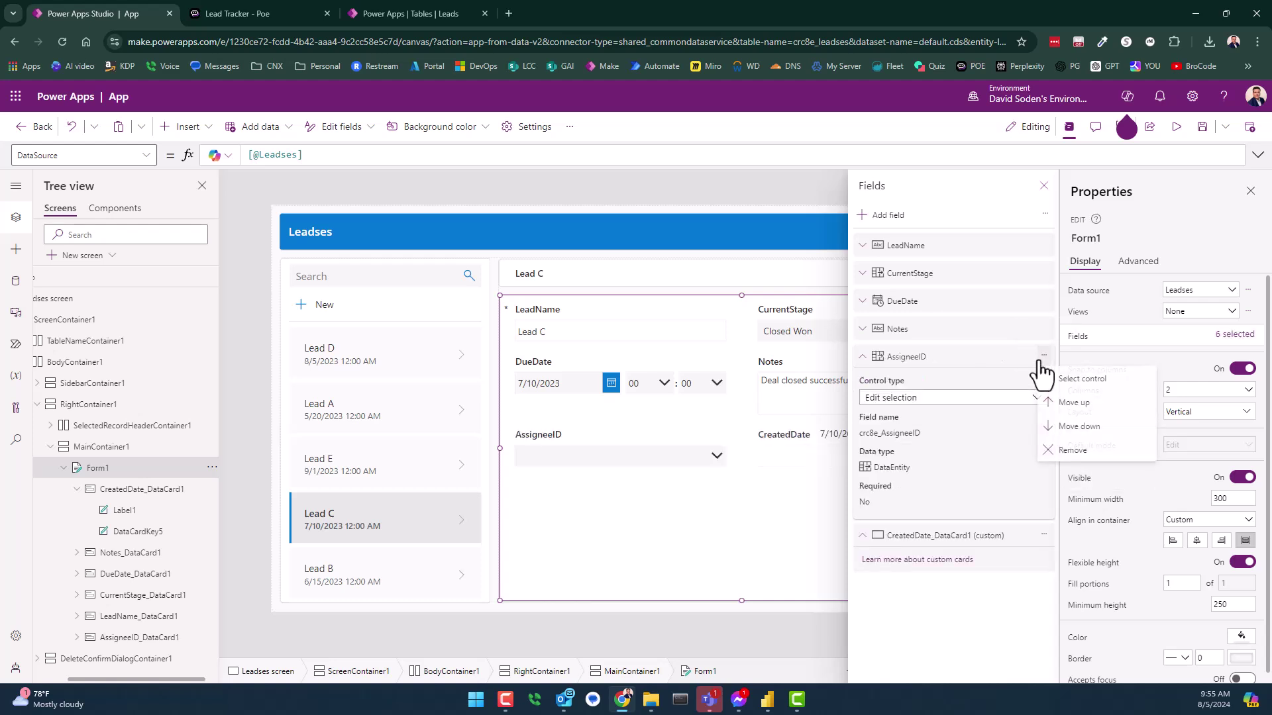
click(1058, 421)
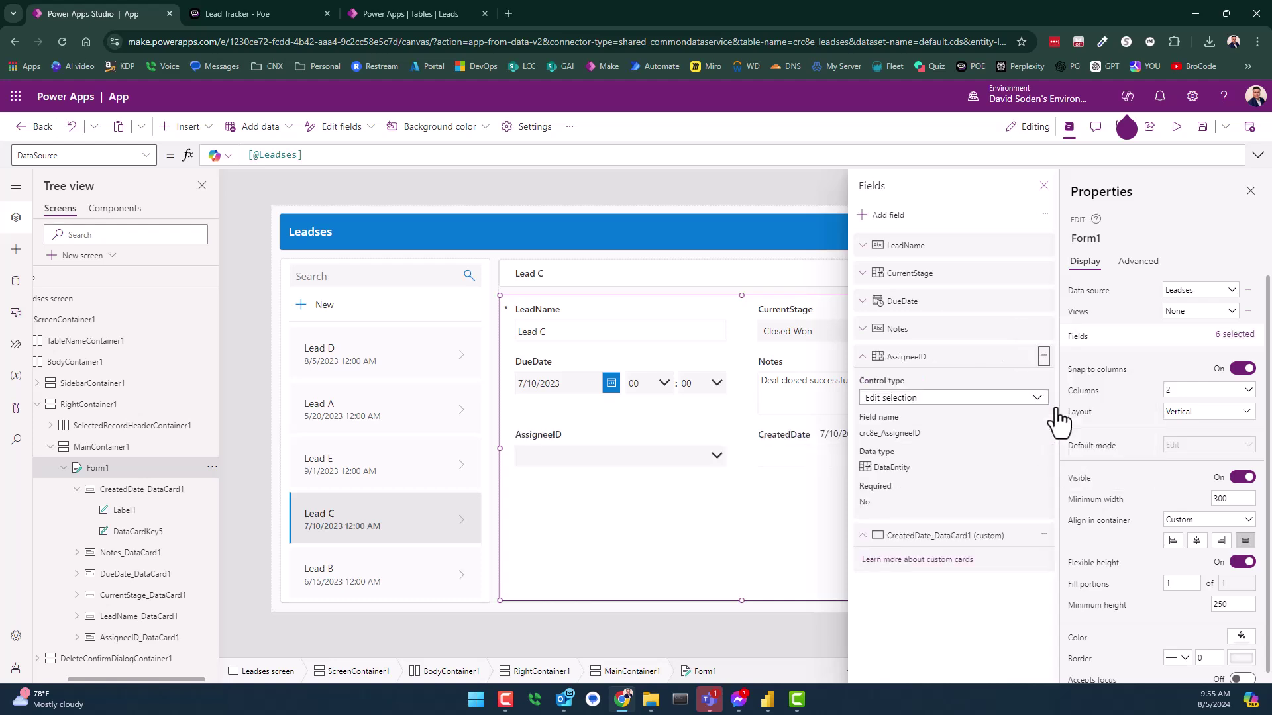
click(1043, 328)
click(1060, 375)
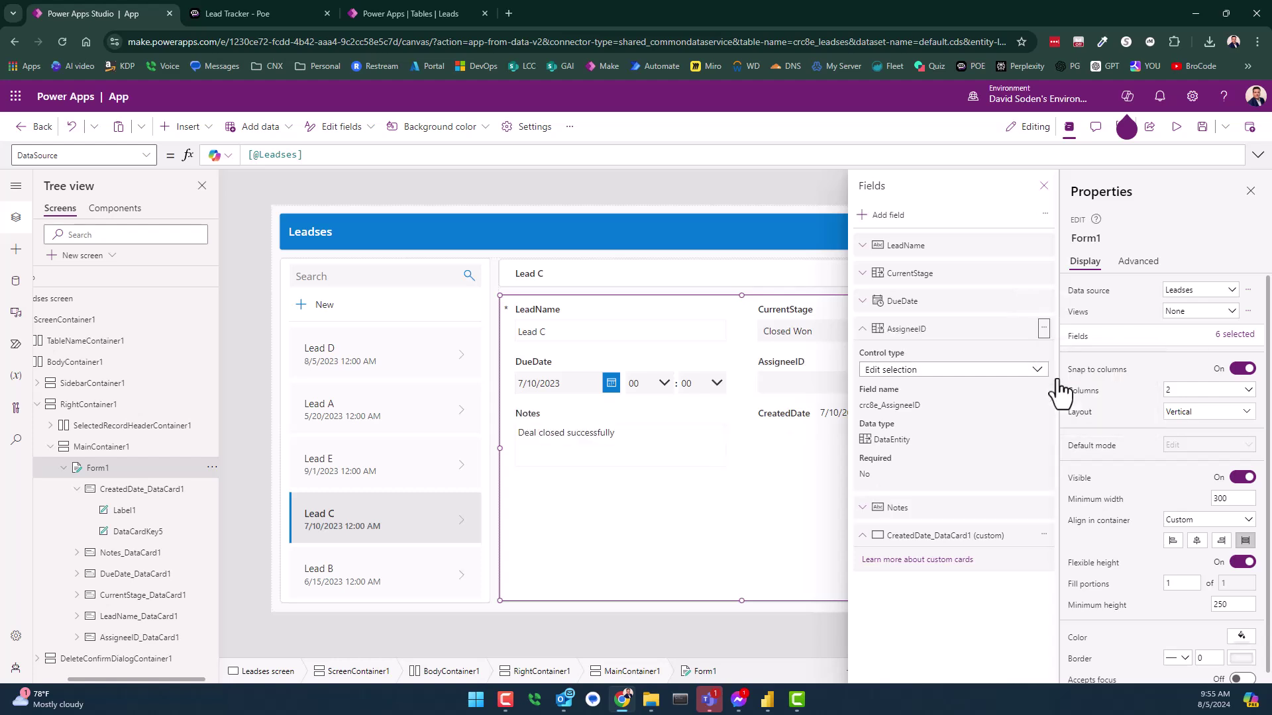
click(1044, 300)
click(1071, 348)
click(1043, 273)
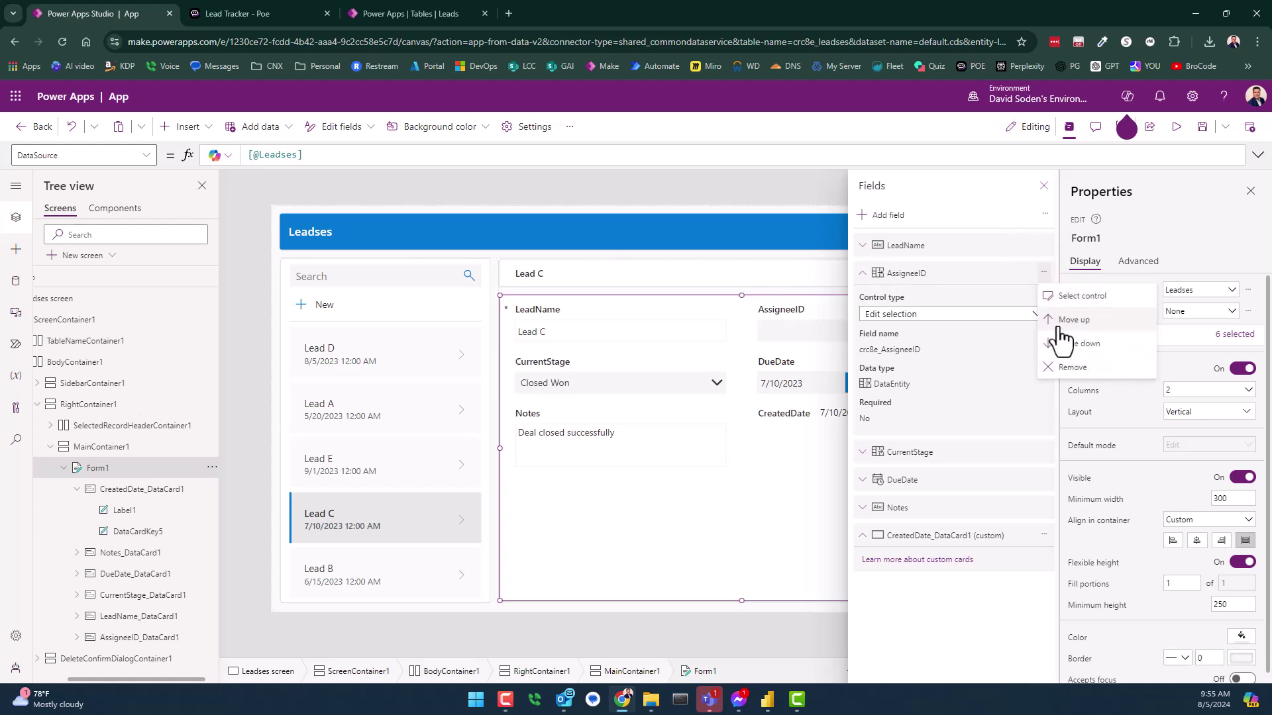
click(1070, 323)
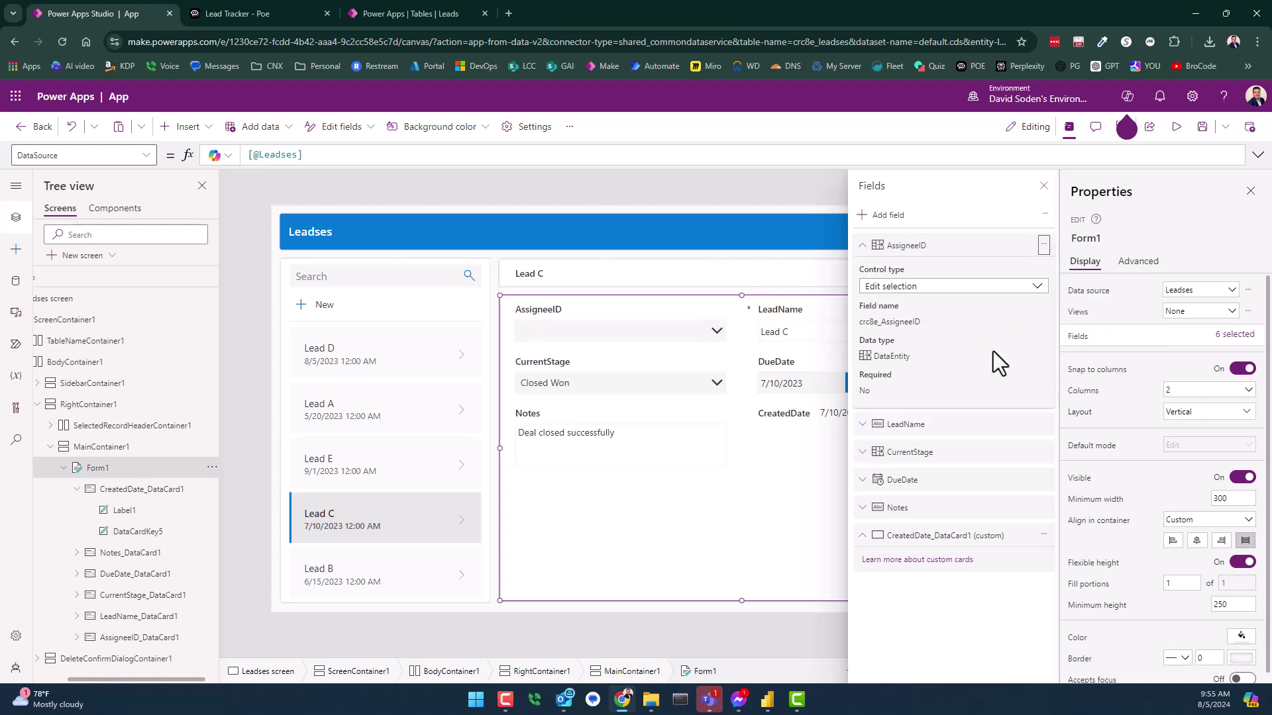
mouse_move(626, 312)
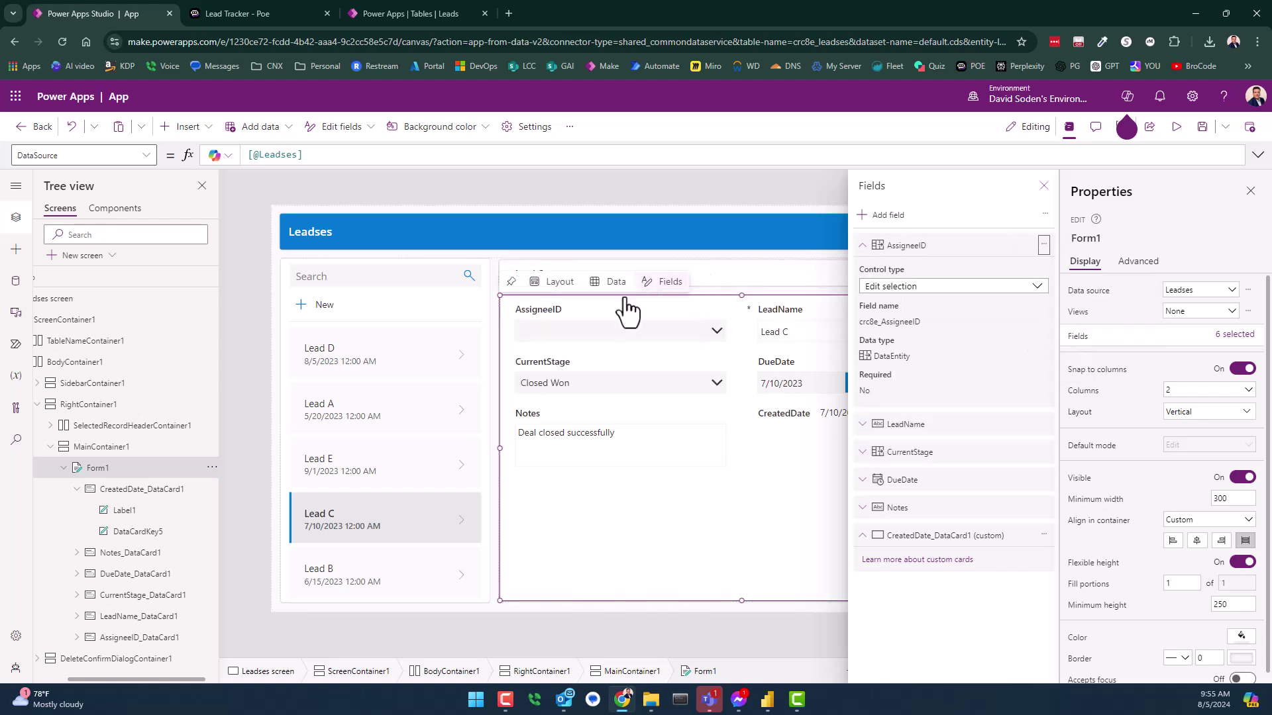
click(1044, 186)
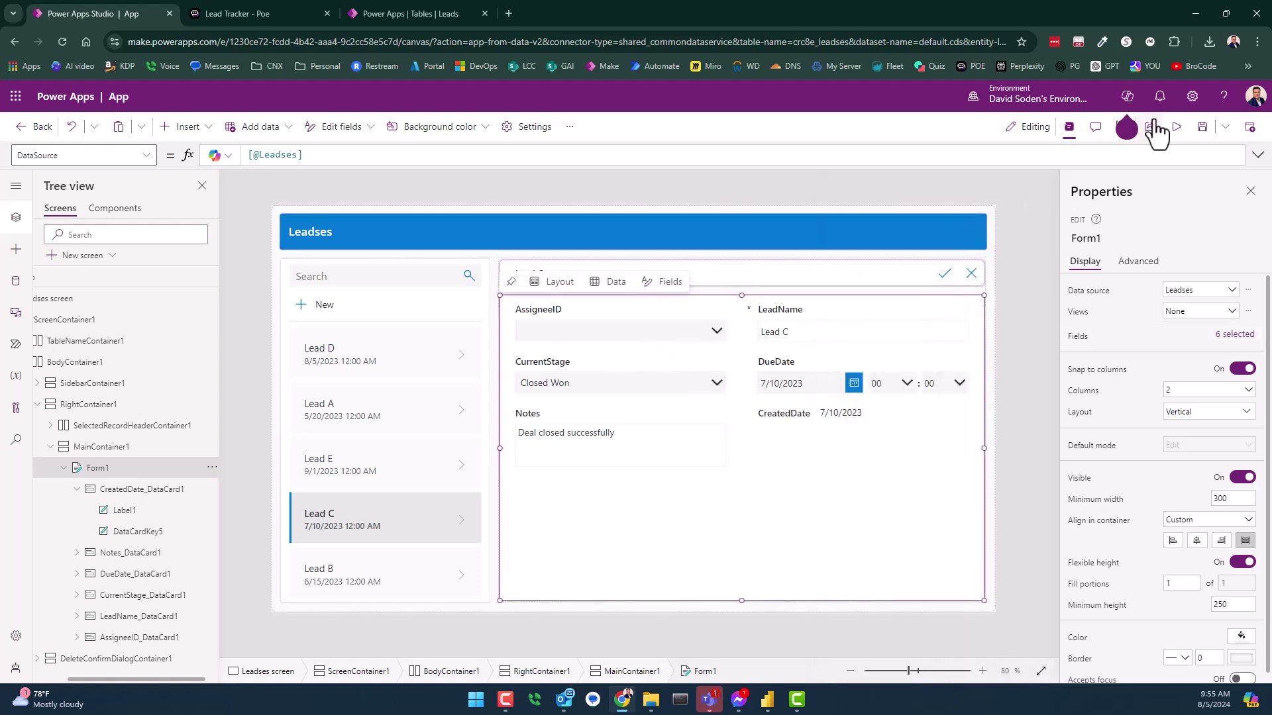
Preview the app, cancel editing of Lead C, and return to the editor, dismissing the tip.
click(1222, 136)
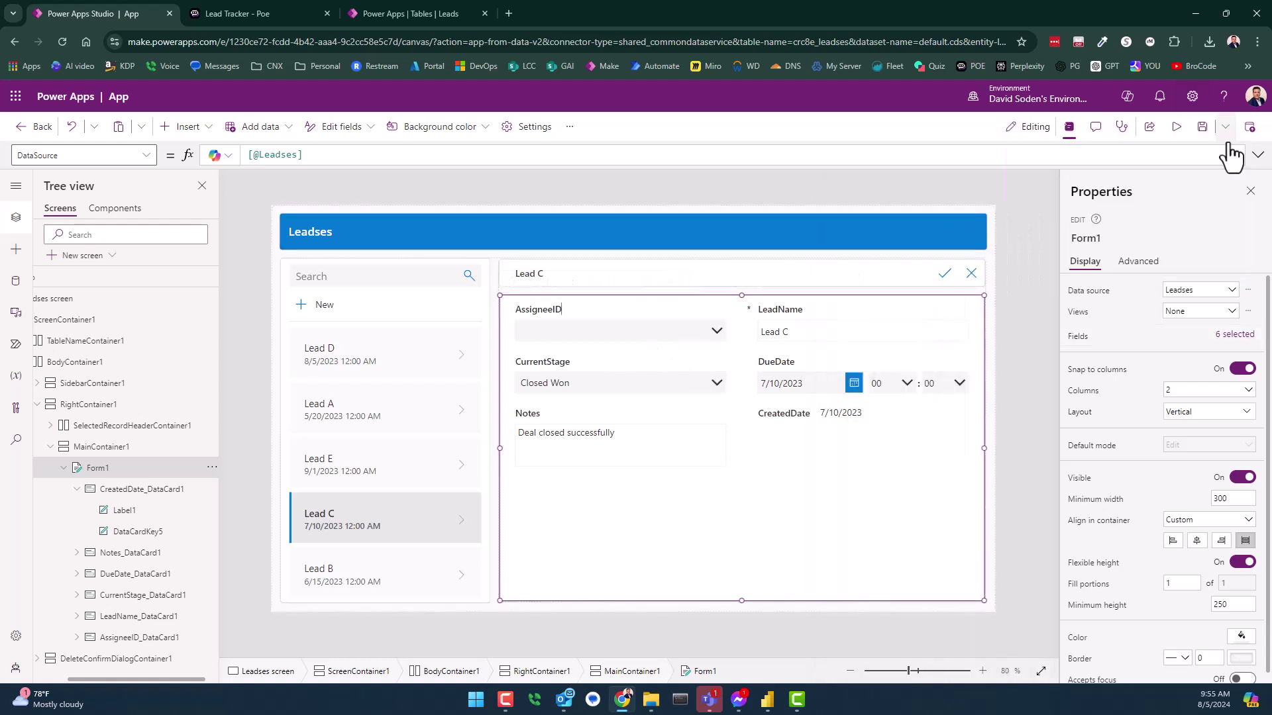
click(1176, 129)
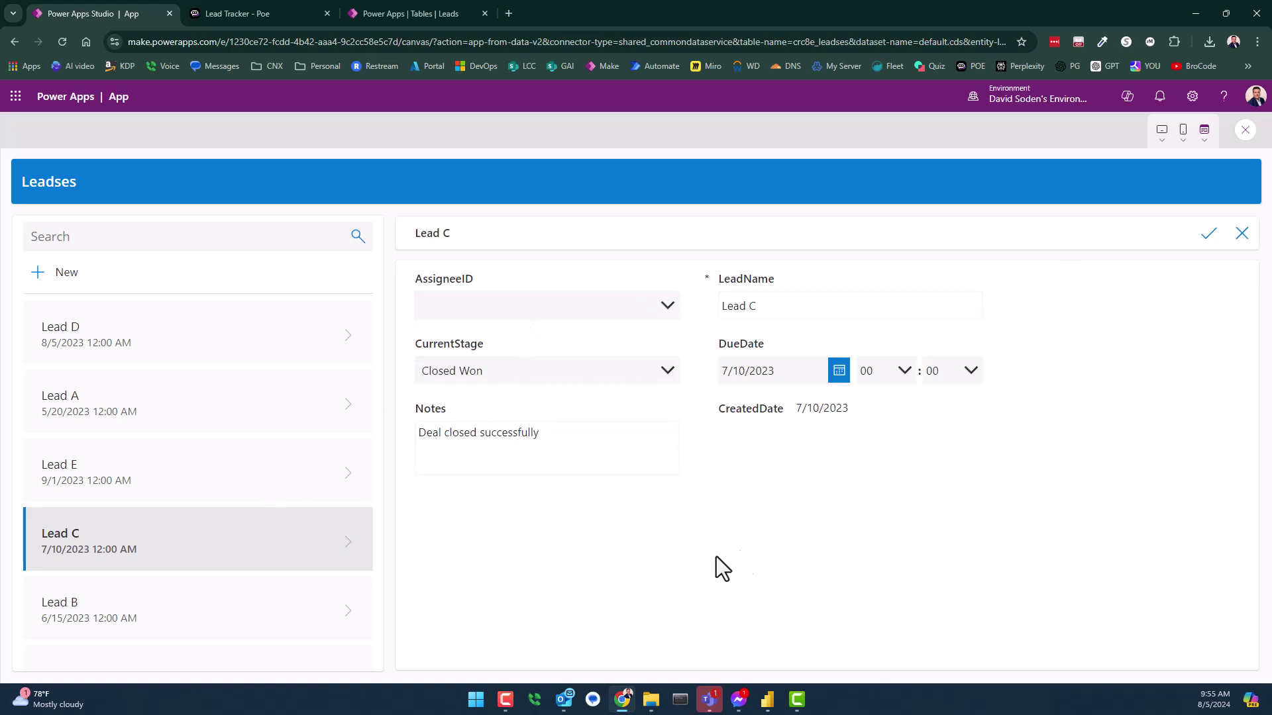
click(1240, 236)
click(1246, 130)
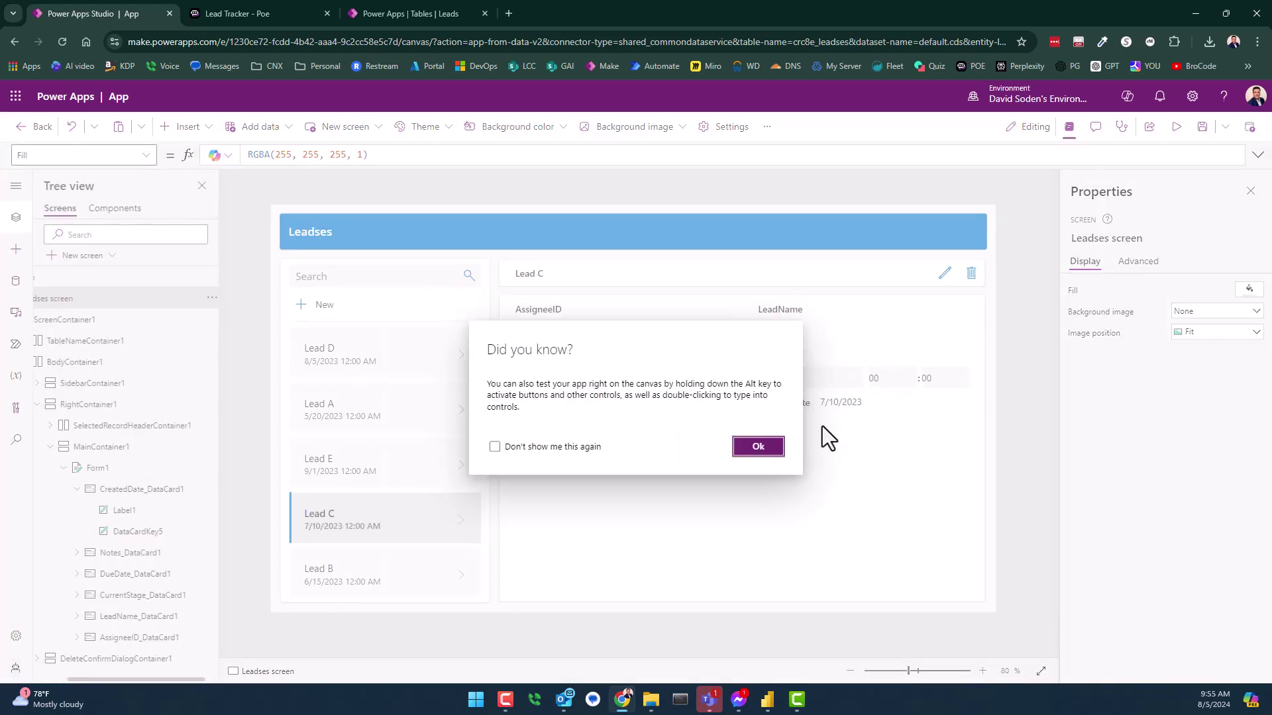
click(757, 446)
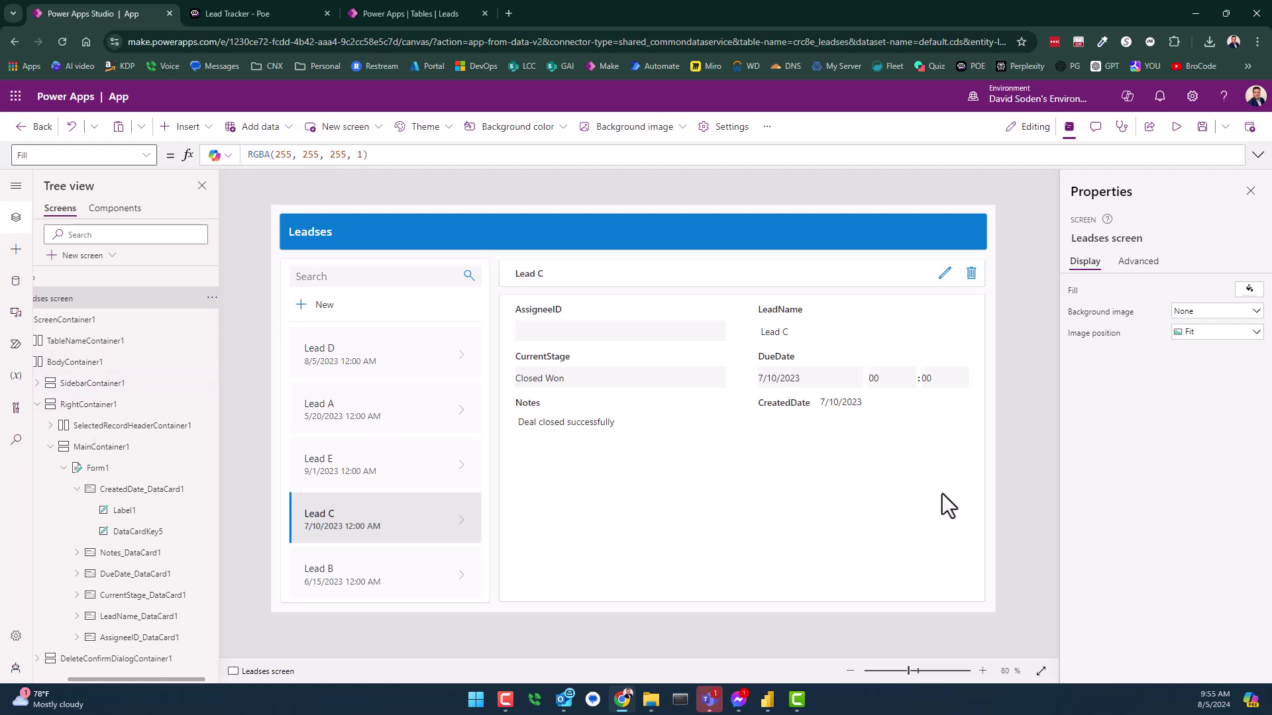
Select the AssigneeID card on the form and examine its Default formula.
click(609, 330)
click(551, 328)
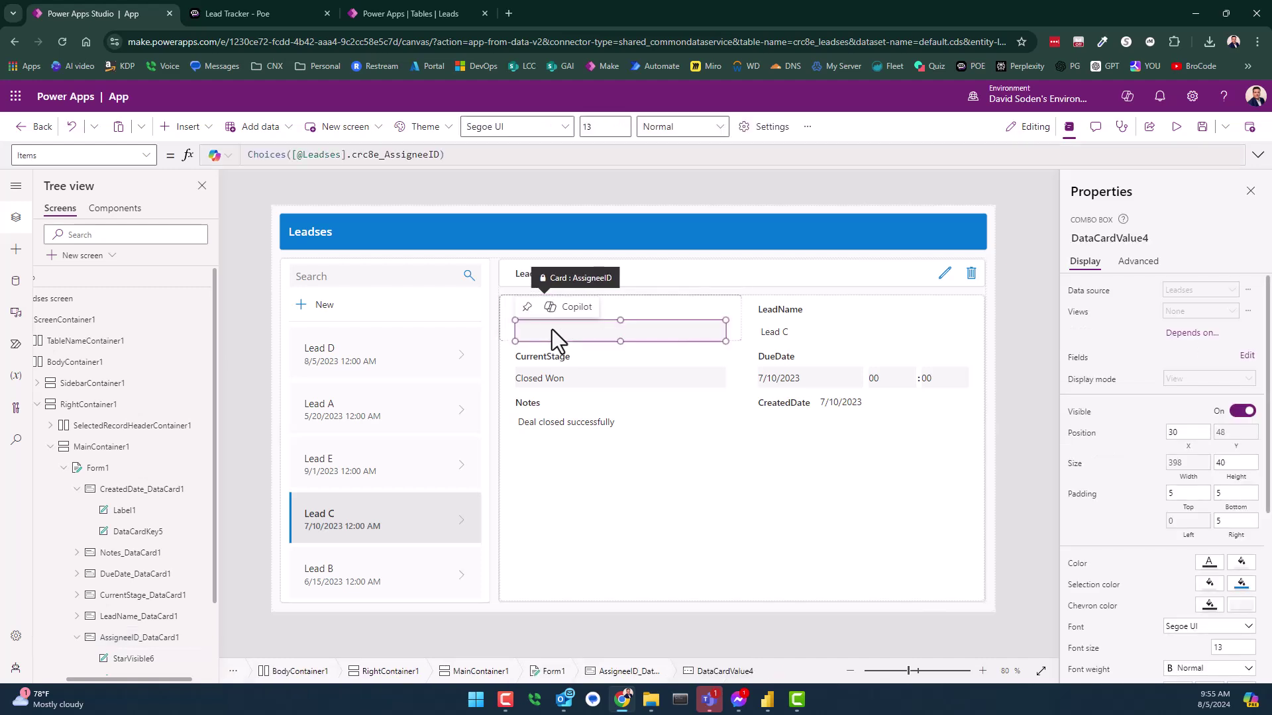
scroll(132, 616, down, 2)
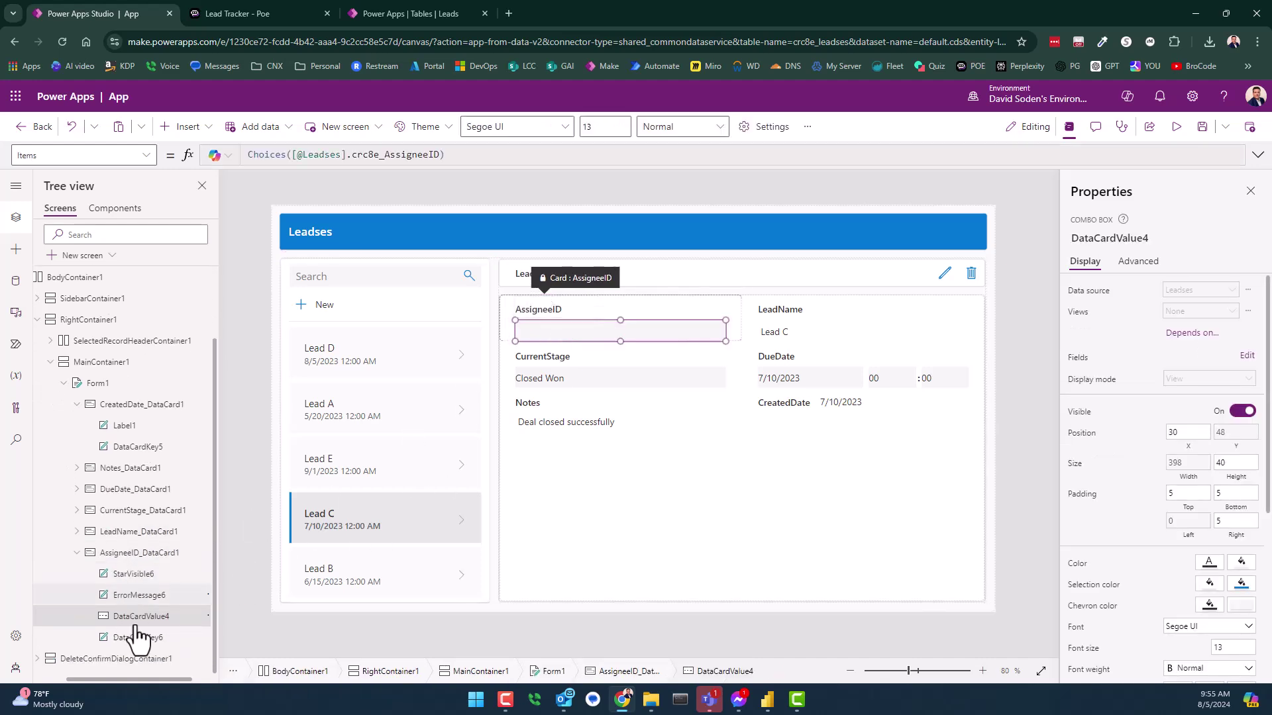
click(159, 553)
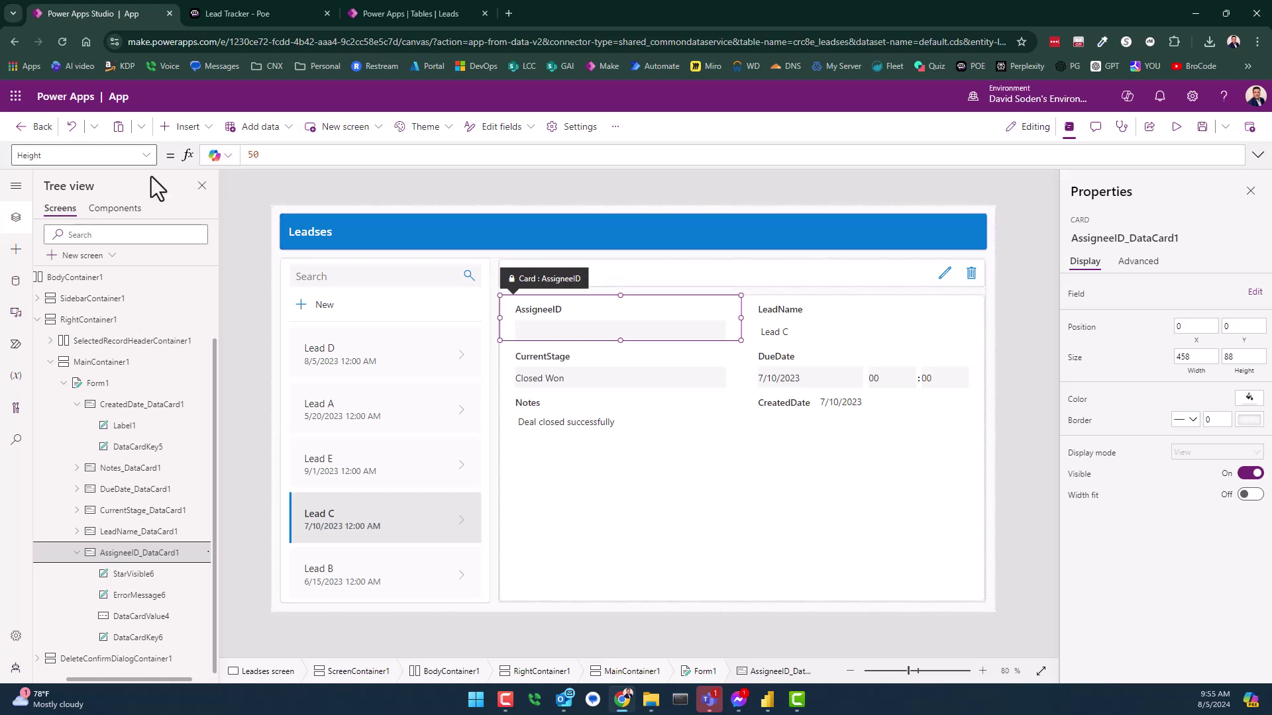
click(144, 156)
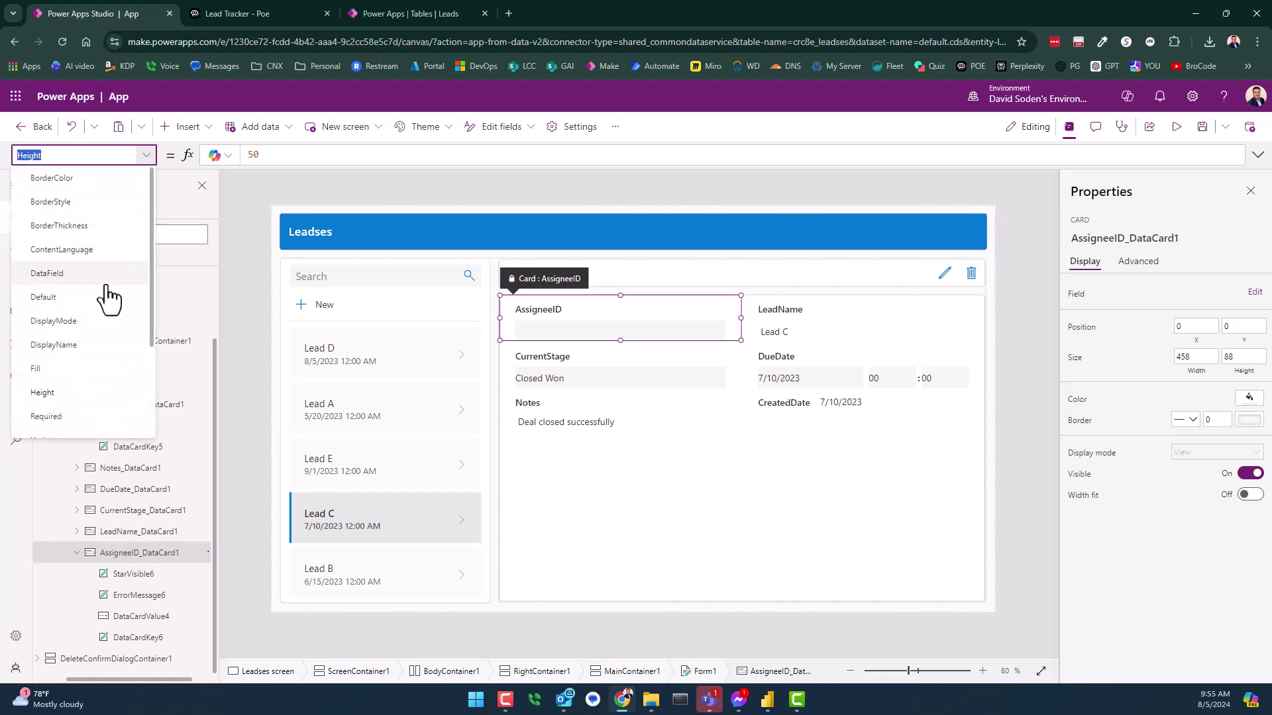
click(73, 297)
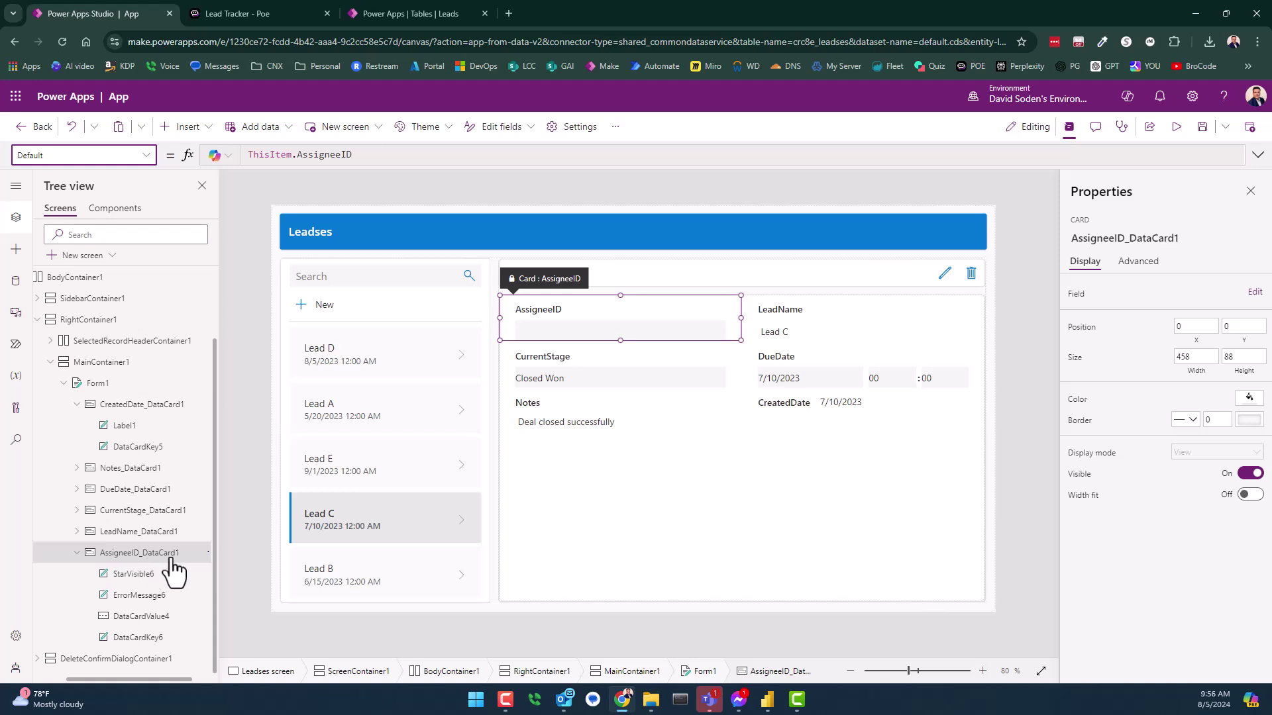
Check the Items formula of the AssigneeID combo box DataCardValue4 and unlock its card for changes.
click(160, 619)
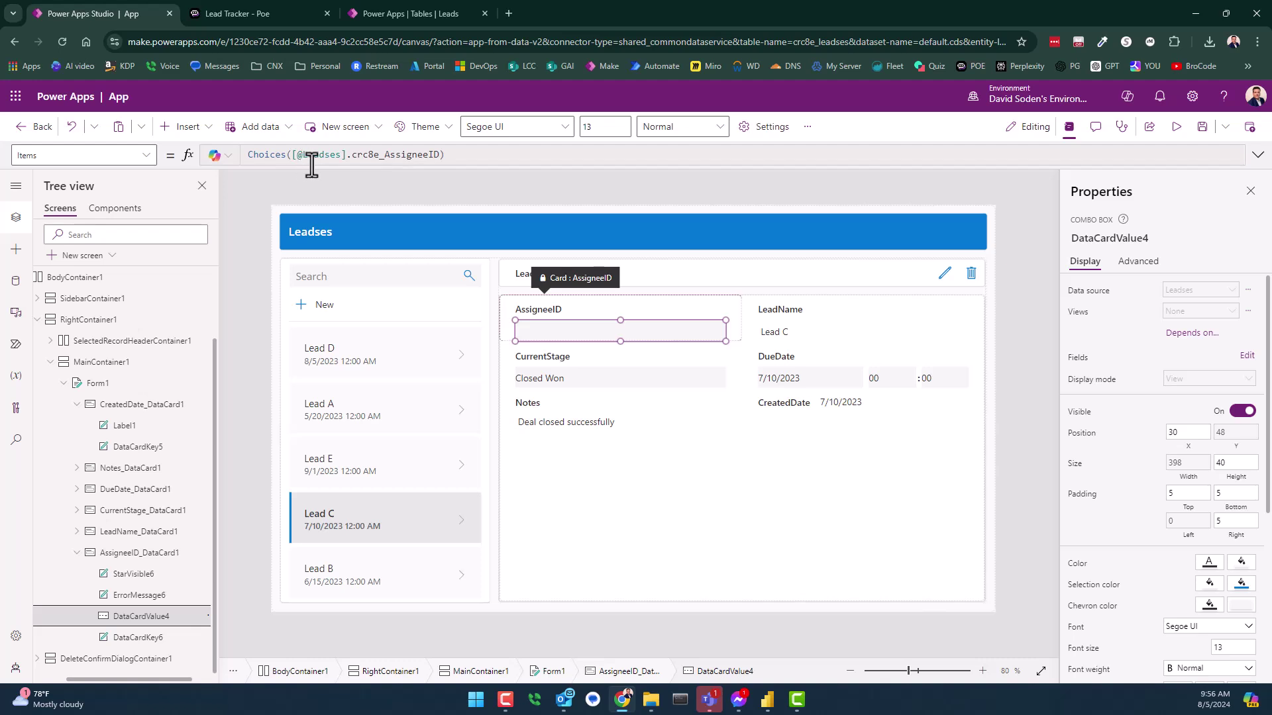
click(391, 159)
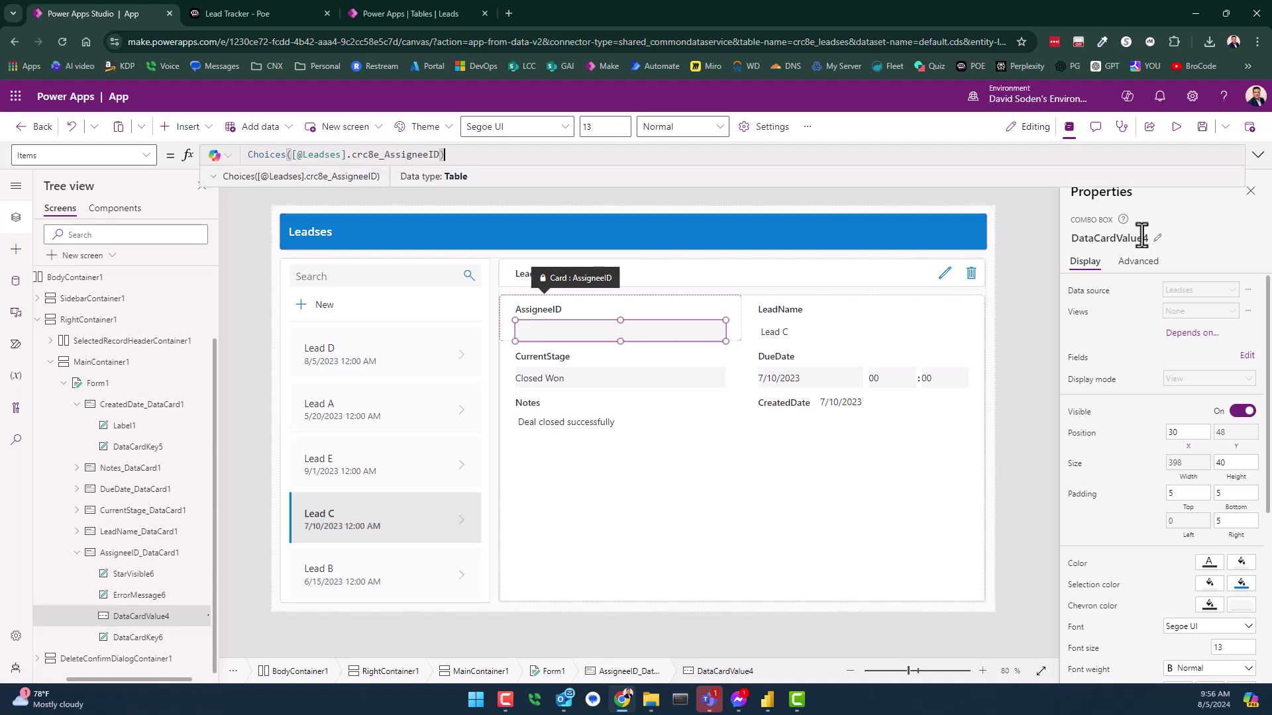
click(1138, 263)
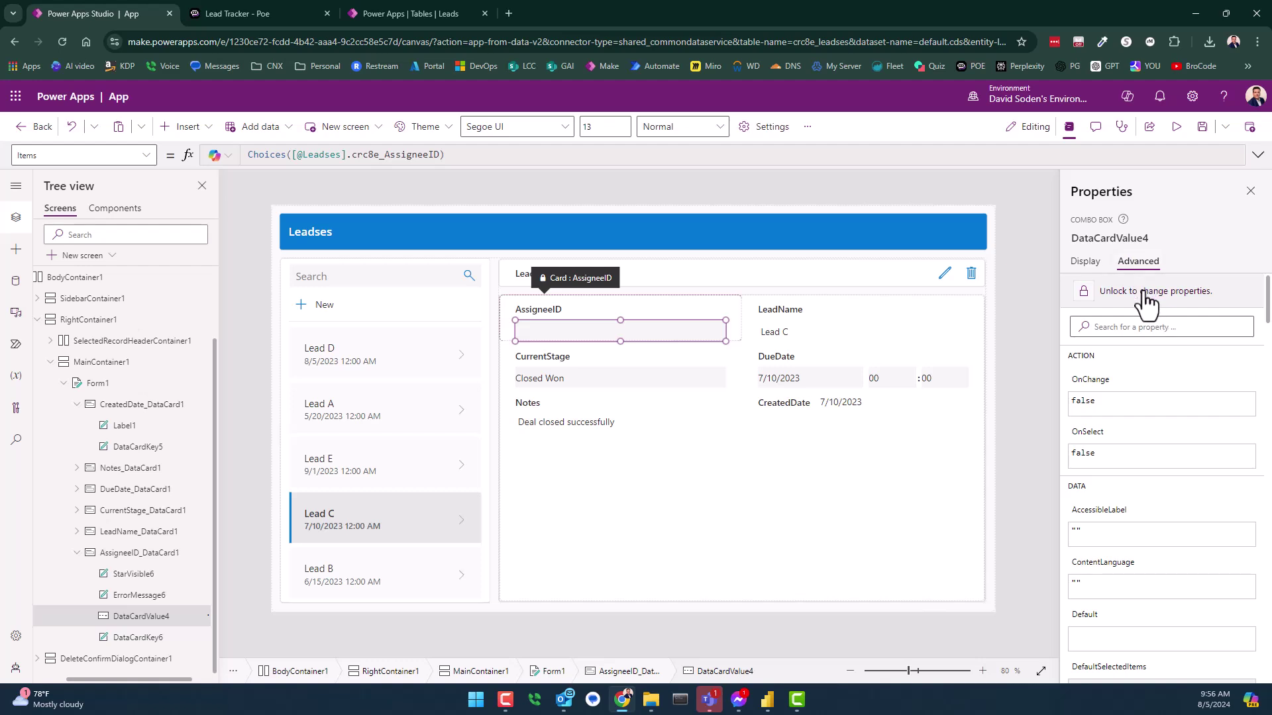
click(1144, 292)
Try to replace the crc8e_AssigneeID reference in the combo box's Items formula, and undo the edit.
click(381, 155)
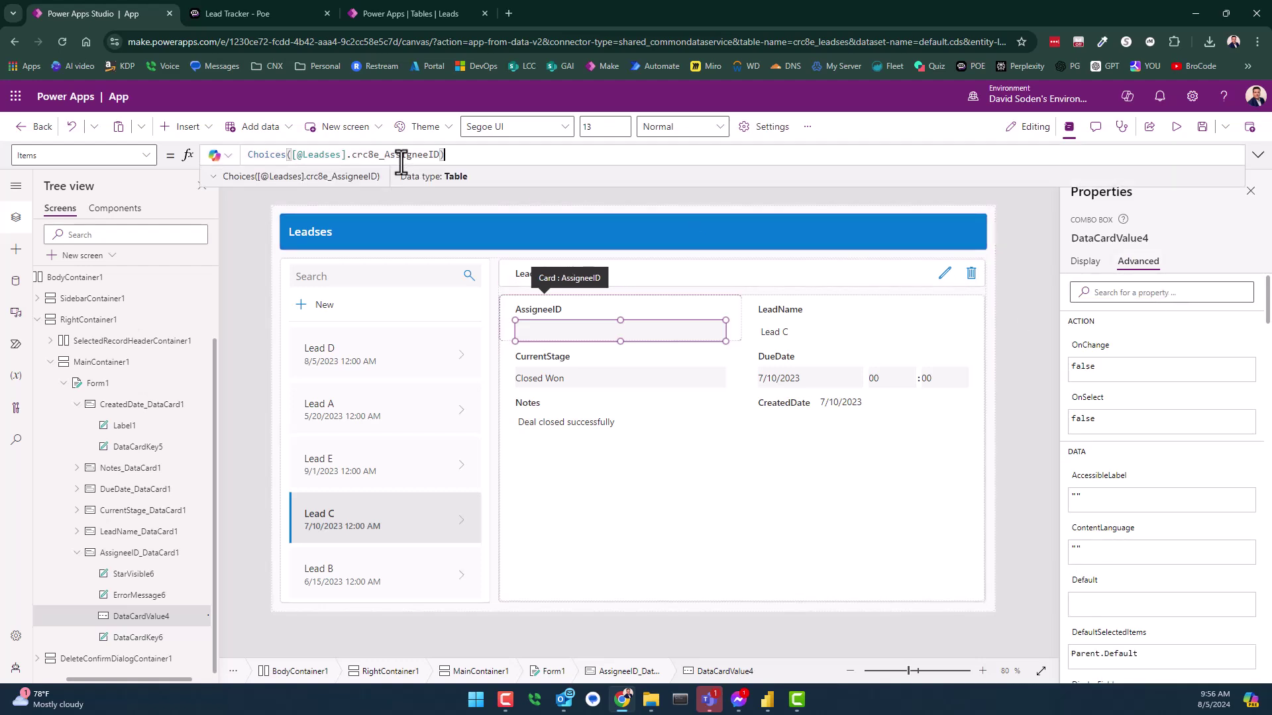
key(ctrl+Left)
key(Left)
key(shift+End)
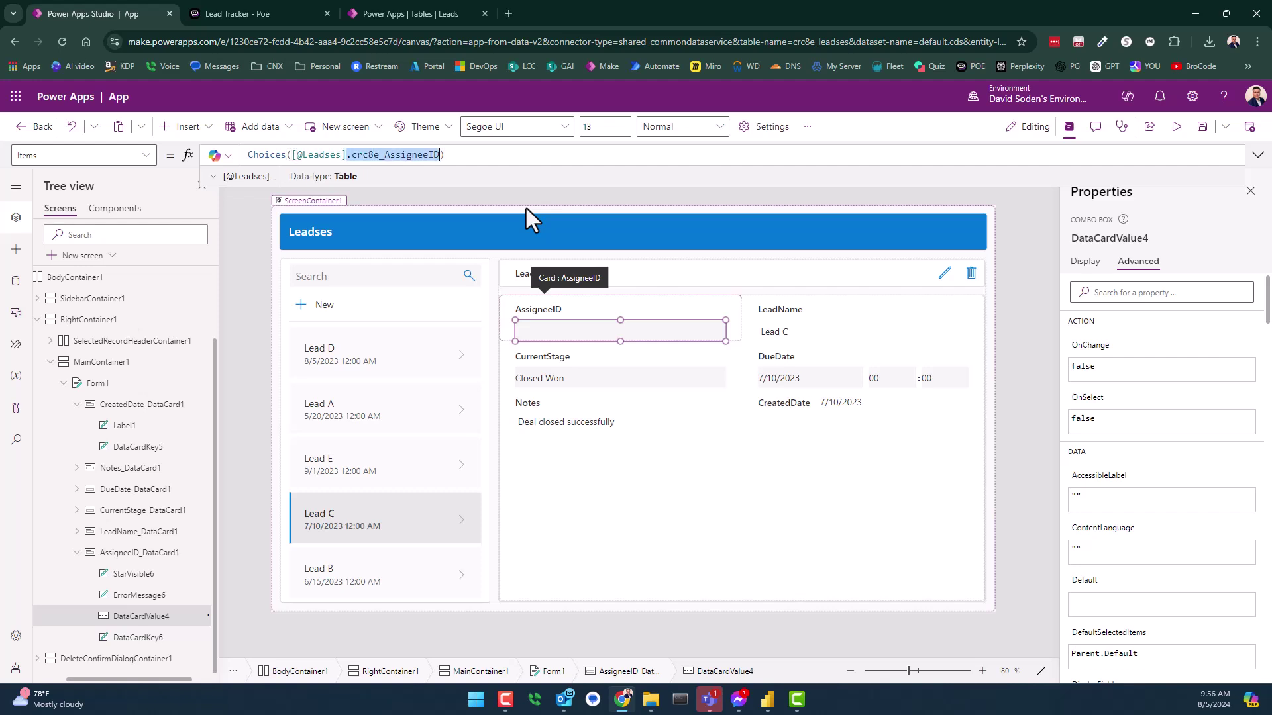
text(.))
key(Left)
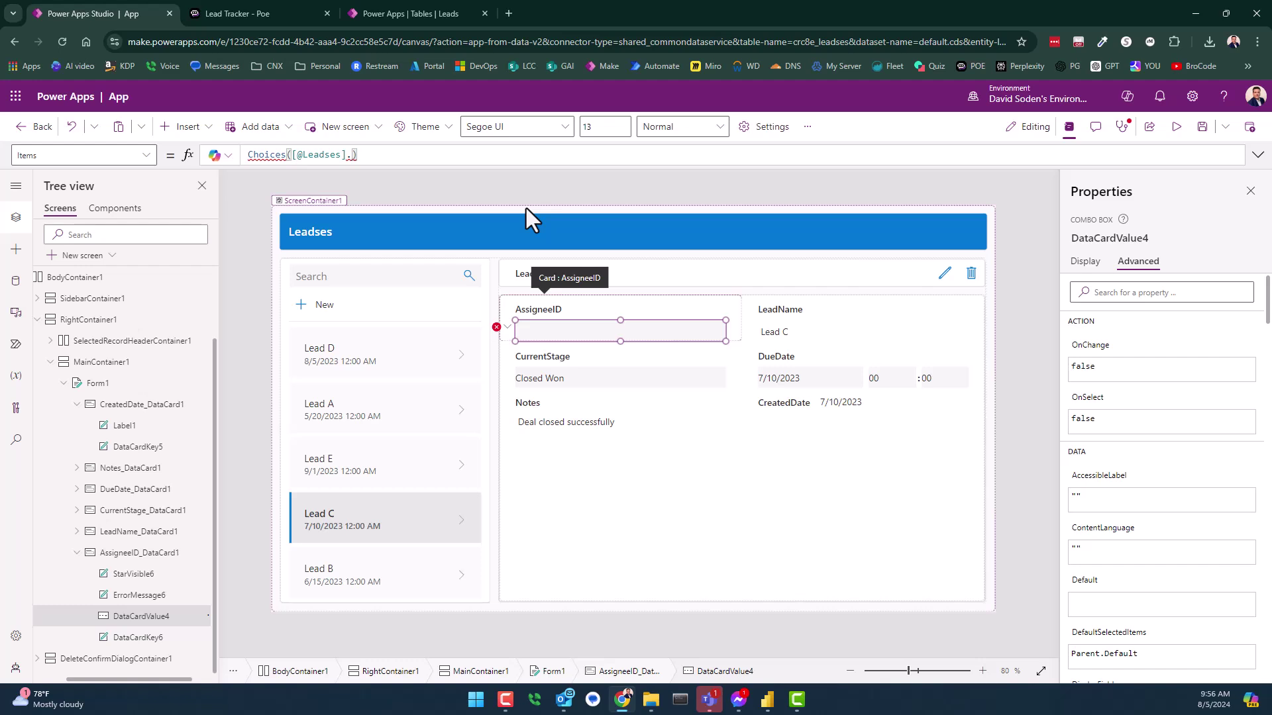
key(BackSpace)
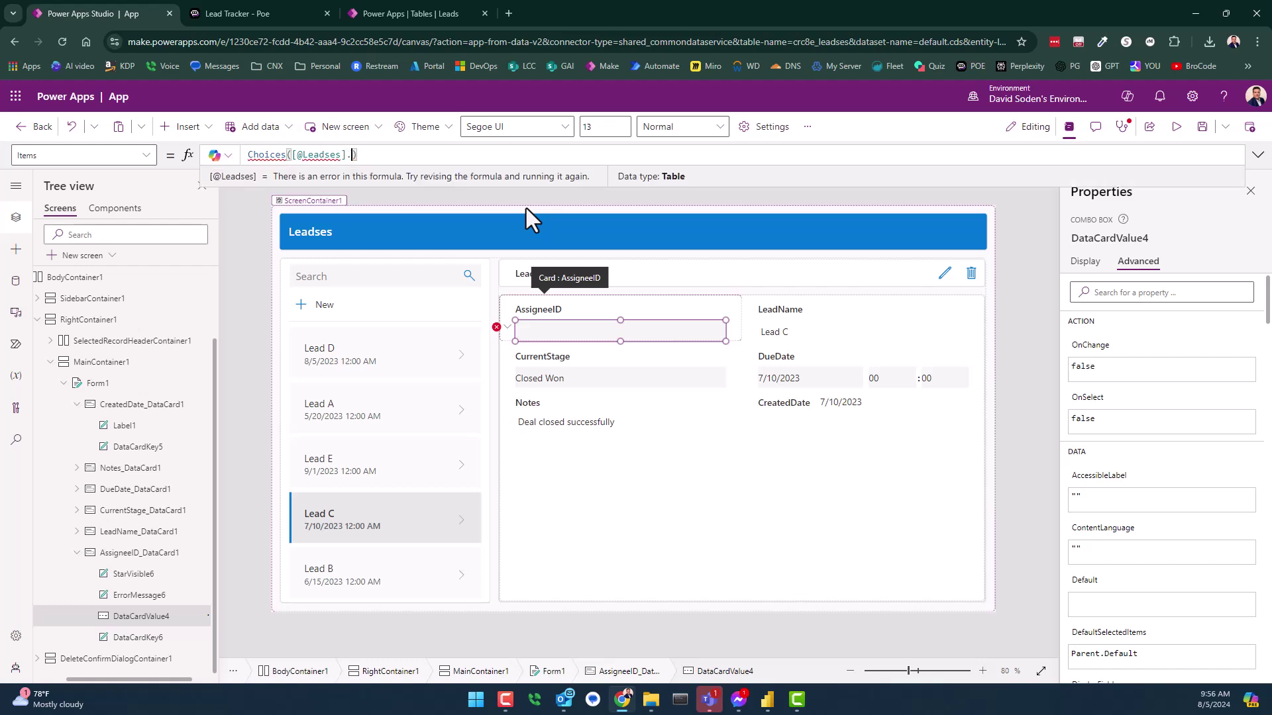
key(ctrl+z)
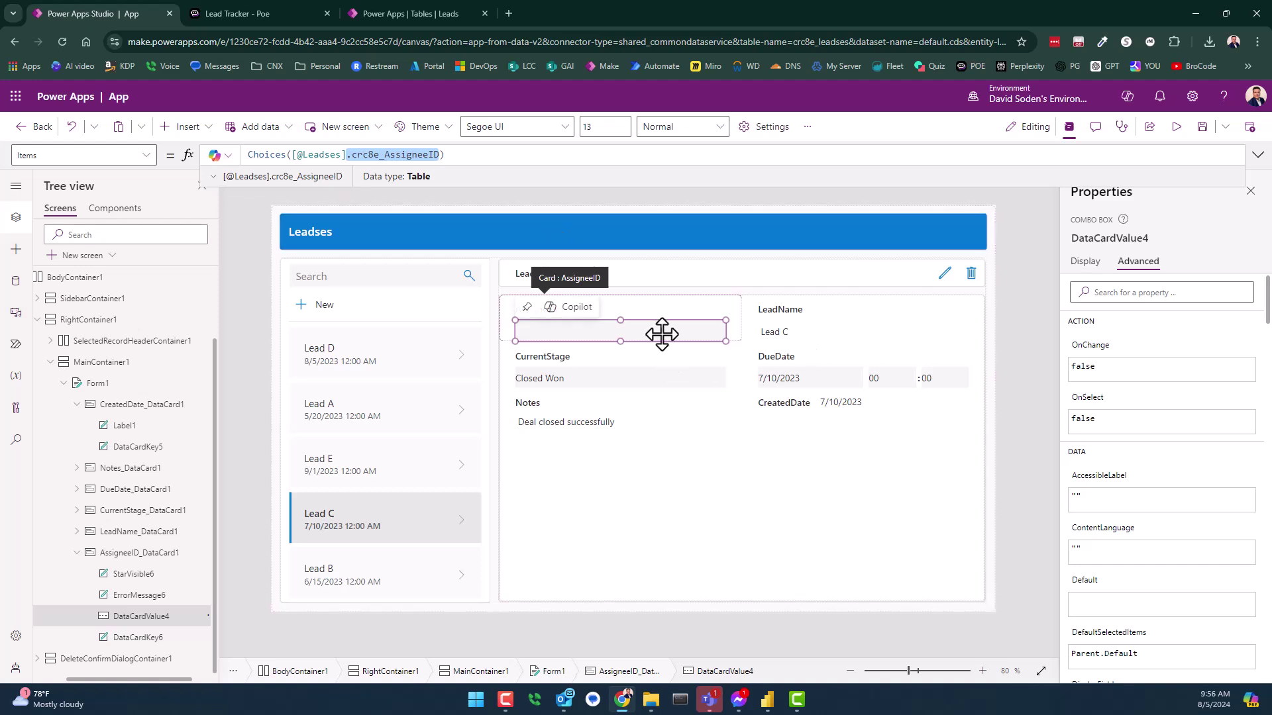
Check the Leadses reference in the combo box's Items formula and preview the AssigneeID choices while editing Lead C, returning to the editor.
click(723, 331)
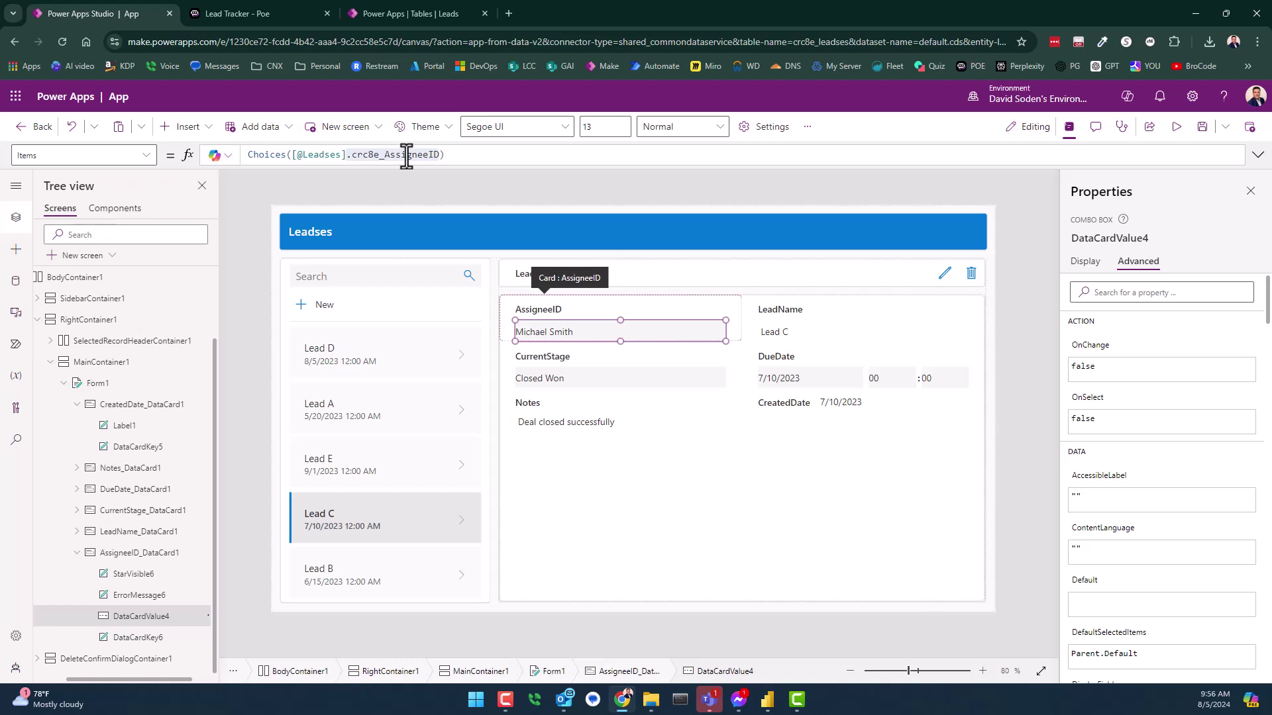
click(301, 154)
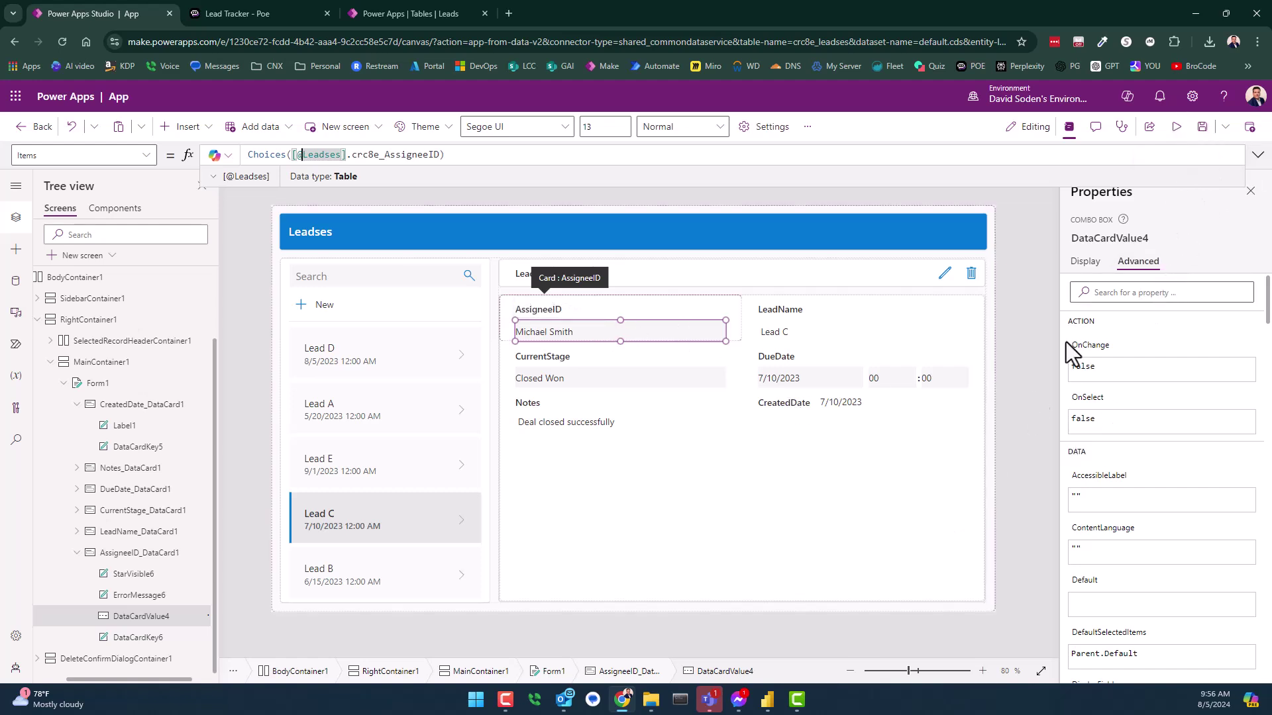
click(1176, 135)
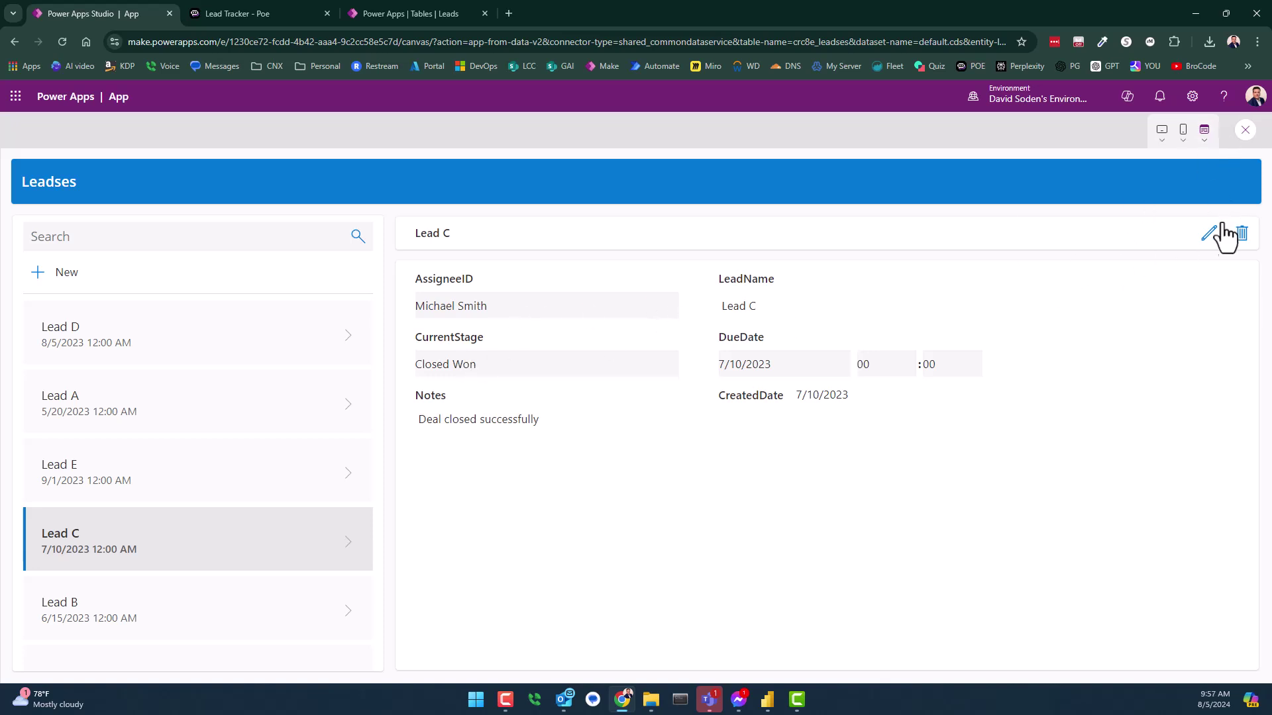
click(1208, 237)
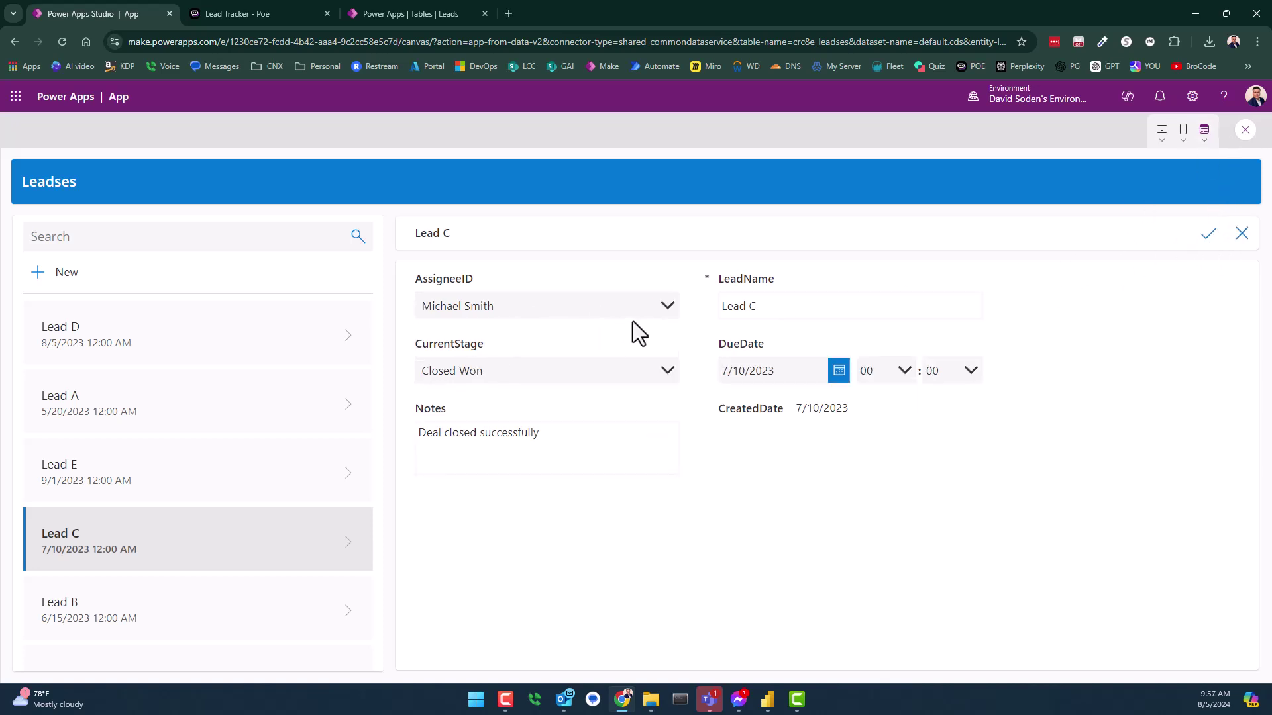
click(667, 306)
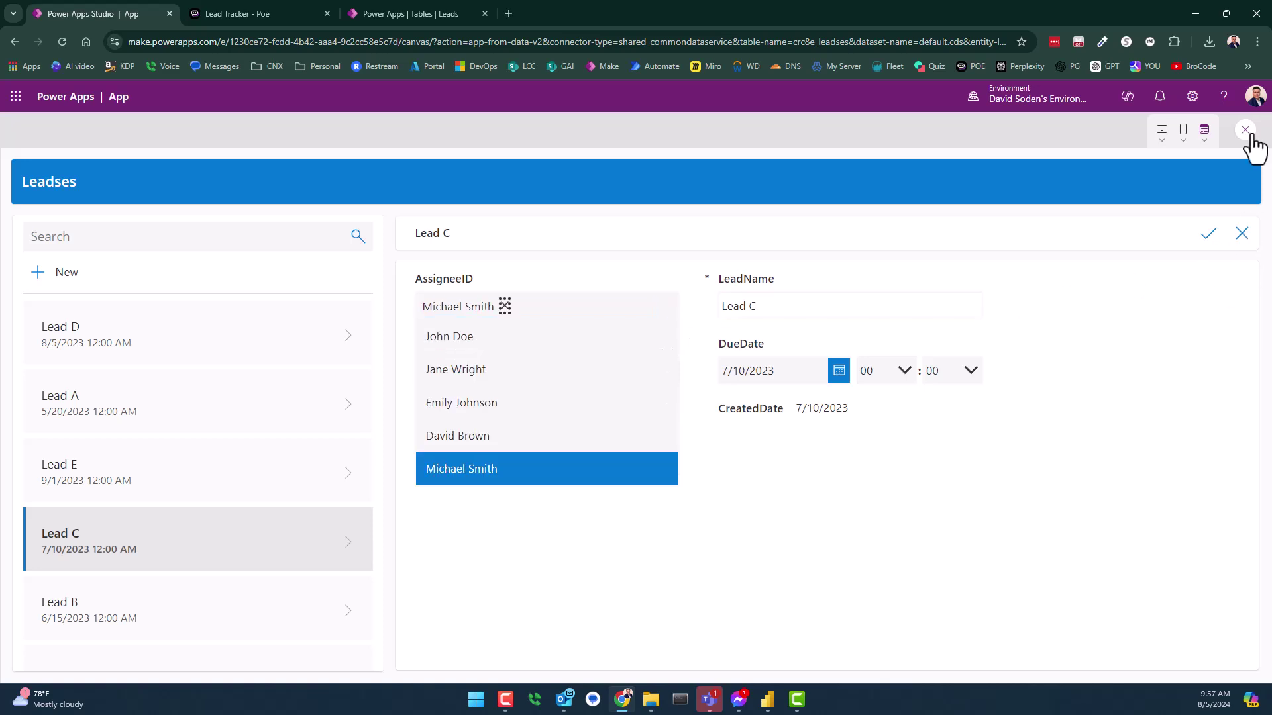
click(1242, 233)
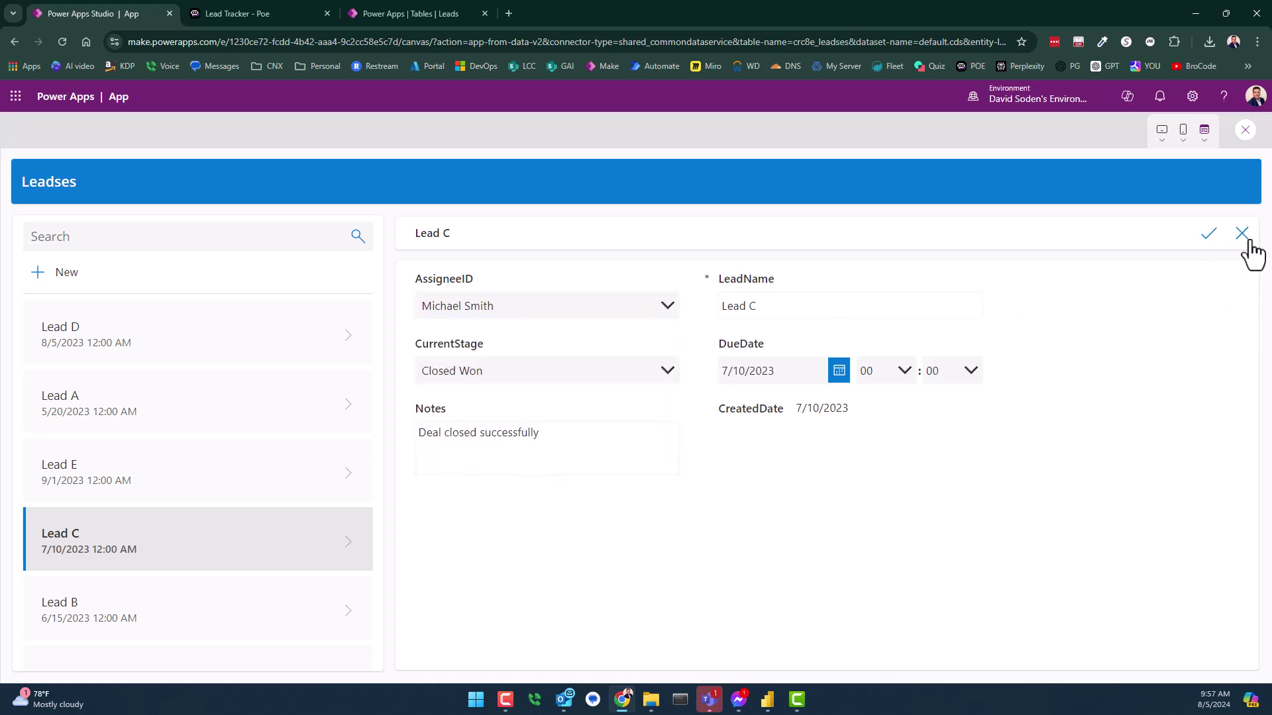
click(1245, 131)
click(742, 452)
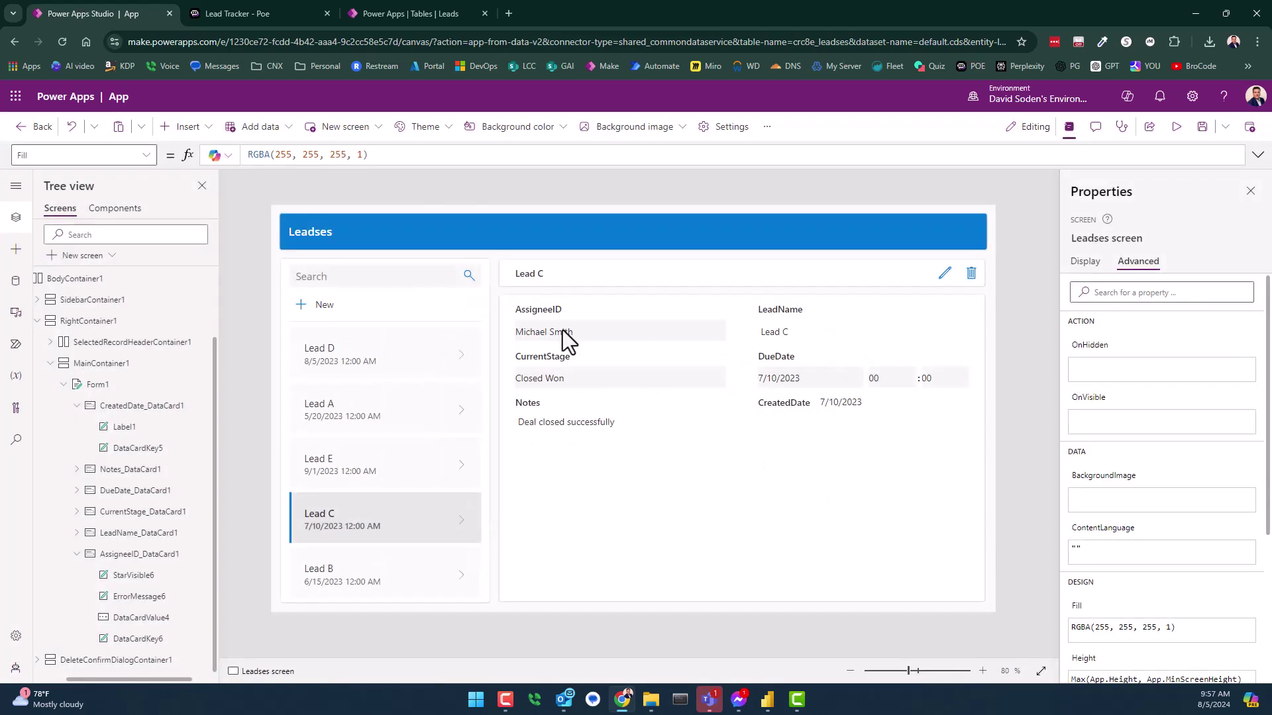
Select Form1 on the Leadses screen and save the app under the name App.
click(561, 338)
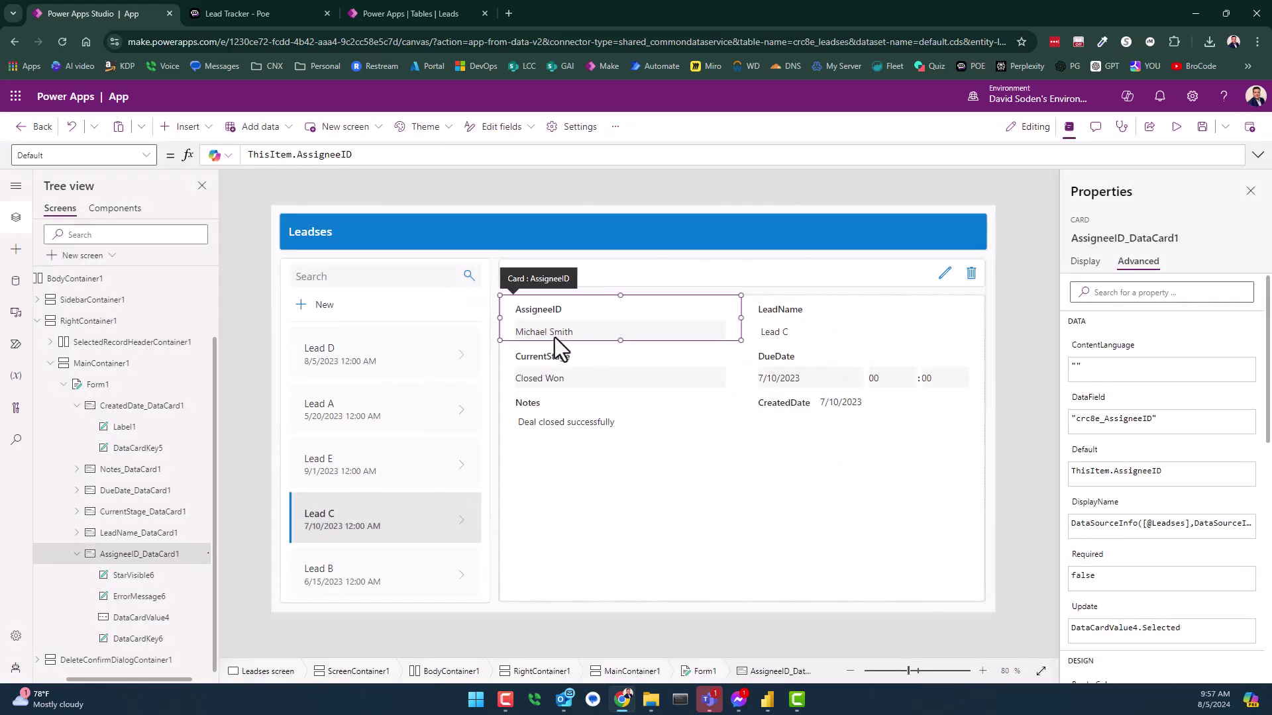
click(626, 505)
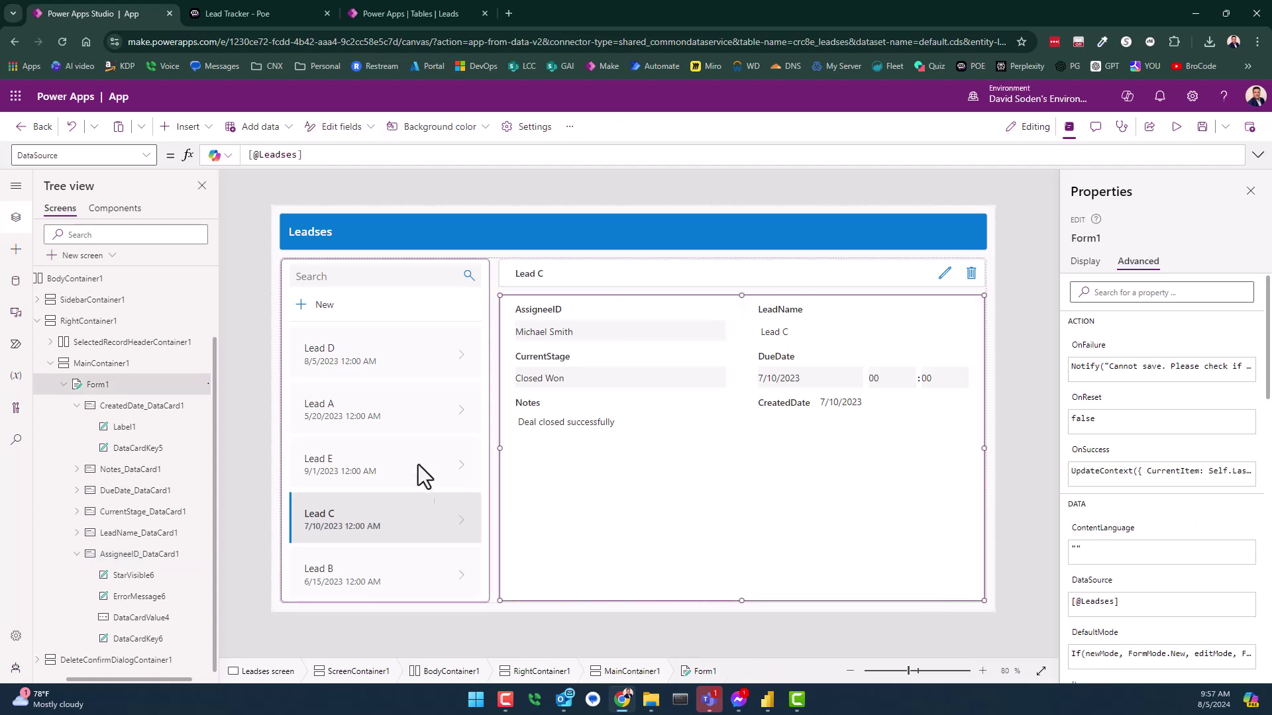
mouse_move(701, 454)
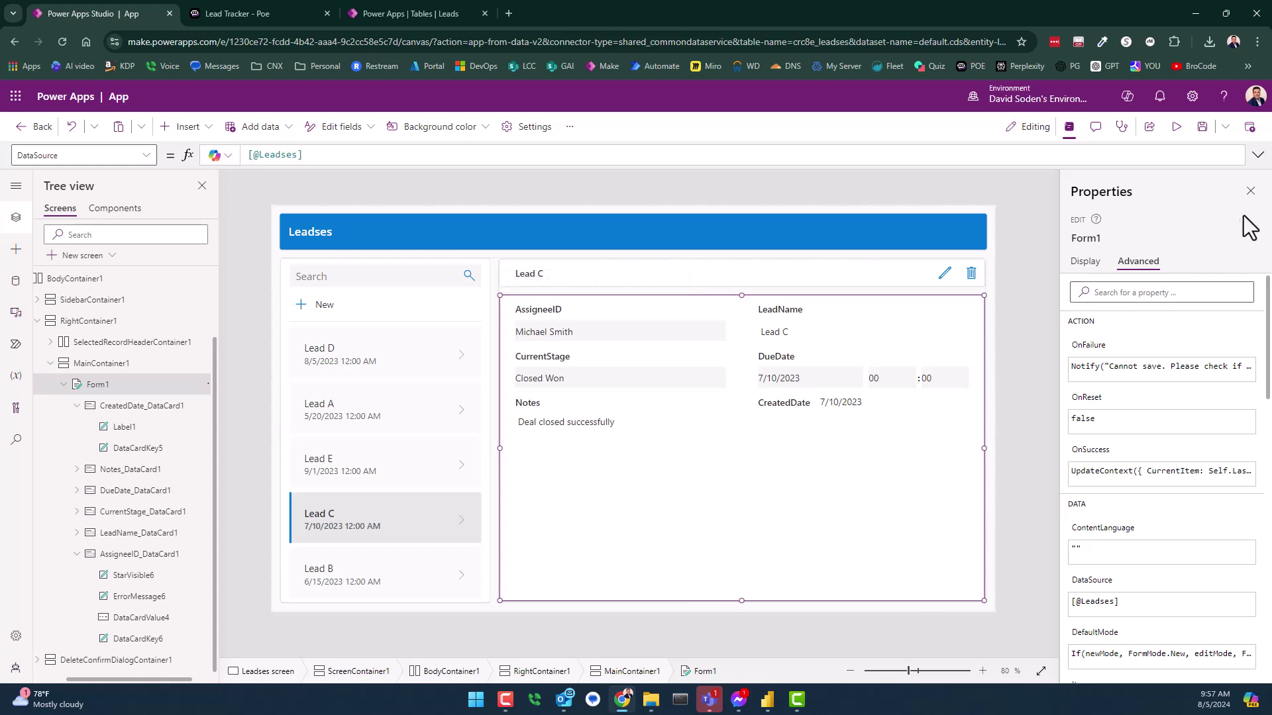
click(1201, 130)
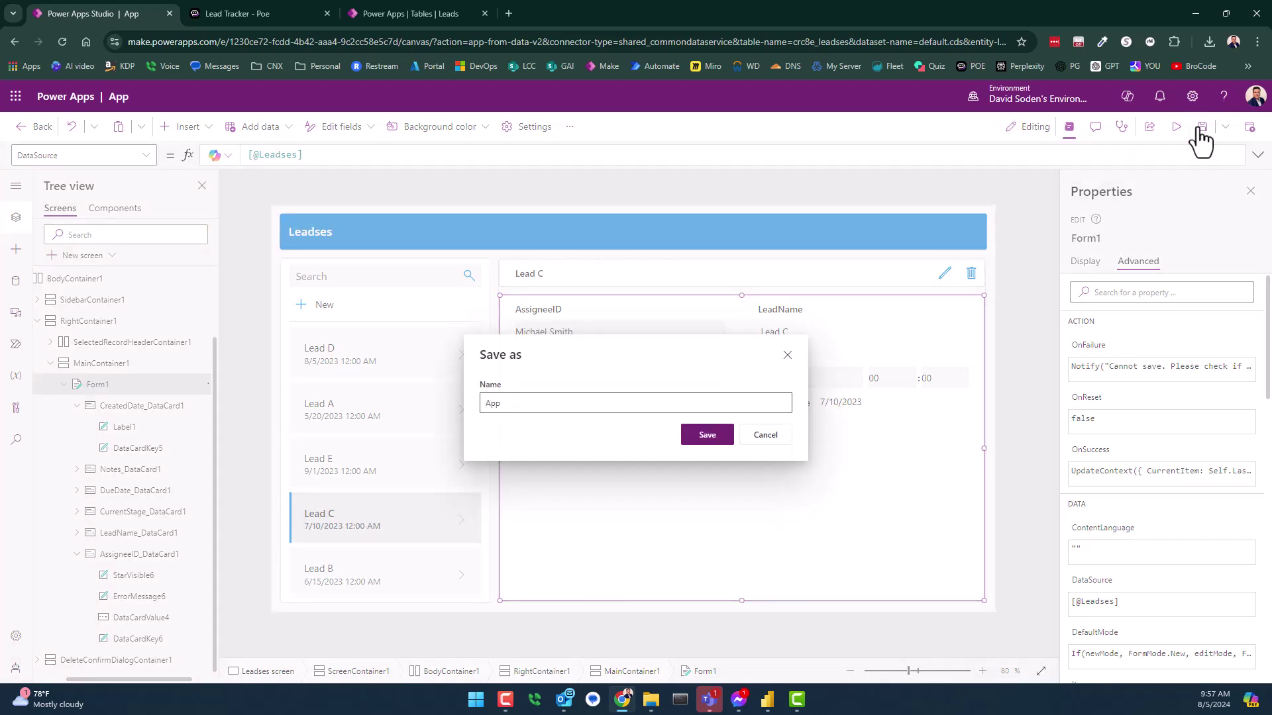
click(710, 447)
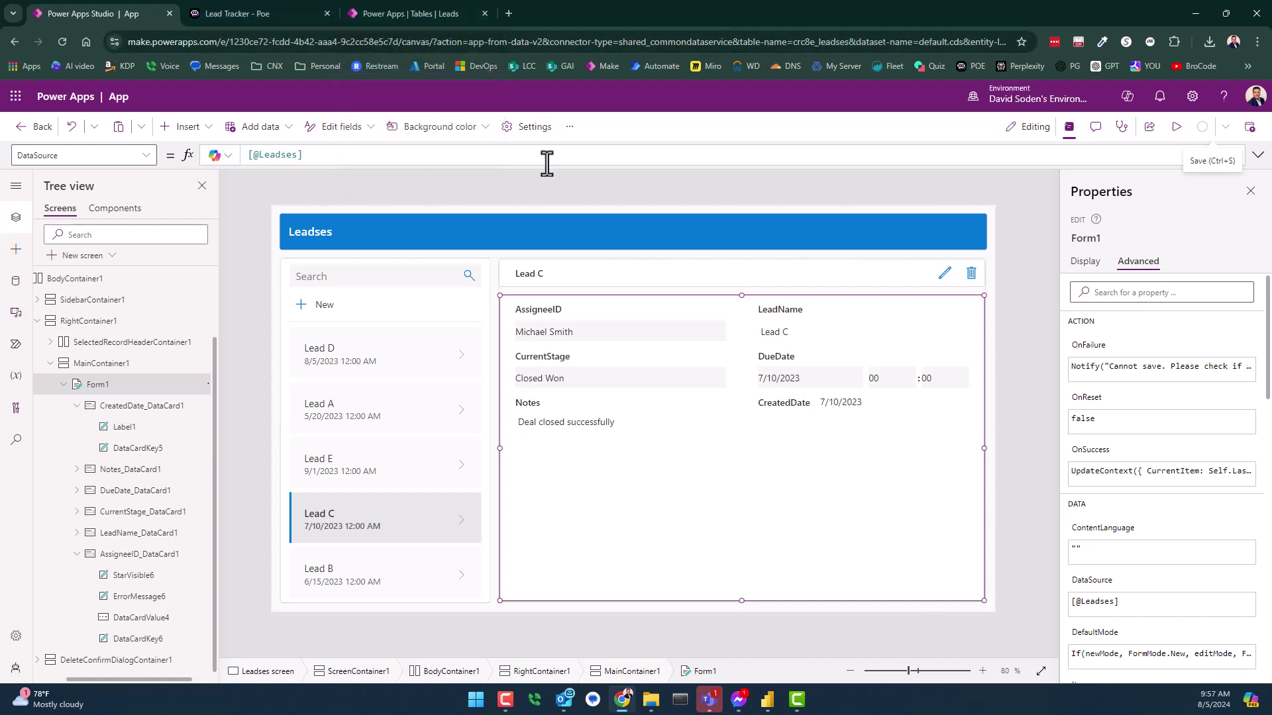
Switch to the Leads table page and reload it from the preview site by changing the address to make.preview.powerapps.com.
click(430, 14)
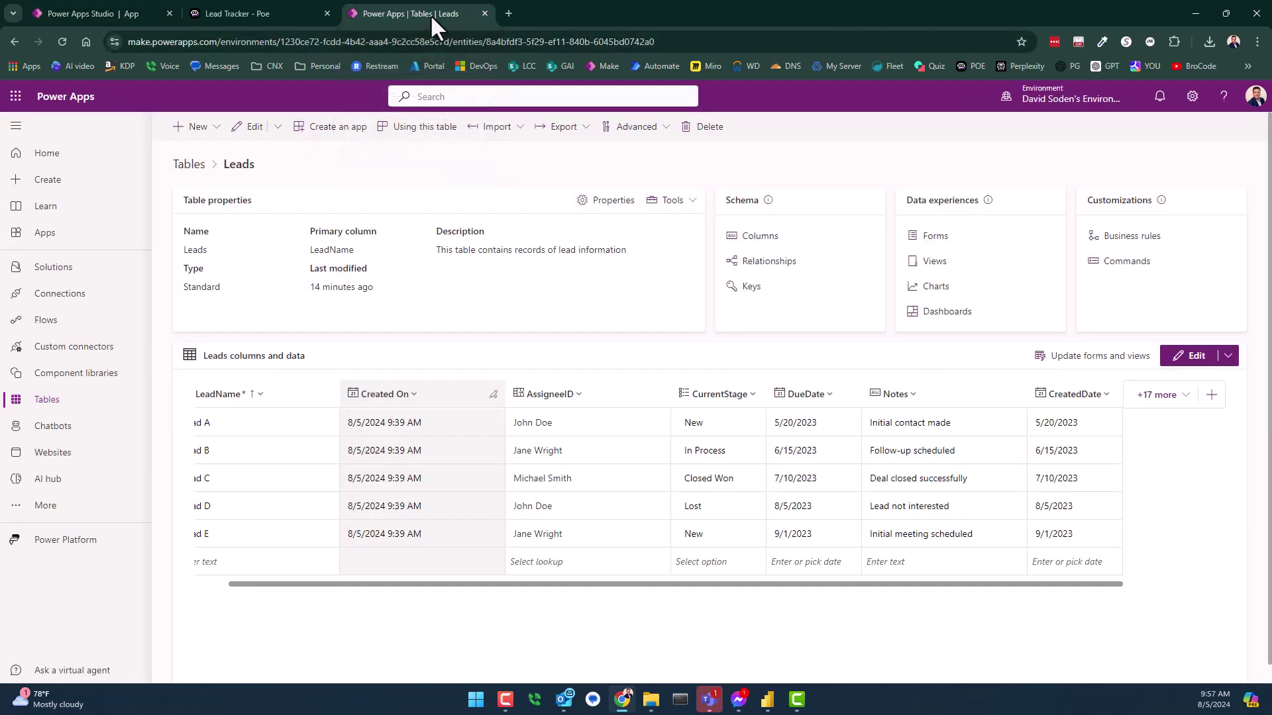
click(165, 41)
click(171, 42)
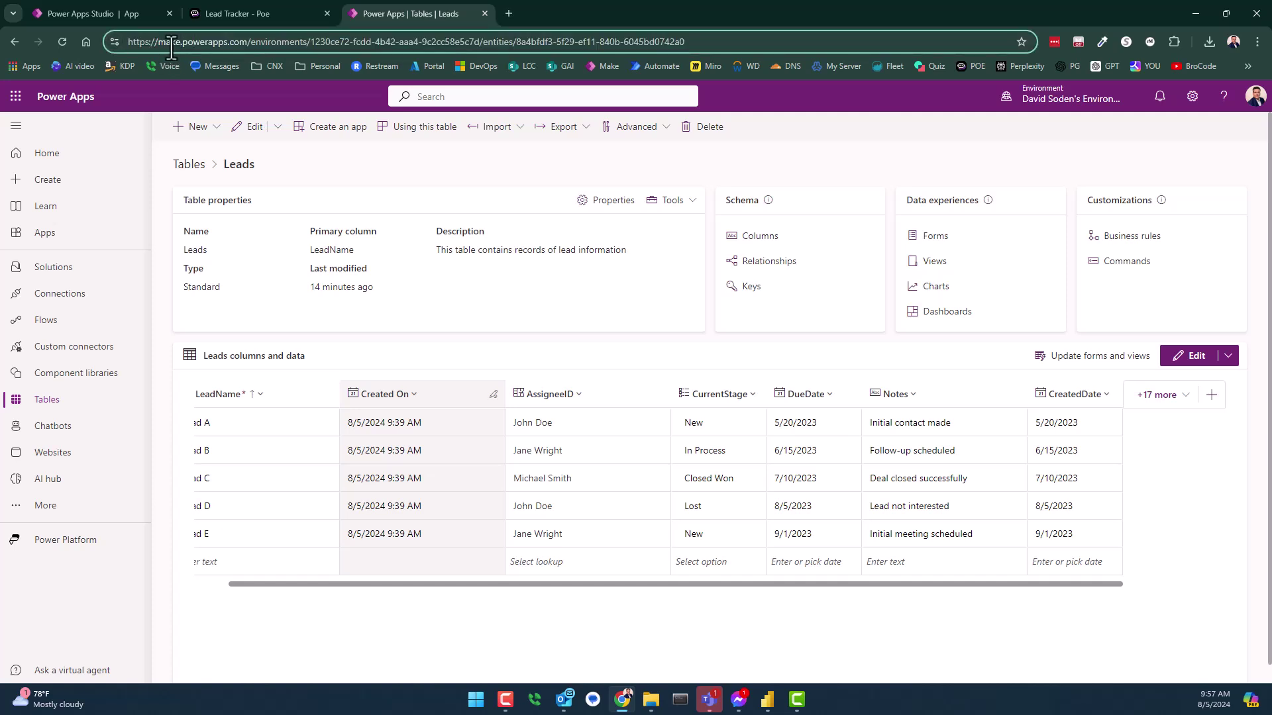
text(preview.)
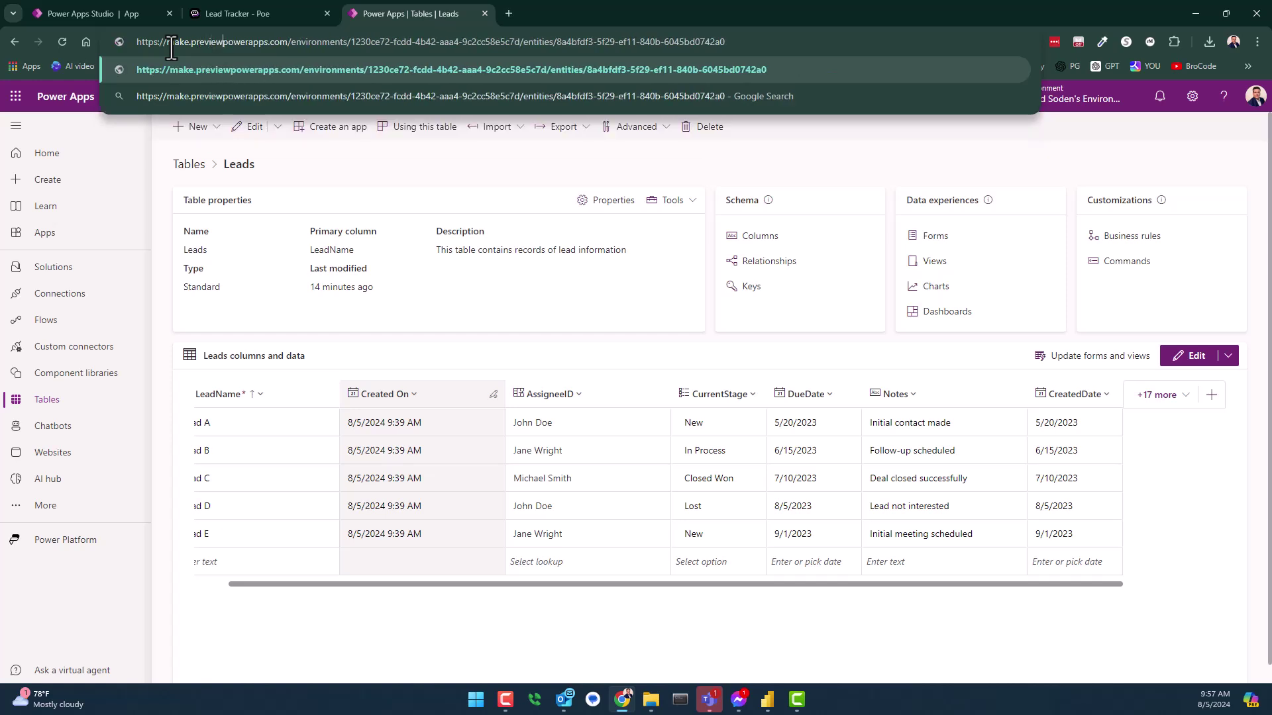
key(Return)
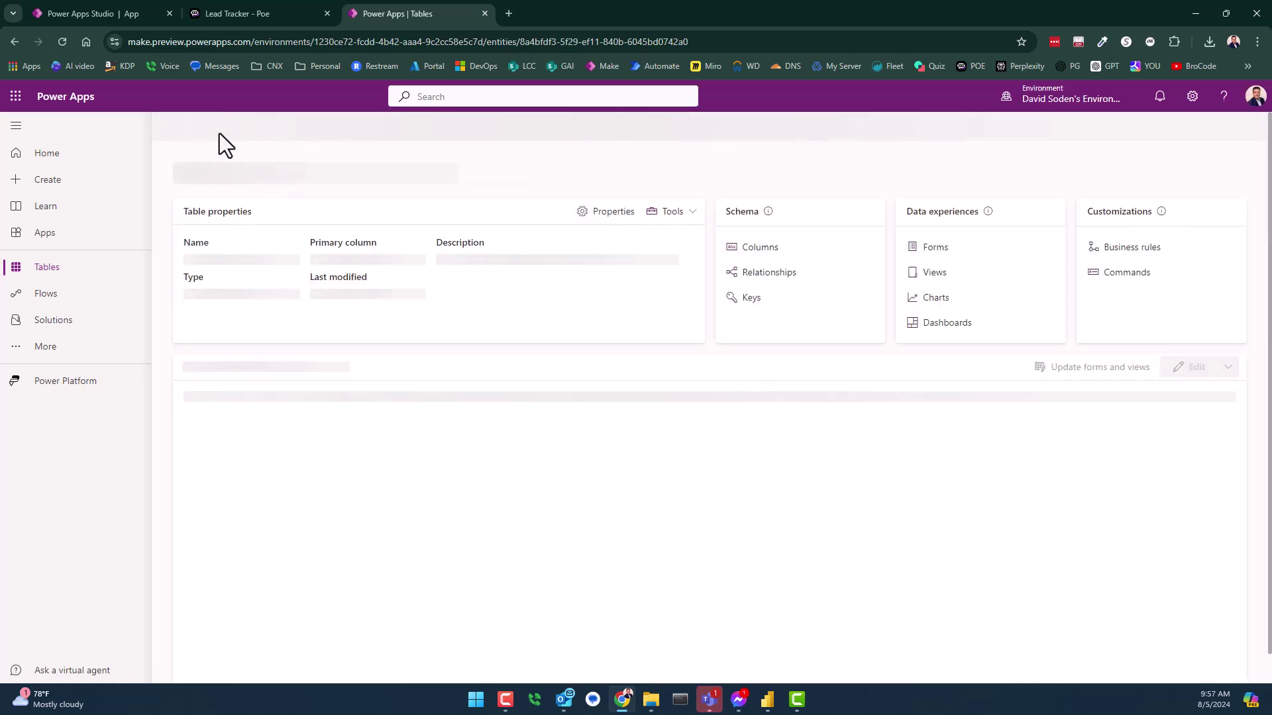
Go to the environment's Tables list on the preview site and bring up the options for creating a new table.
click(68, 282)
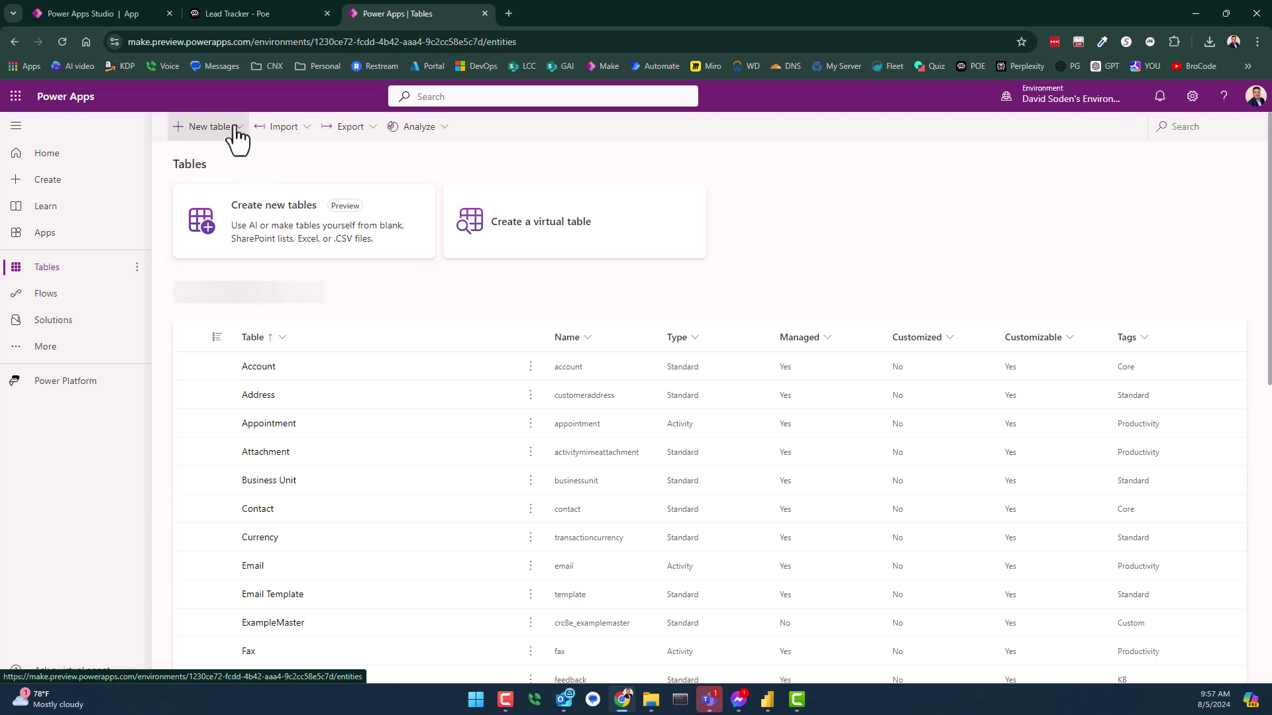
click(206, 128)
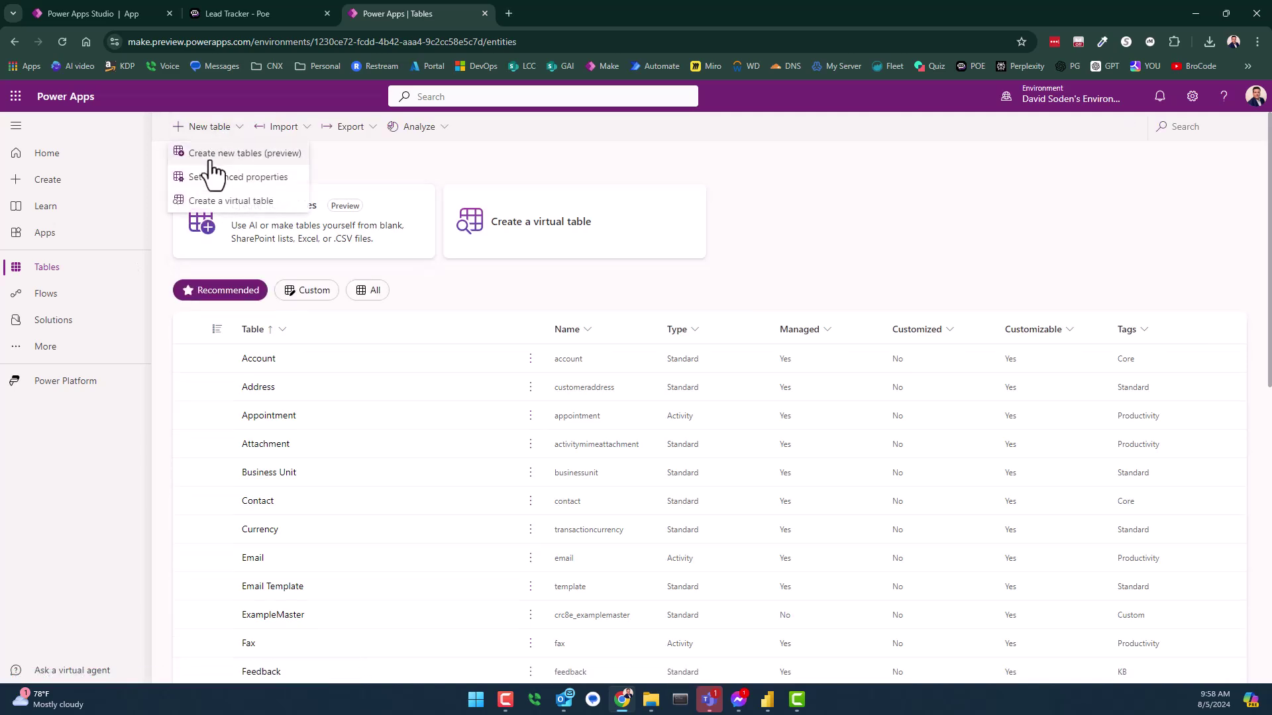